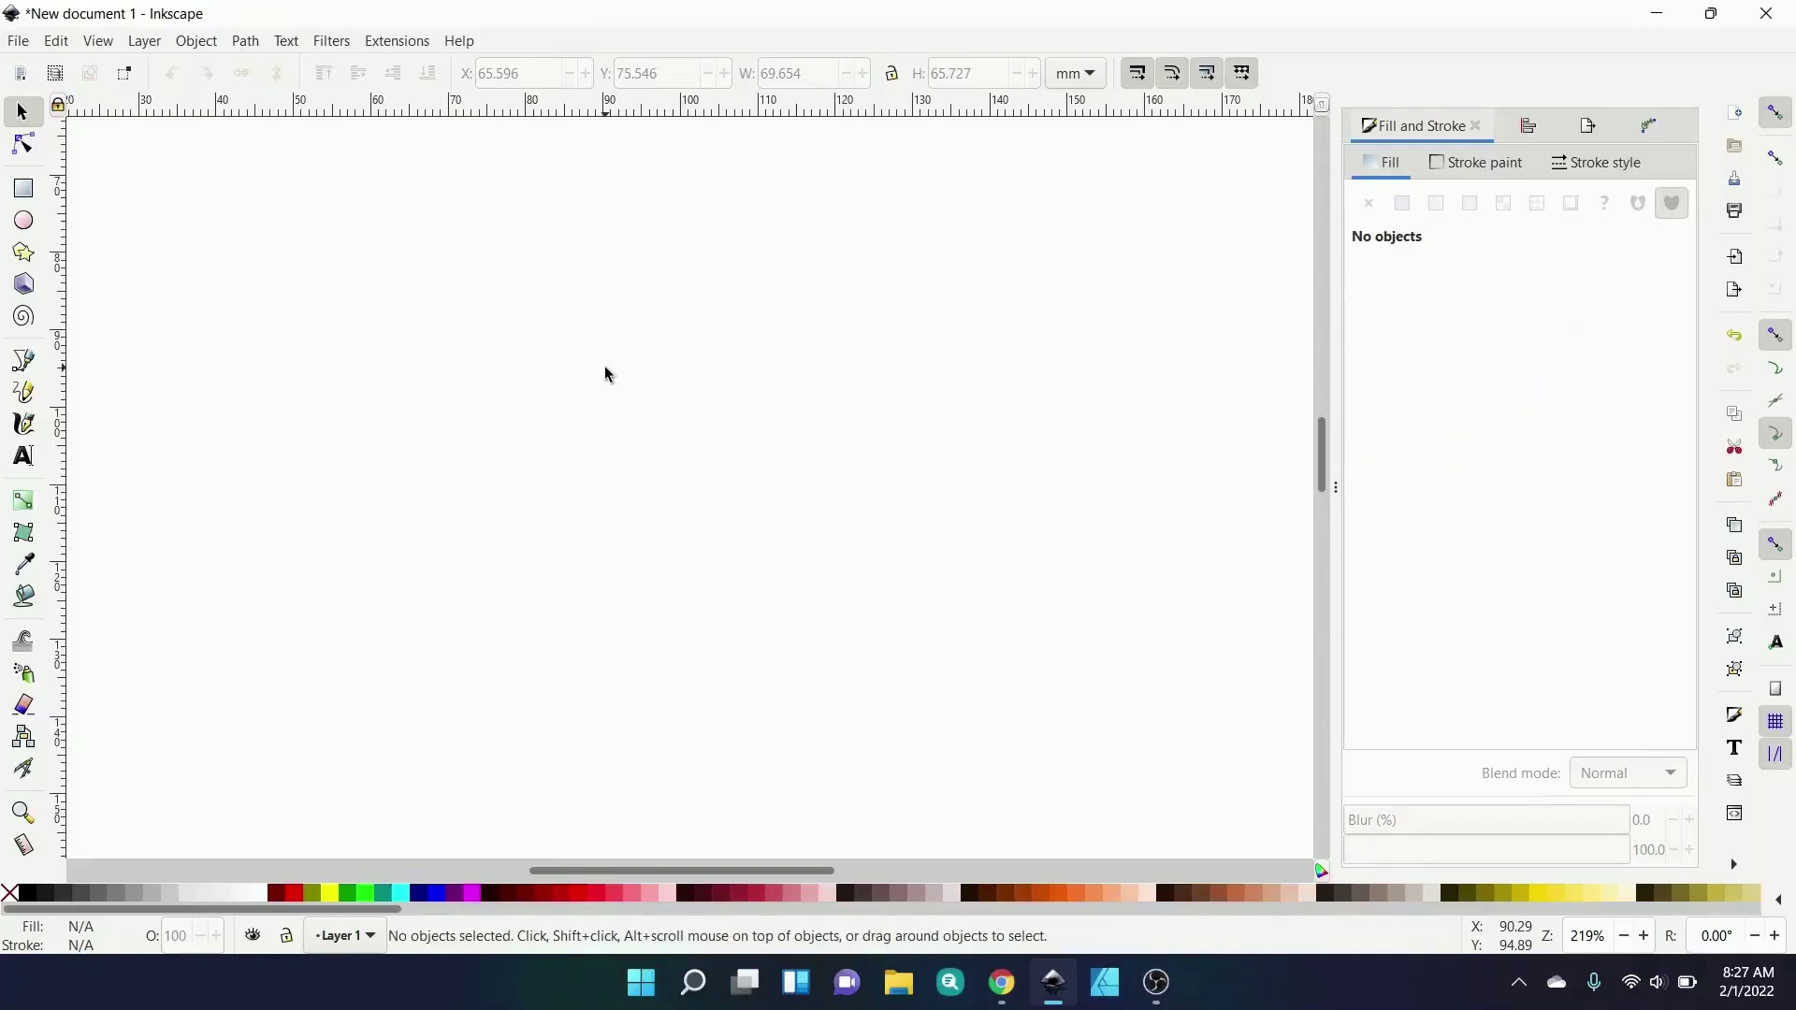
- Draw a large rectangle across the page and give it the mustard-yellow fill e9be3
left_click(23, 188)
mouse_move(362, 250)
left_mouse_down()
mouse_move(814, 625)
mouse_move(1005, 740)
left_mouse_up()
double_click(1648, 726)
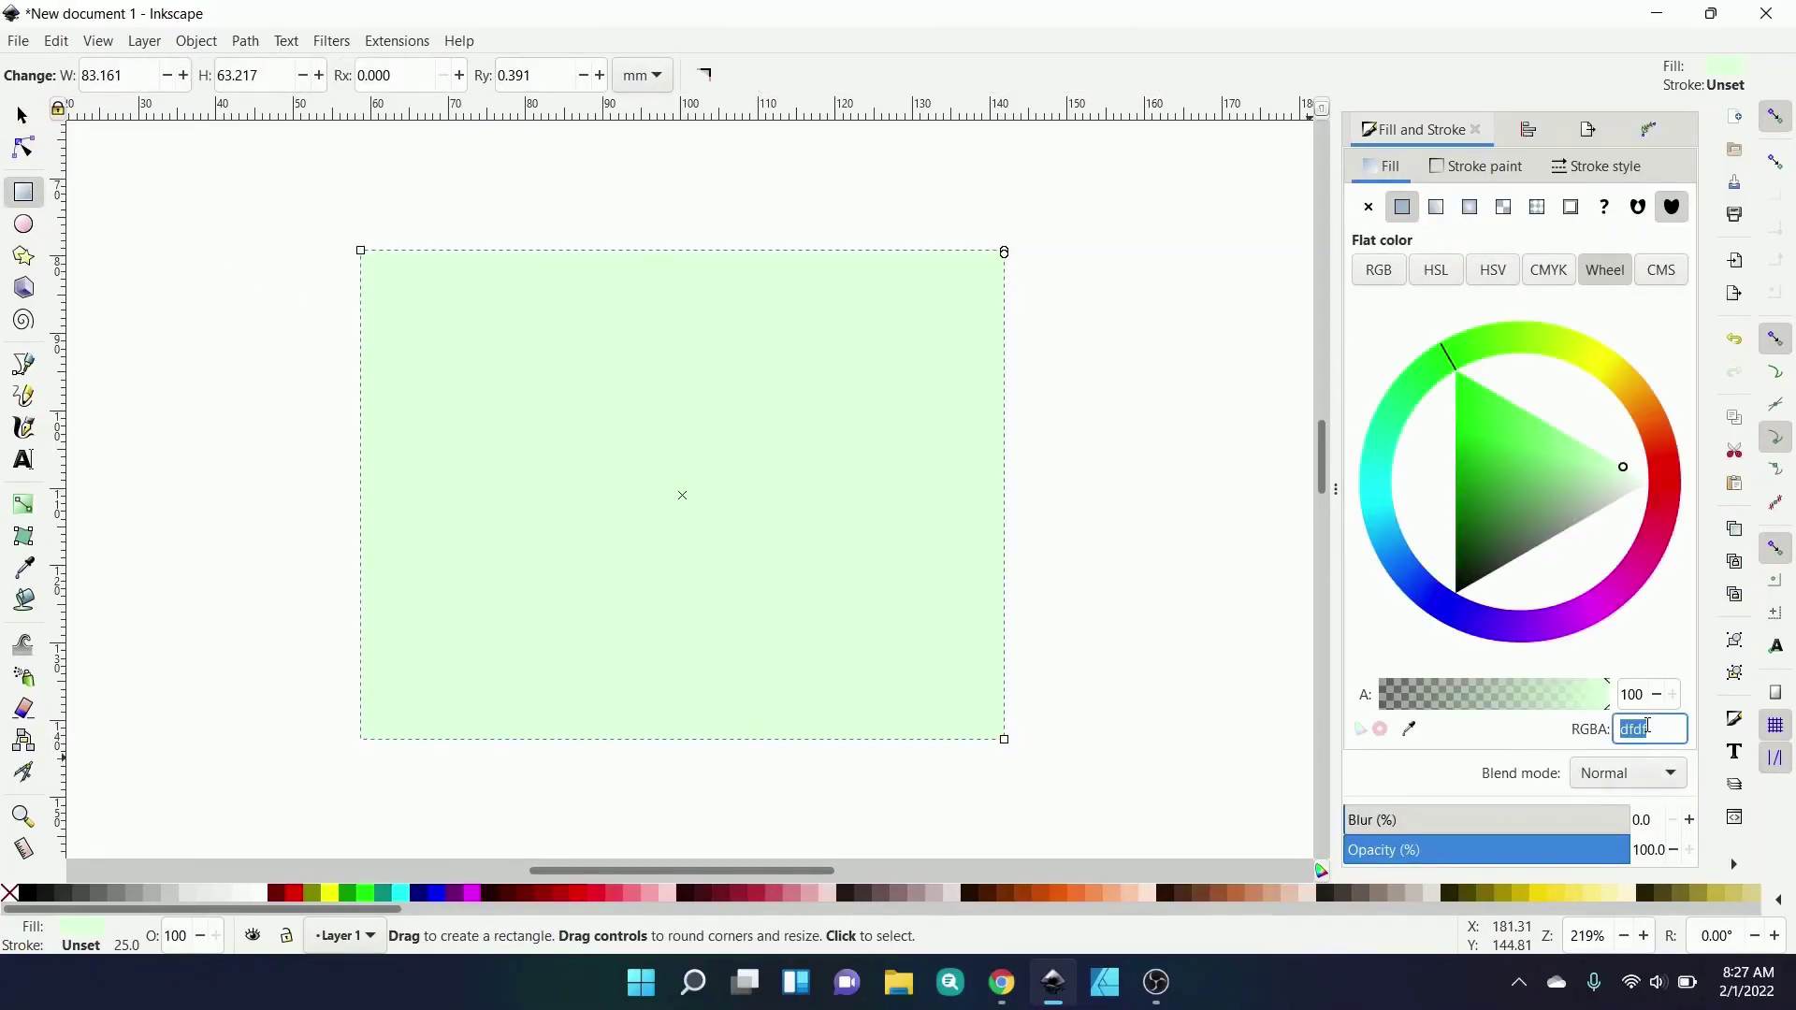
type("e")
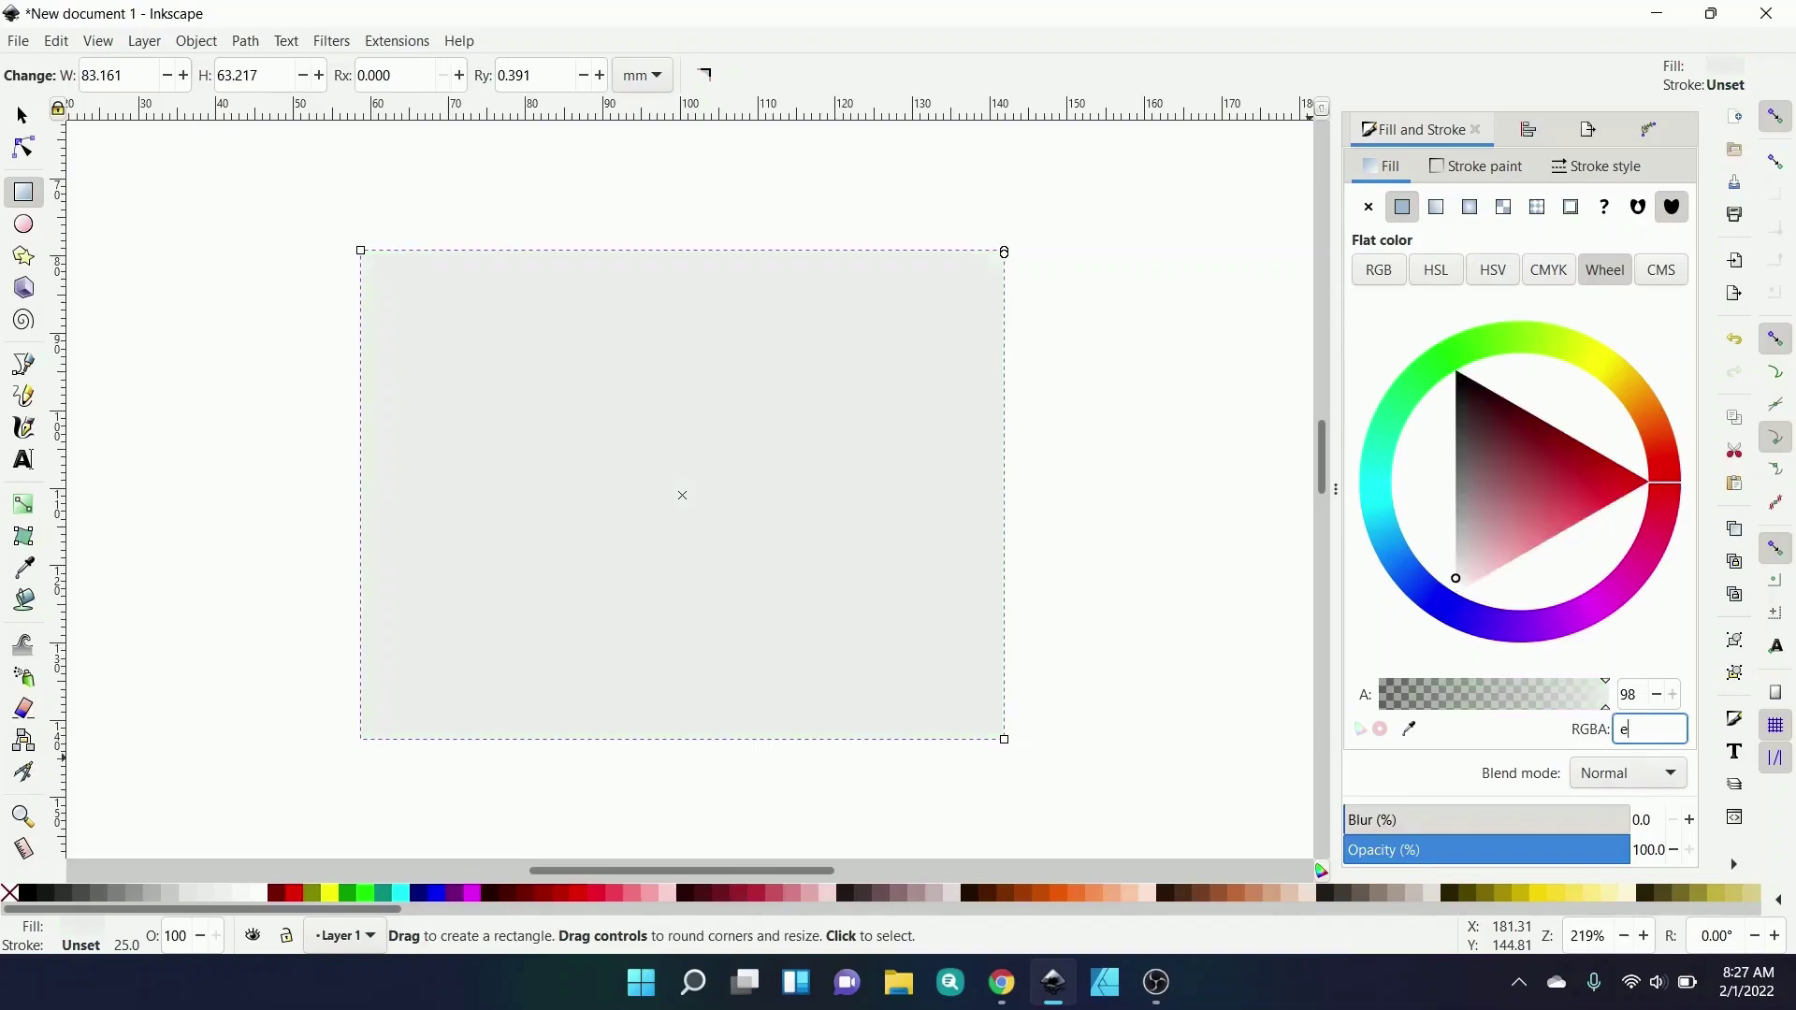
type("9b")
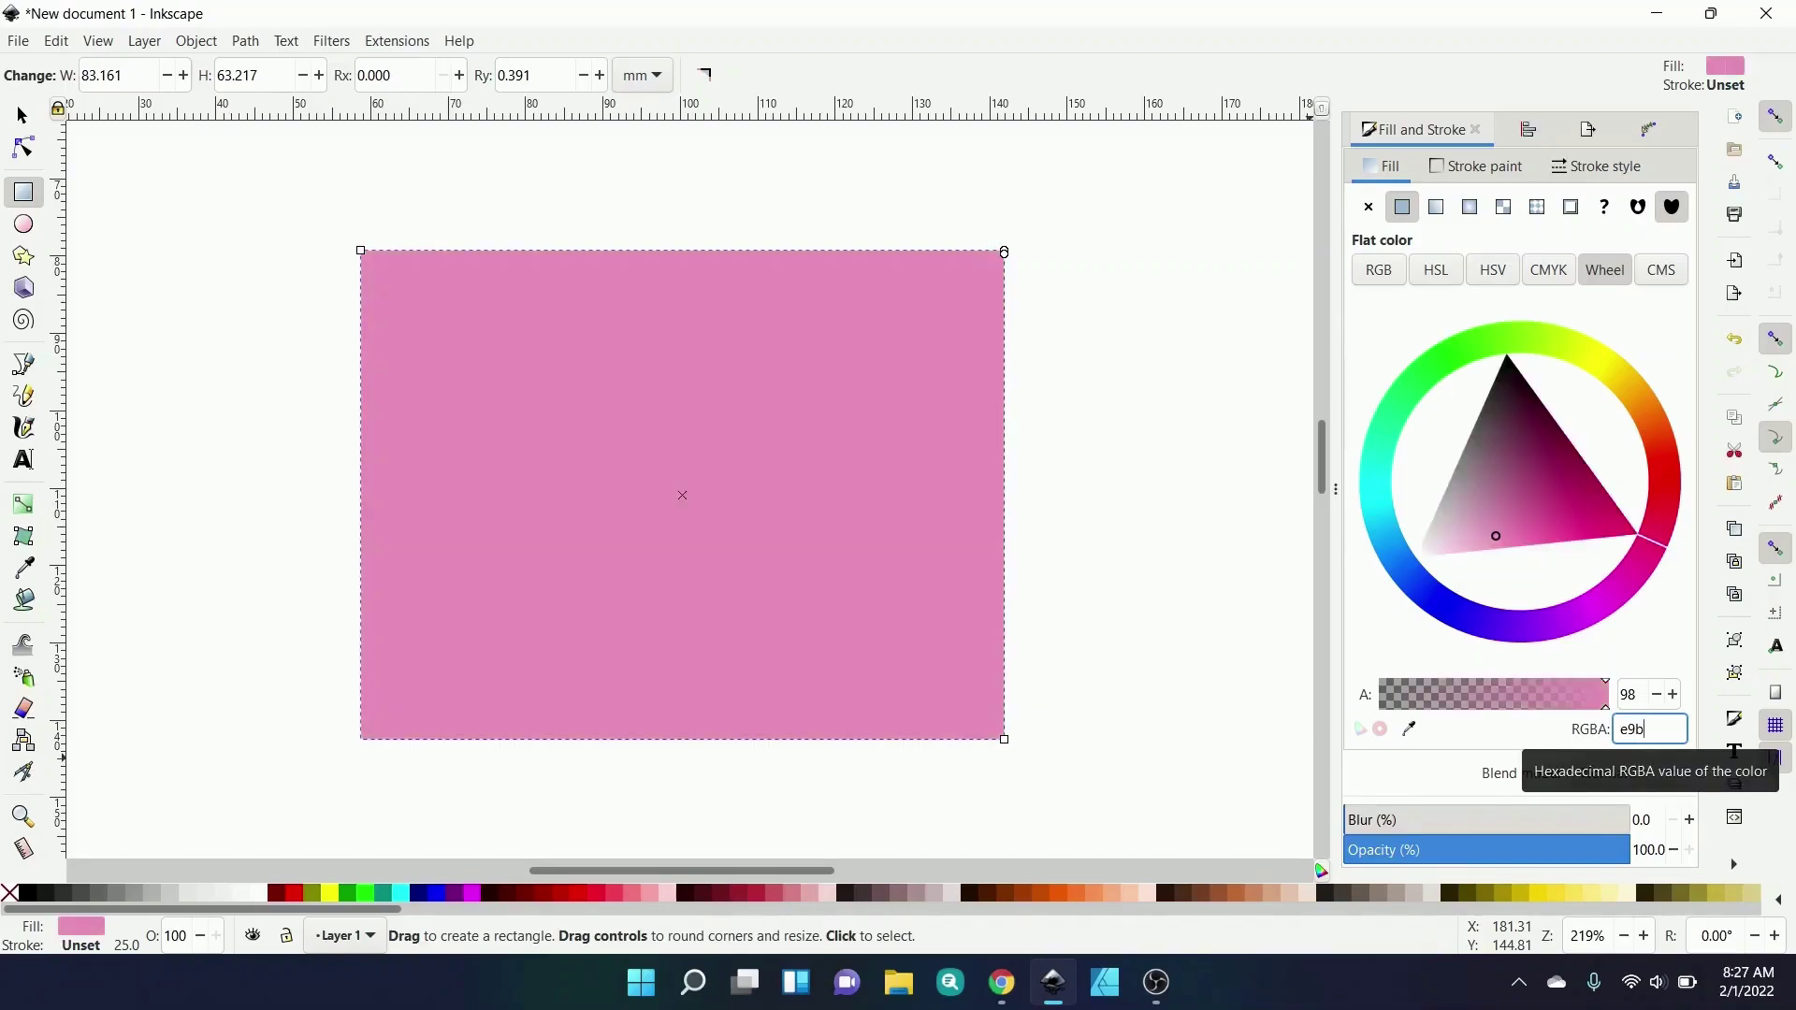
type("3")
key("BackSpace")
type("e3")
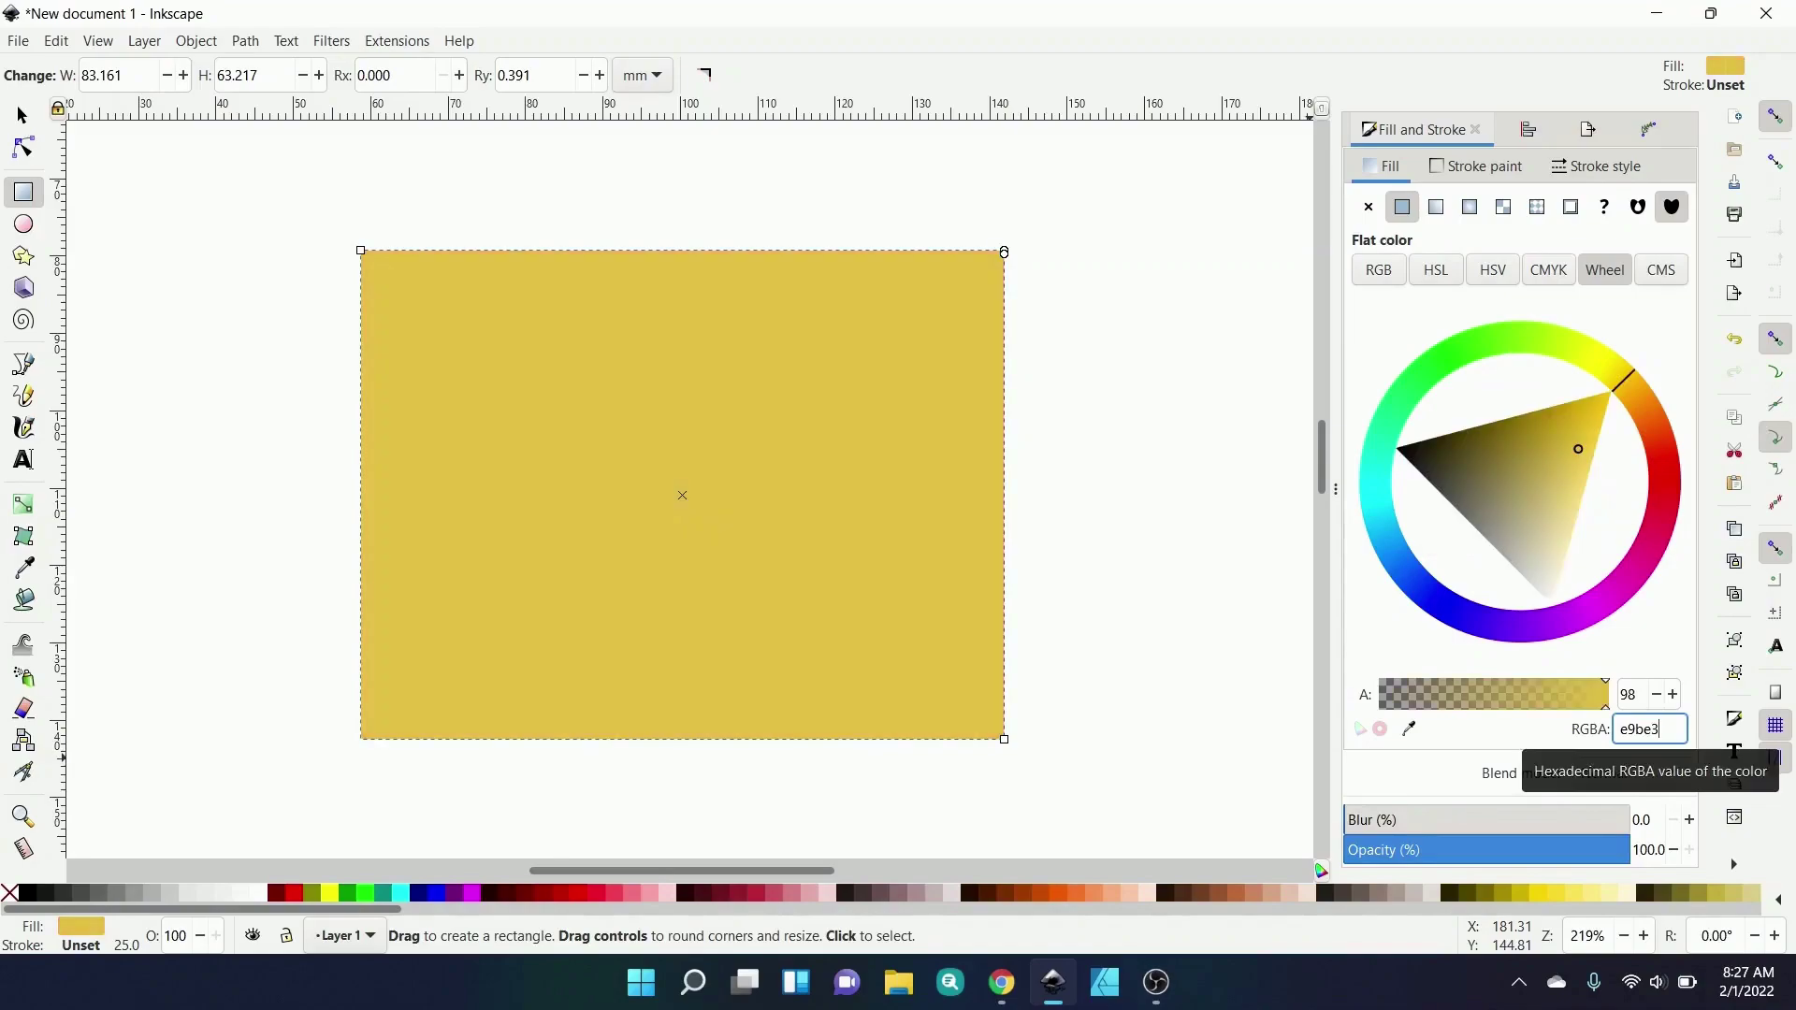
left_click(24, 223)
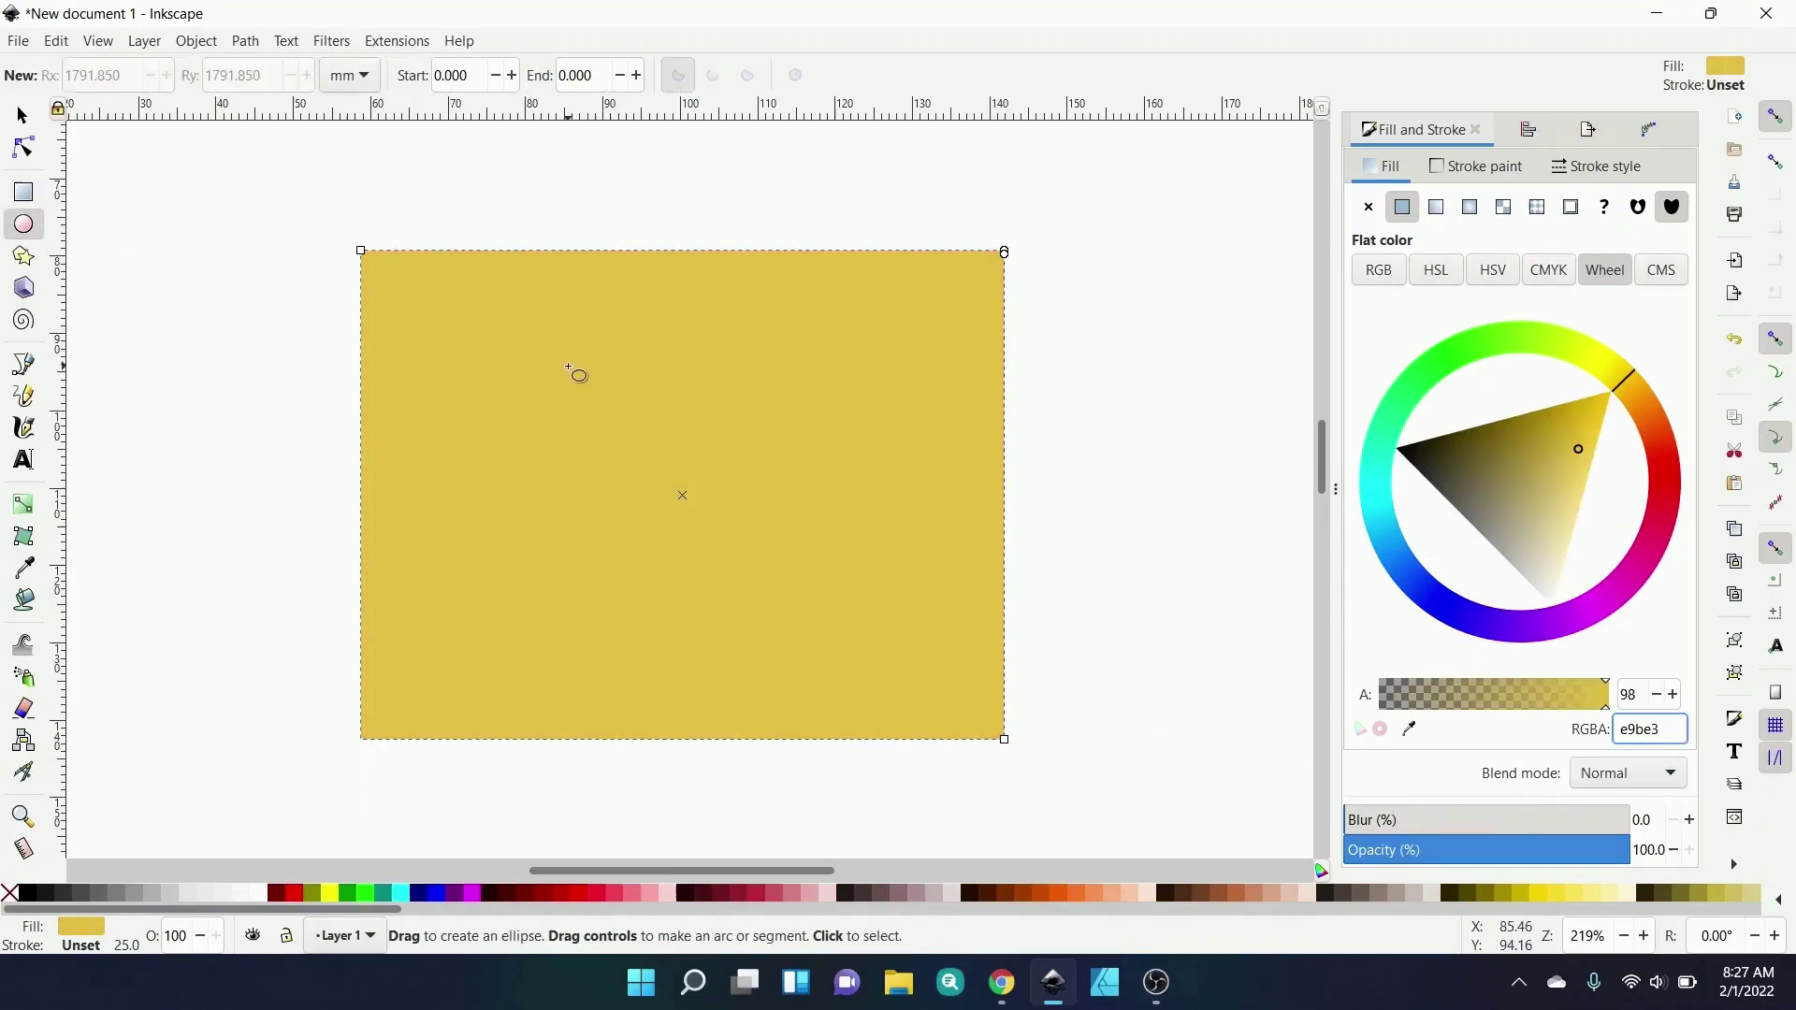
- Draw a circle on the rectangle with a flat black 1 mm outline and no fill
left_click_drag(577, 373, 848, 646)
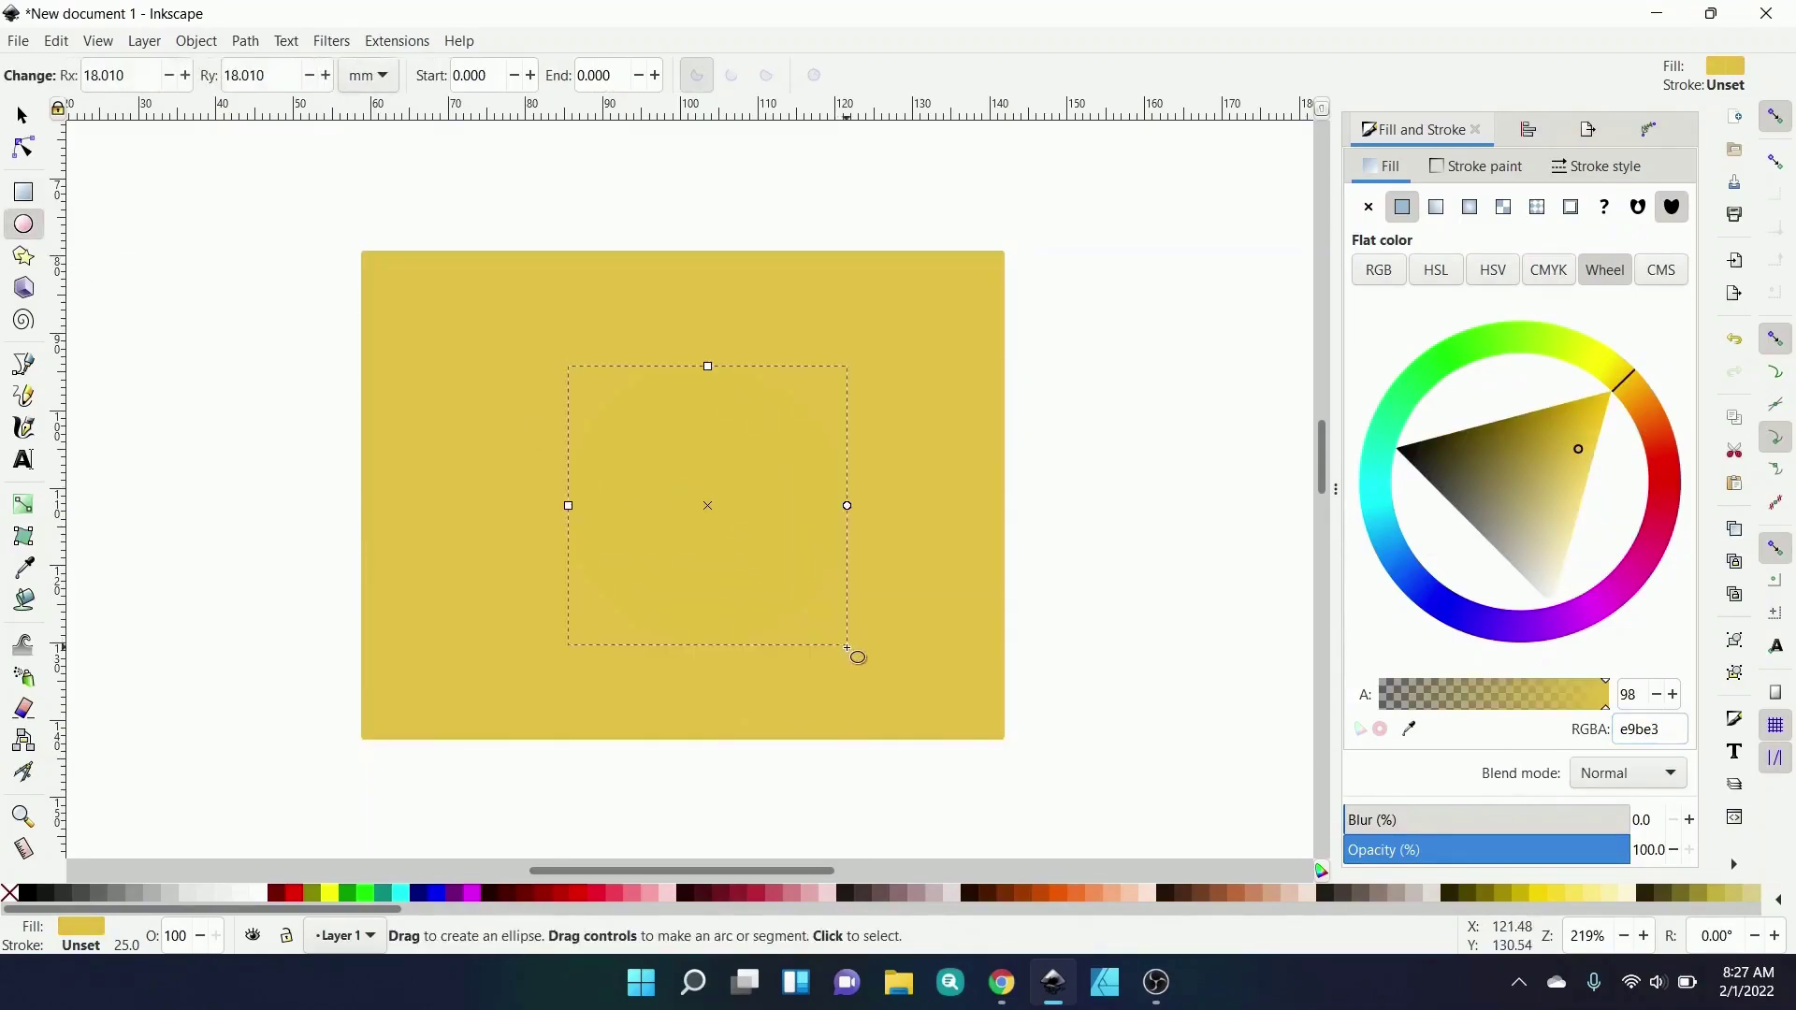
left_click(1476, 165)
left_click(1402, 207)
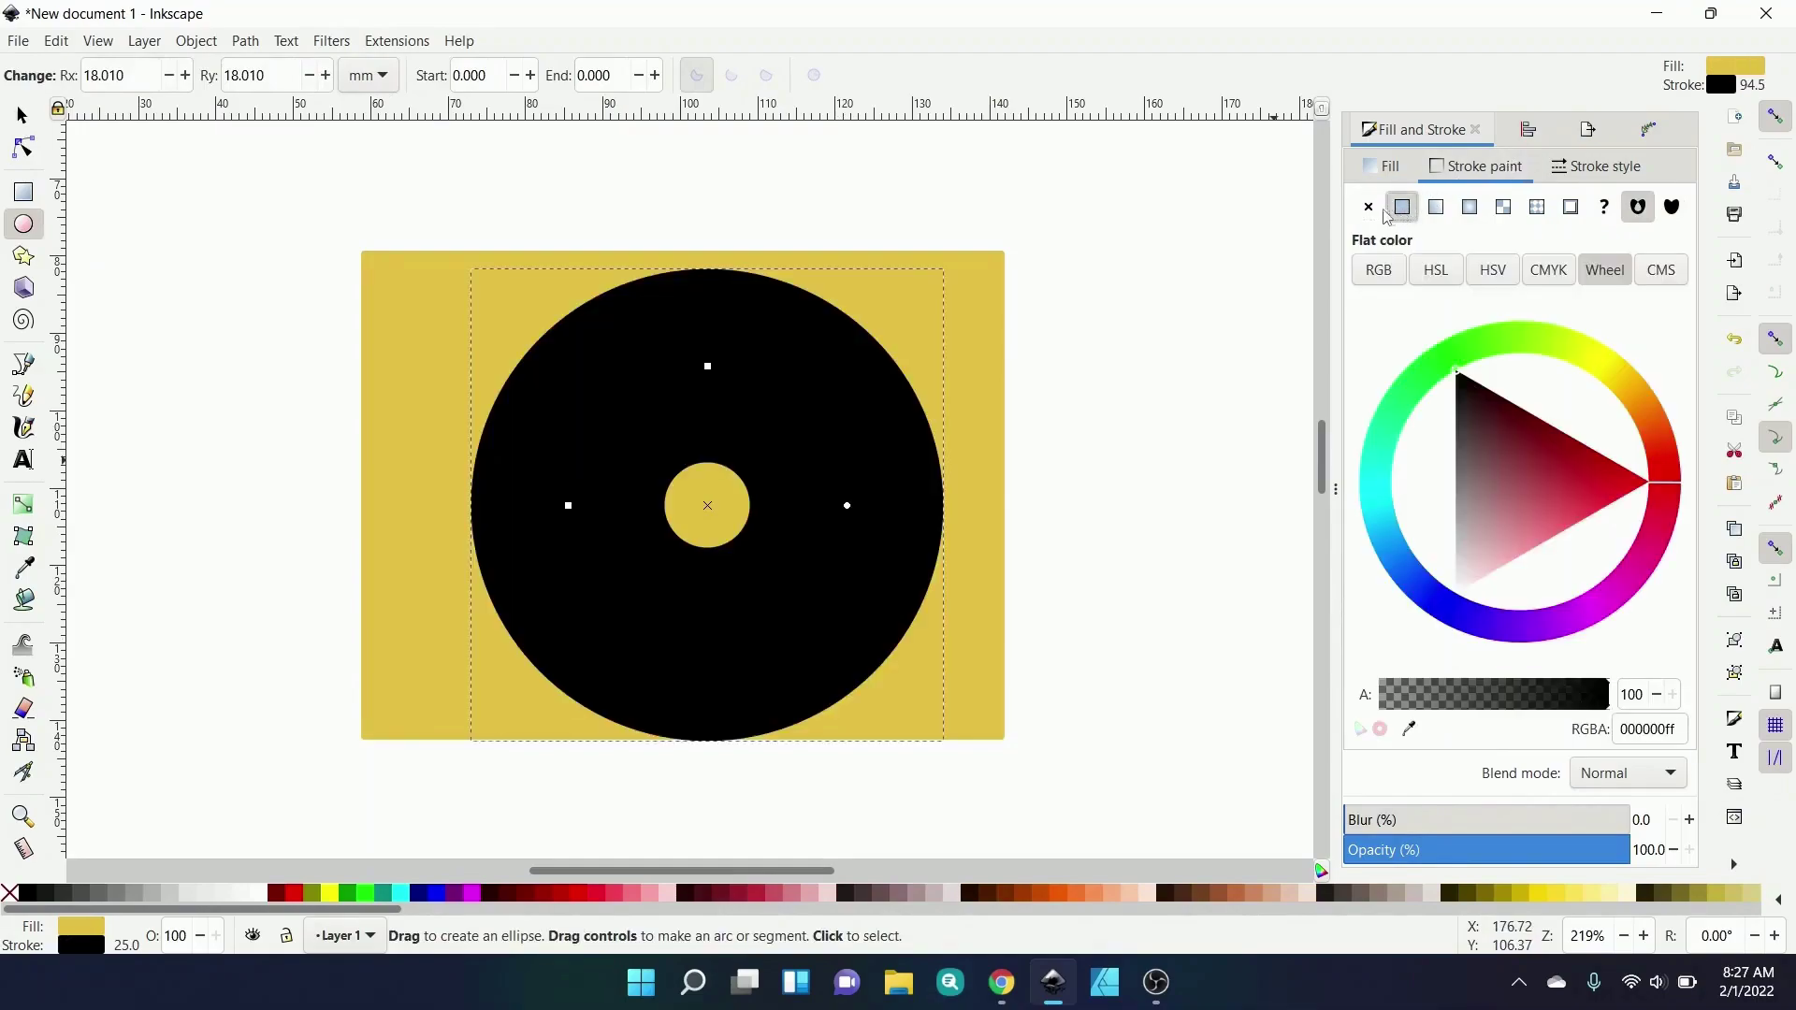
left_click(1596, 165)
type("1")
key("Return")
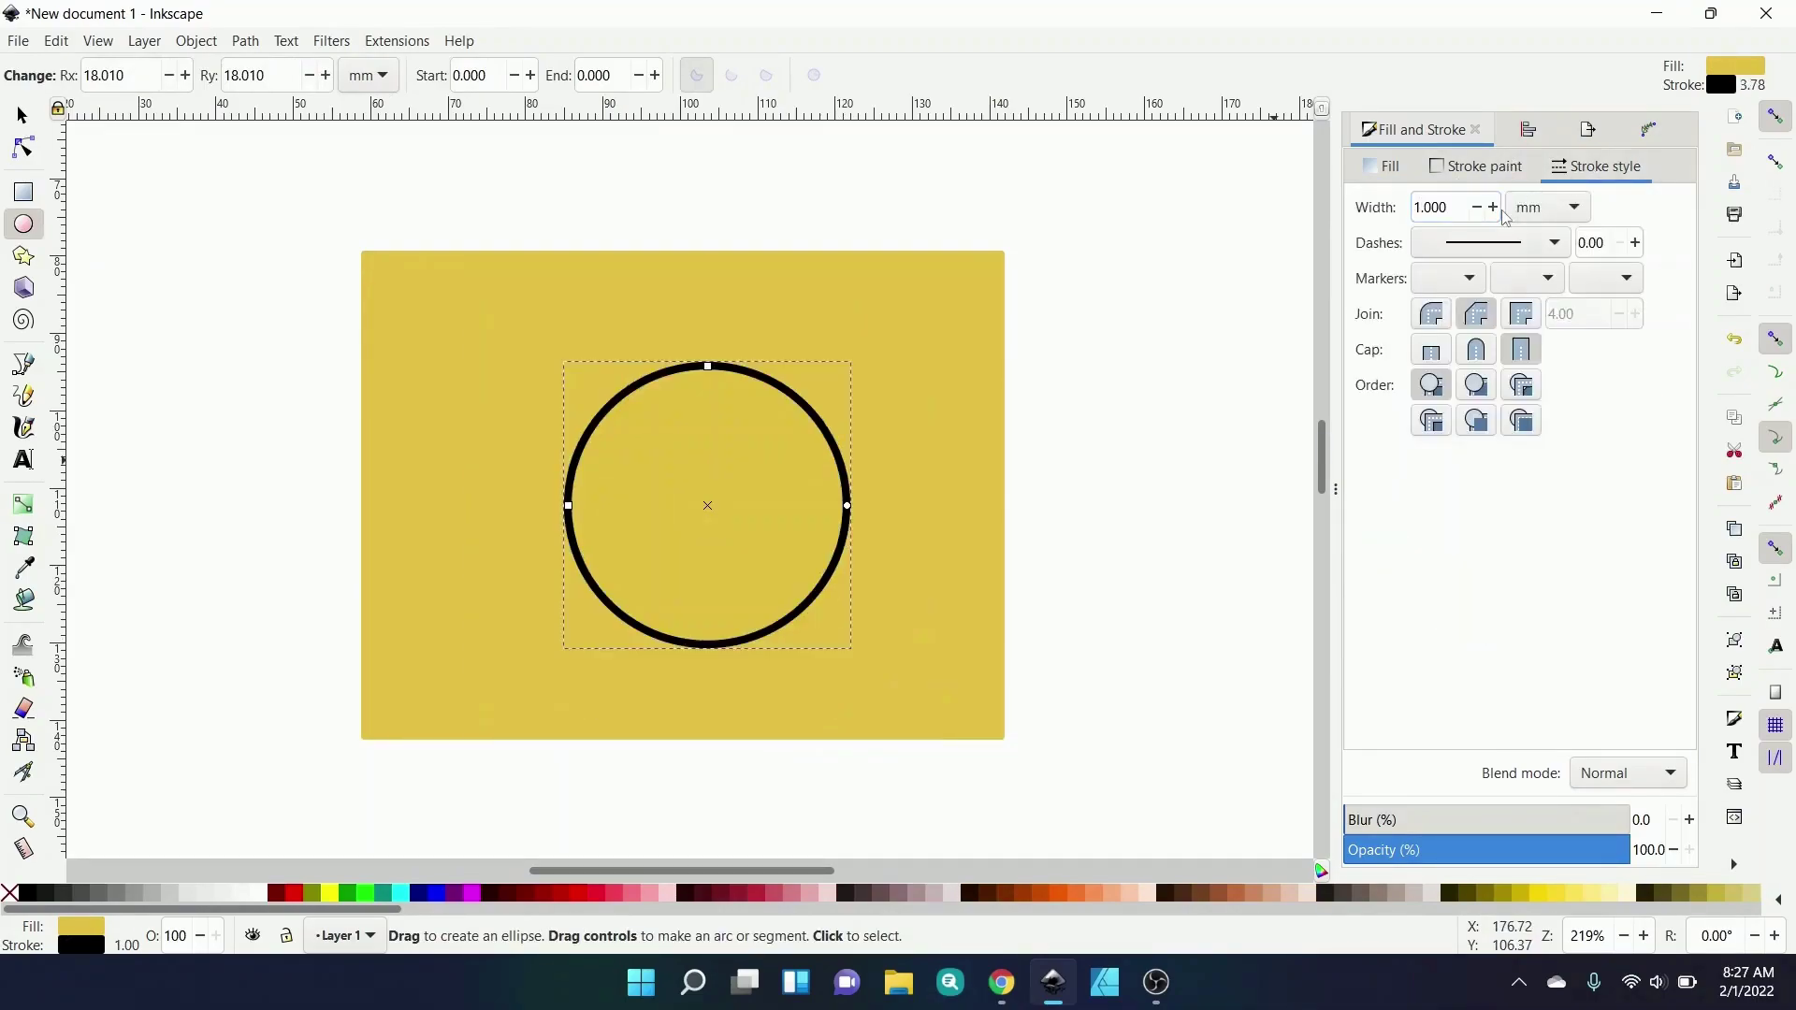
left_click(1382, 165)
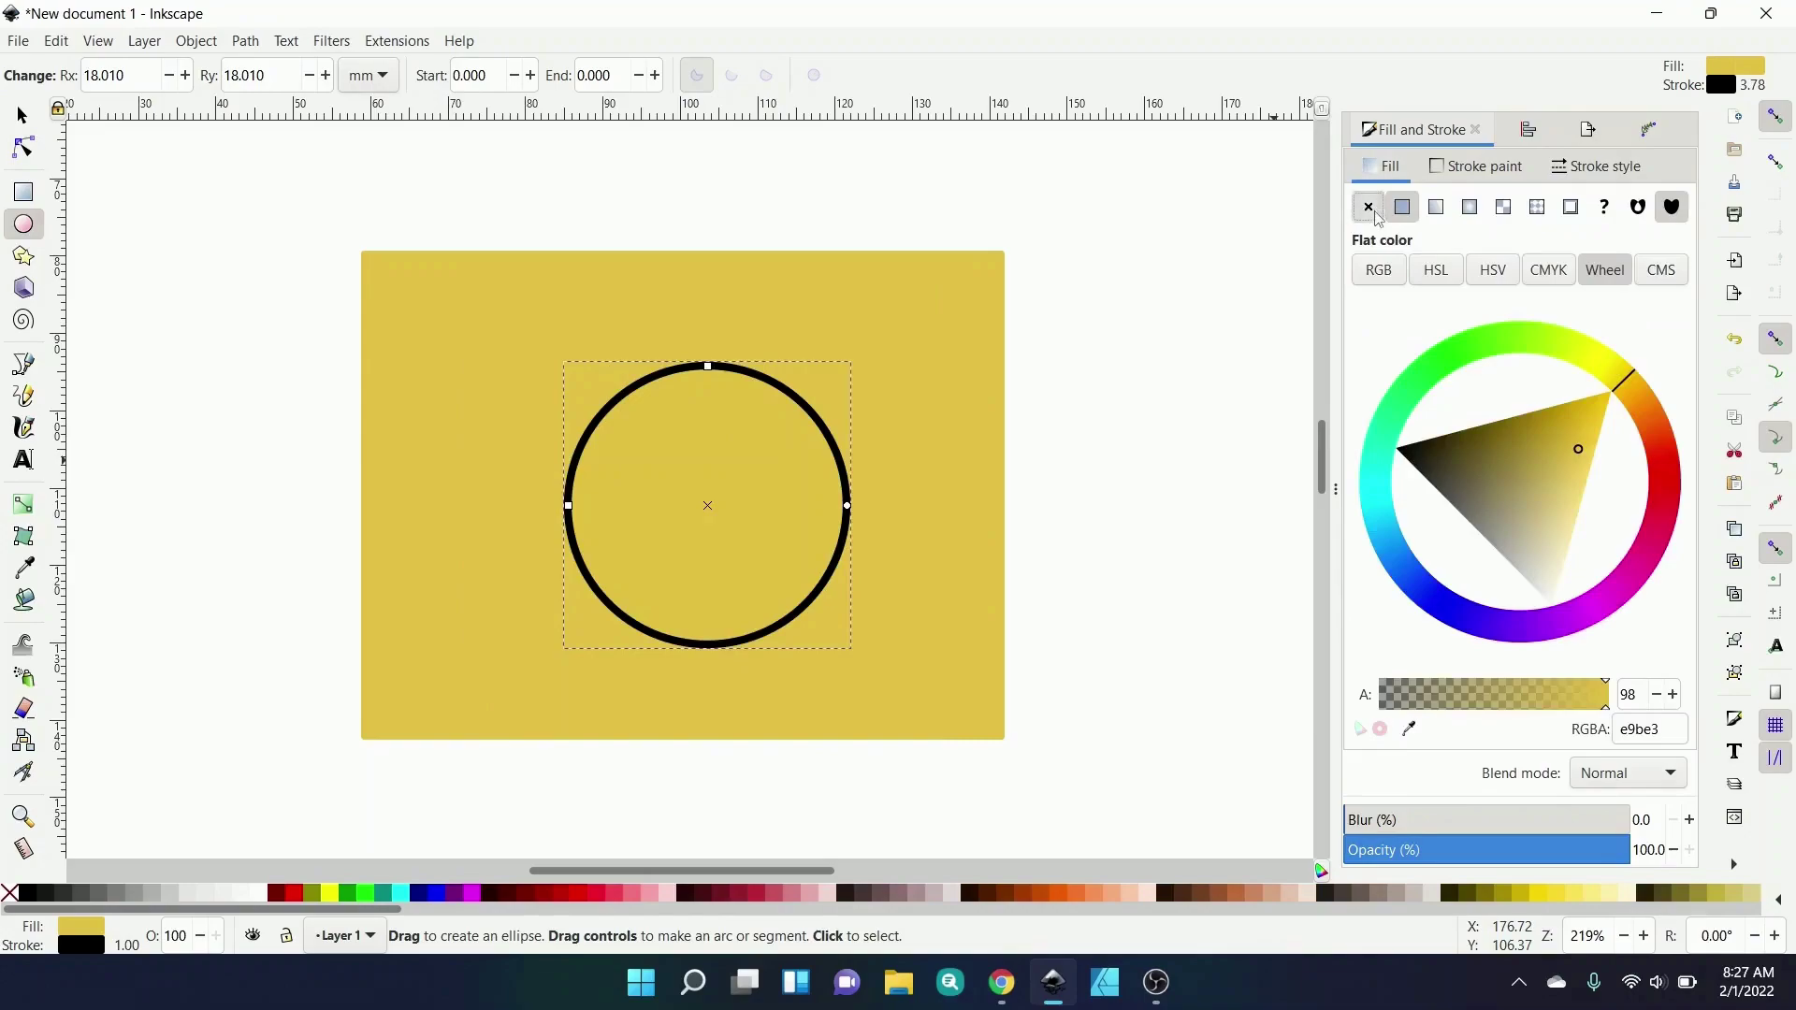
left_click(1368, 207)
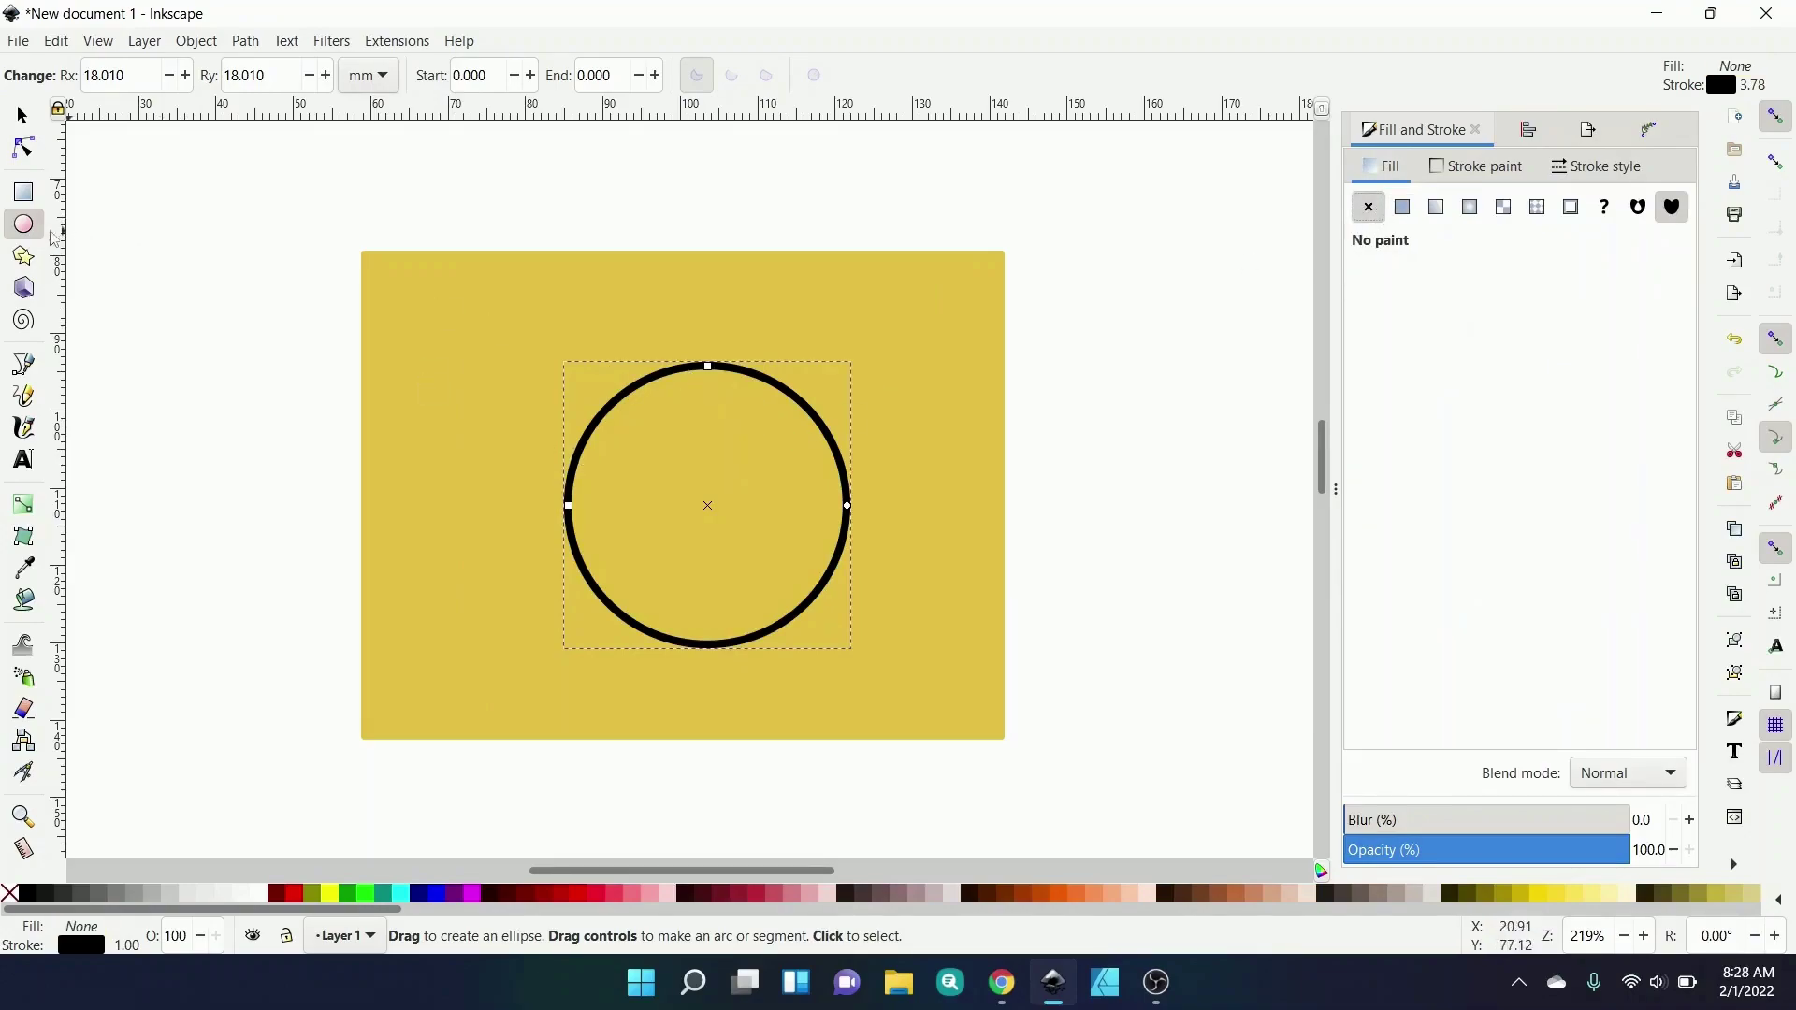
- Draw a larger circle and adjust it to surround the first one
left_click_drag(528, 334, 917, 689)
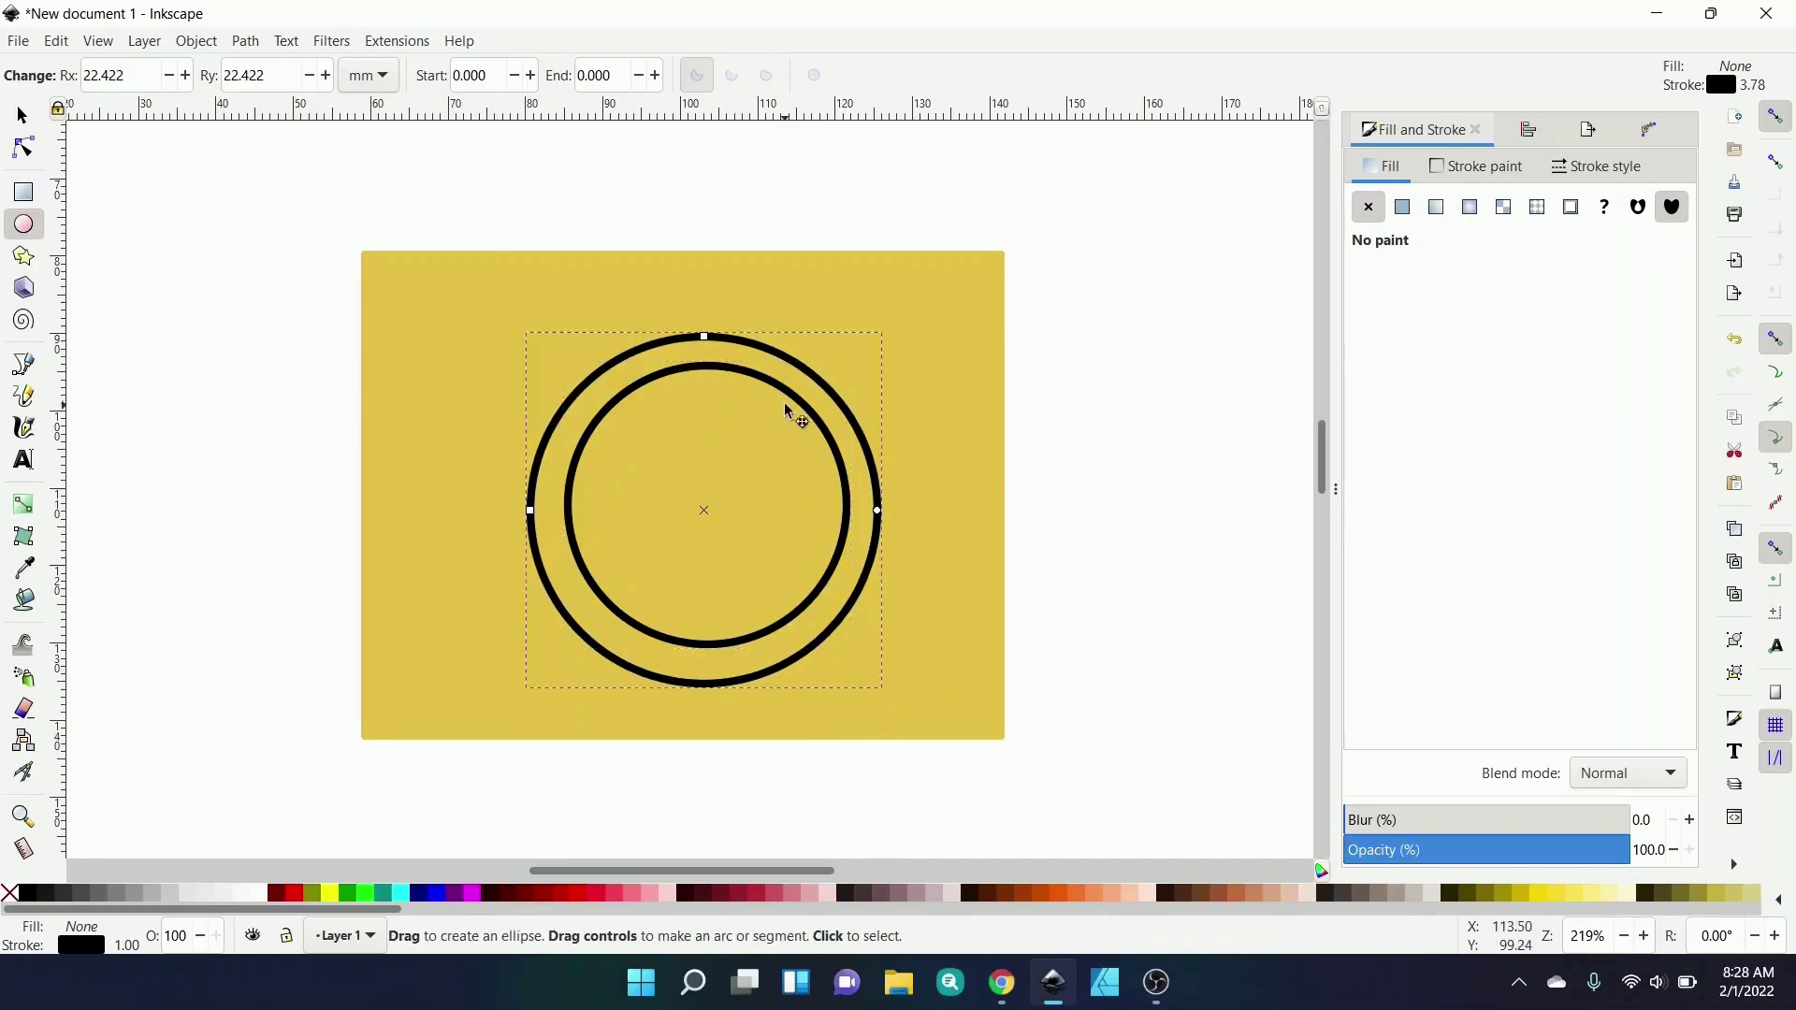
key("s")
left_click_drag(773, 355, 777, 352)
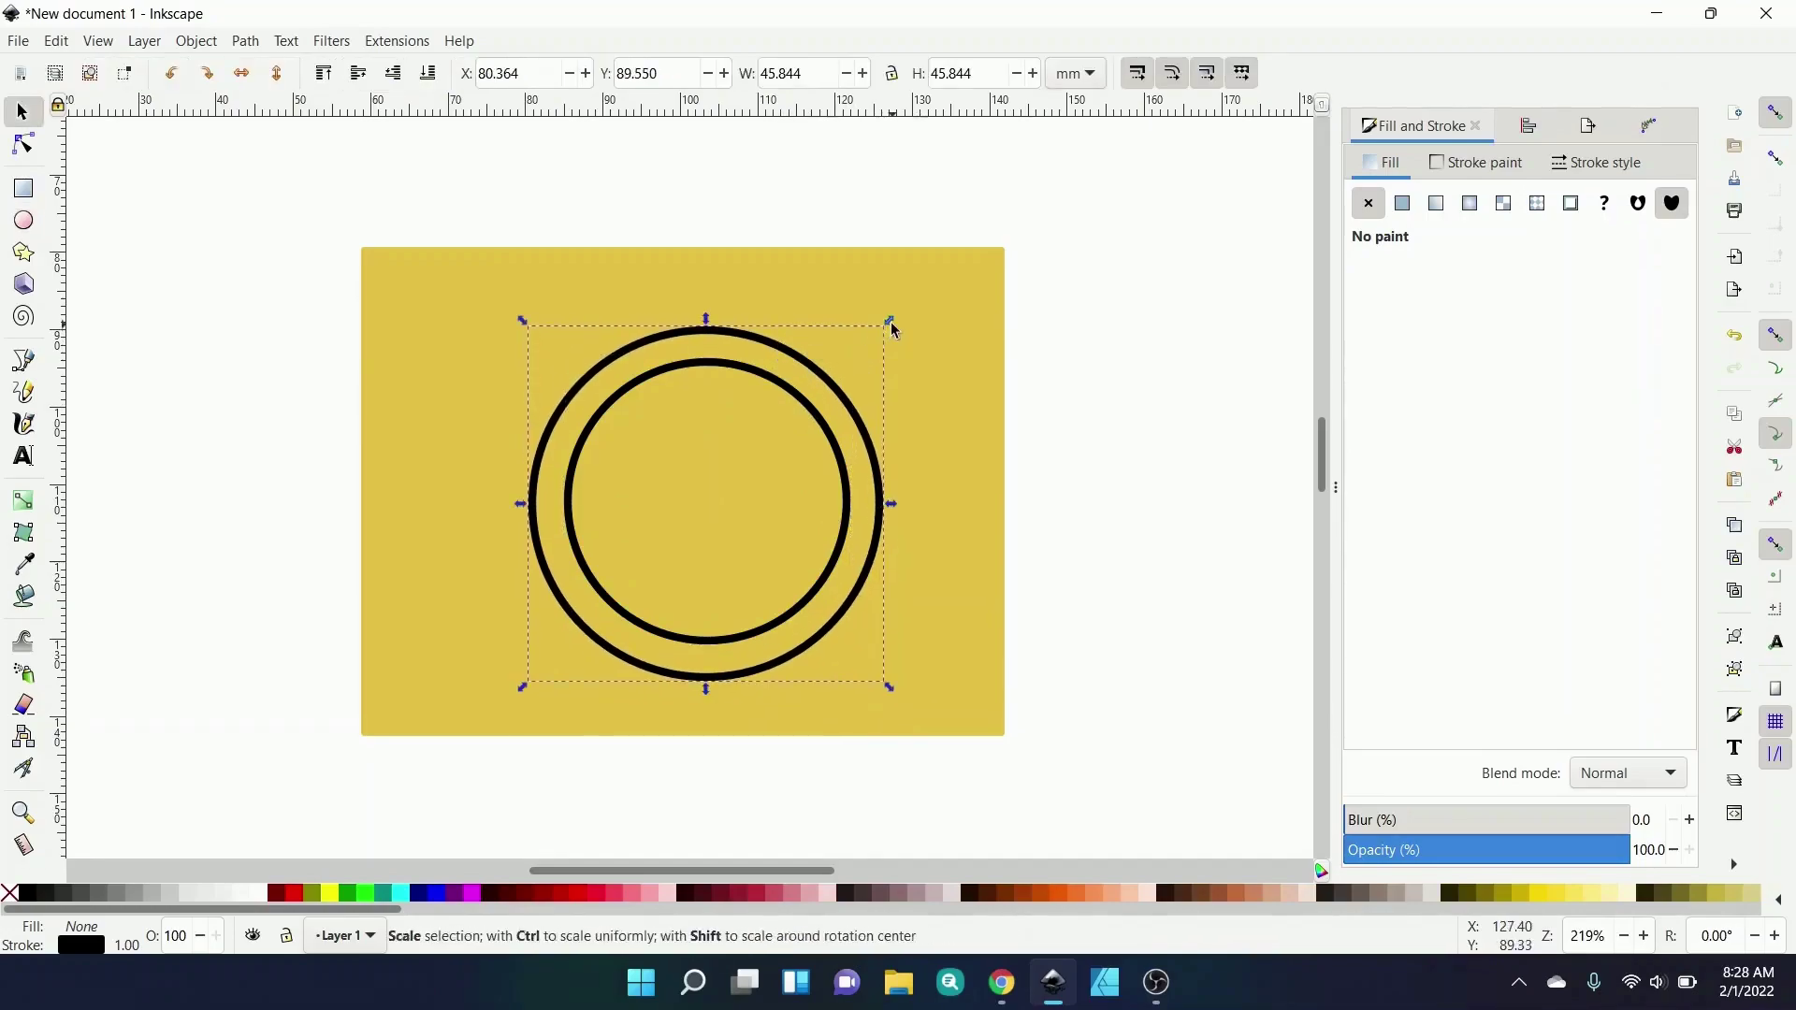
left_click_drag(889, 321, 865, 346)
left_click_drag(668, 365, 677, 352)
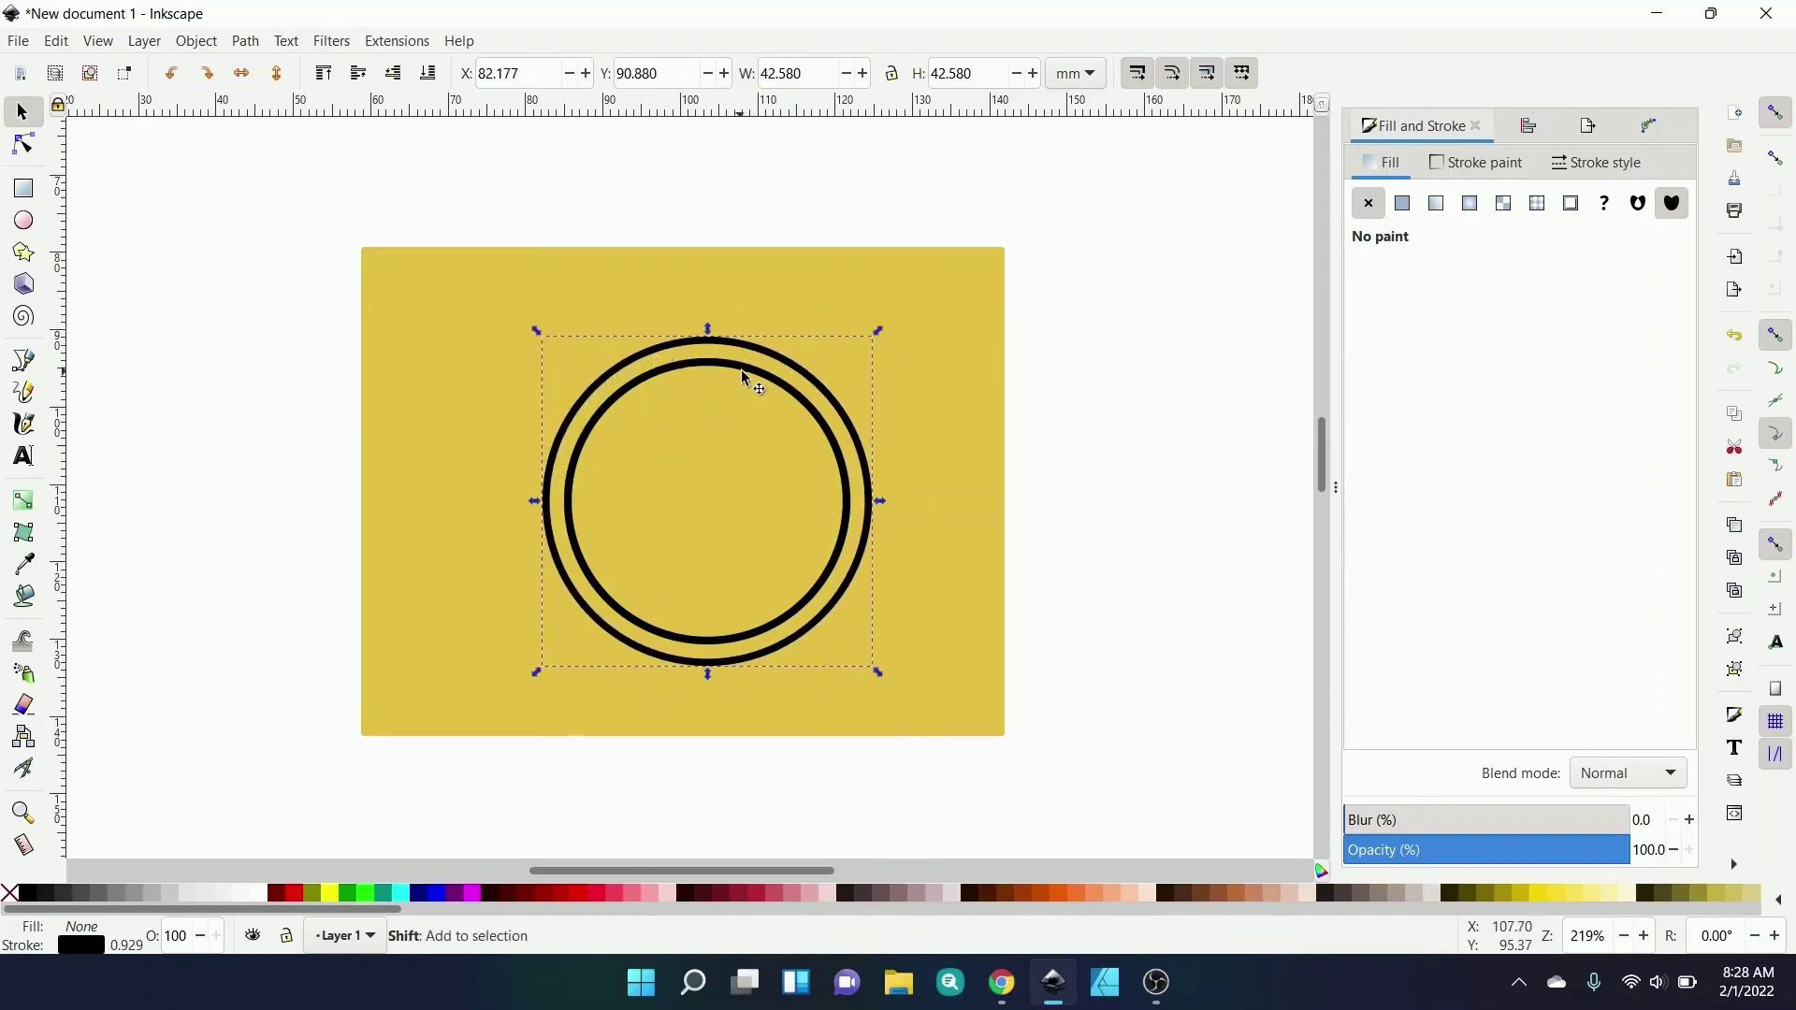
- Centre the two circles on each other and combine them into one path
left_click(741, 368, "shift")
left_click(1528, 125)
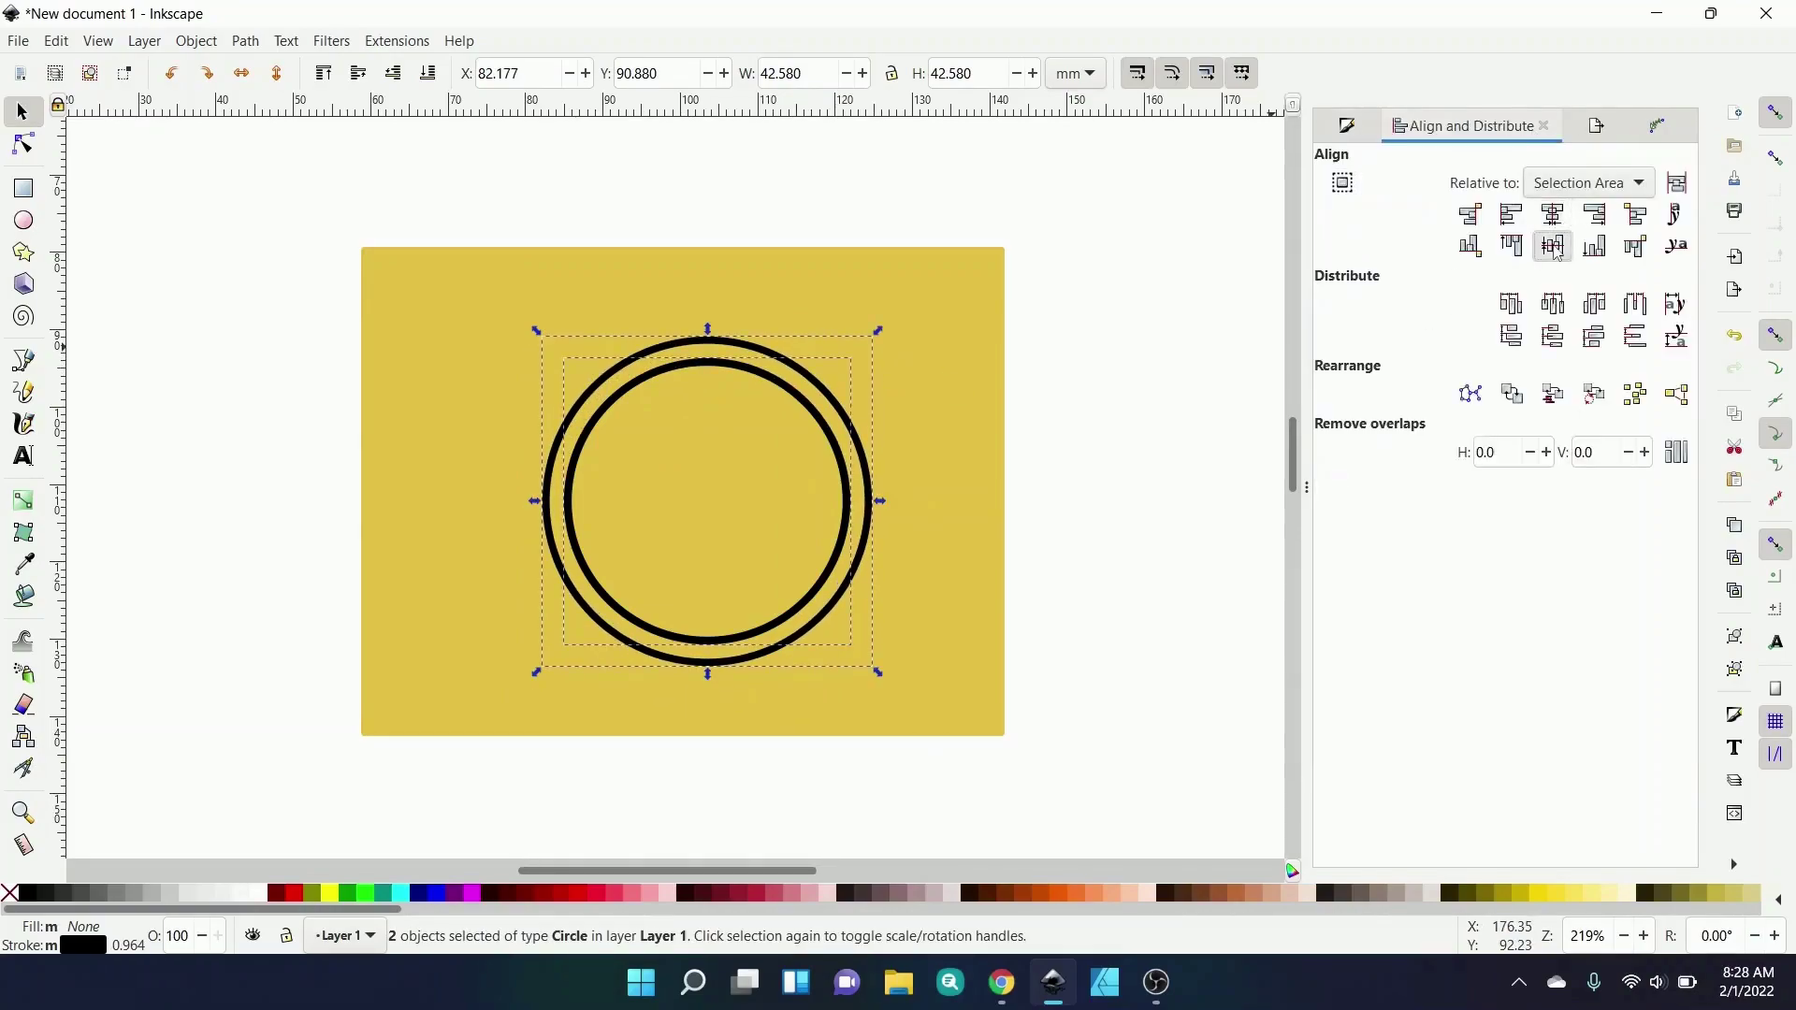
left_click(1548, 249)
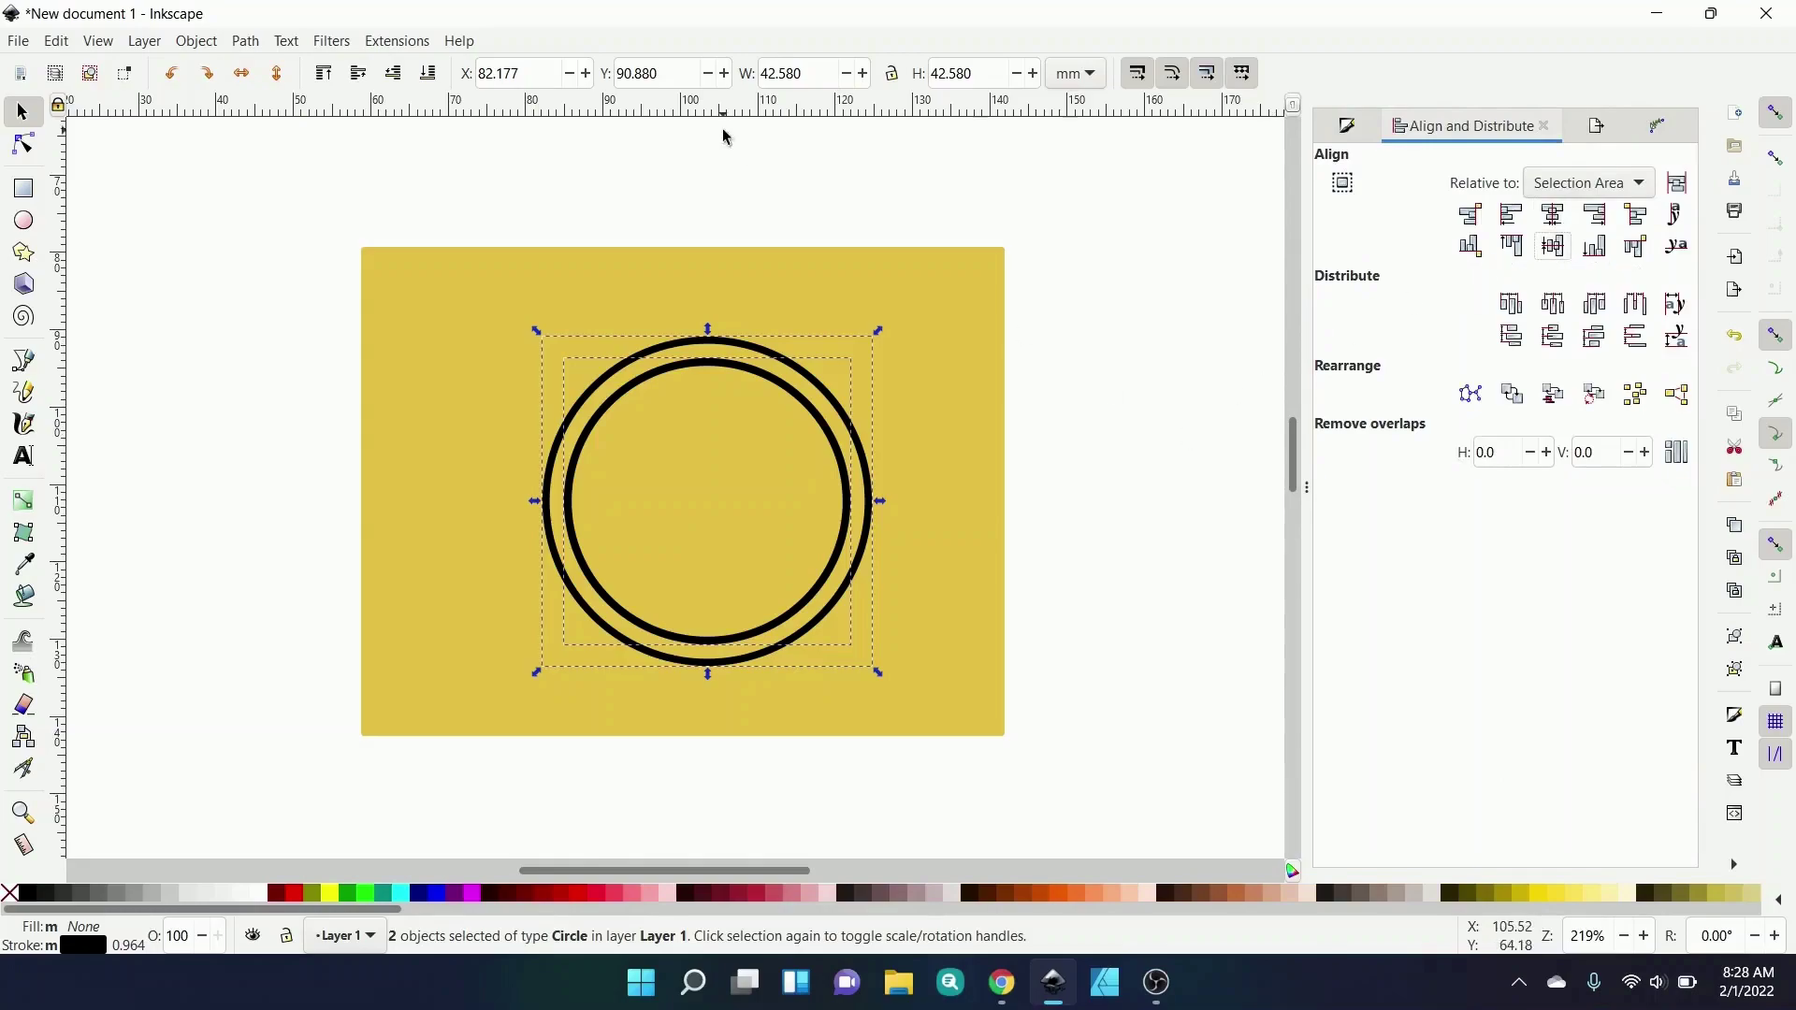
left_click(245, 40)
left_click(285, 306)
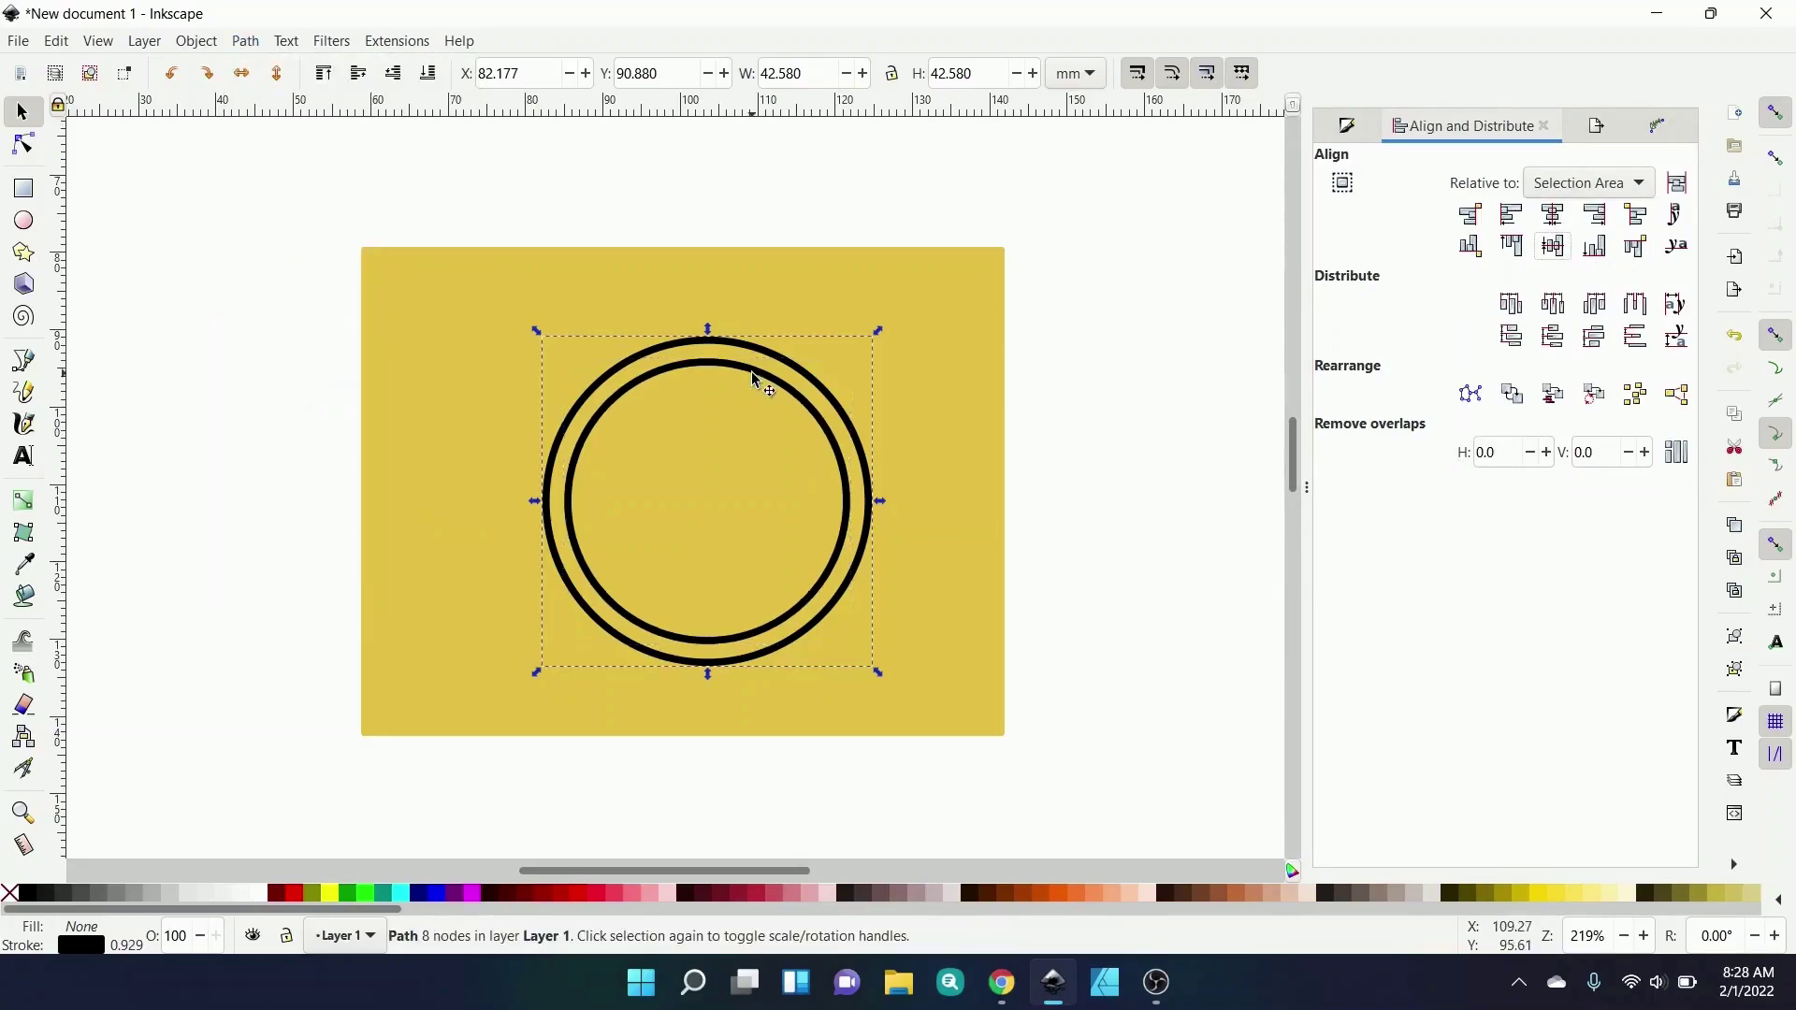
left_click_drag(754, 378, 718, 360)
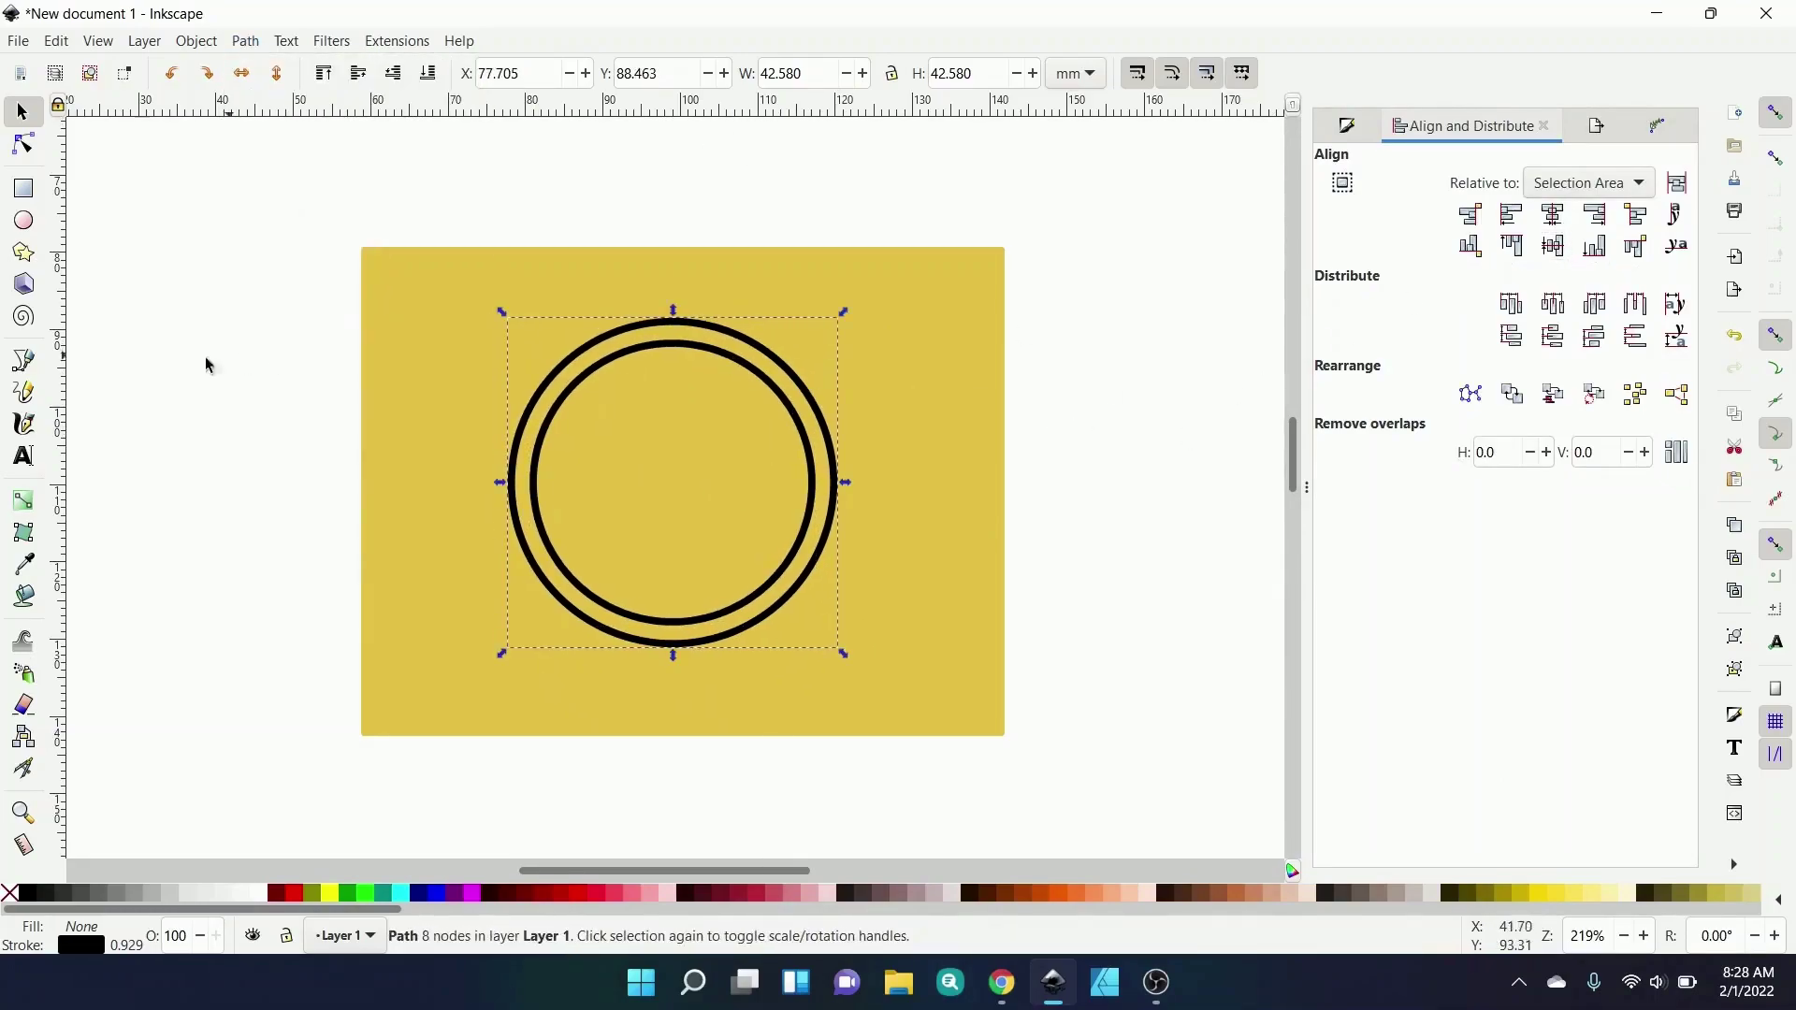
left_click(25, 363)
- Draw a vertical line through the circles and centre it on them
left_click(666, 268)
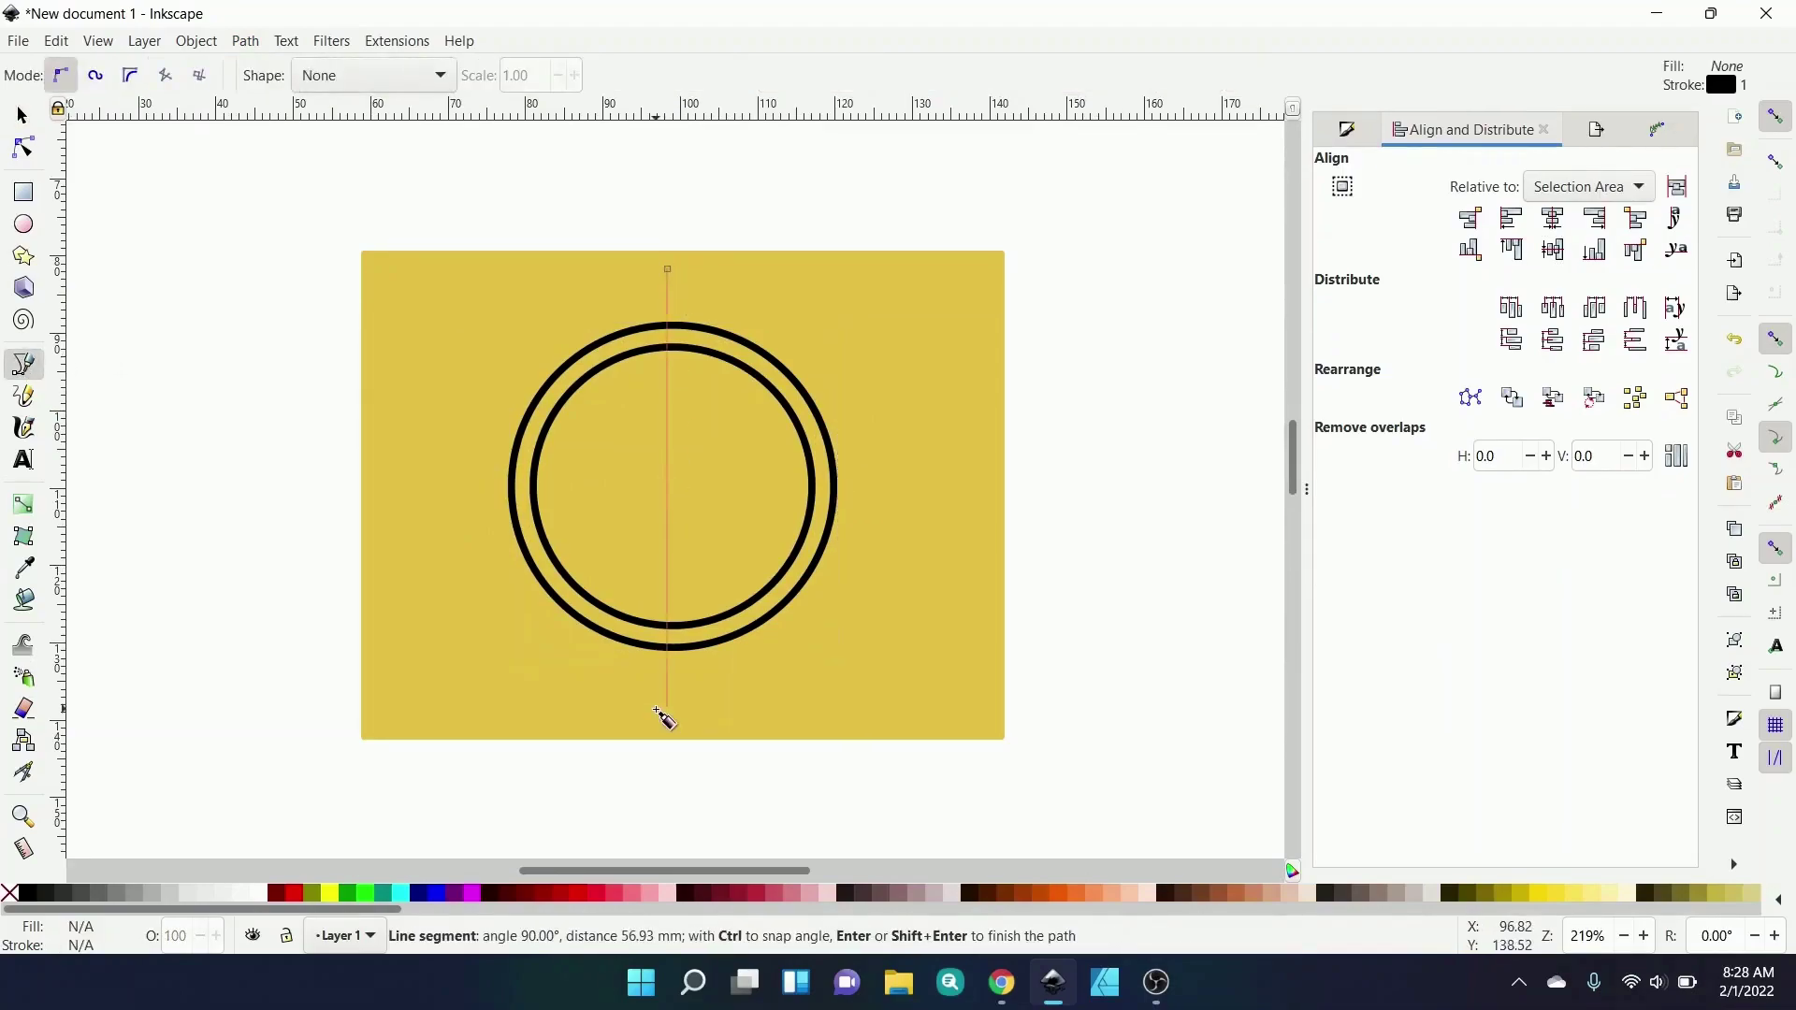
left_click(667, 711)
key("Return")
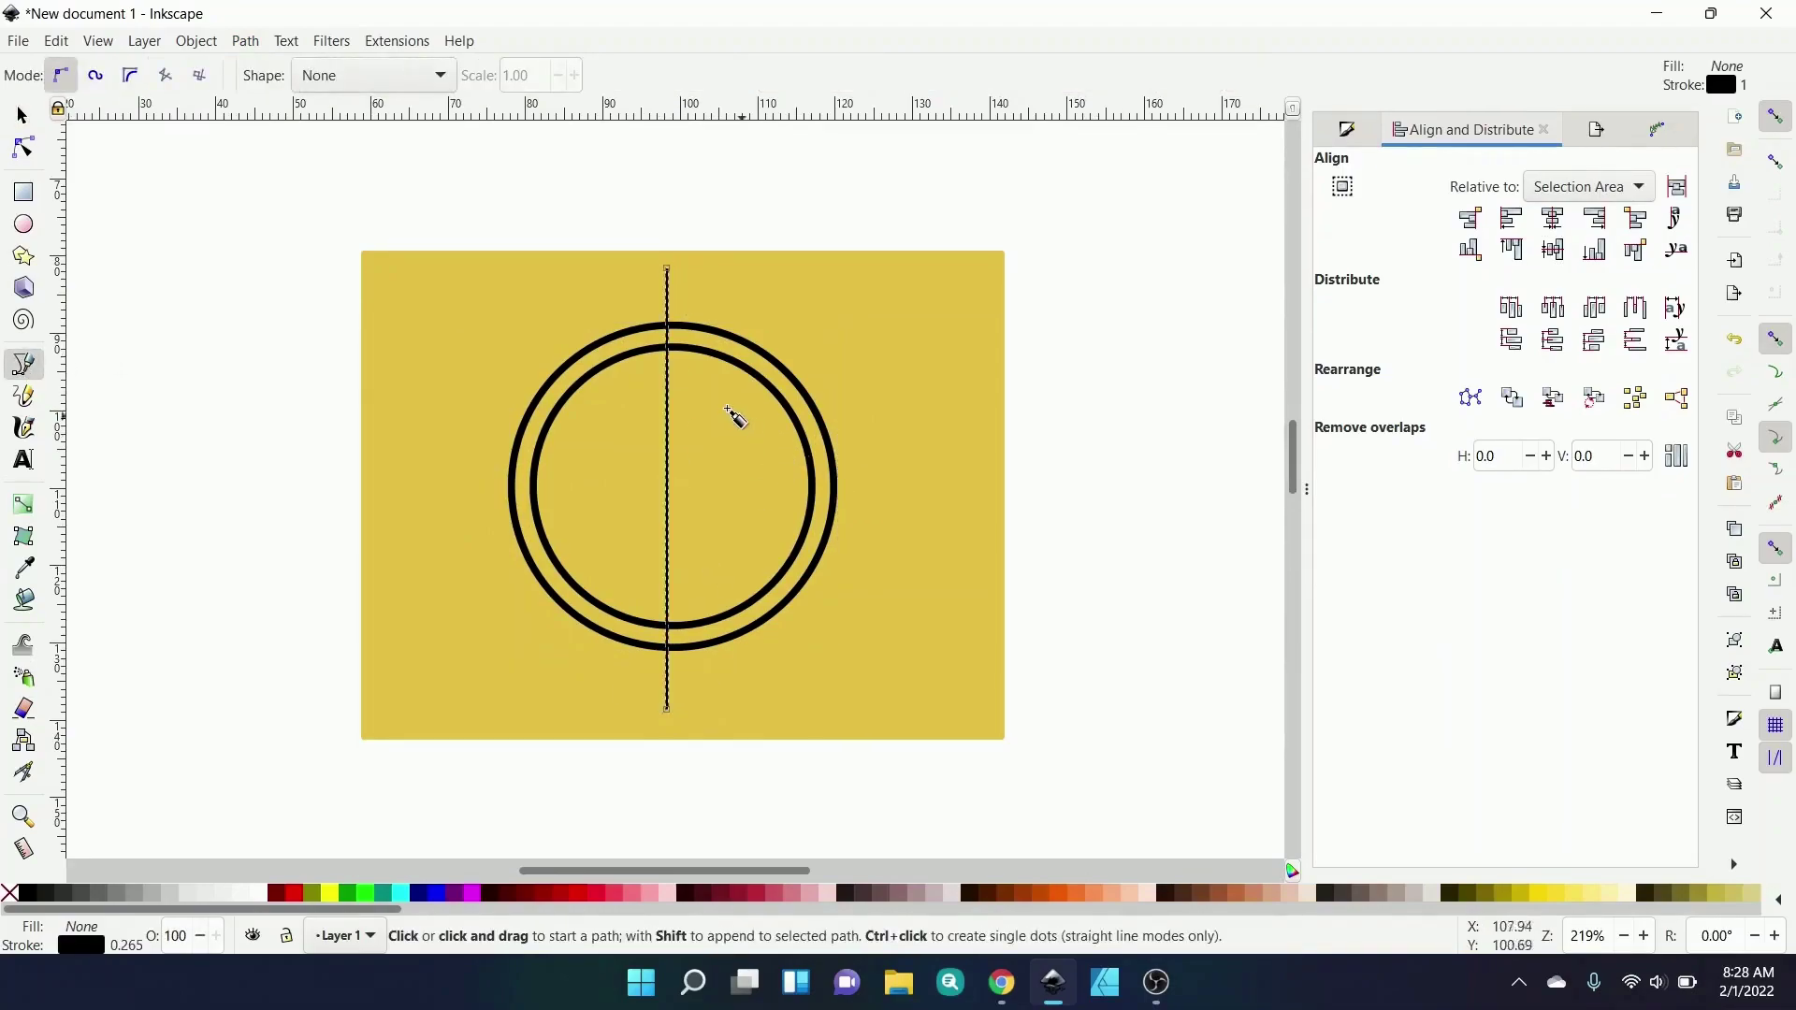
key("s")
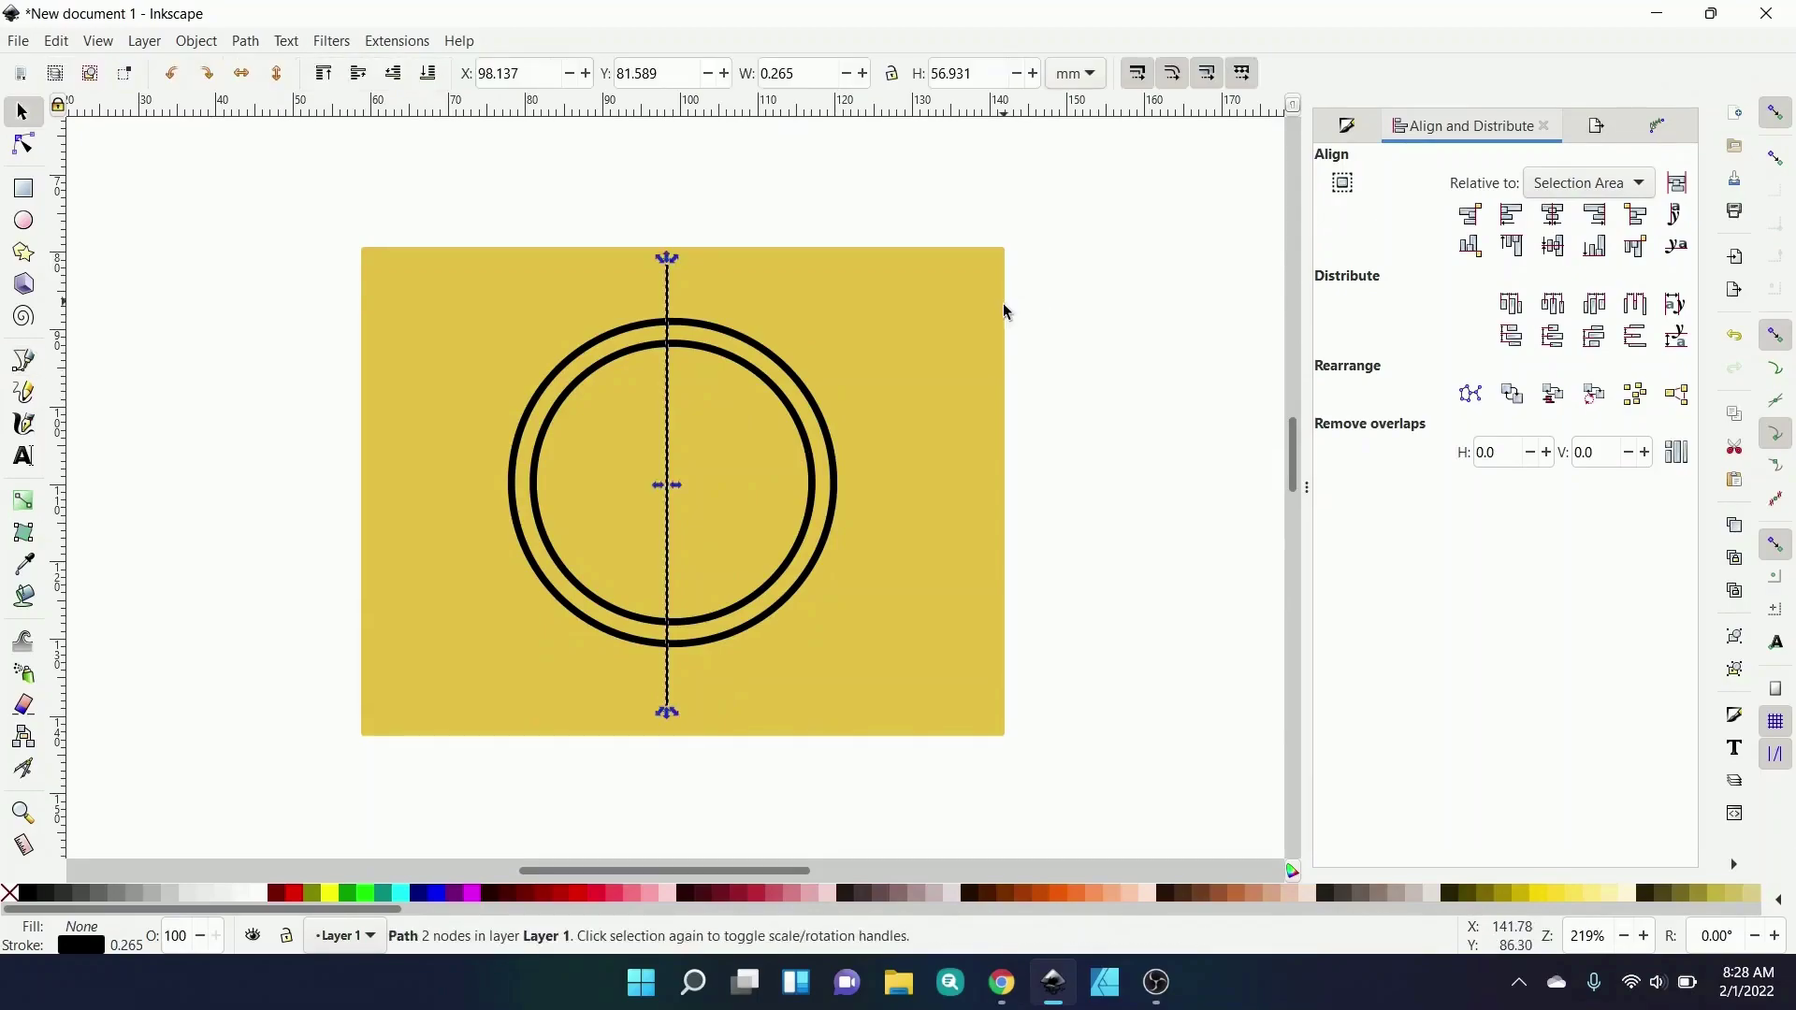
left_click(823, 423, "shift")
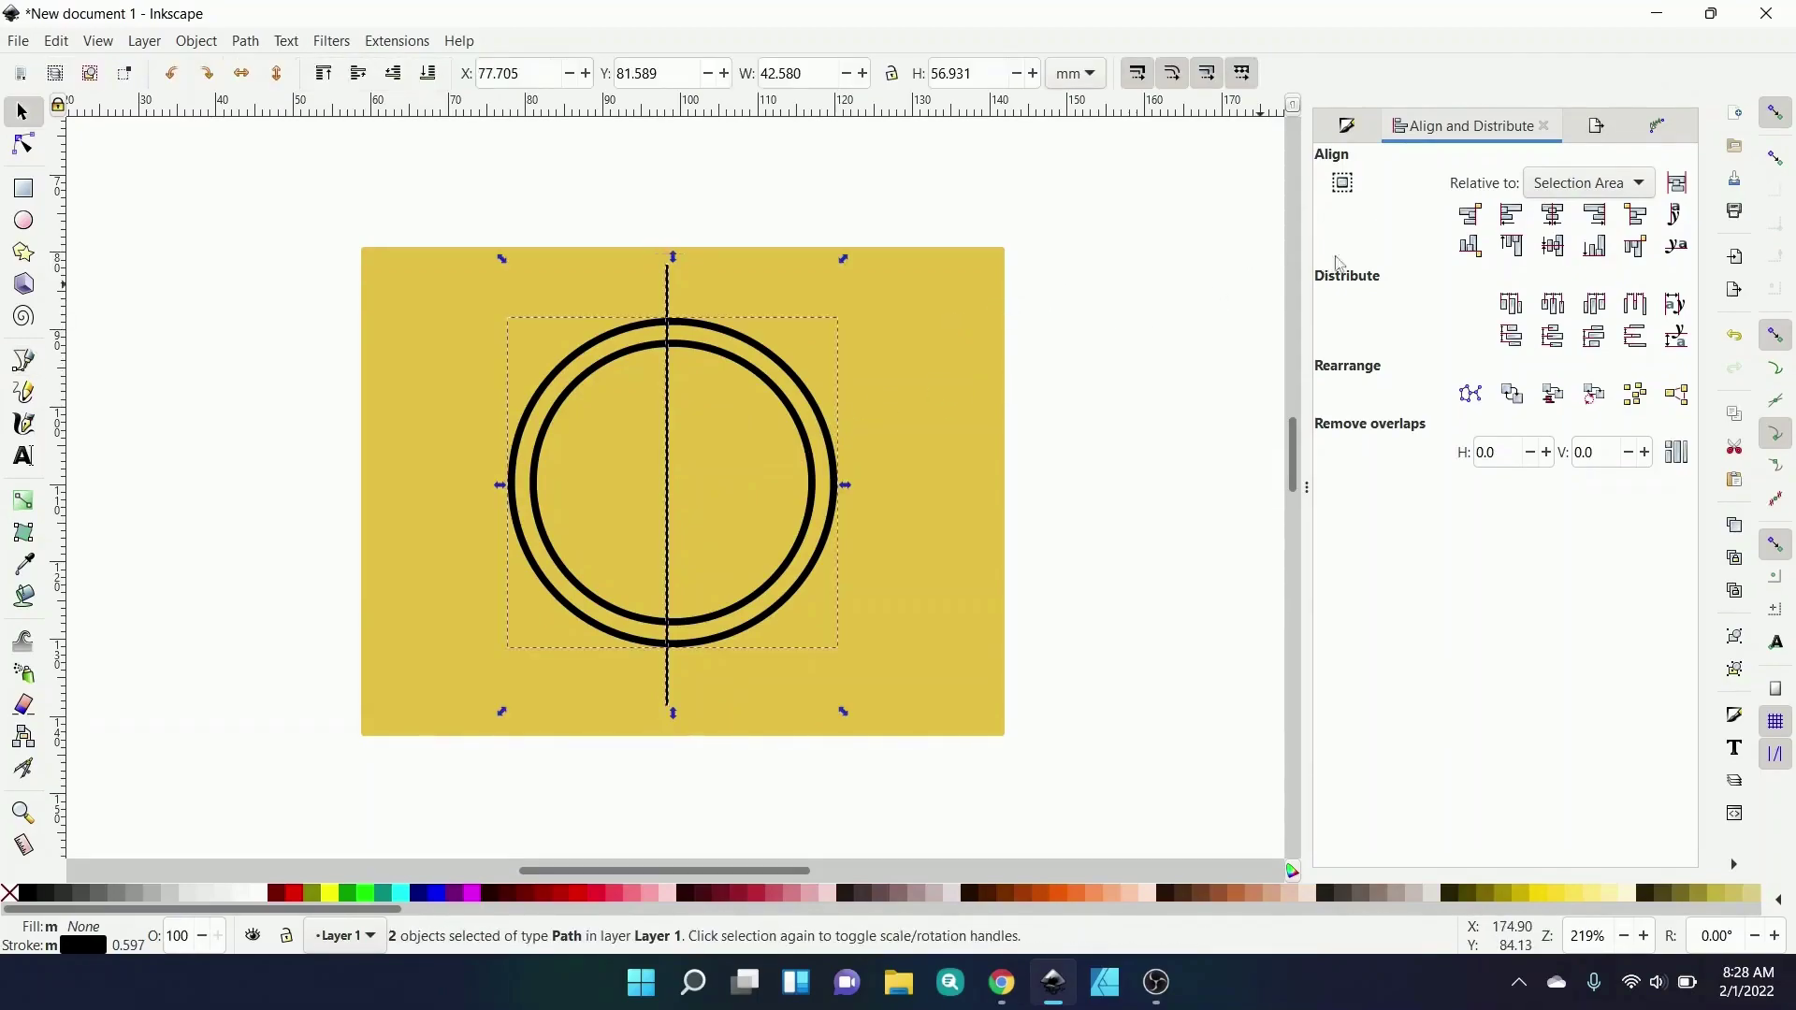
left_click(1552, 216)
- Rotate the second line about 45° so it crosses the vertical one diagonally
left_click(900, 424)
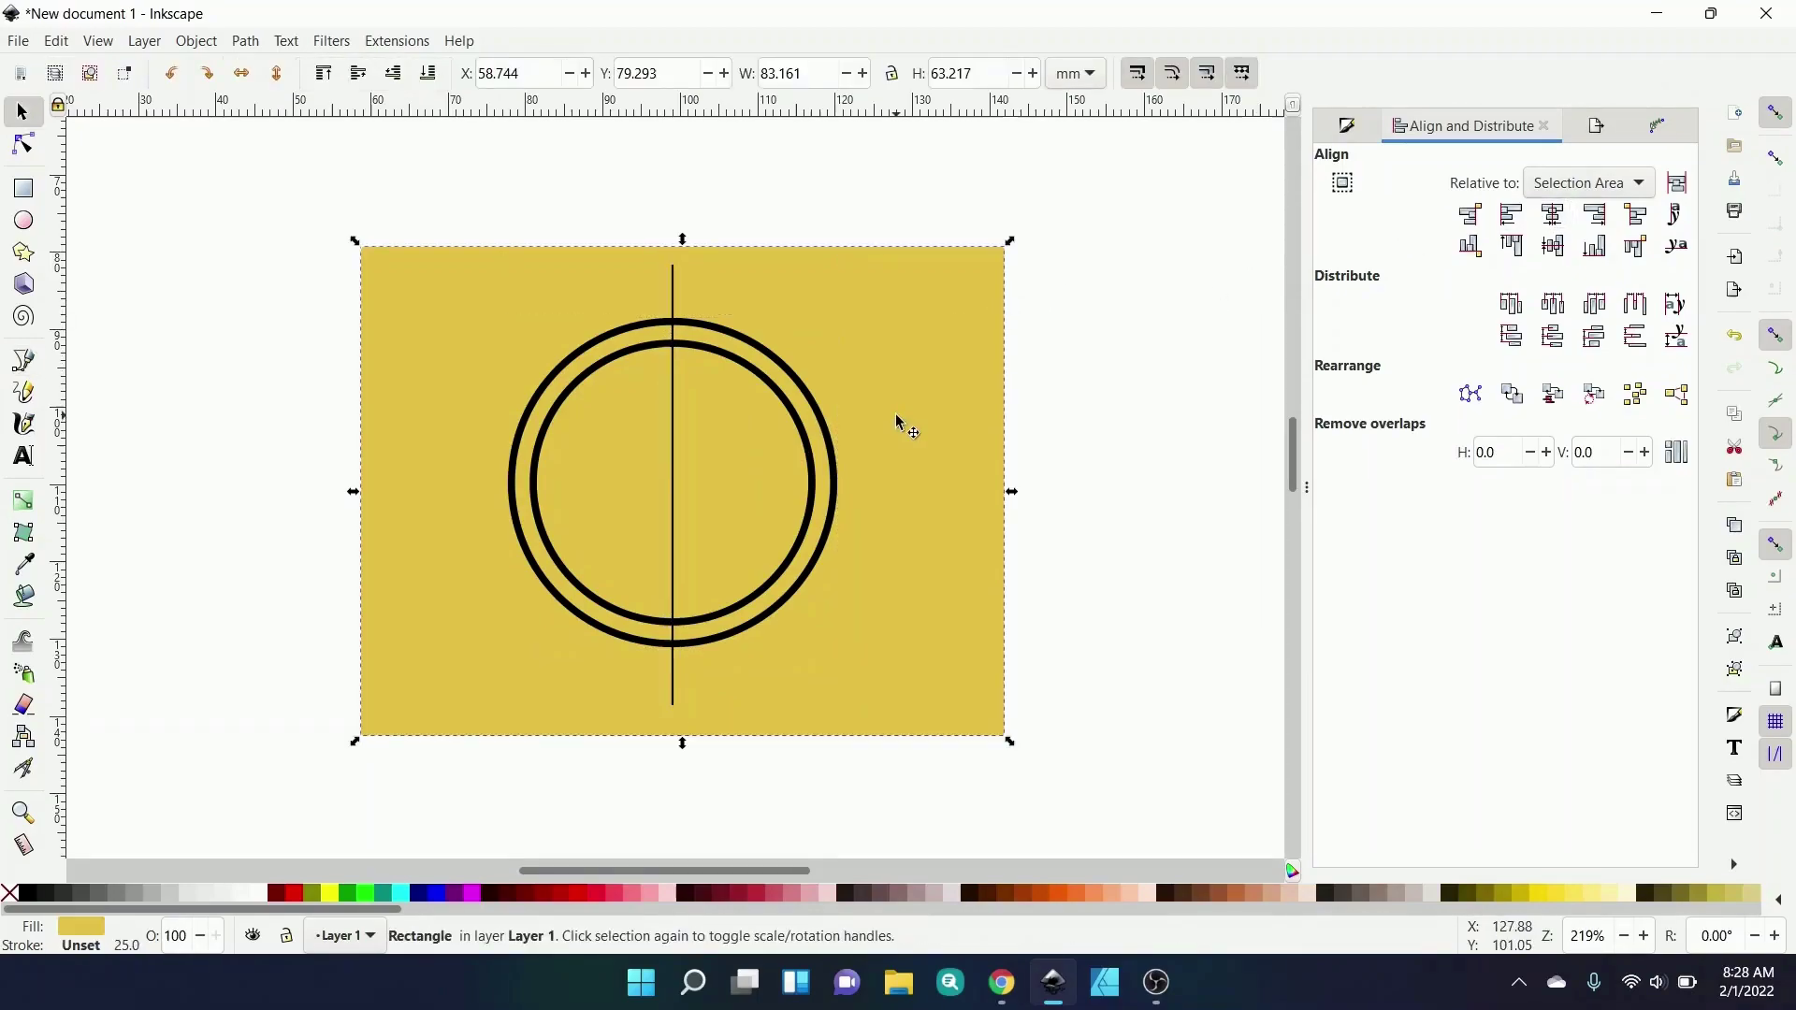
left_click(672, 297)
left_click(672, 297)
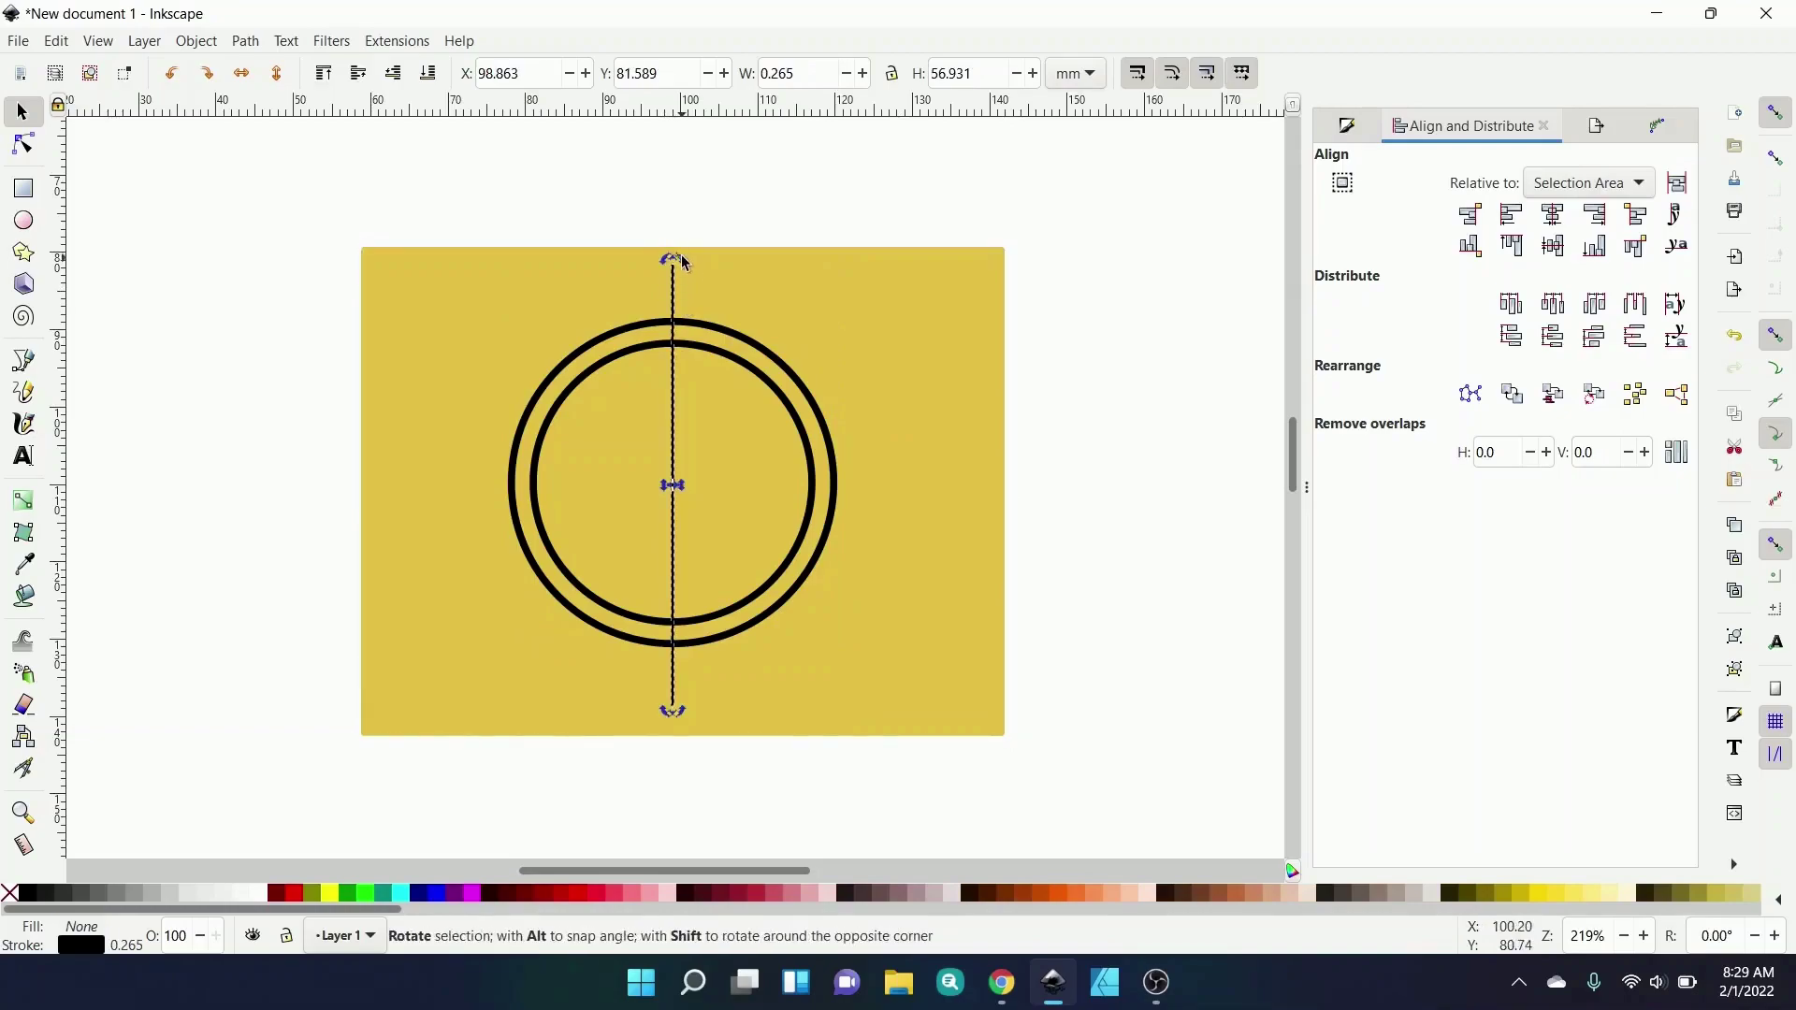
left_click_drag(688, 260, 816, 331)
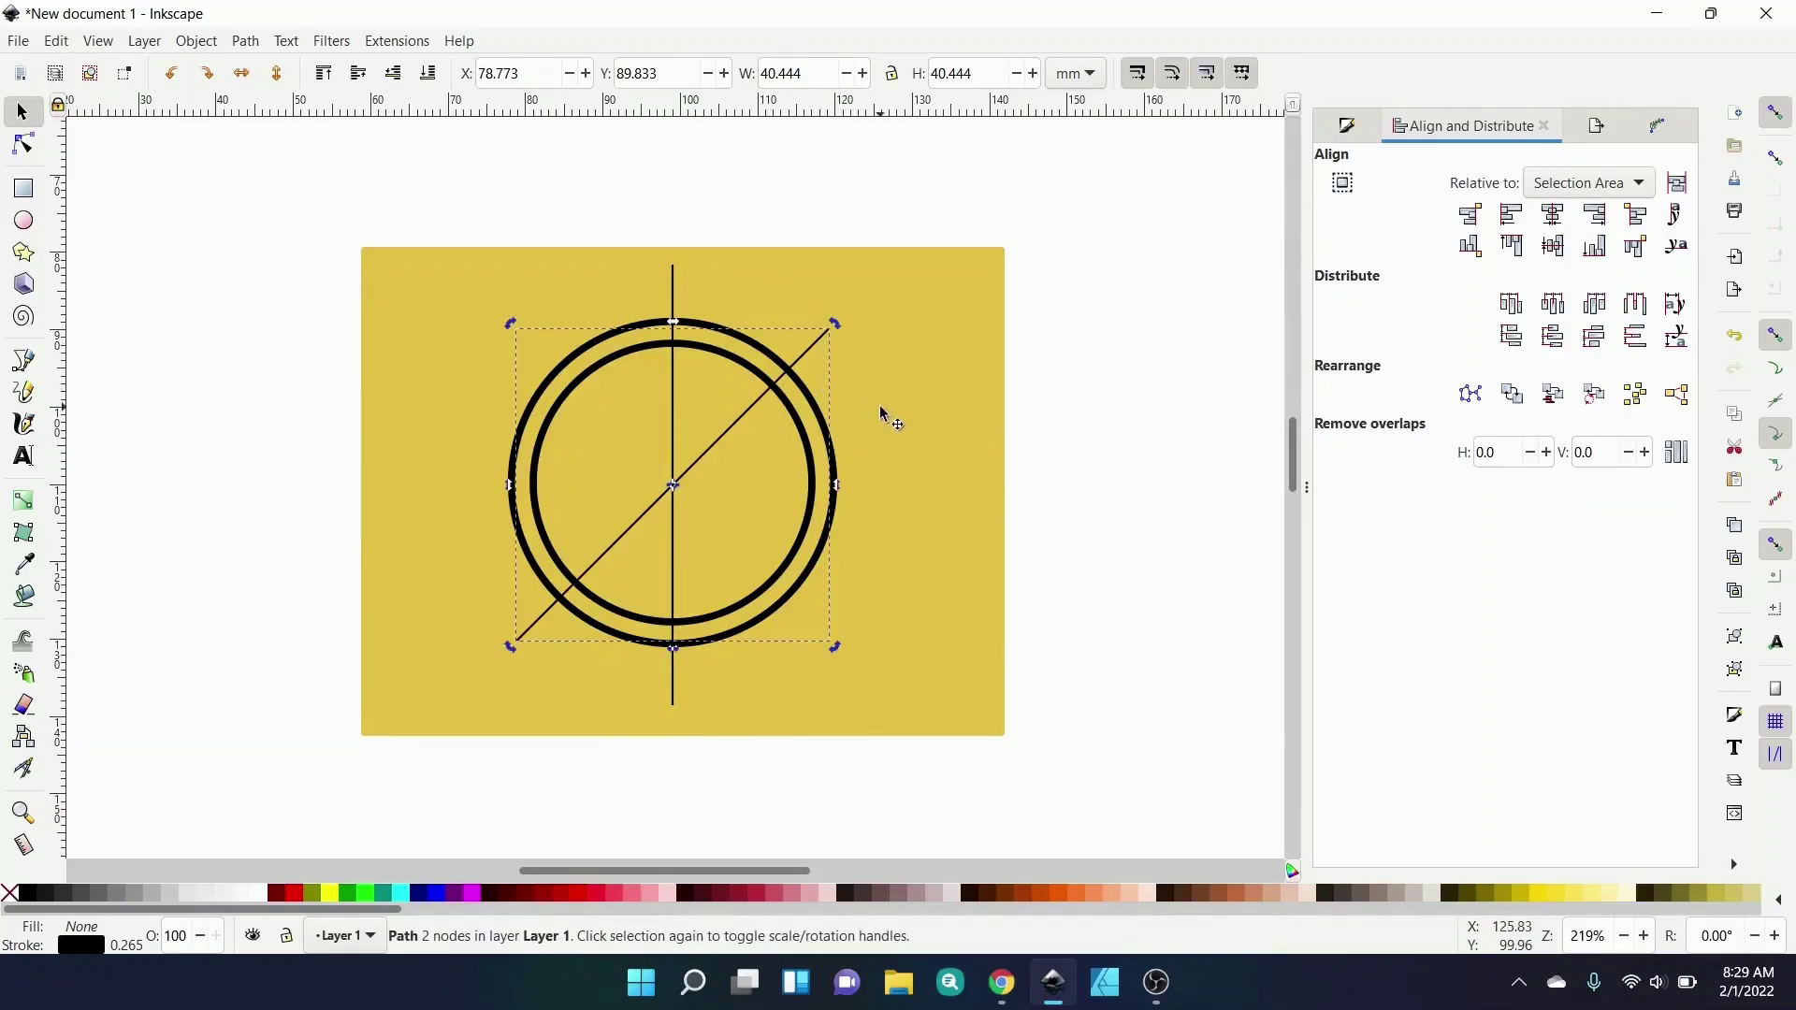
key("ctrl+shift+f")
- Combine the lines and circles, then cut the yellow rectangle into pieces along them
left_click(835, 403)
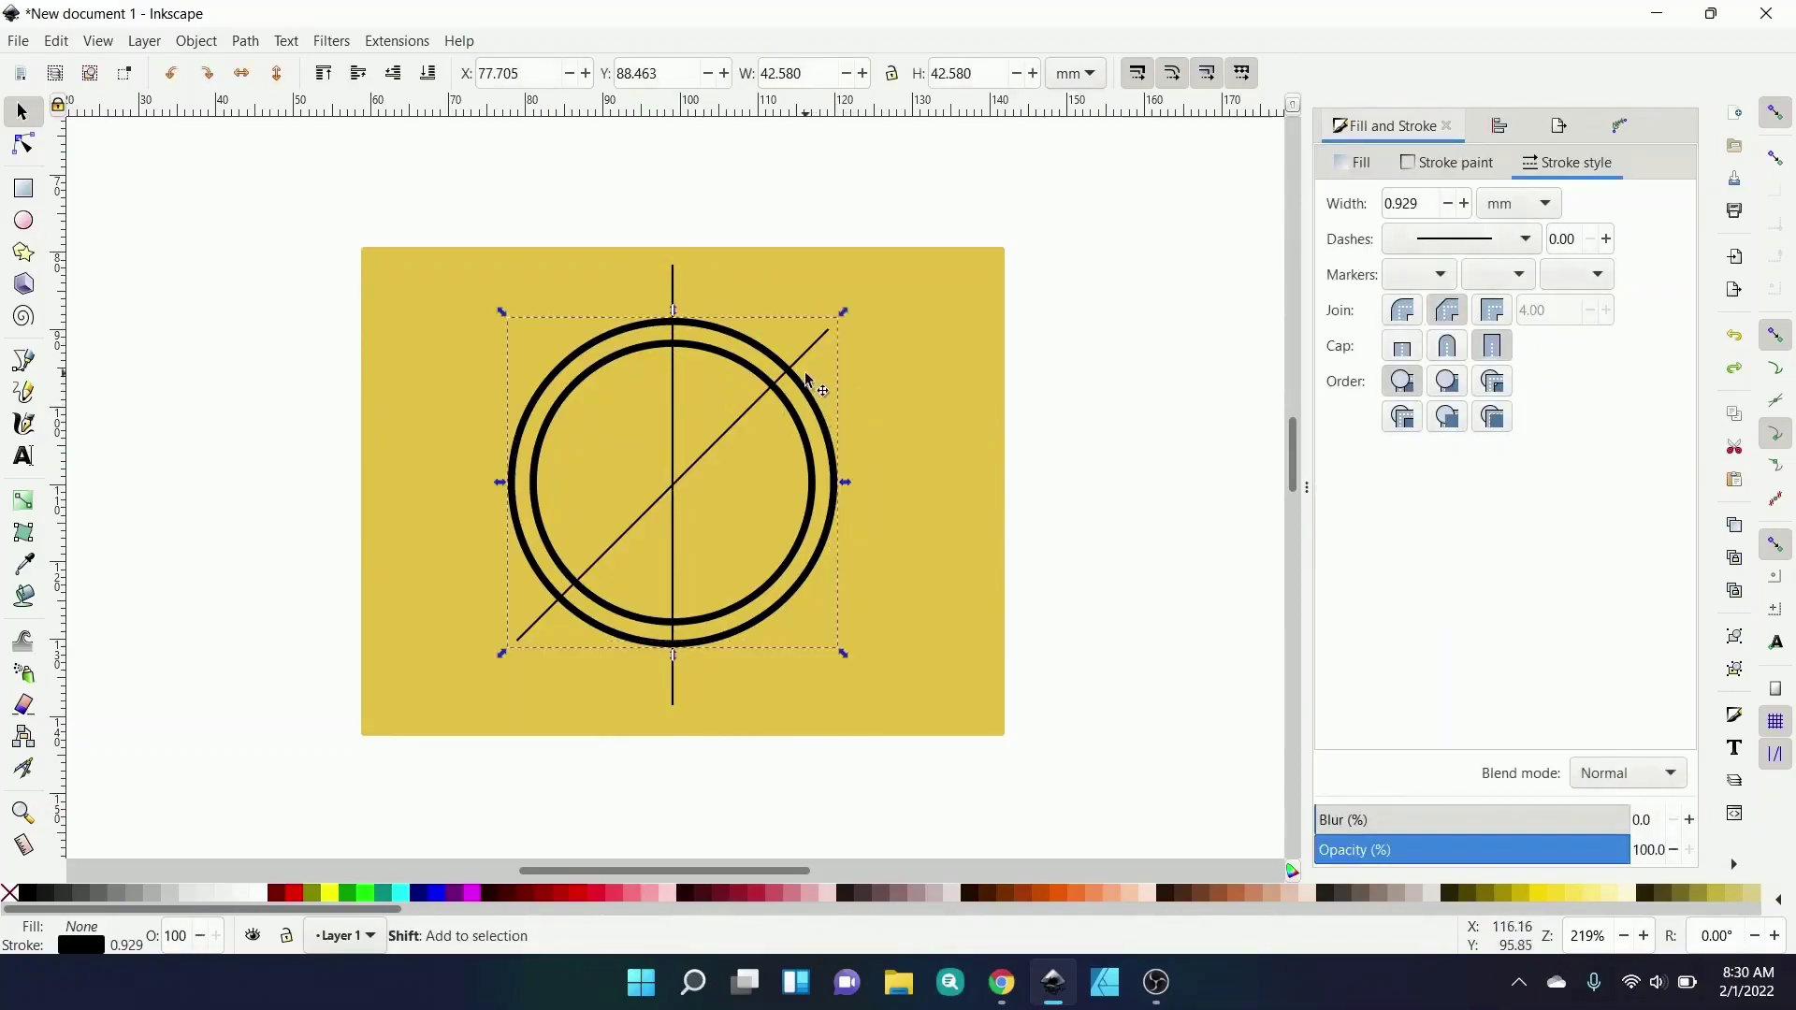
left_click(671, 280, "shift")
left_click(262, 41)
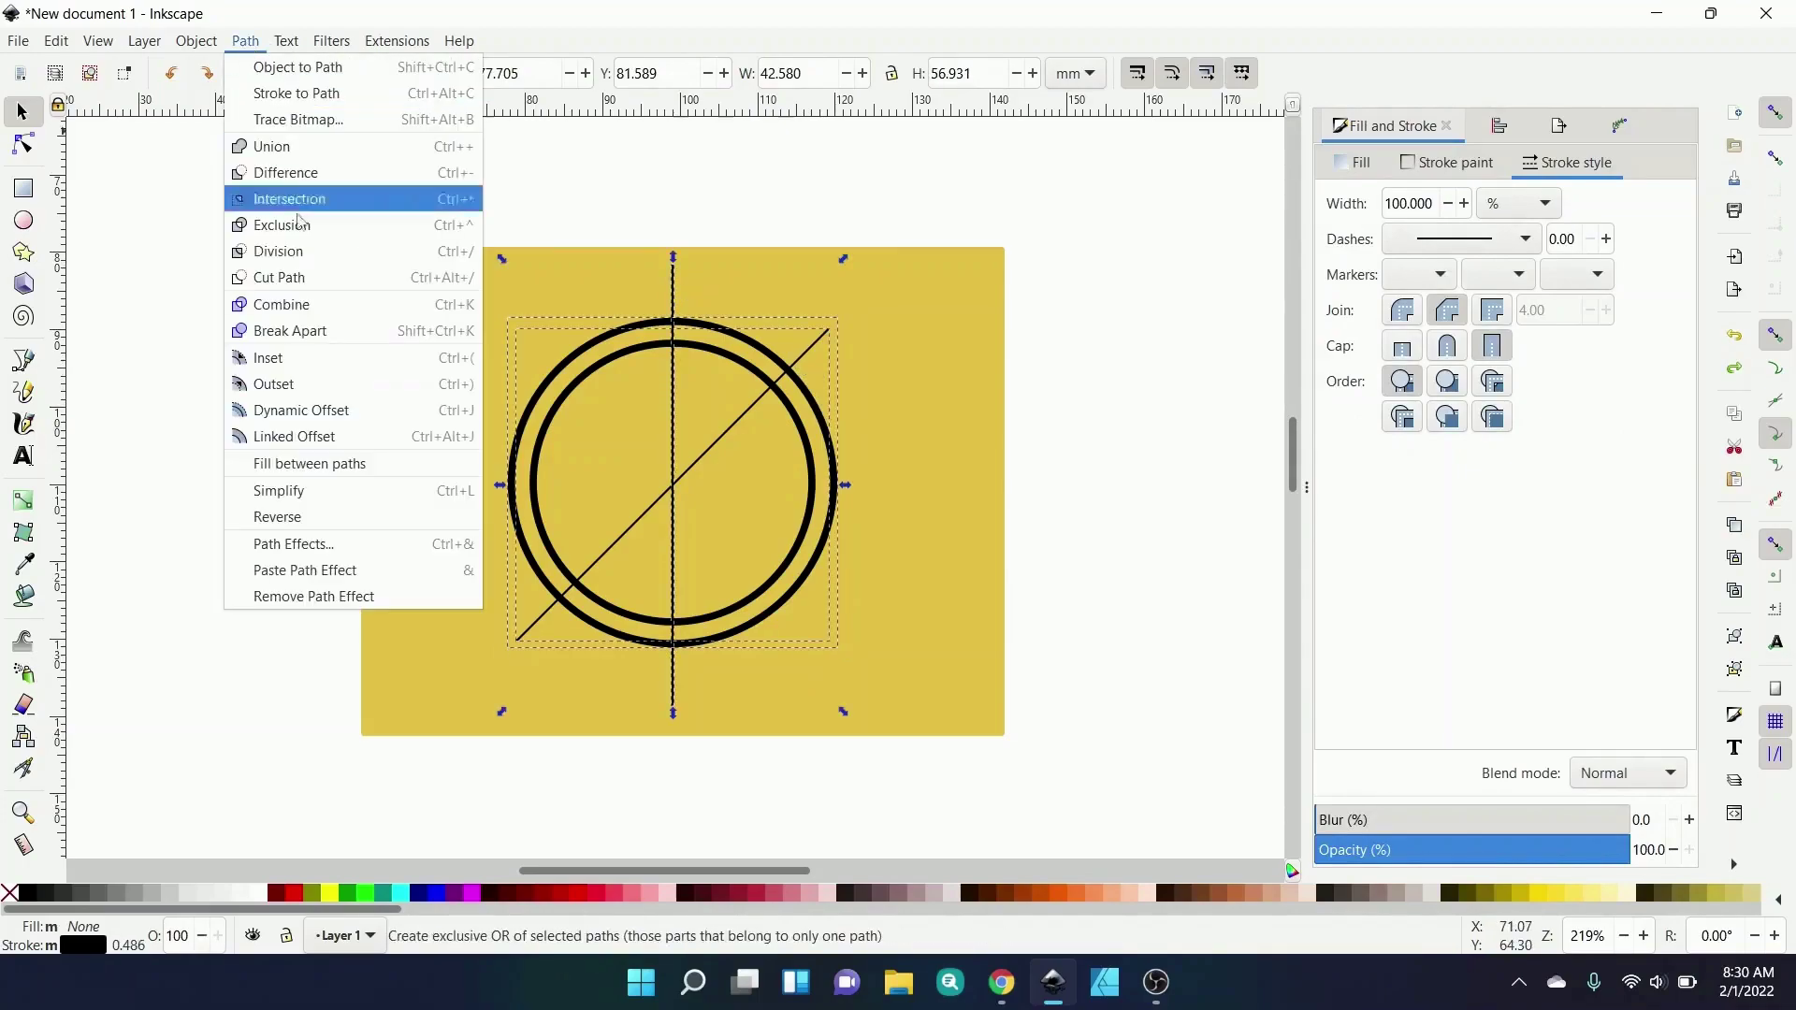
left_click(294, 301)
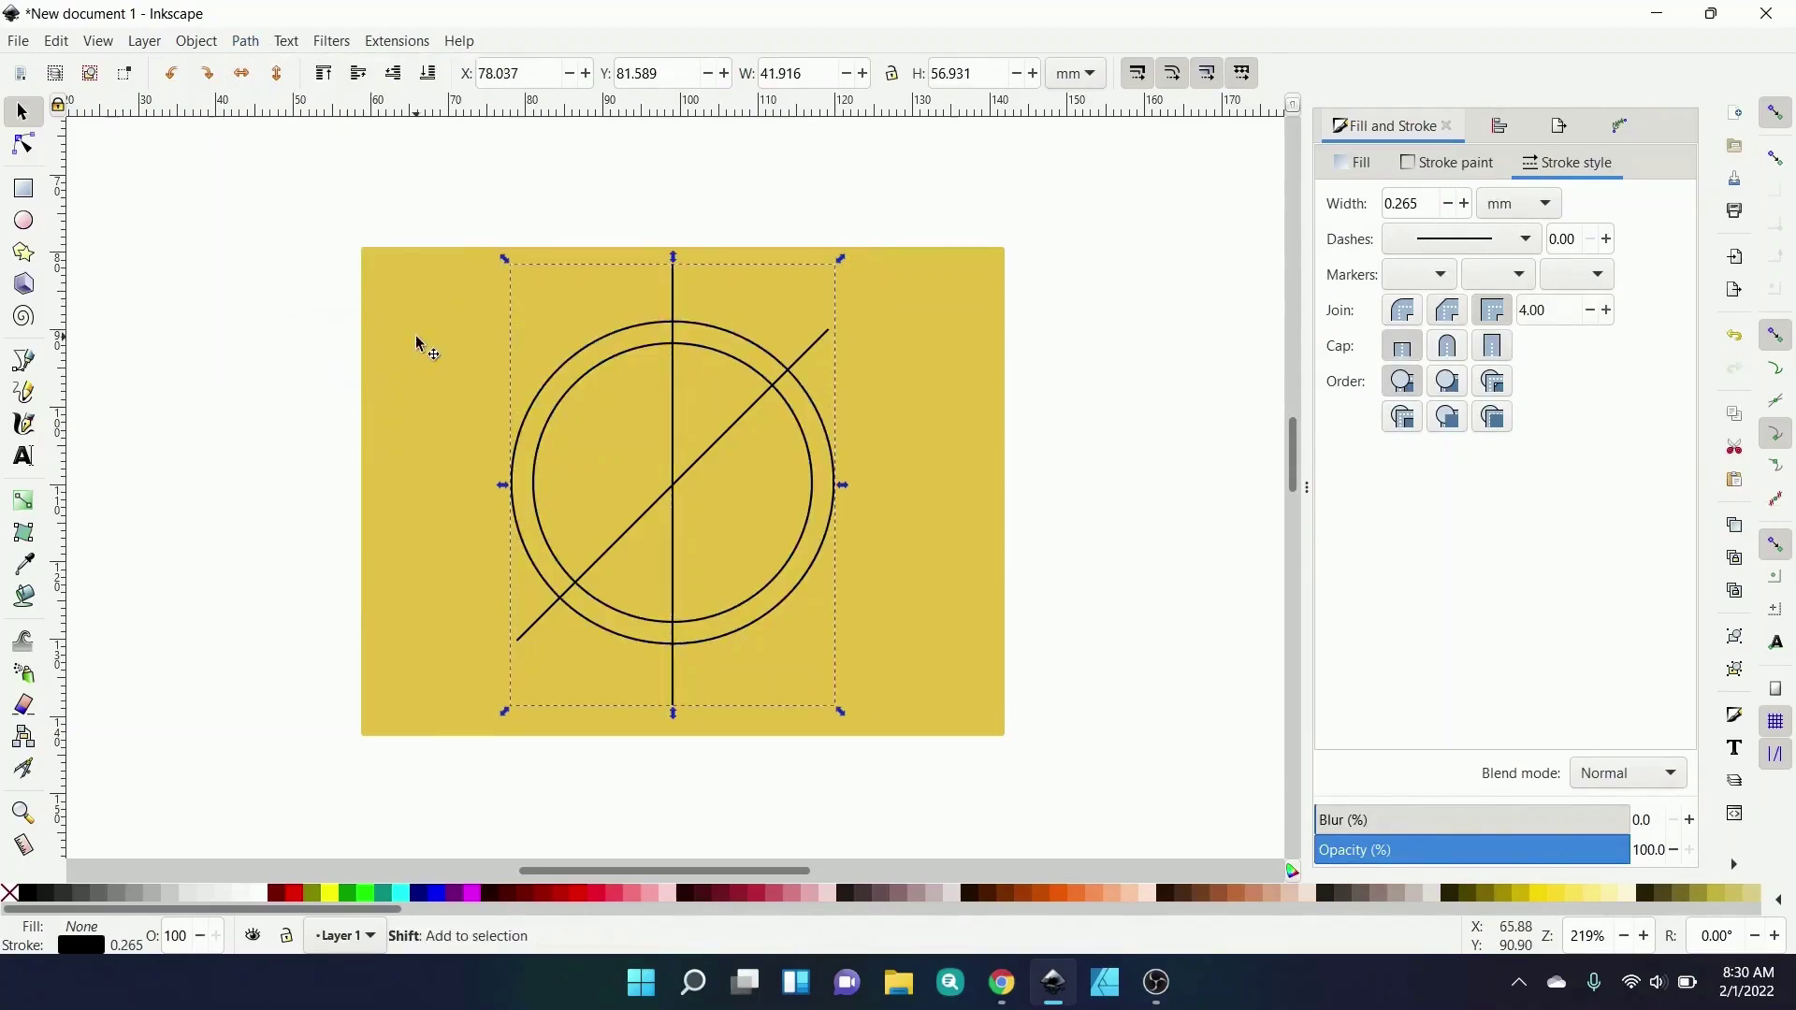
left_click(423, 342, "shift")
left_click(245, 41)
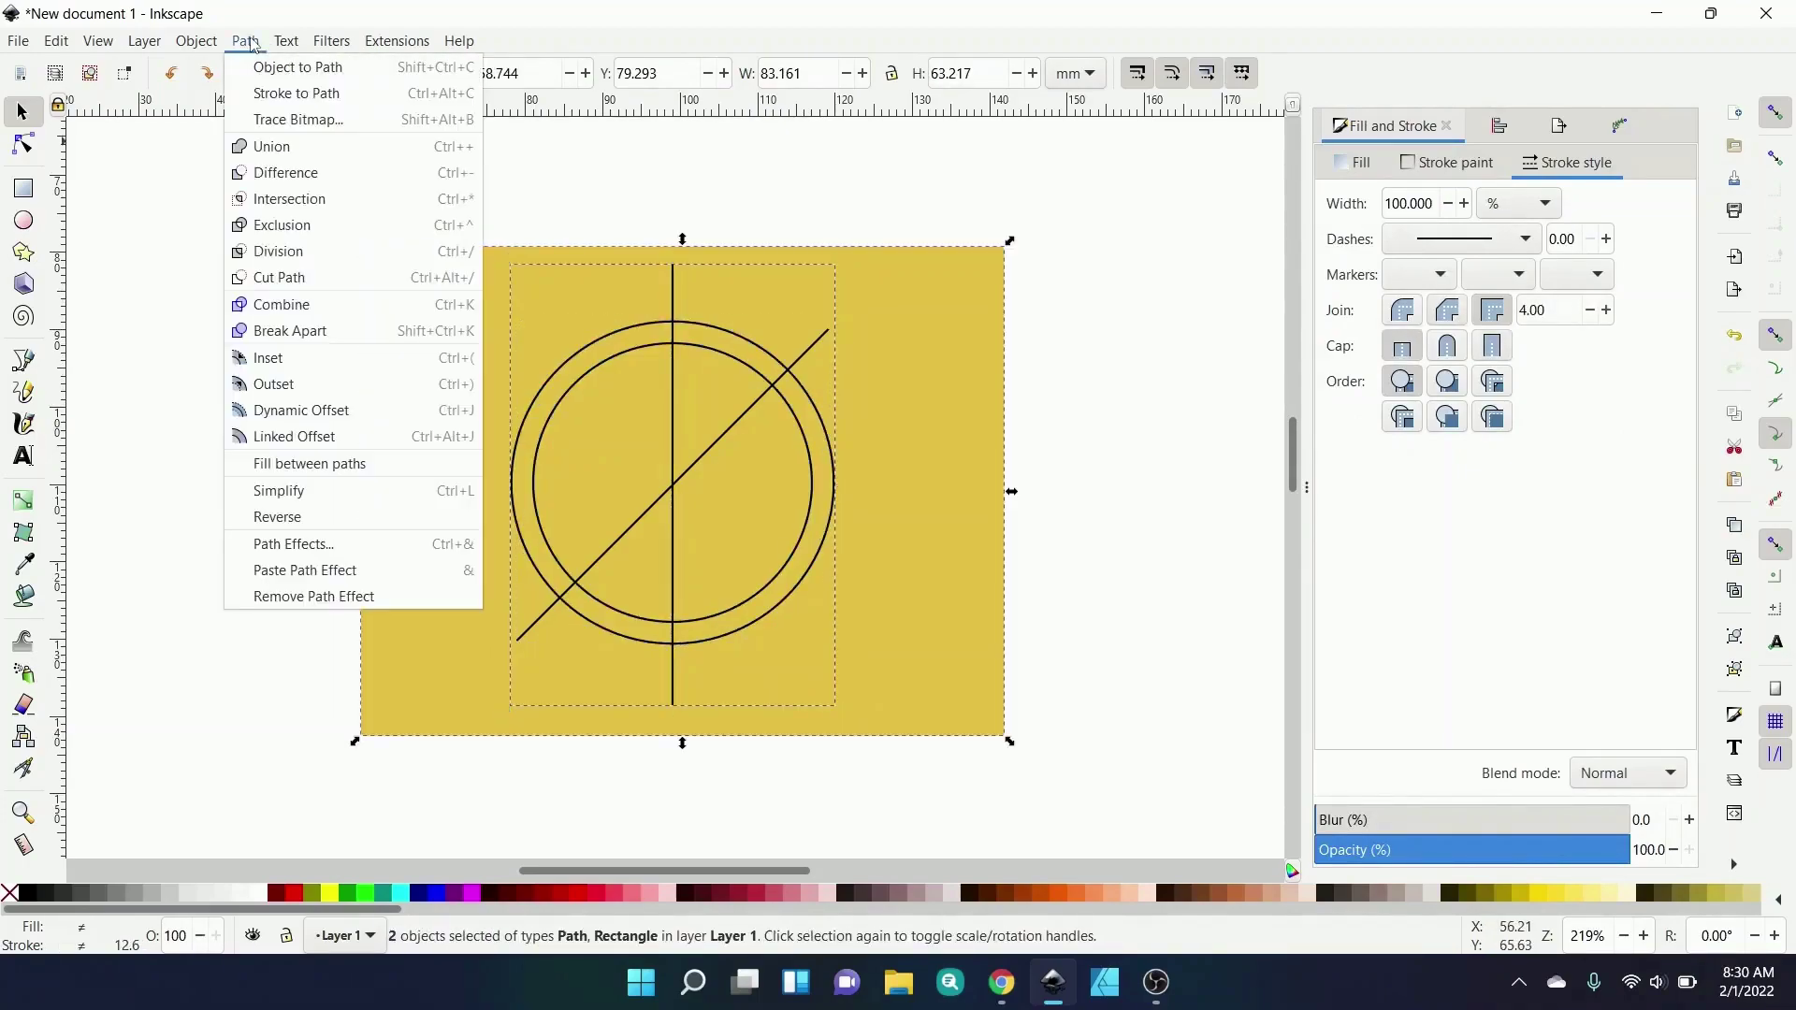
left_click(295, 251)
left_click_drag(294, 251, 920, 708)
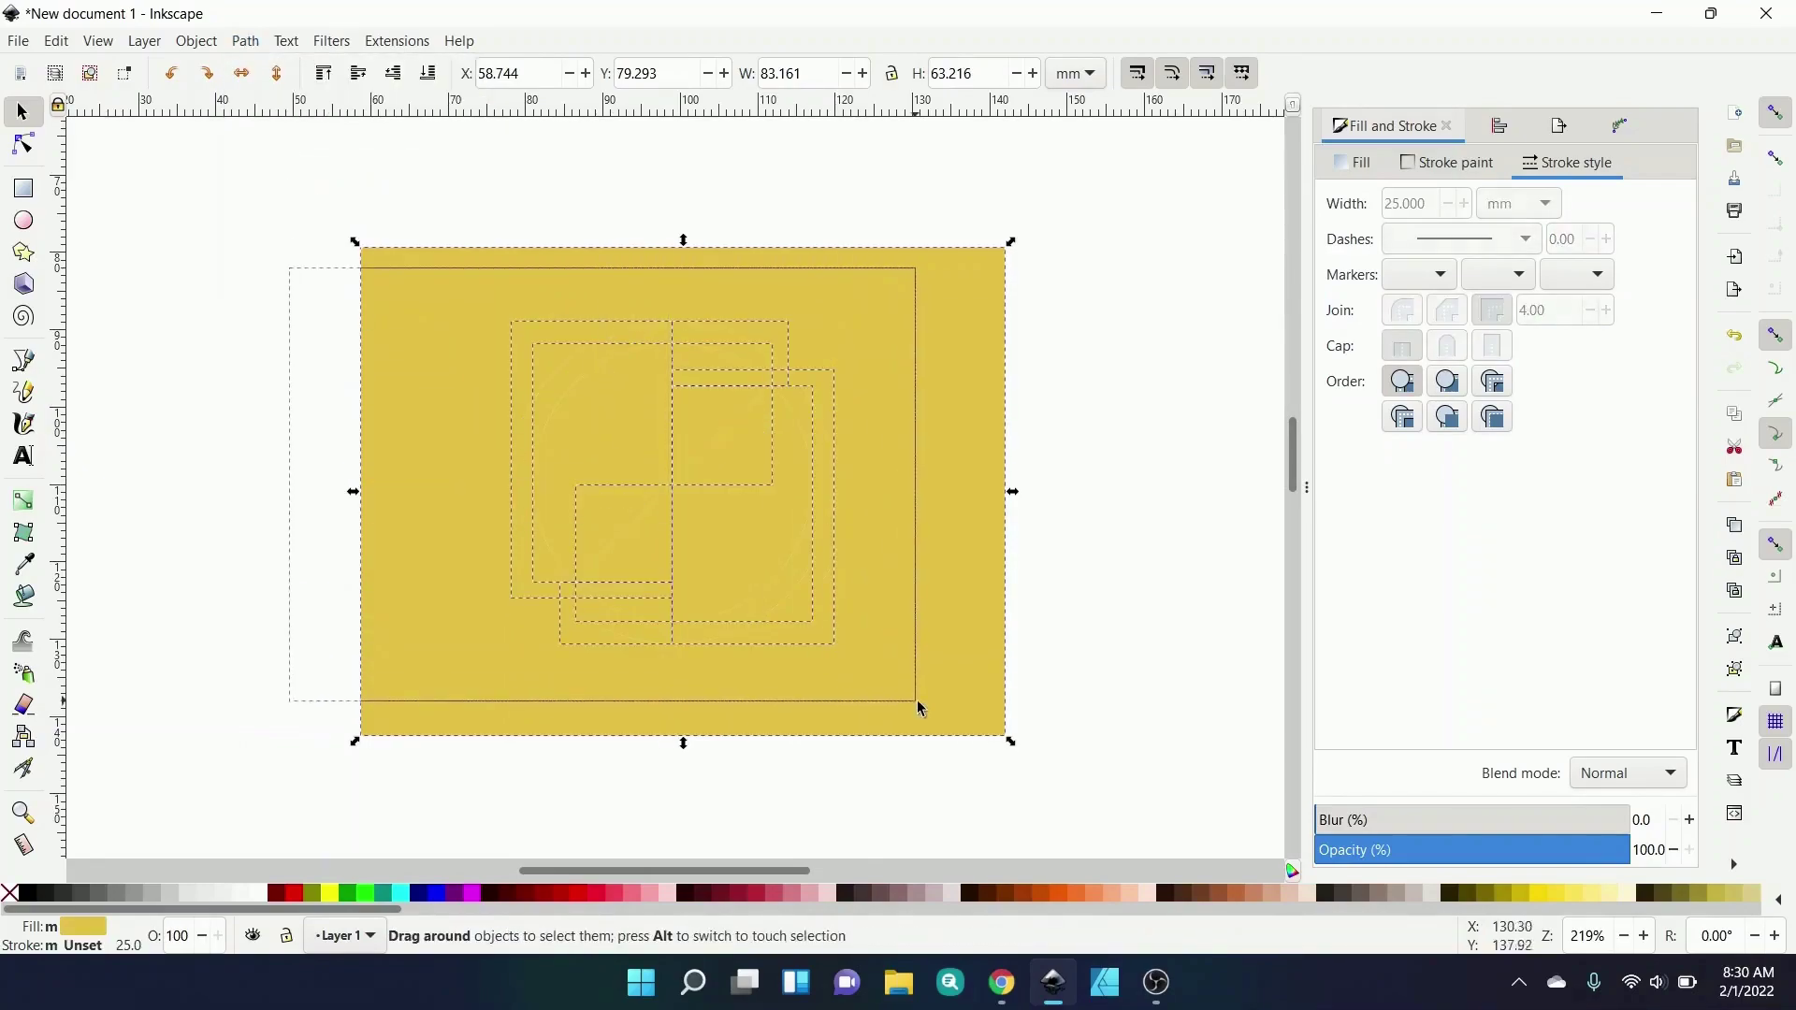
- Give the pieces inside the circles a flat black 1 mm outline
left_click(1448, 163)
left_click(1372, 204)
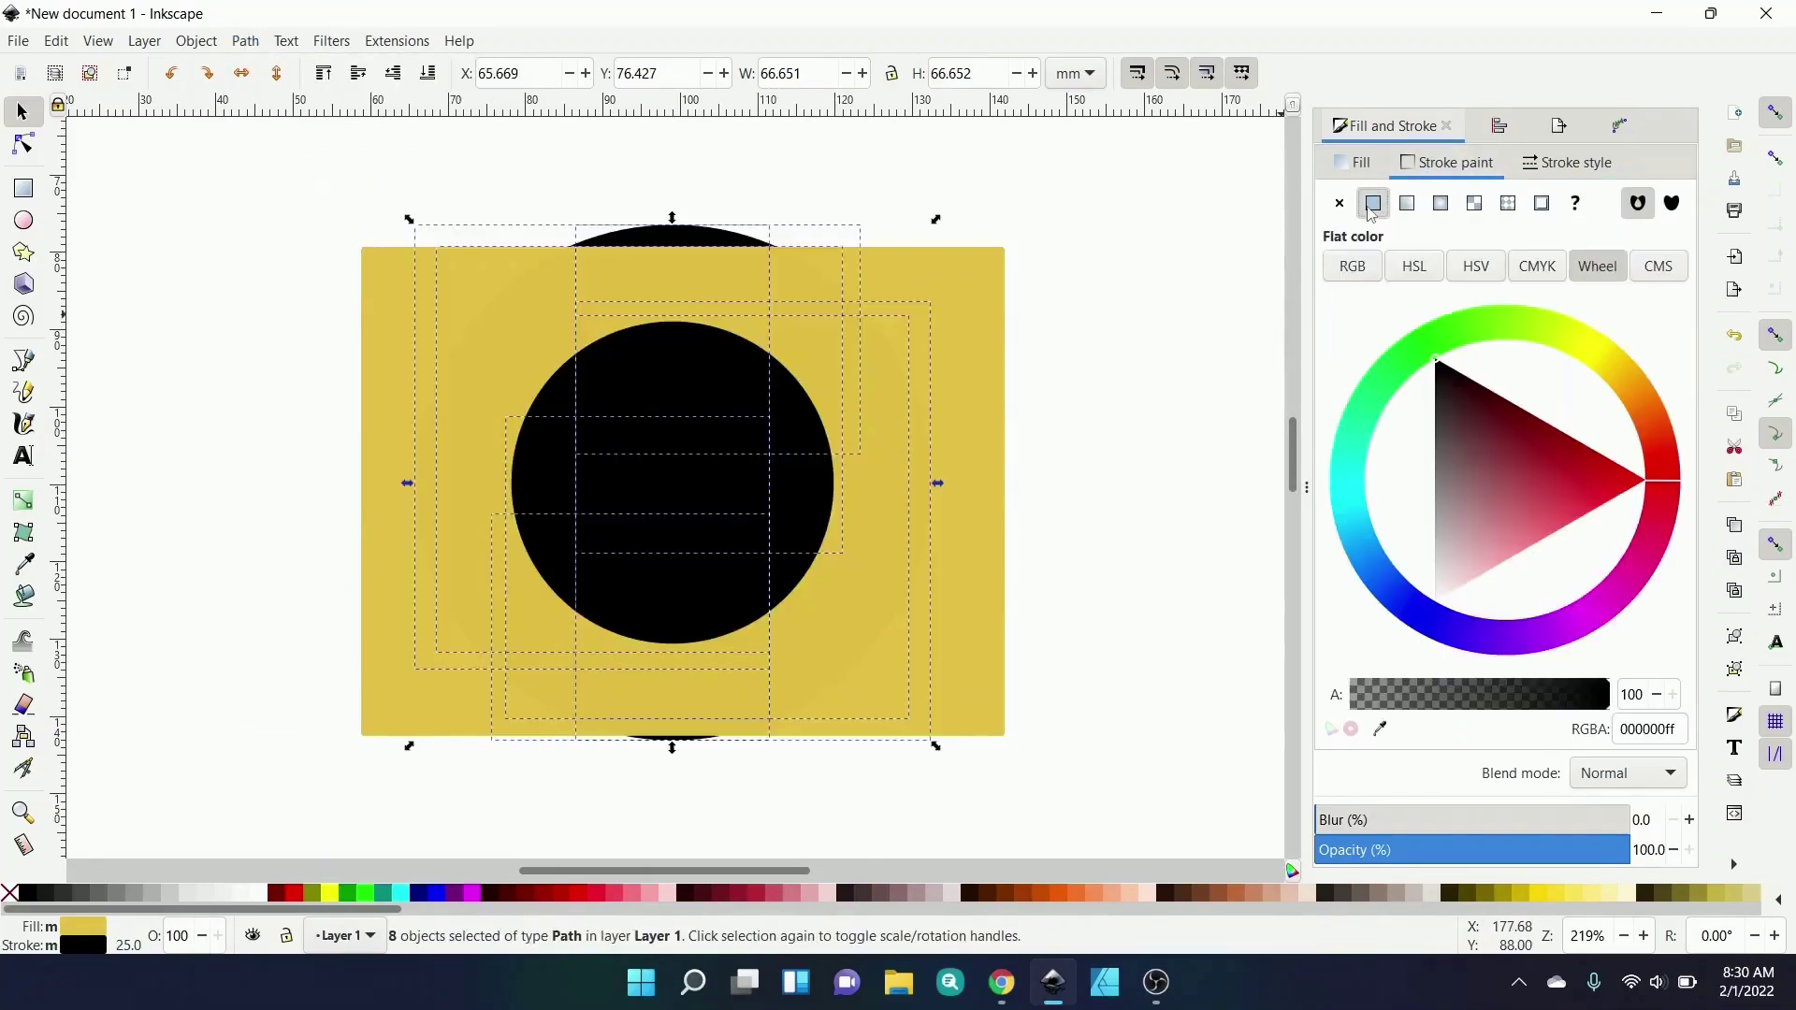
left_click(1567, 163)
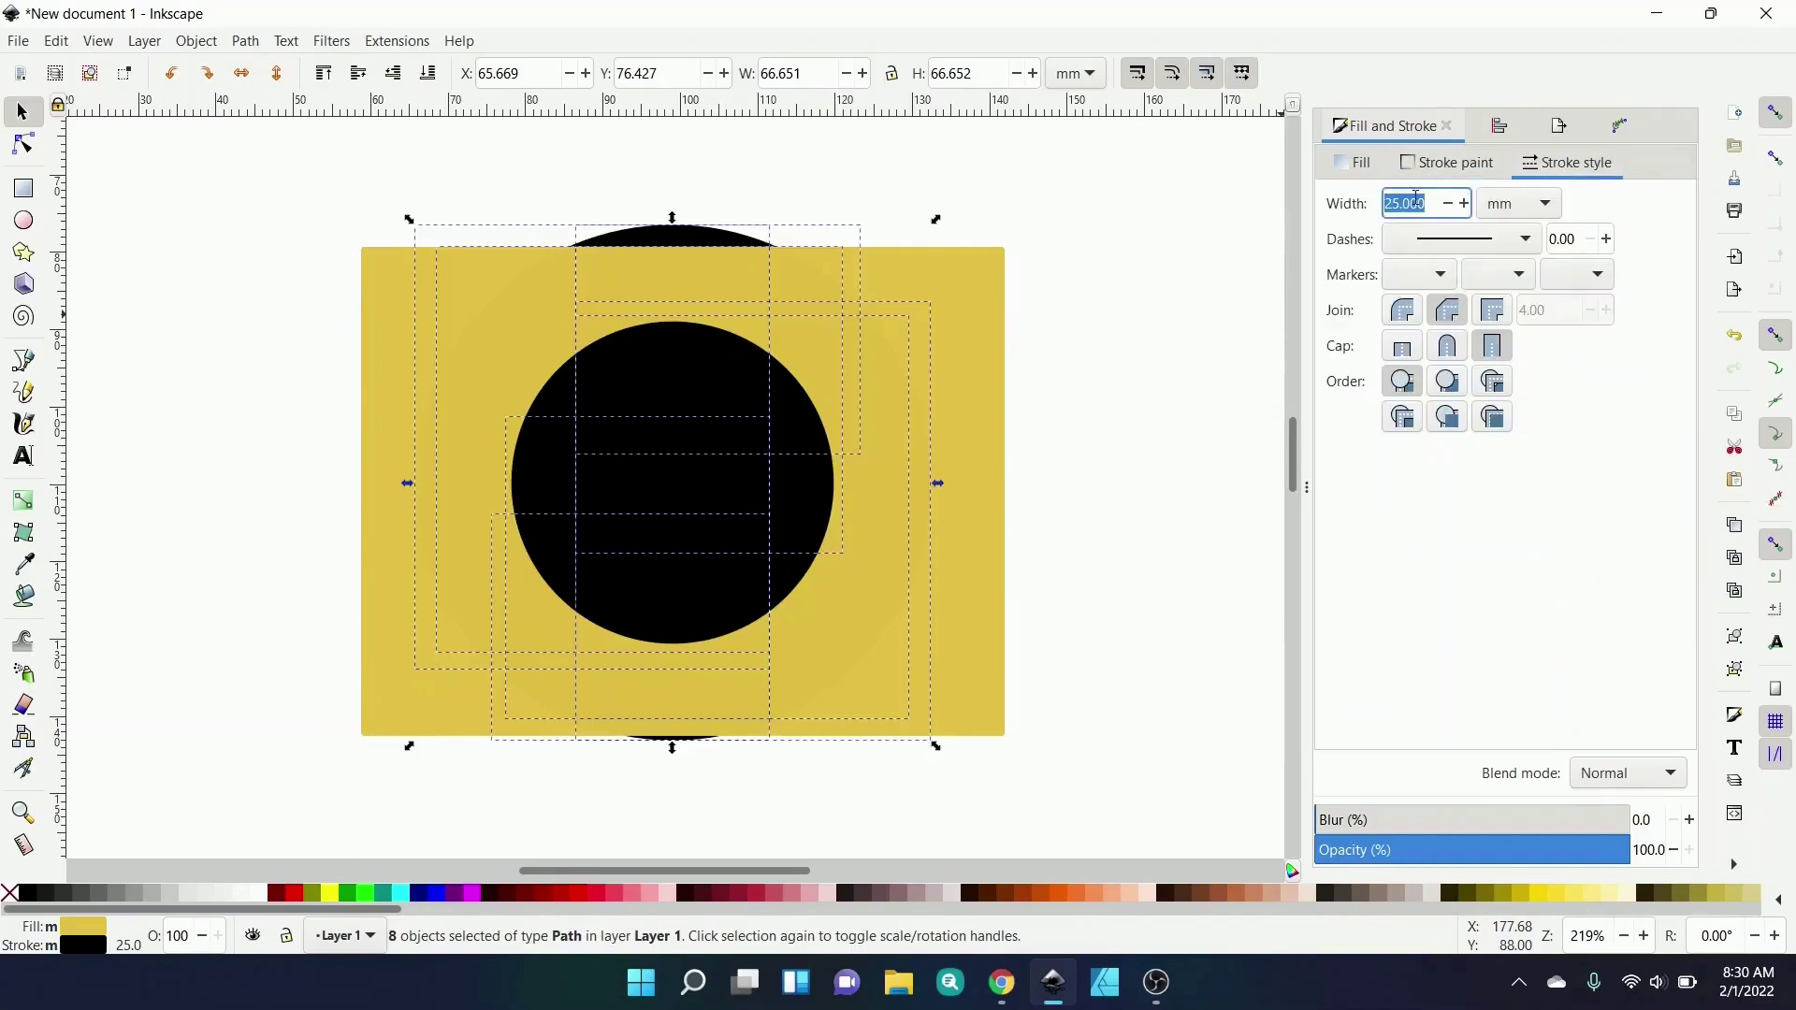
type("2")
key("Return")
triple_click(1420, 204)
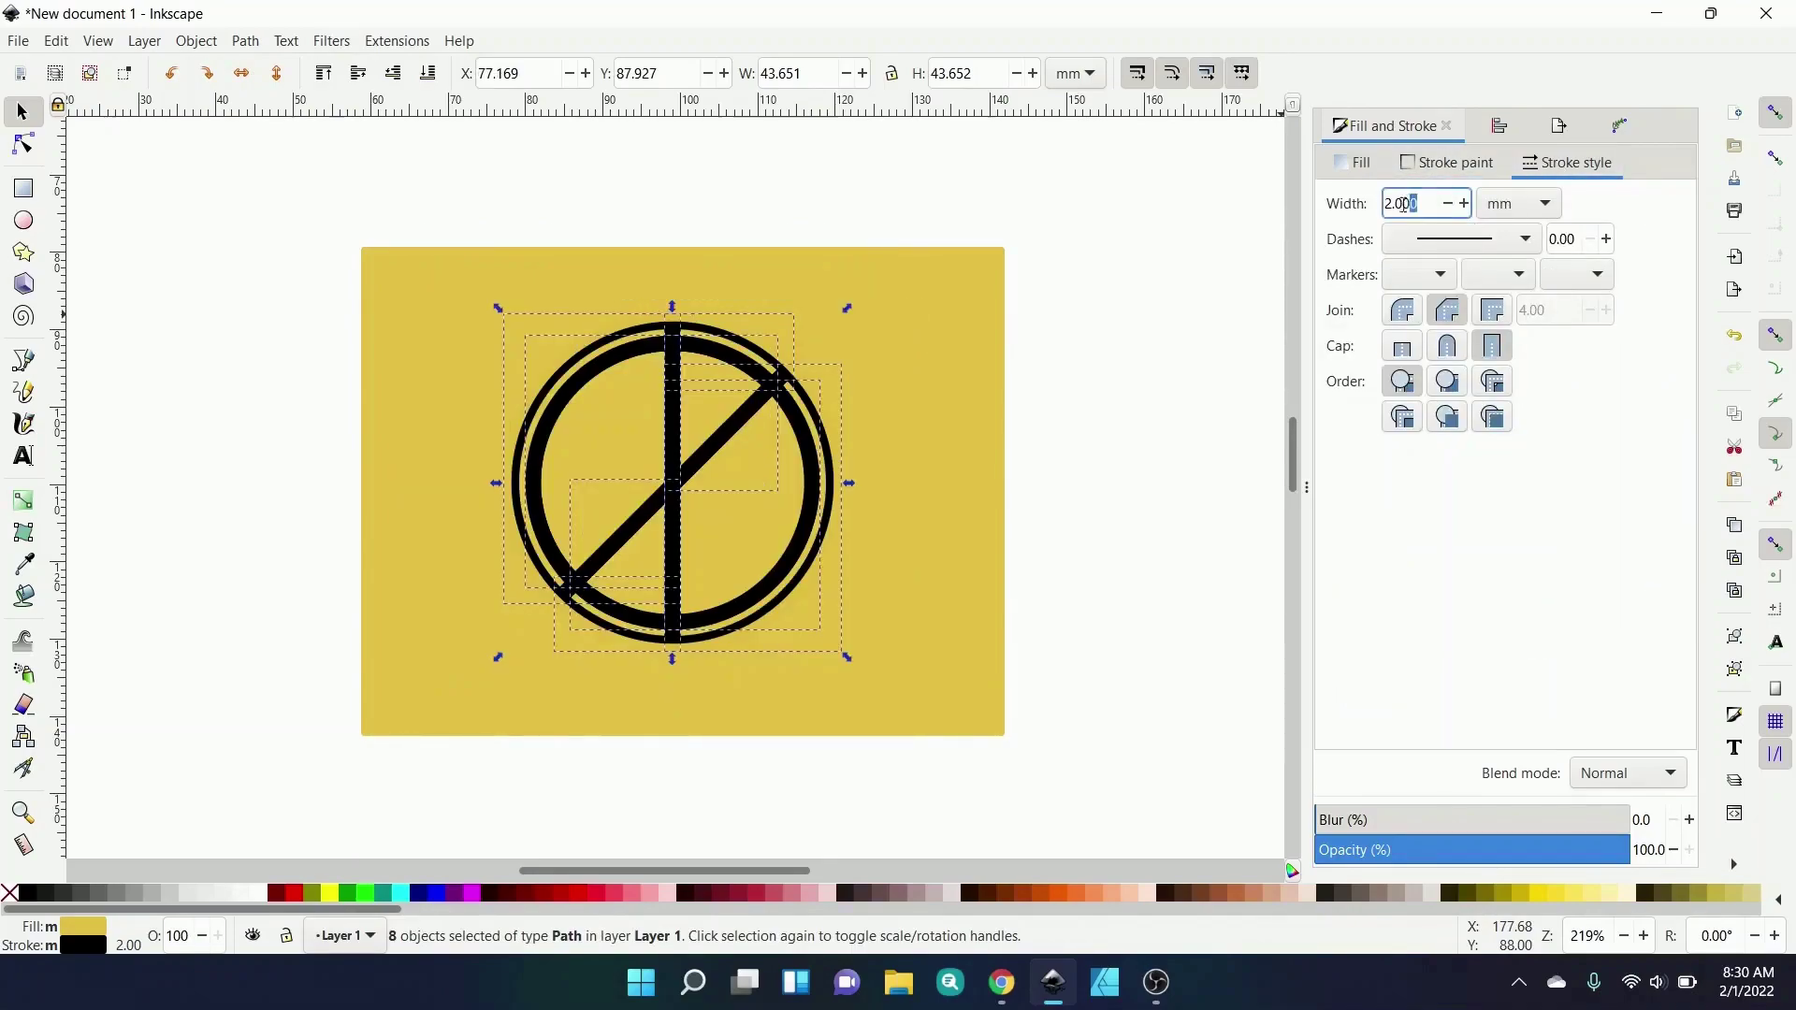
type("1")
key("Return")
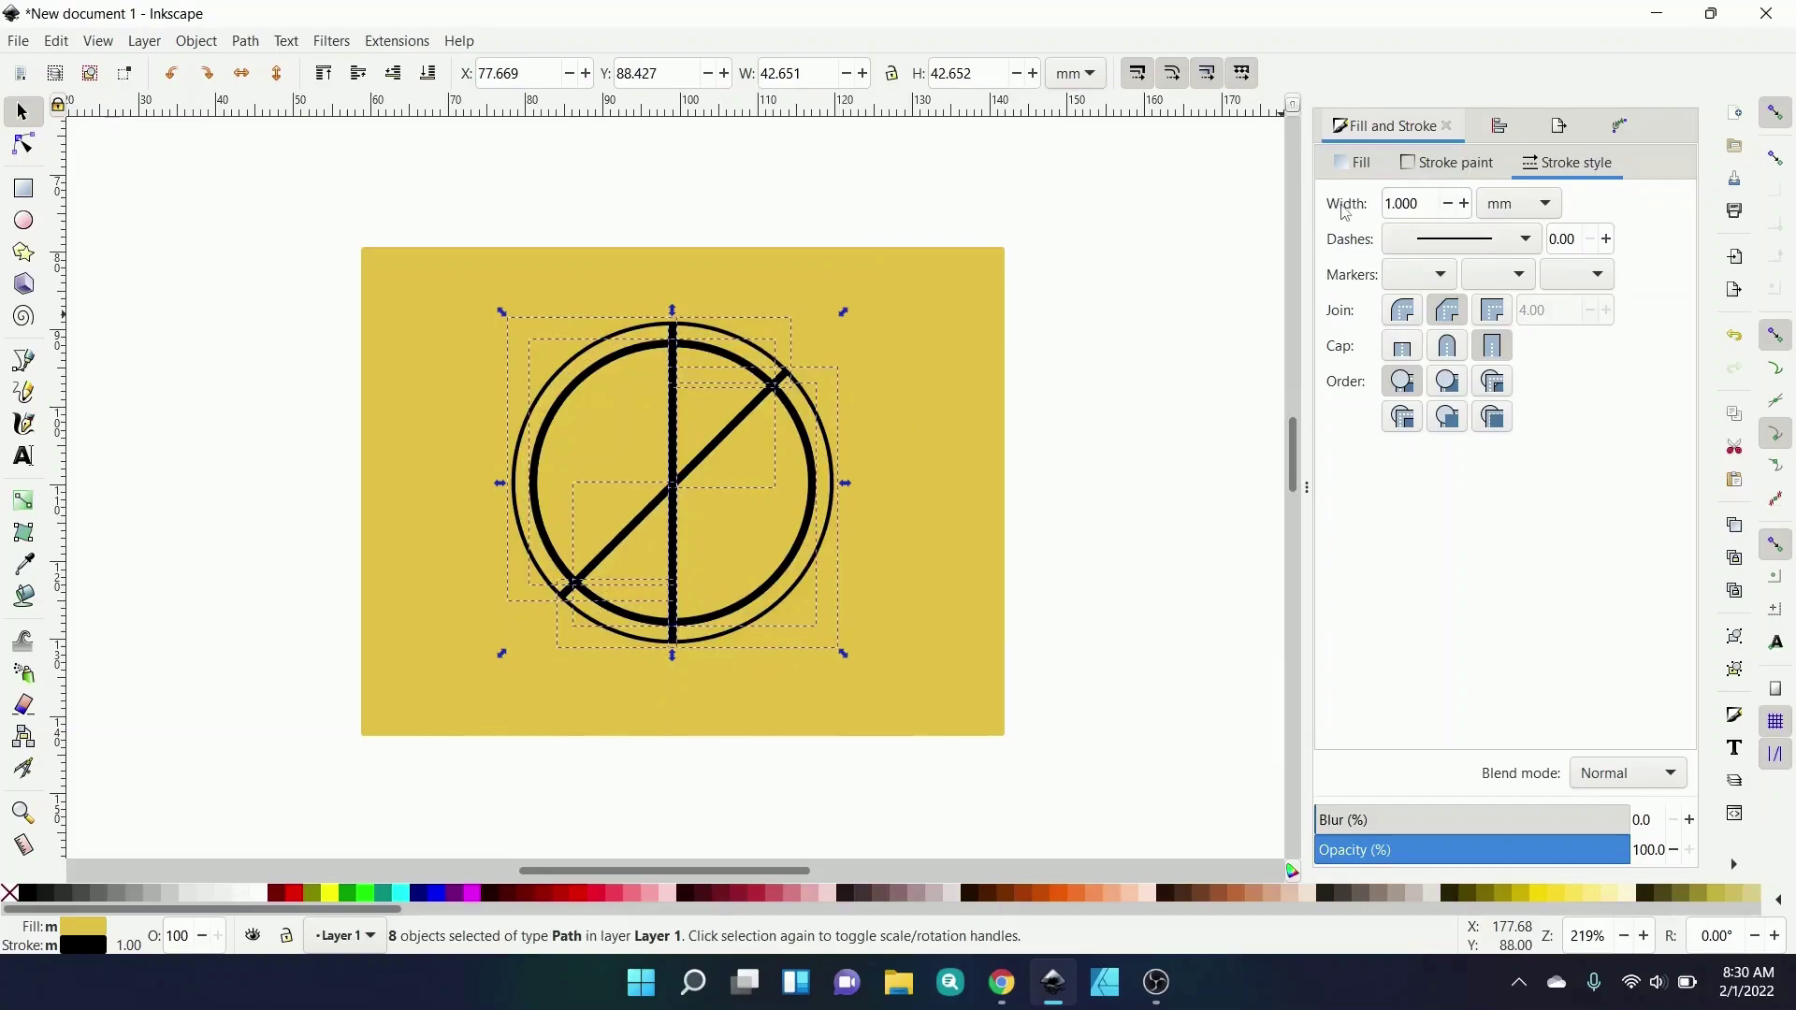
- Delete the background rectangle and every piece except the upper-right wedge
left_click(1033, 427)
left_click(962, 434)
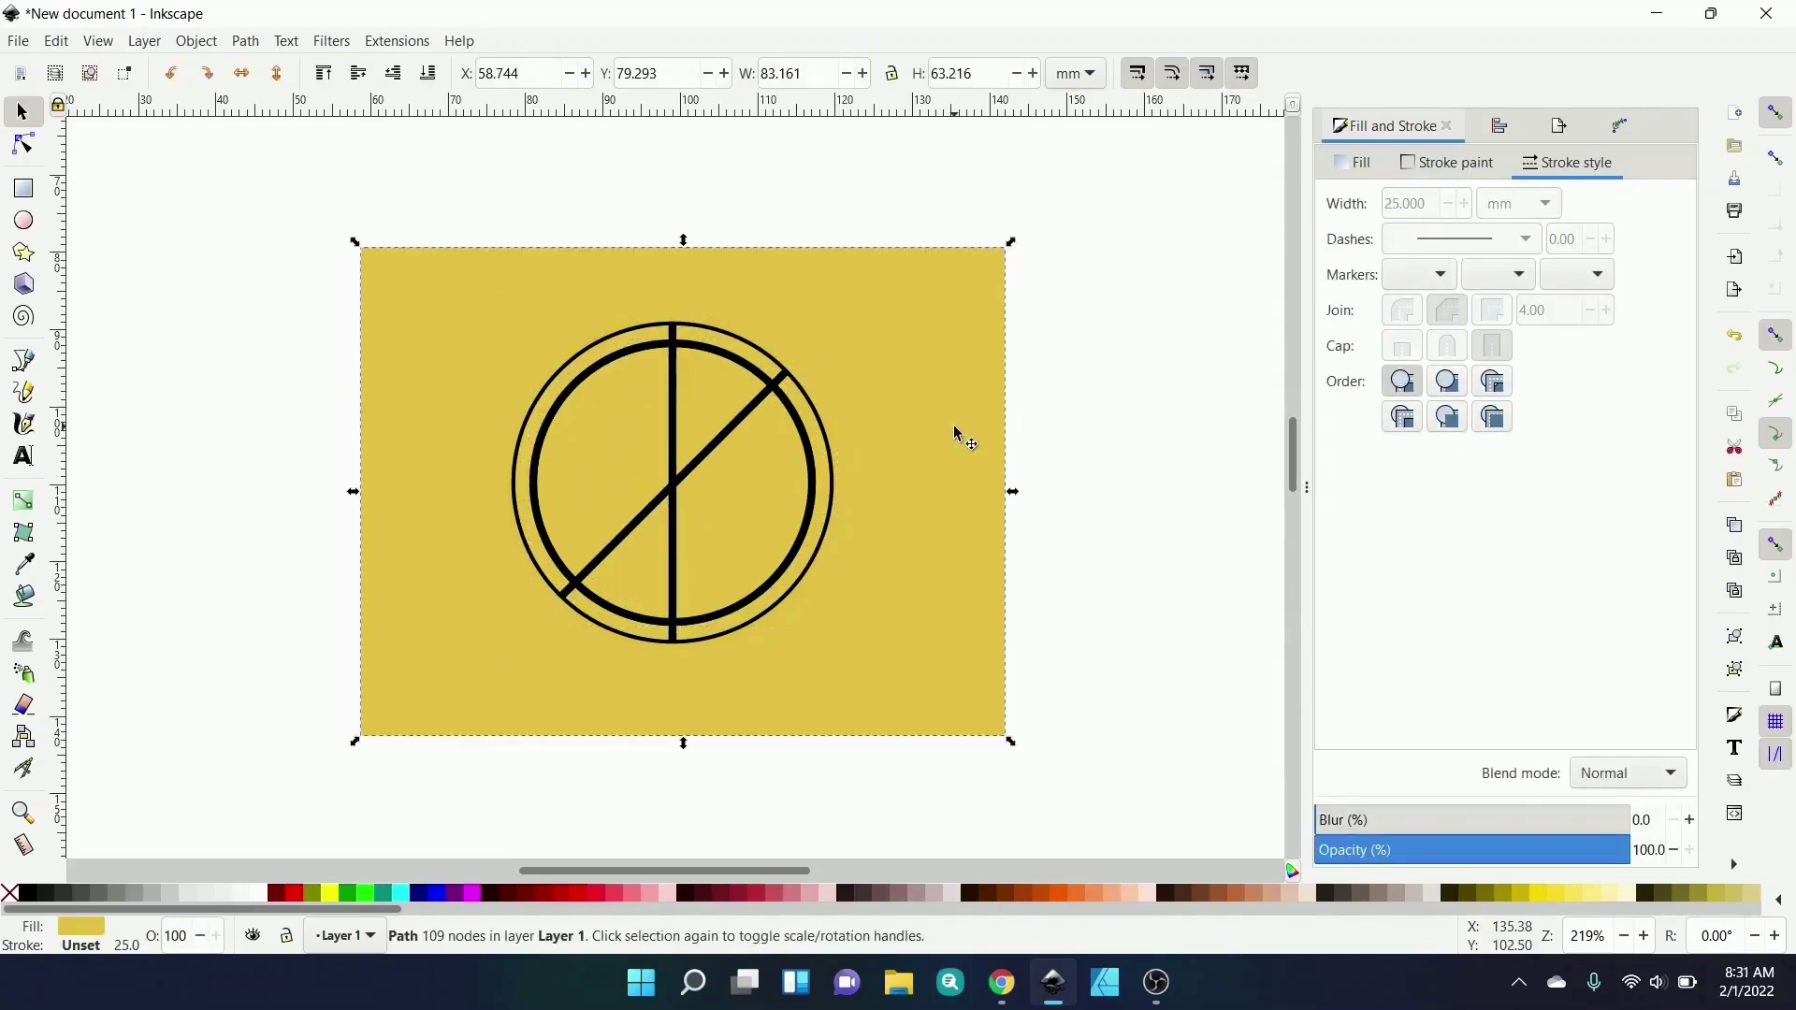
key("Delete")
left_click(762, 522)
left_click(573, 449, "shift")
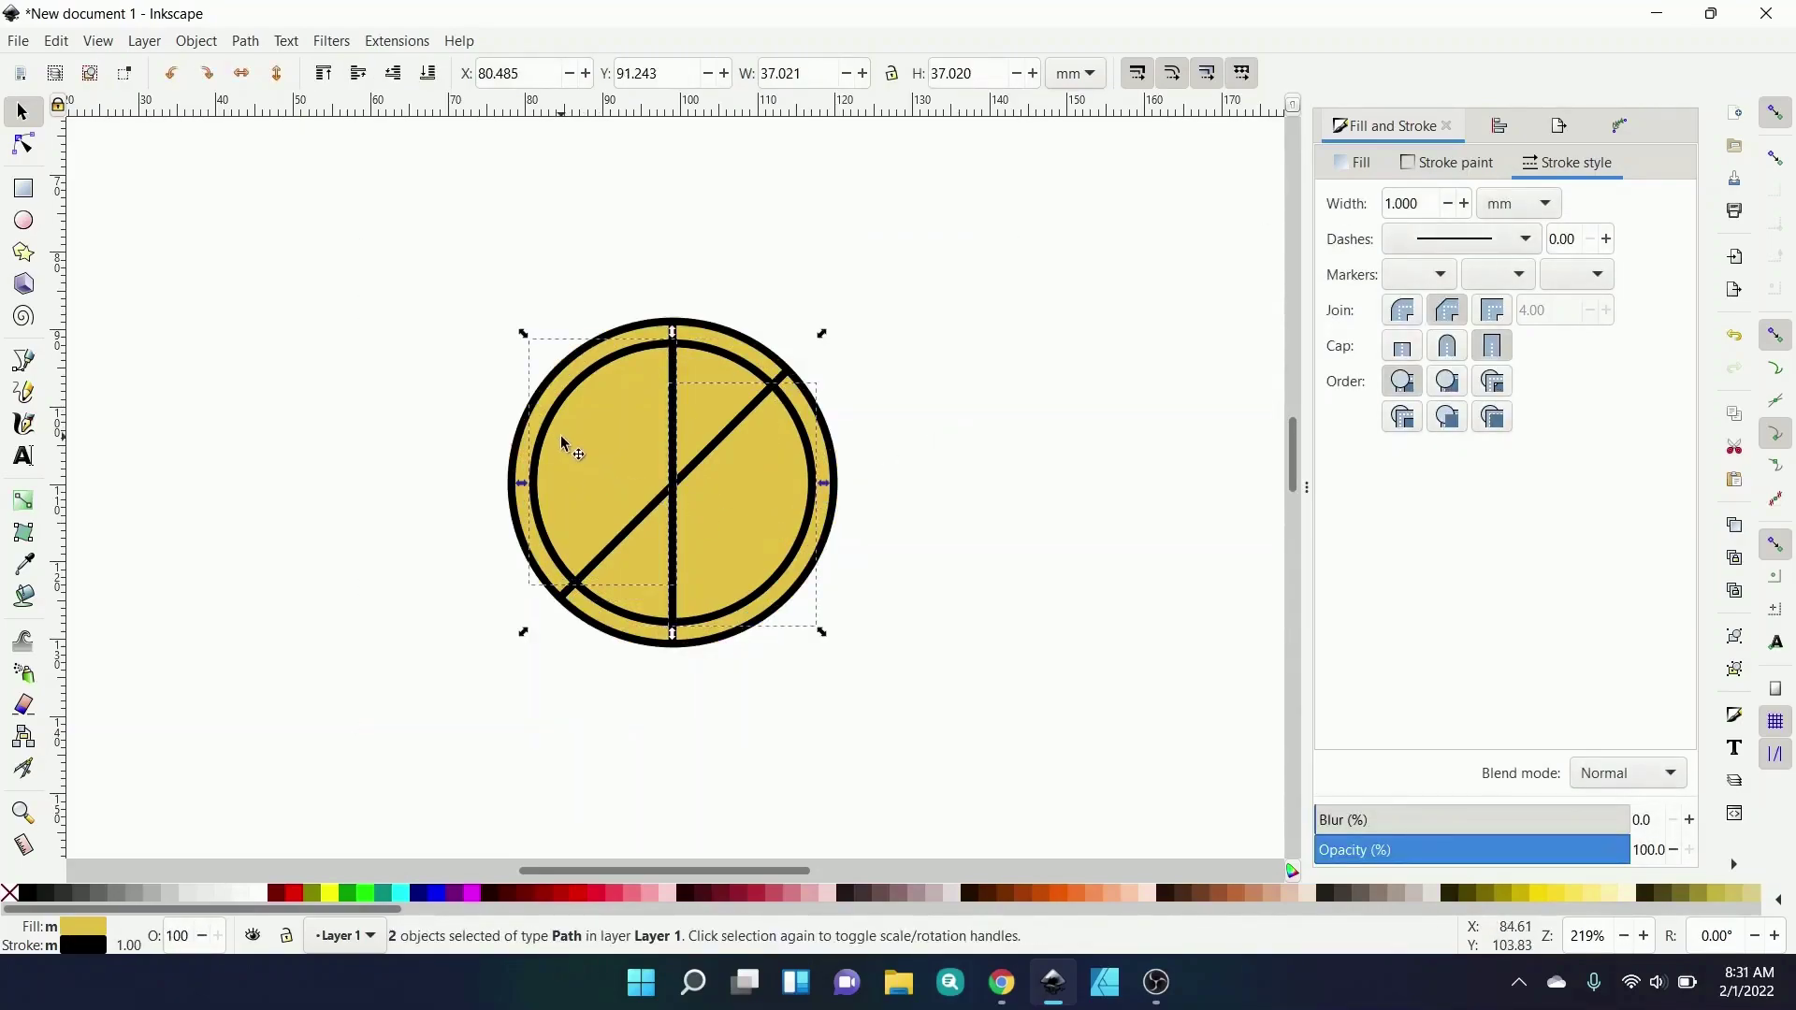
key("Delete")
left_click(829, 482, "shift")
left_click(653, 533, "shift")
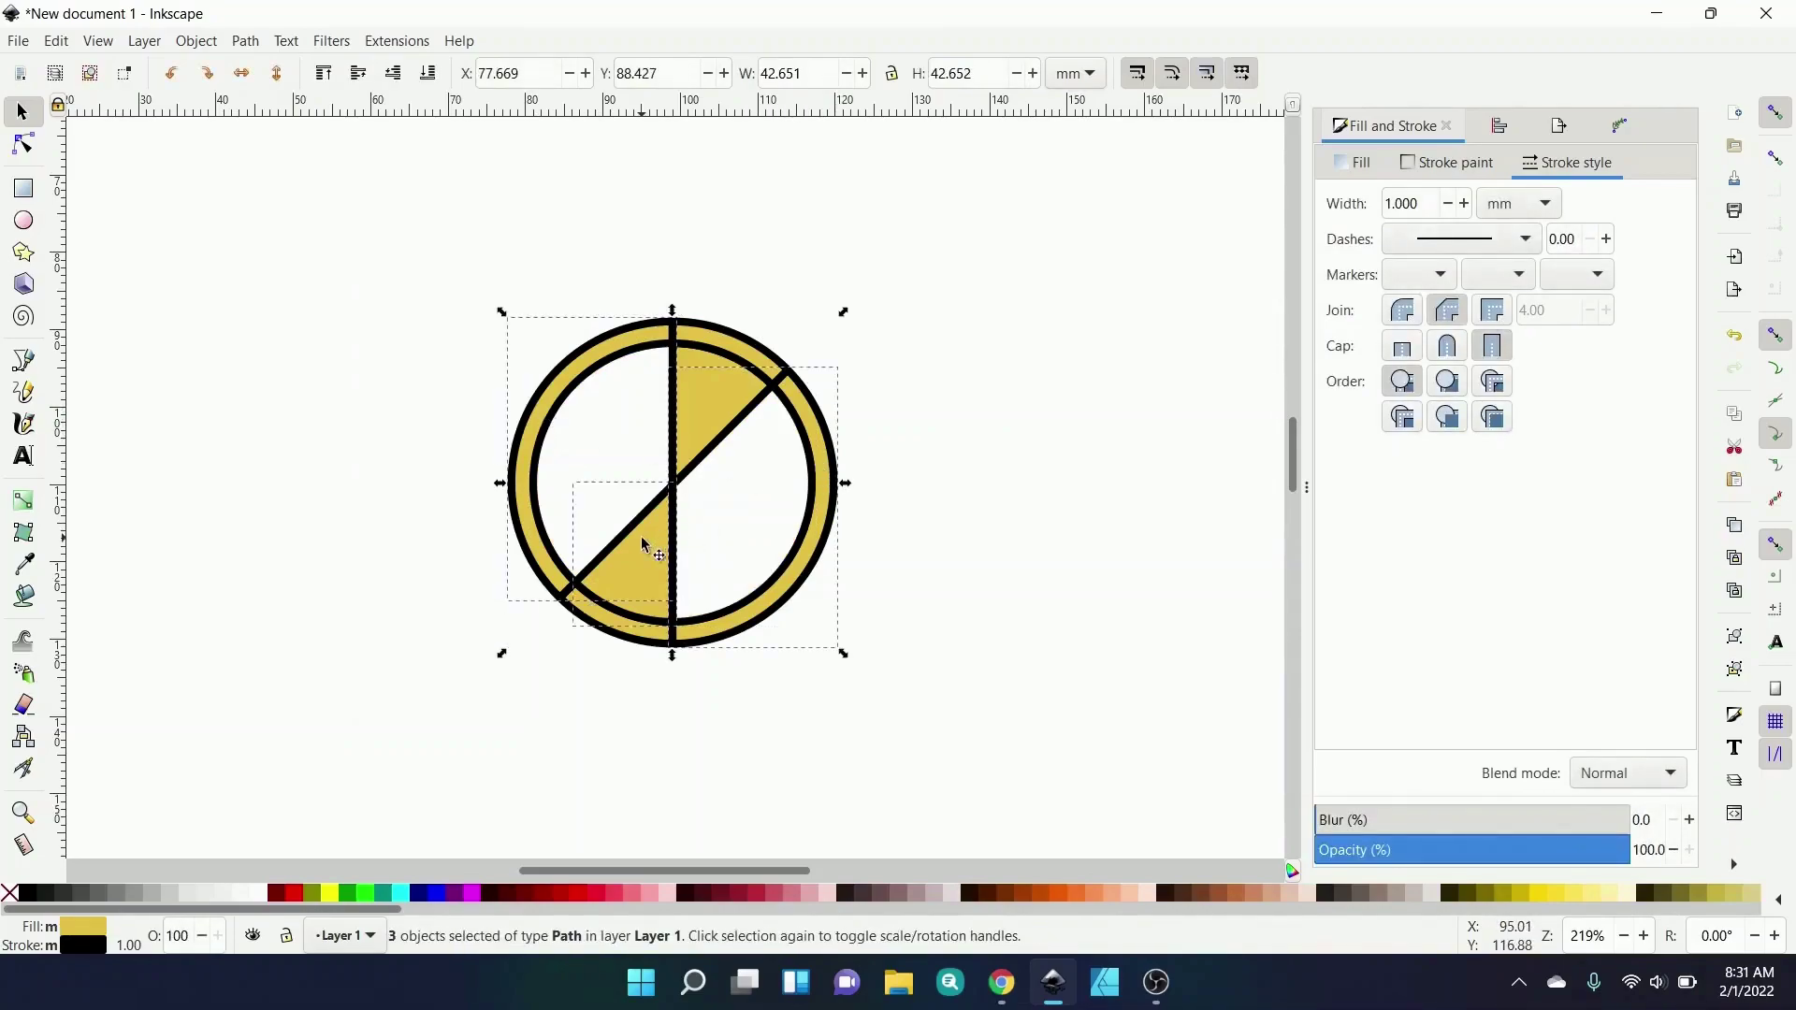
left_click(641, 644, "shift")
key("Delete")
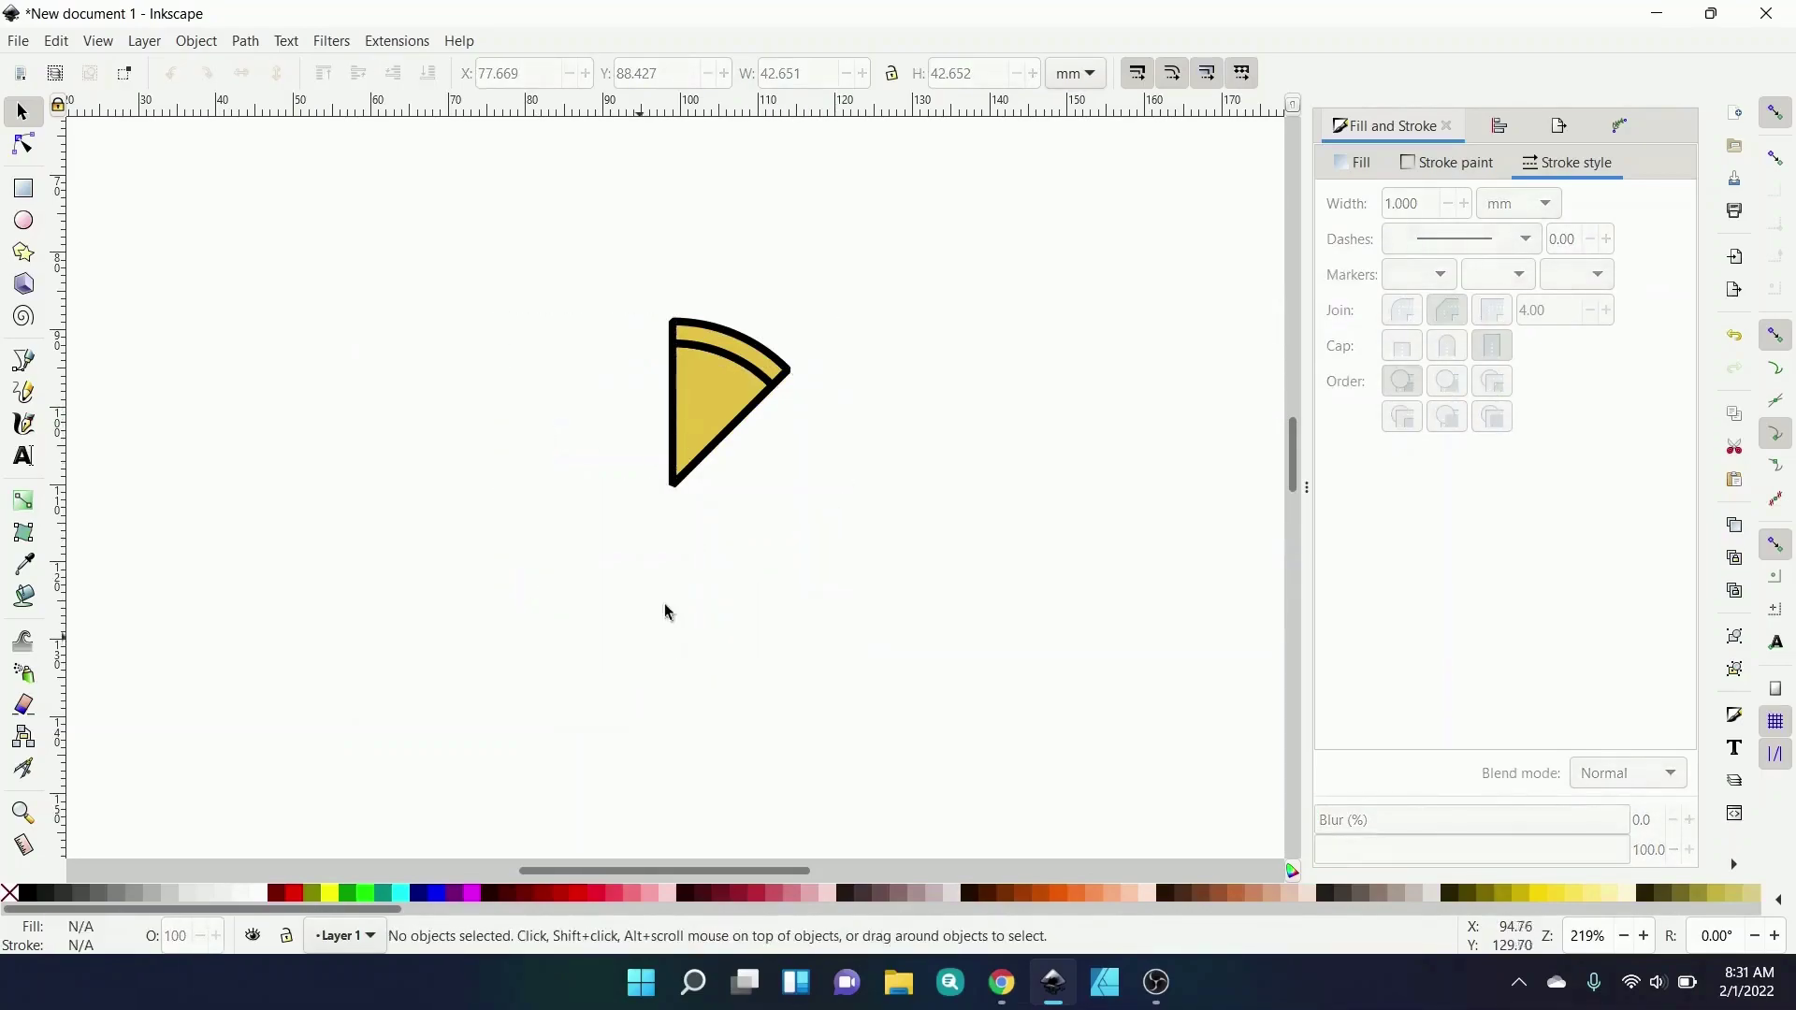
- Set the wedge and crust arc outline to 3 px
left_click_drag(593, 300, 802, 433)
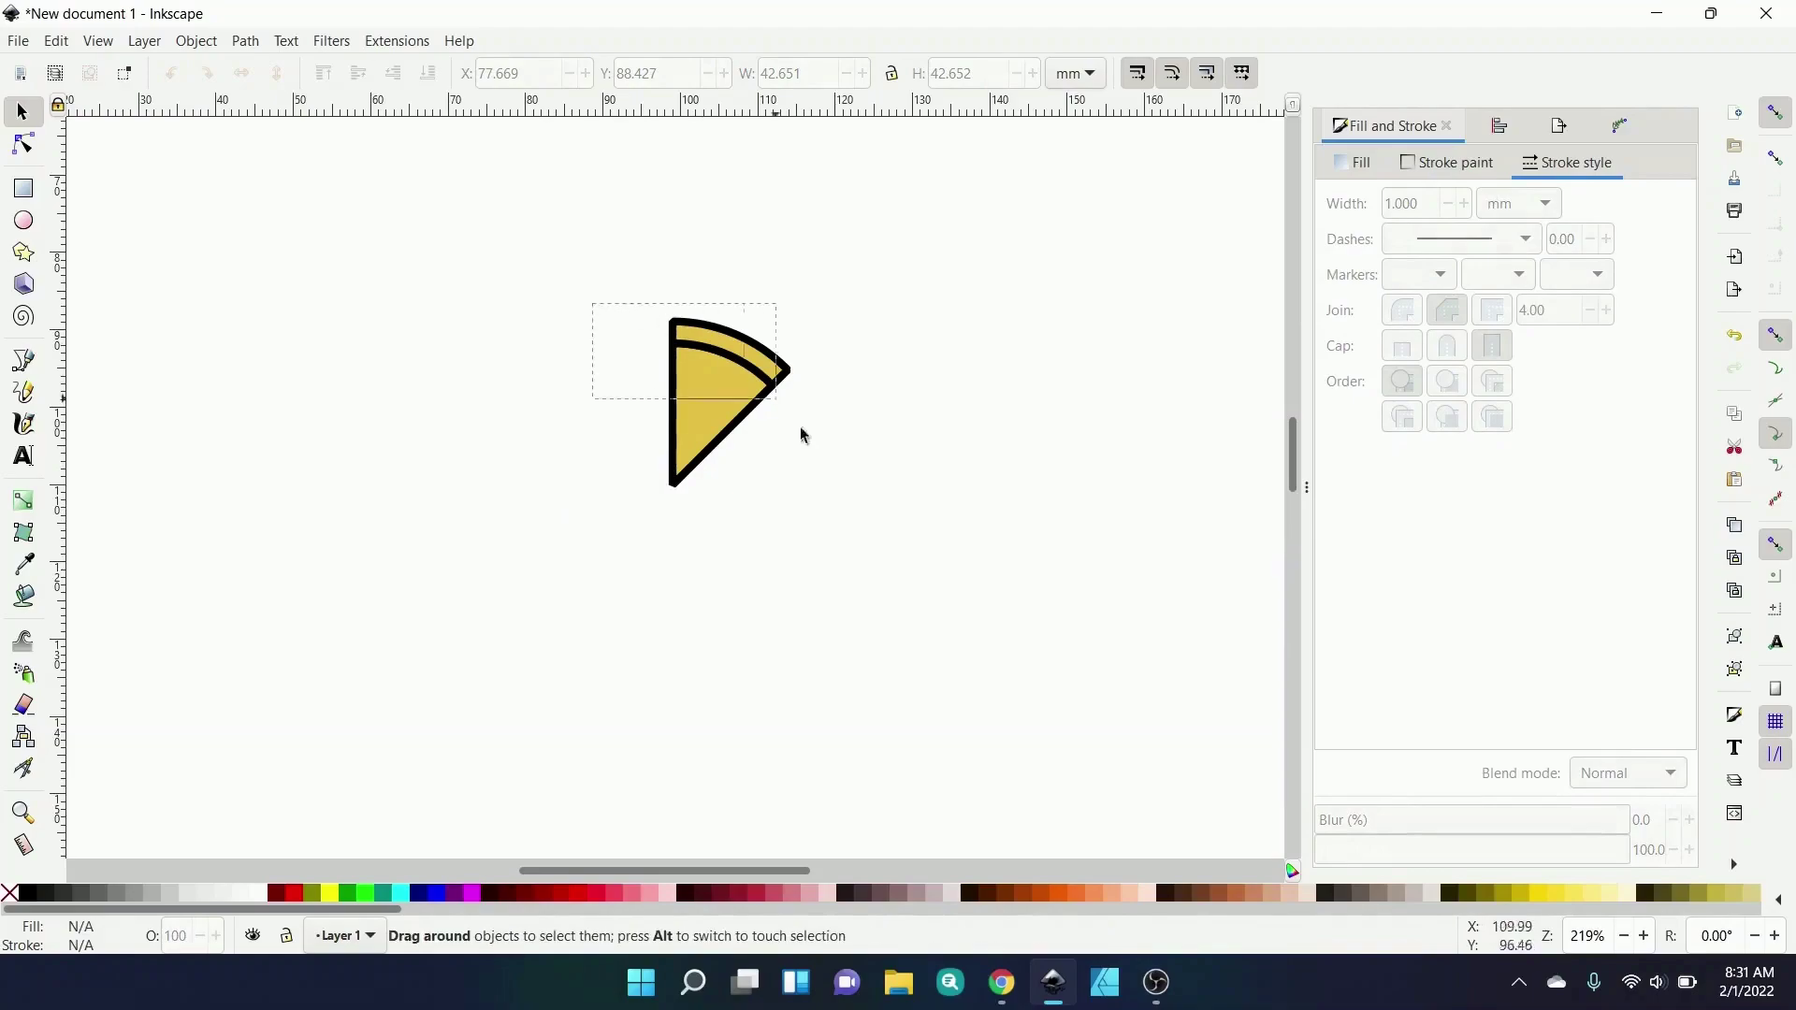
left_click(1545, 203)
left_click(1534, 236)
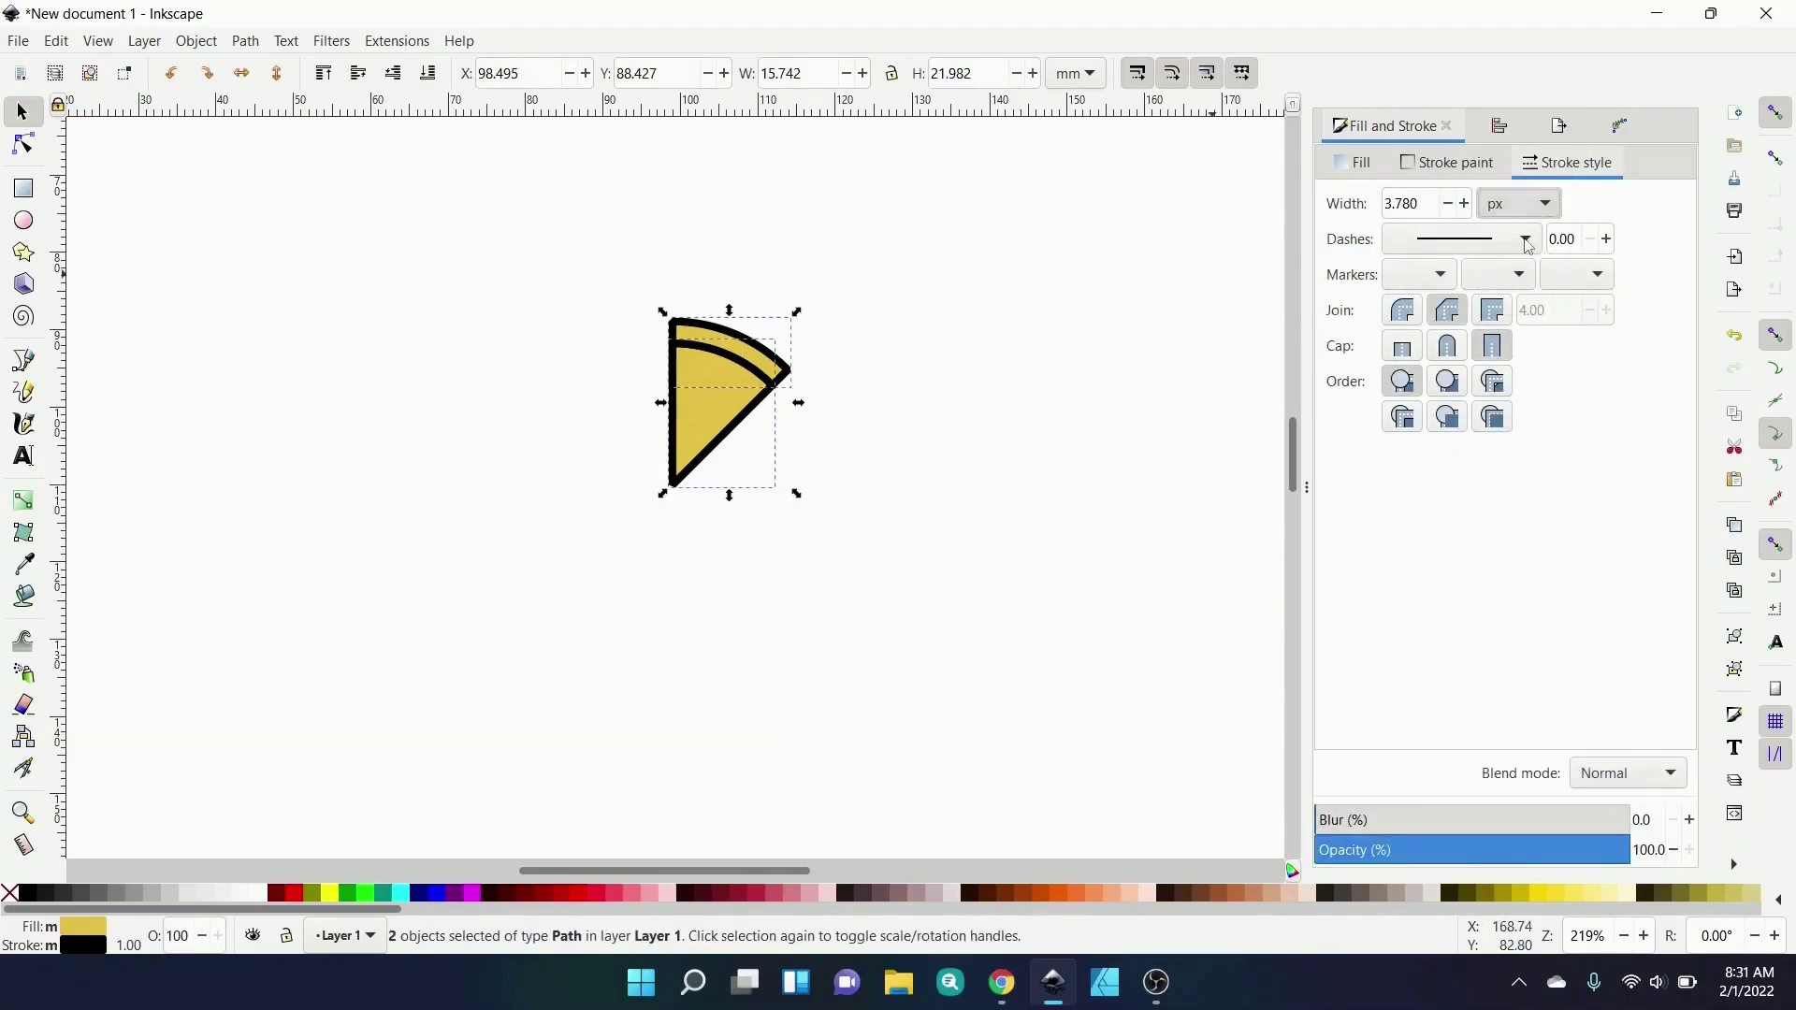
left_click_drag(1422, 204, 1363, 207)
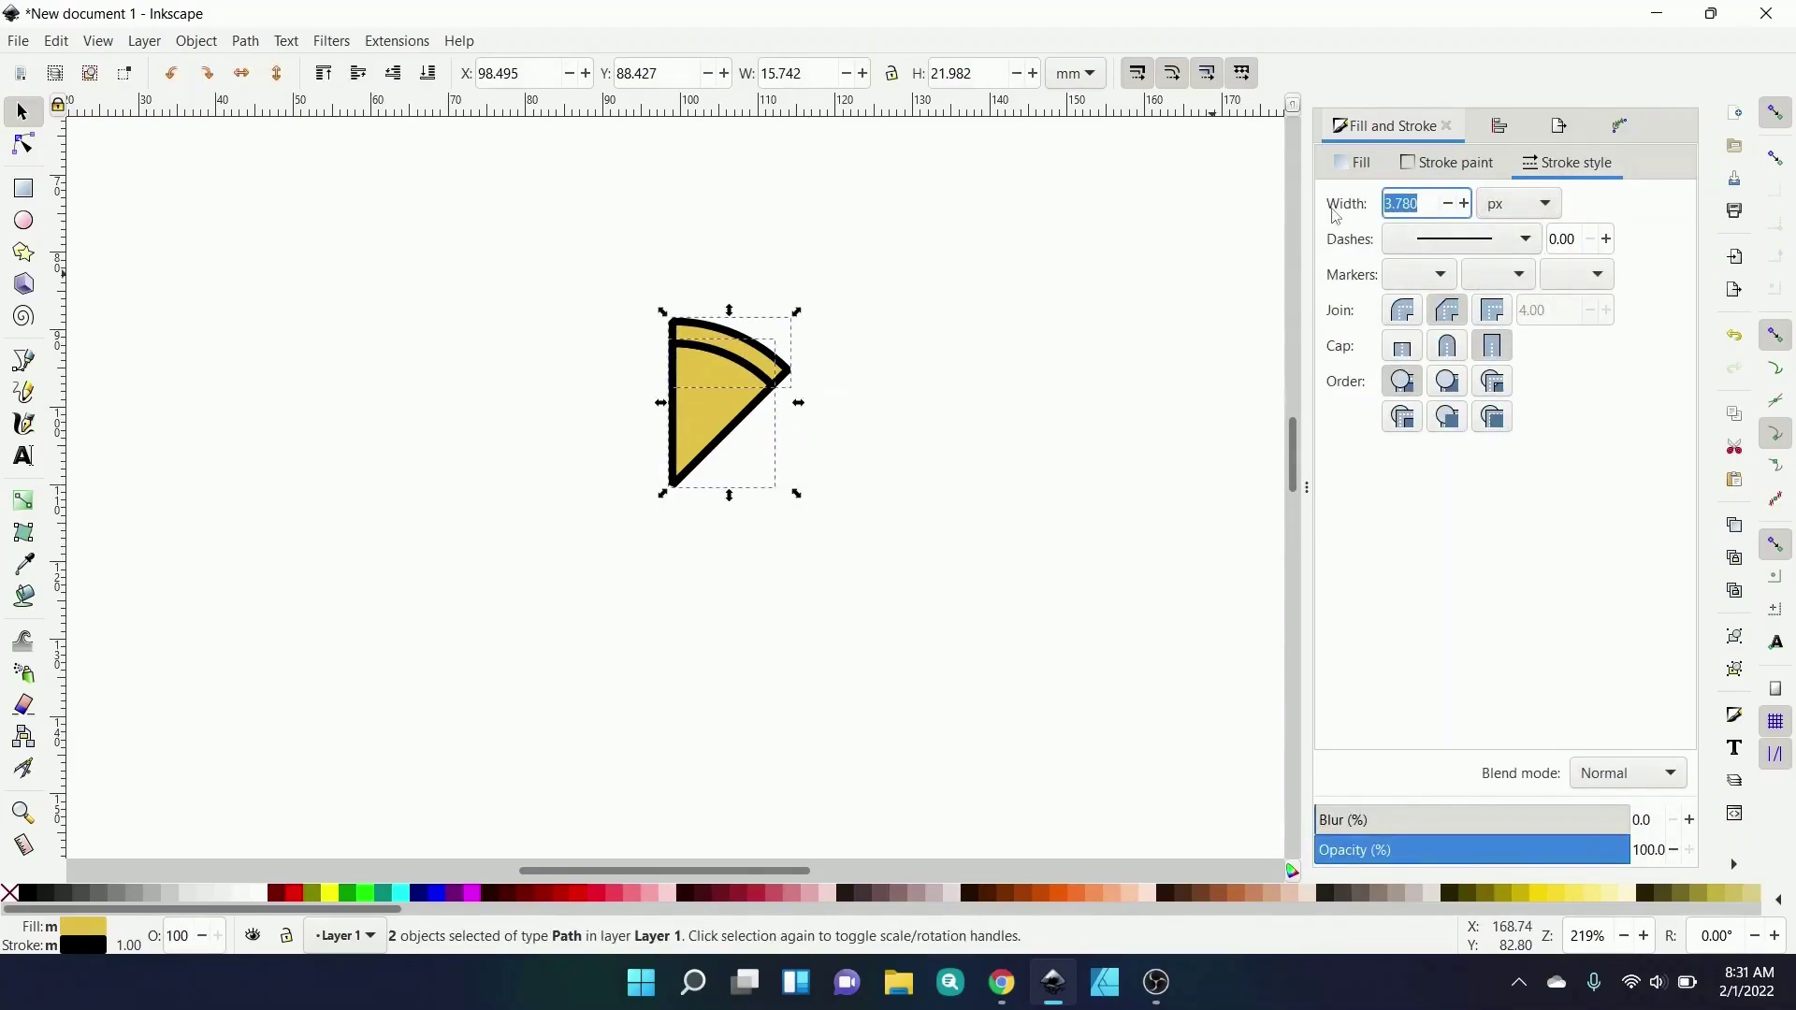
type("2")
key("Return")
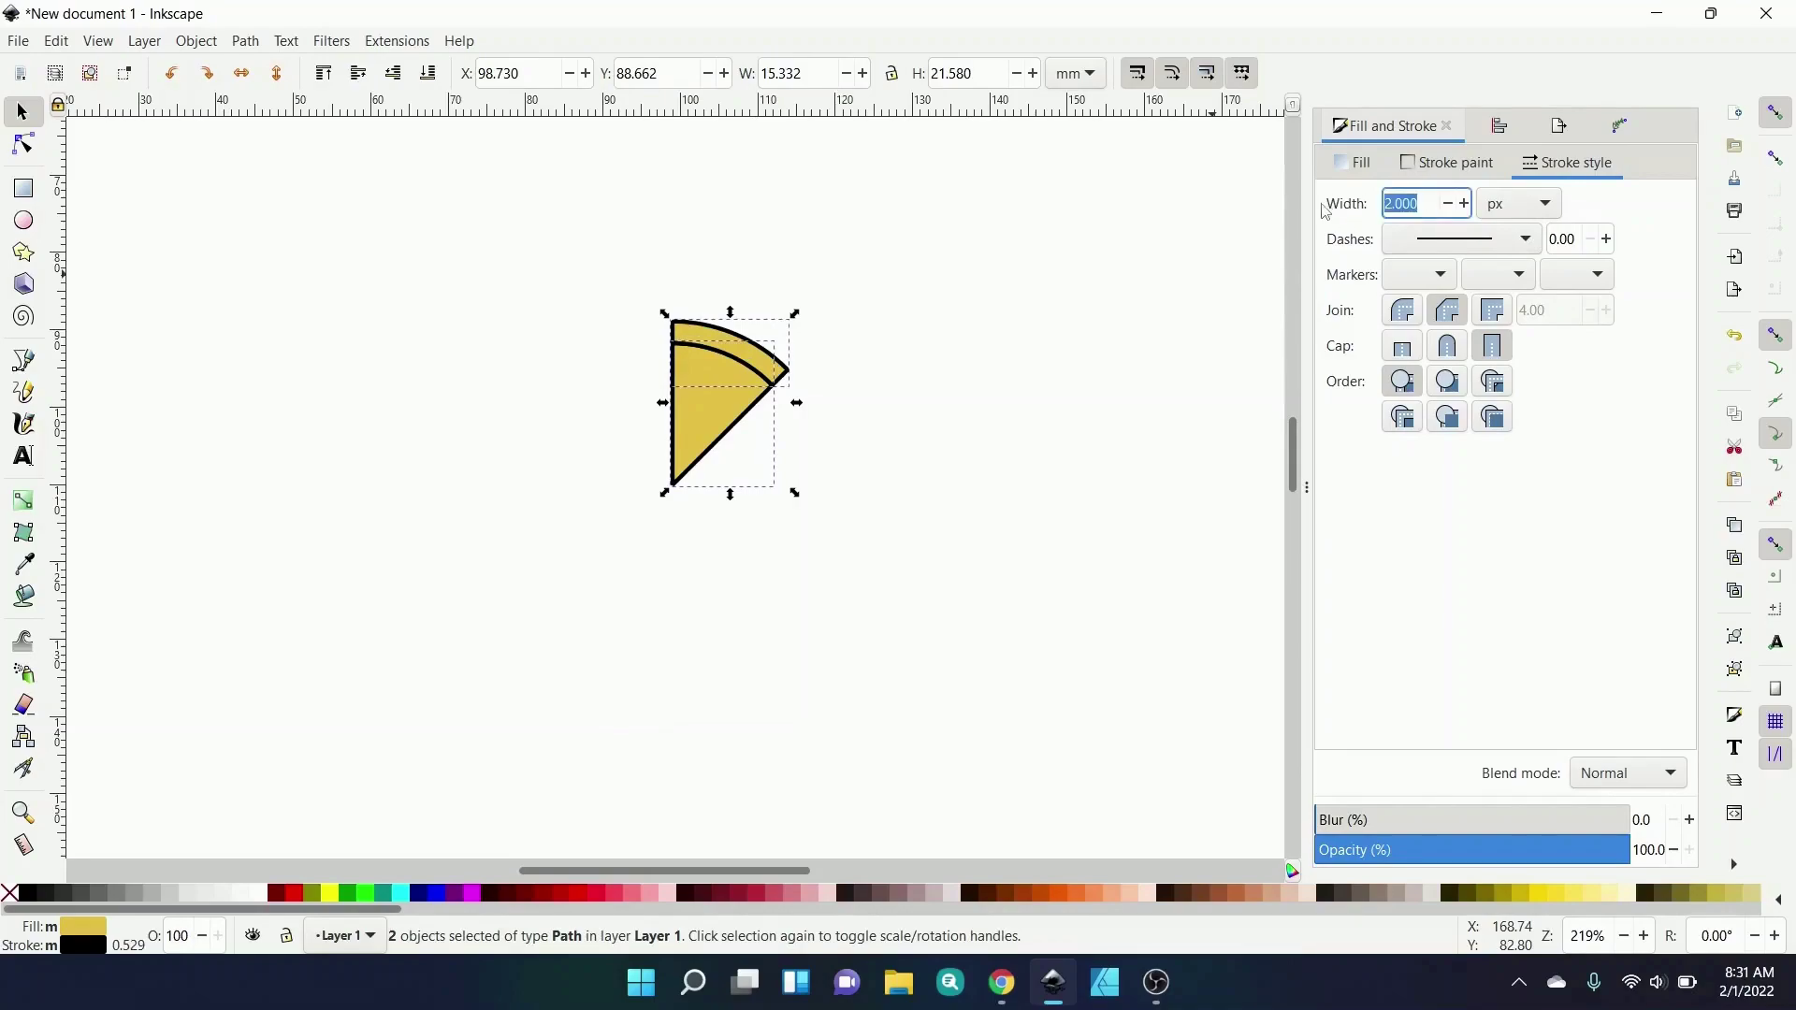
type("3")
key("Return")
- Tilt the wedge and crust arc about 19° and draw a small circle to its left
key("Escape")
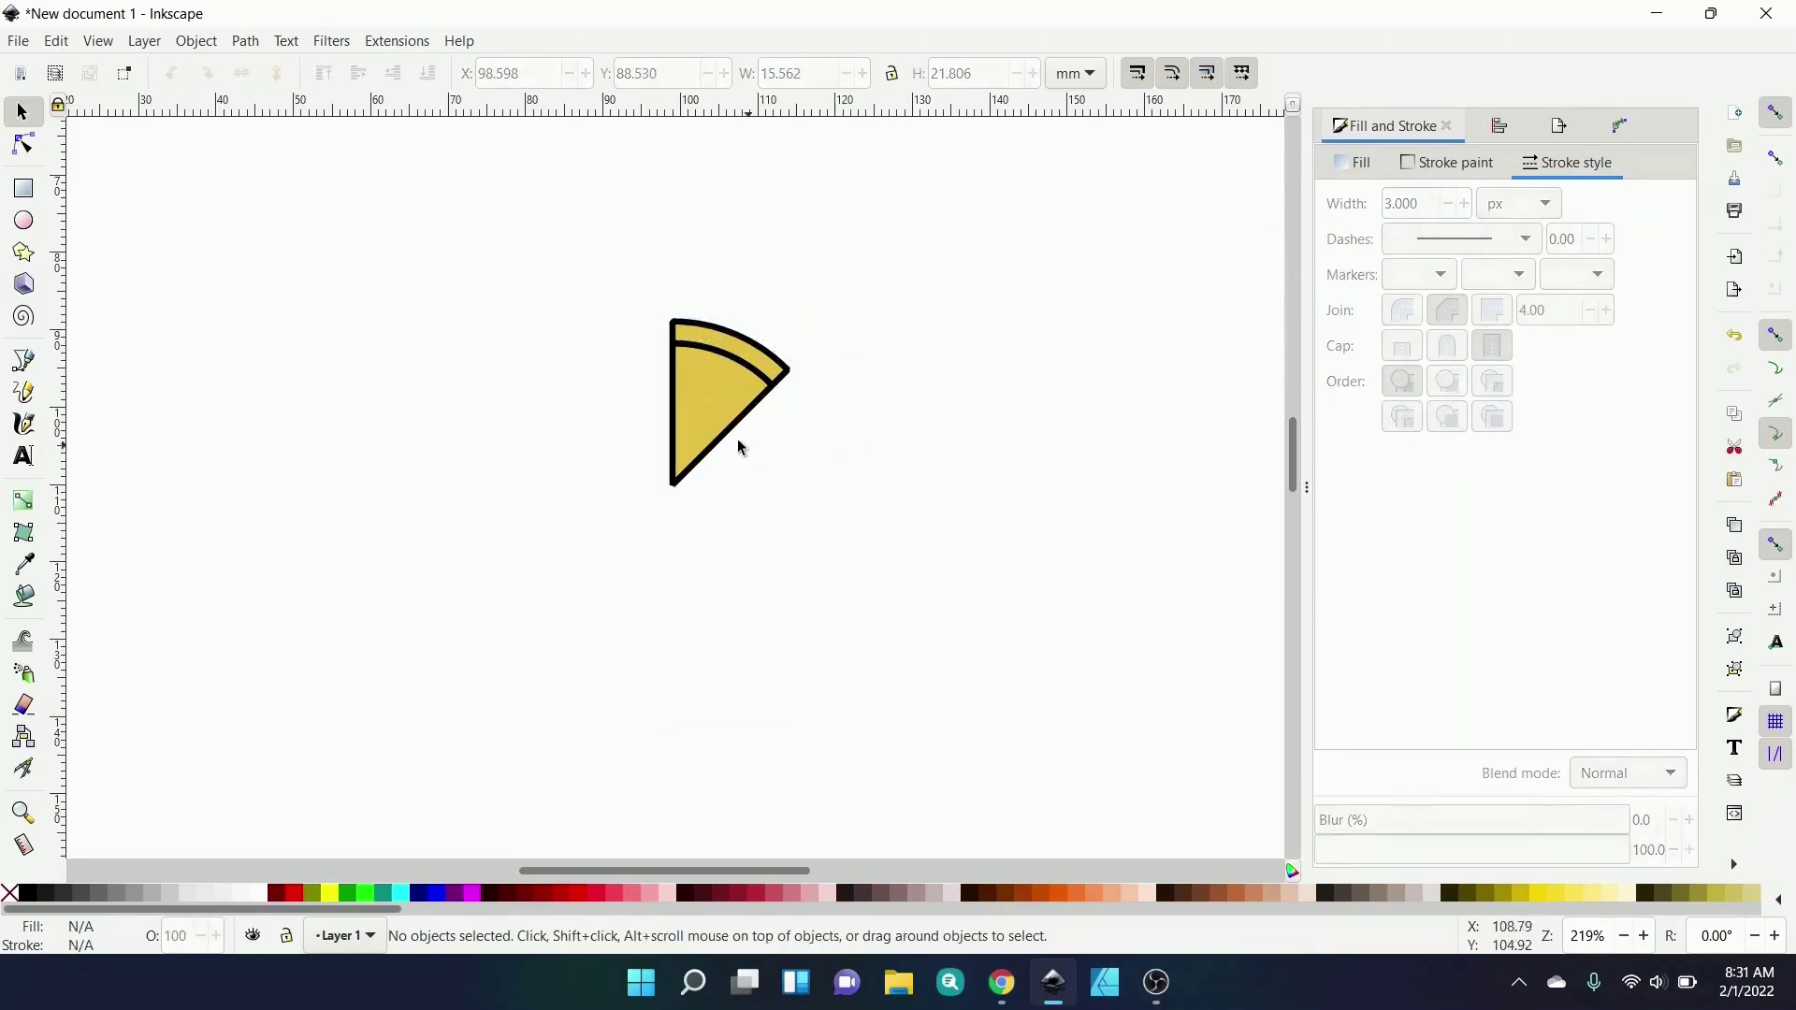
key("z")
left_click(738, 445)
left_click(745, 466)
key("space")
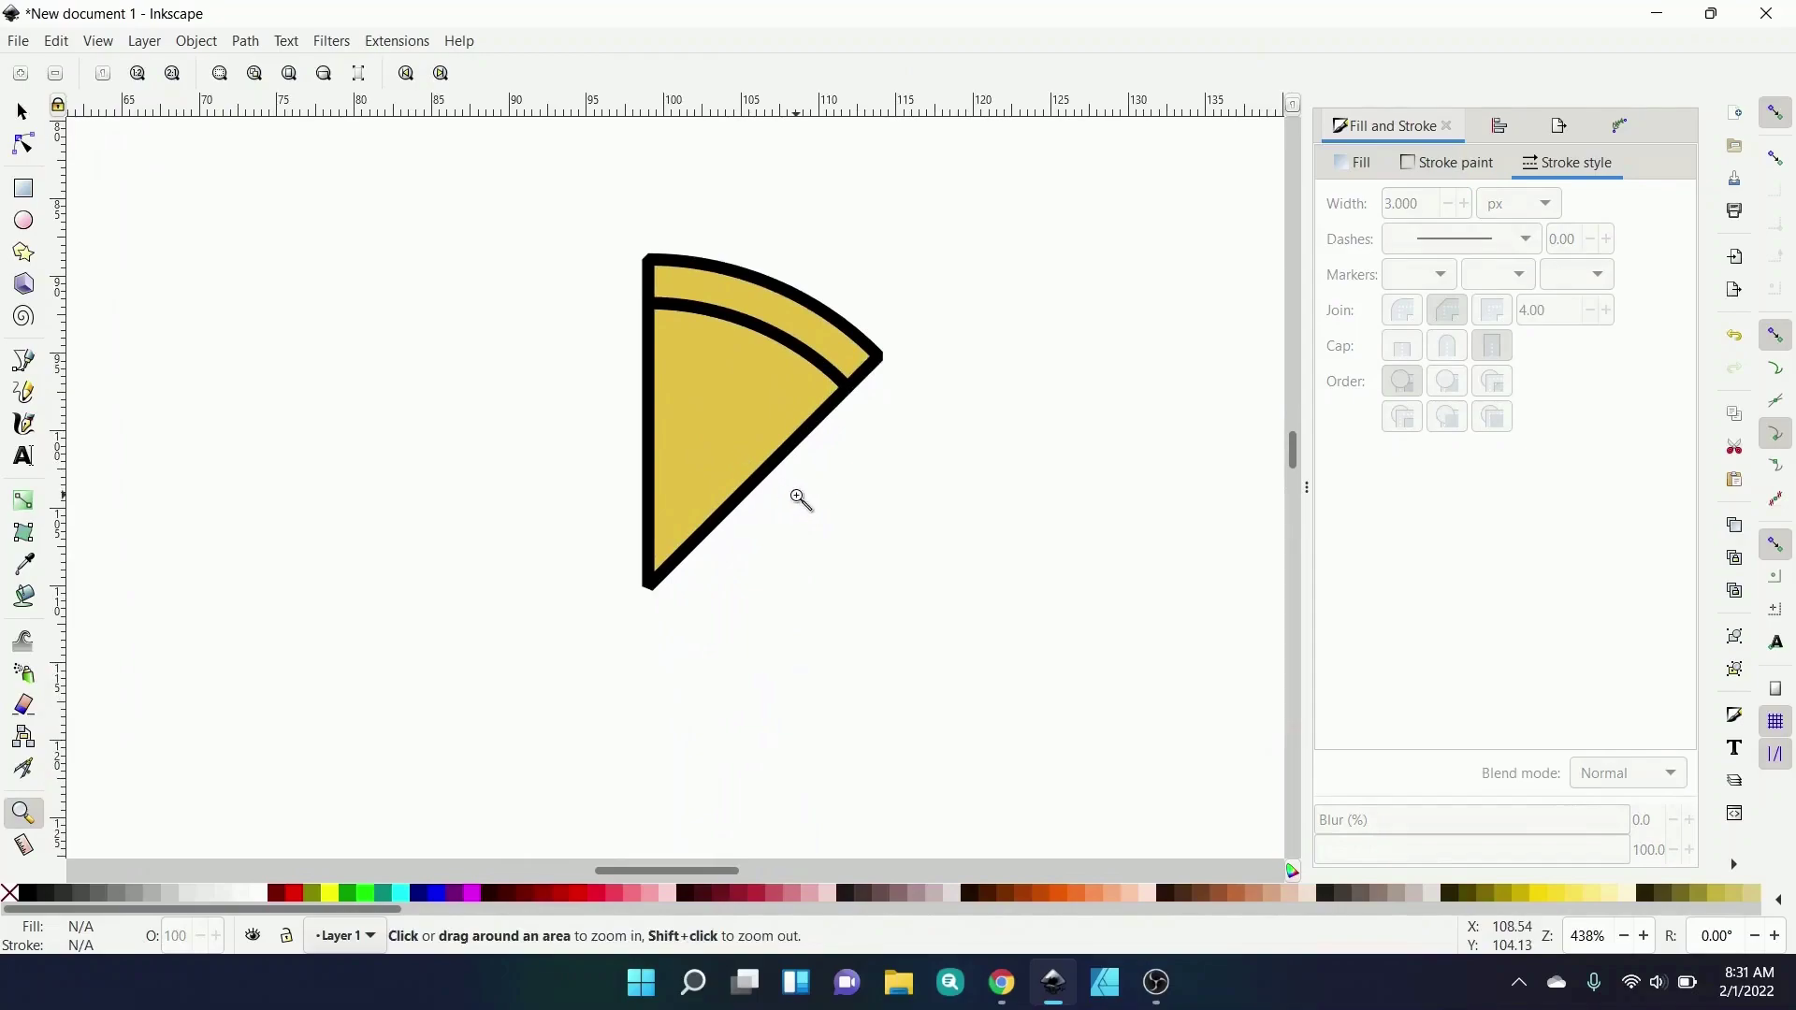
key("s")
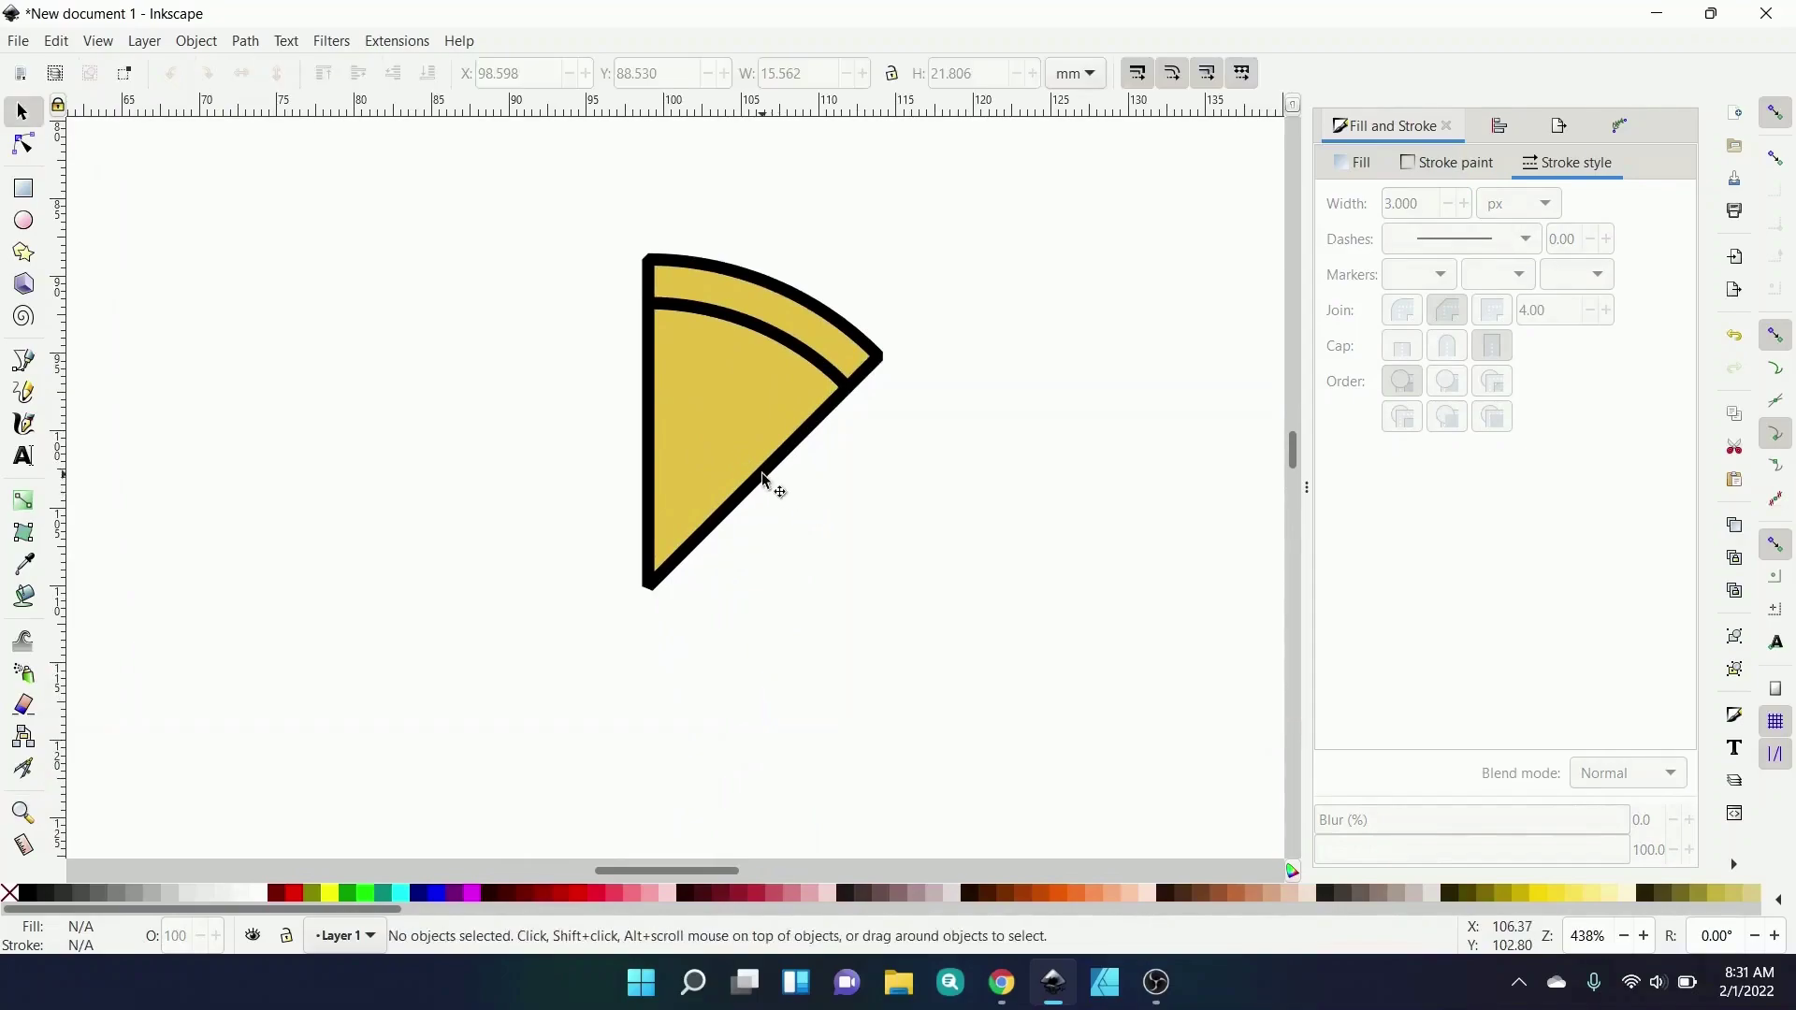
left_click(762, 481)
left_click(823, 352, "shift")
left_click(775, 460)
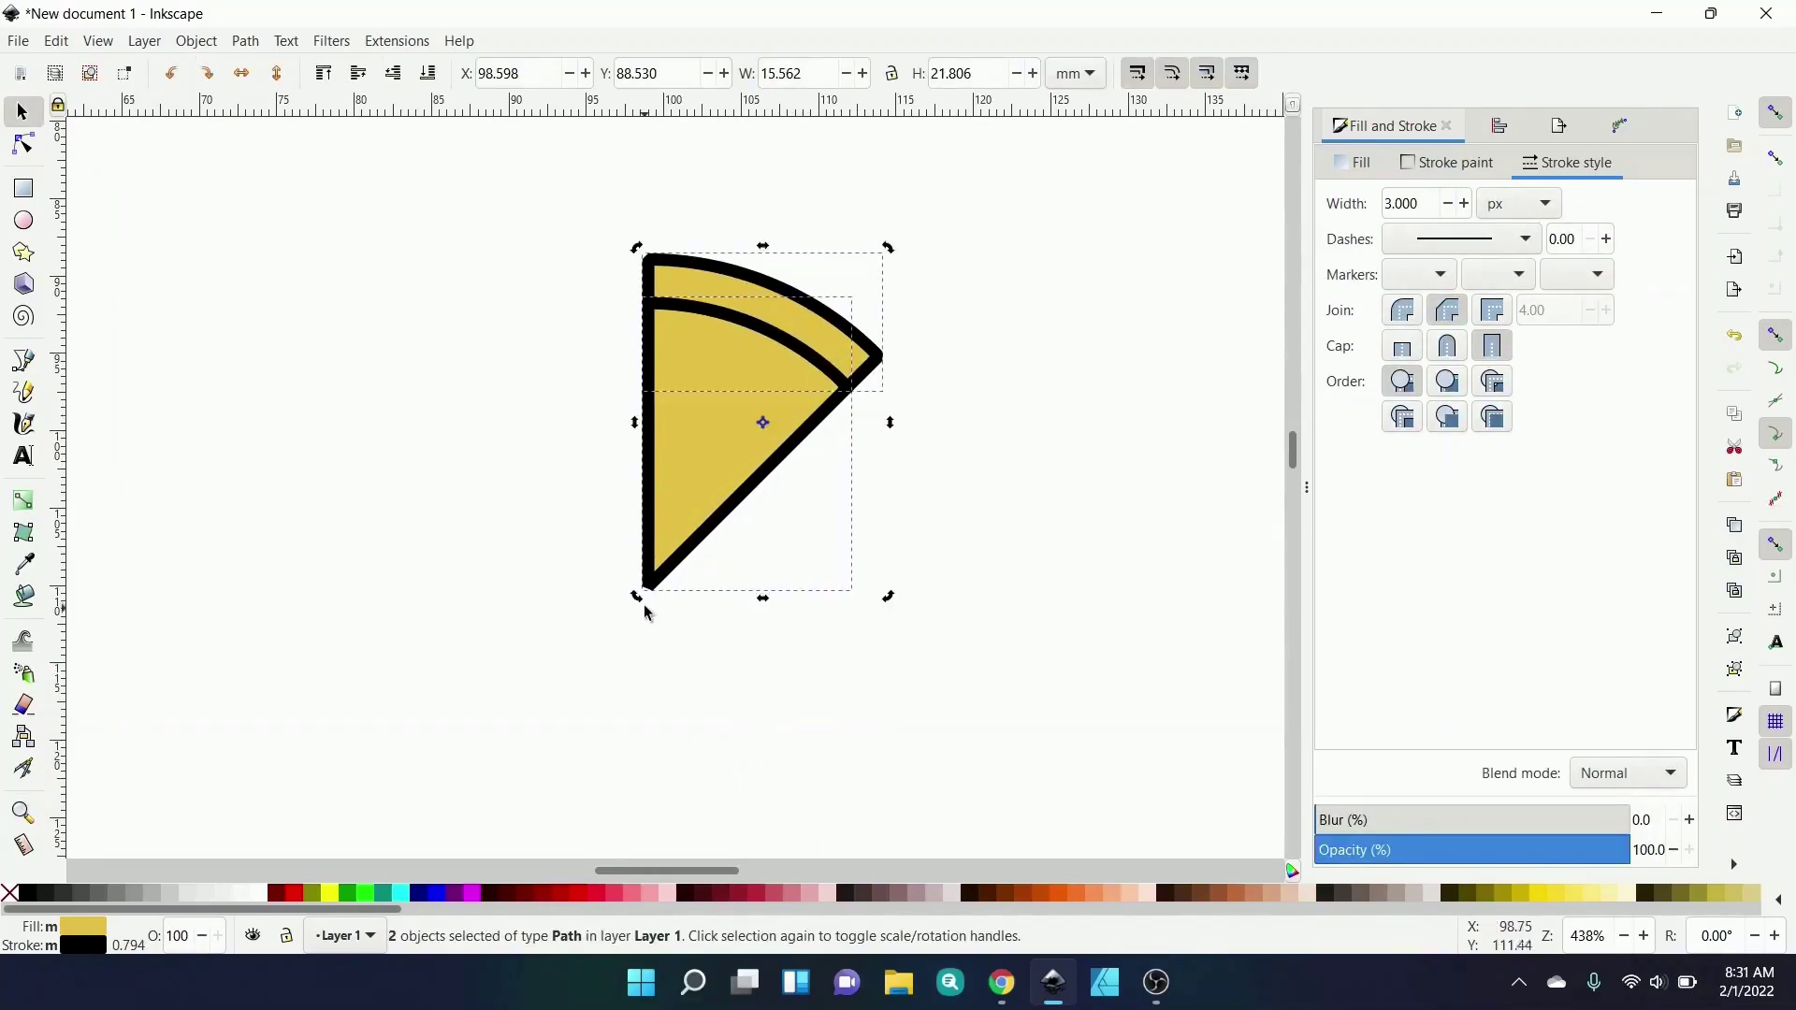
left_click_drag(635, 593, 573, 562)
left_click(727, 610)
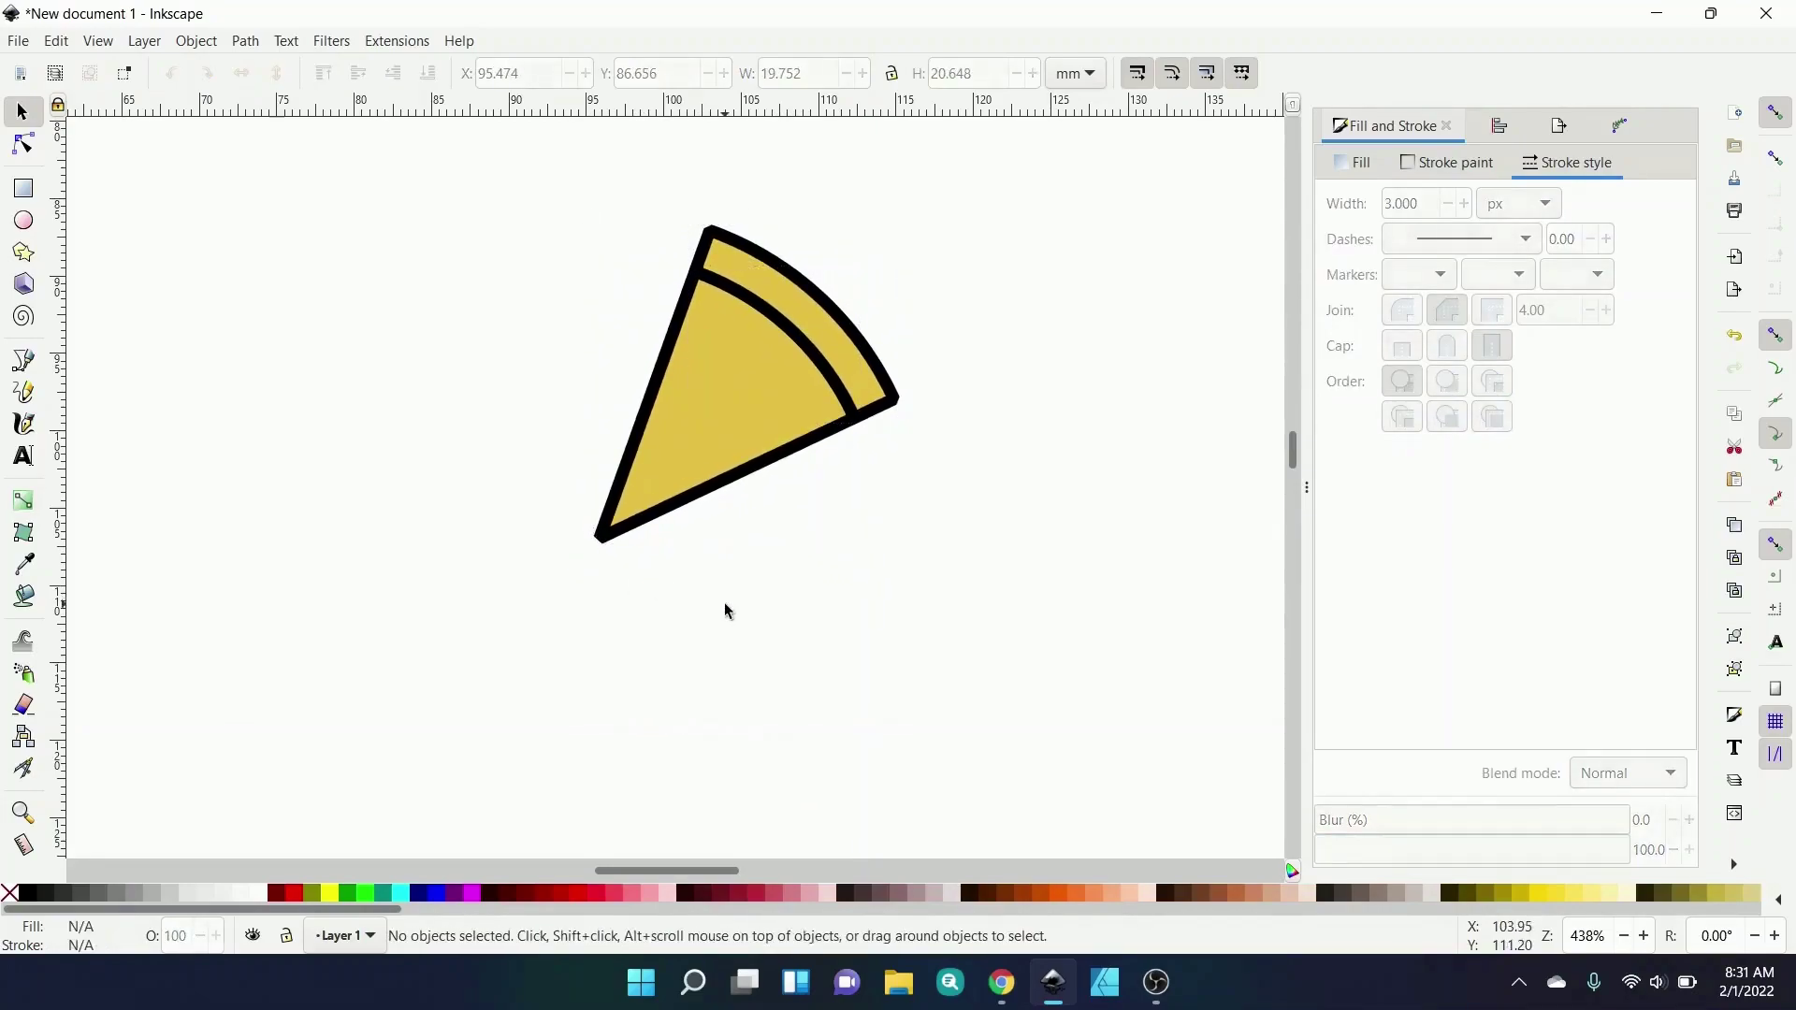
left_click(24, 223)
left_click_drag(422, 251, 511, 333)
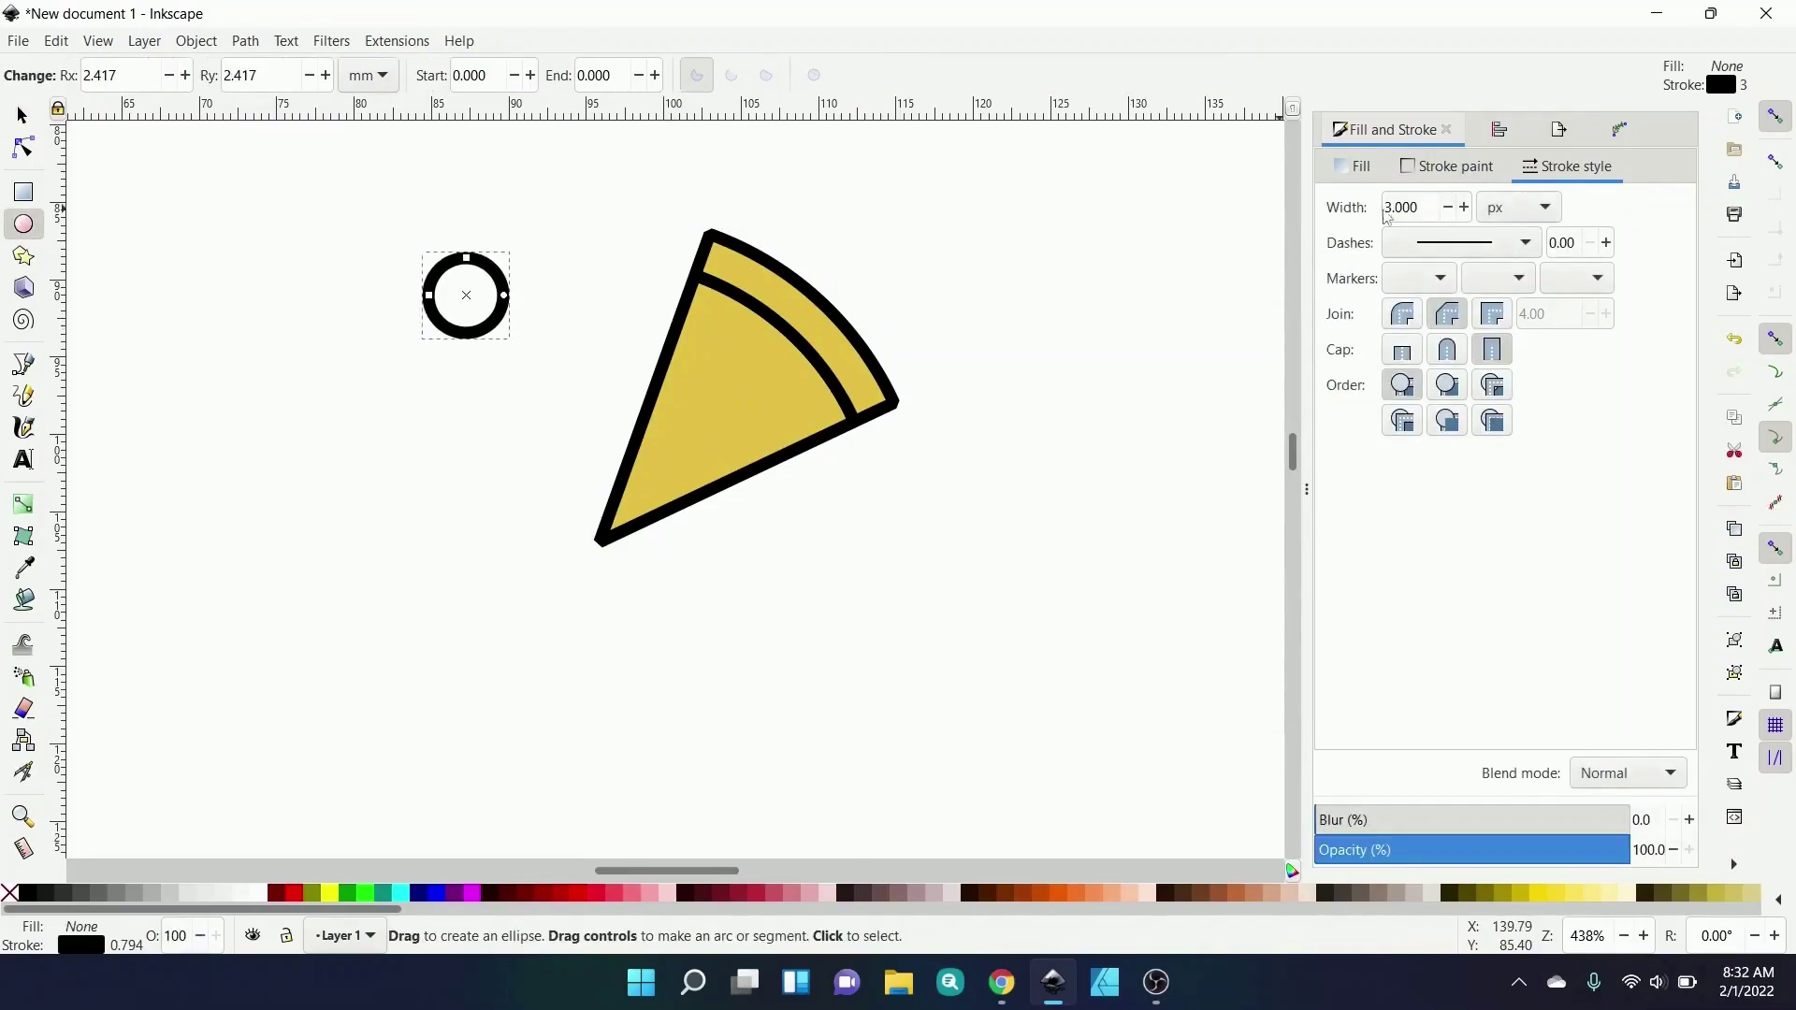
- Give the small circle a 2 px outline and move it down and right
triple_click(1387, 214)
type("5")
key("Return")
double_click(1406, 208)
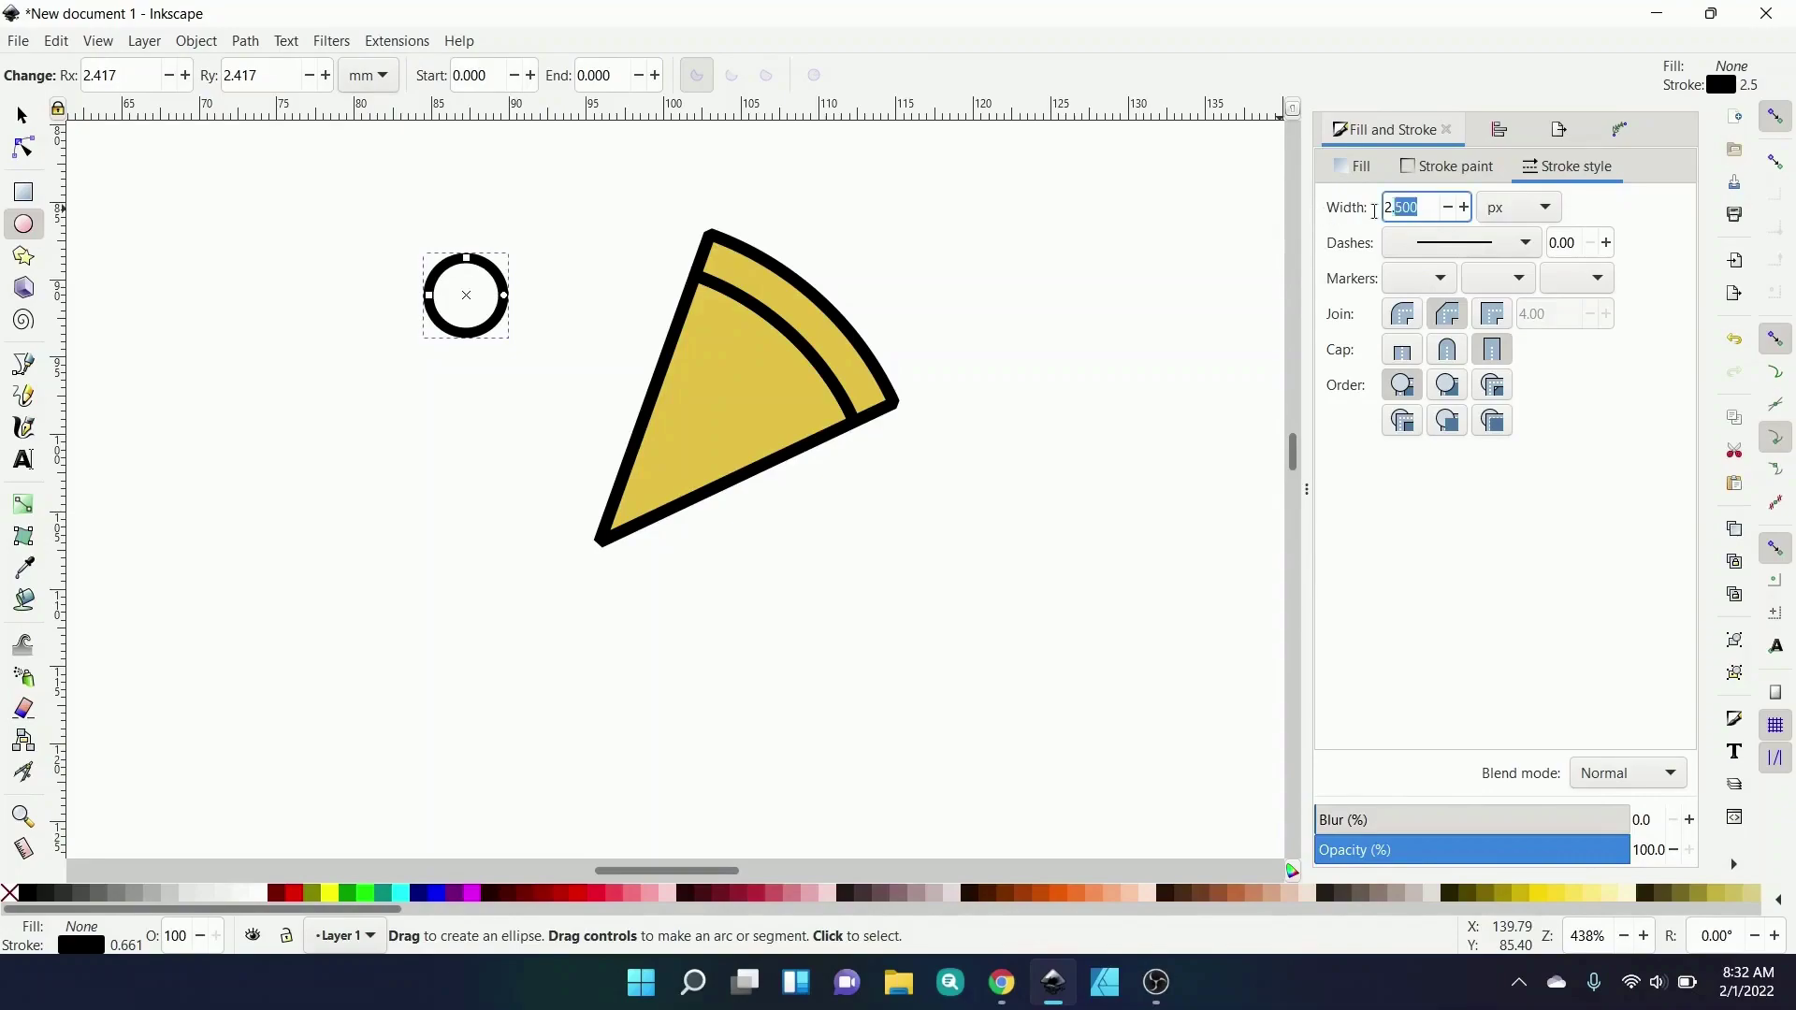
type("2.000")
key("Return")
left_click(23, 114)
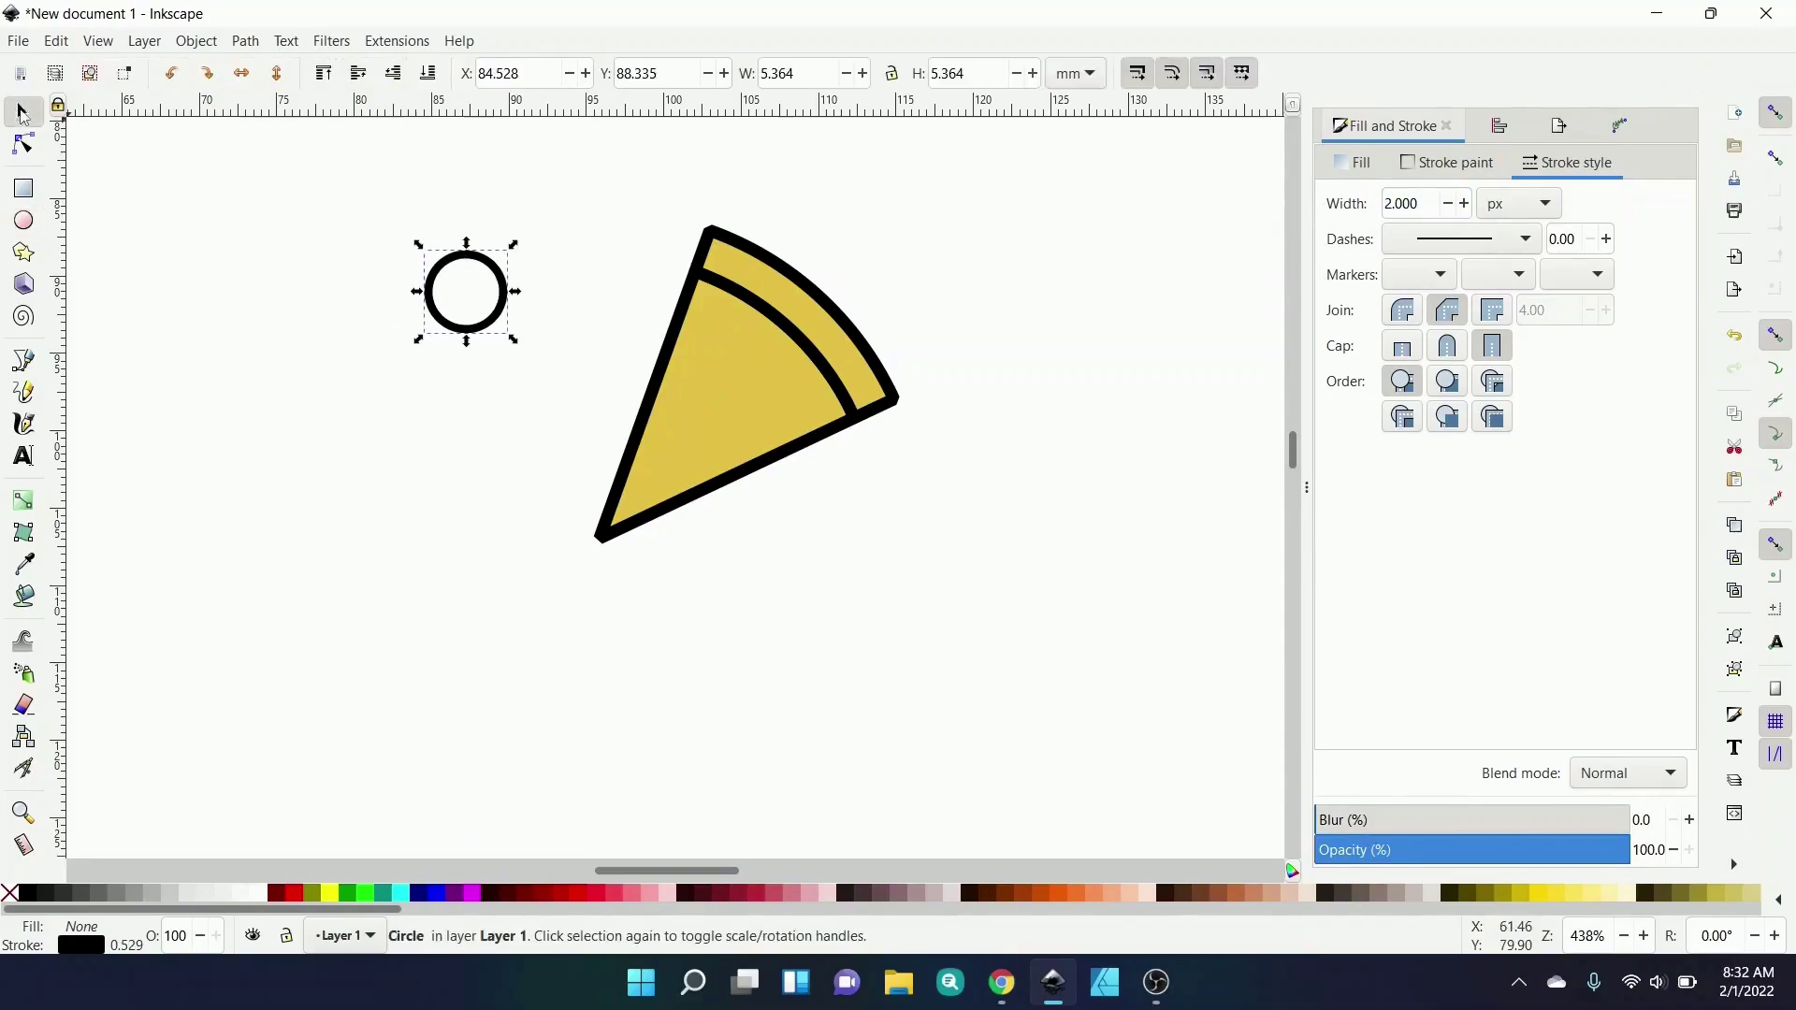
left_click_drag(480, 289, 520, 340)
- Set the slice's outline to 2 px and place the circle onto the slice
left_click(702, 368)
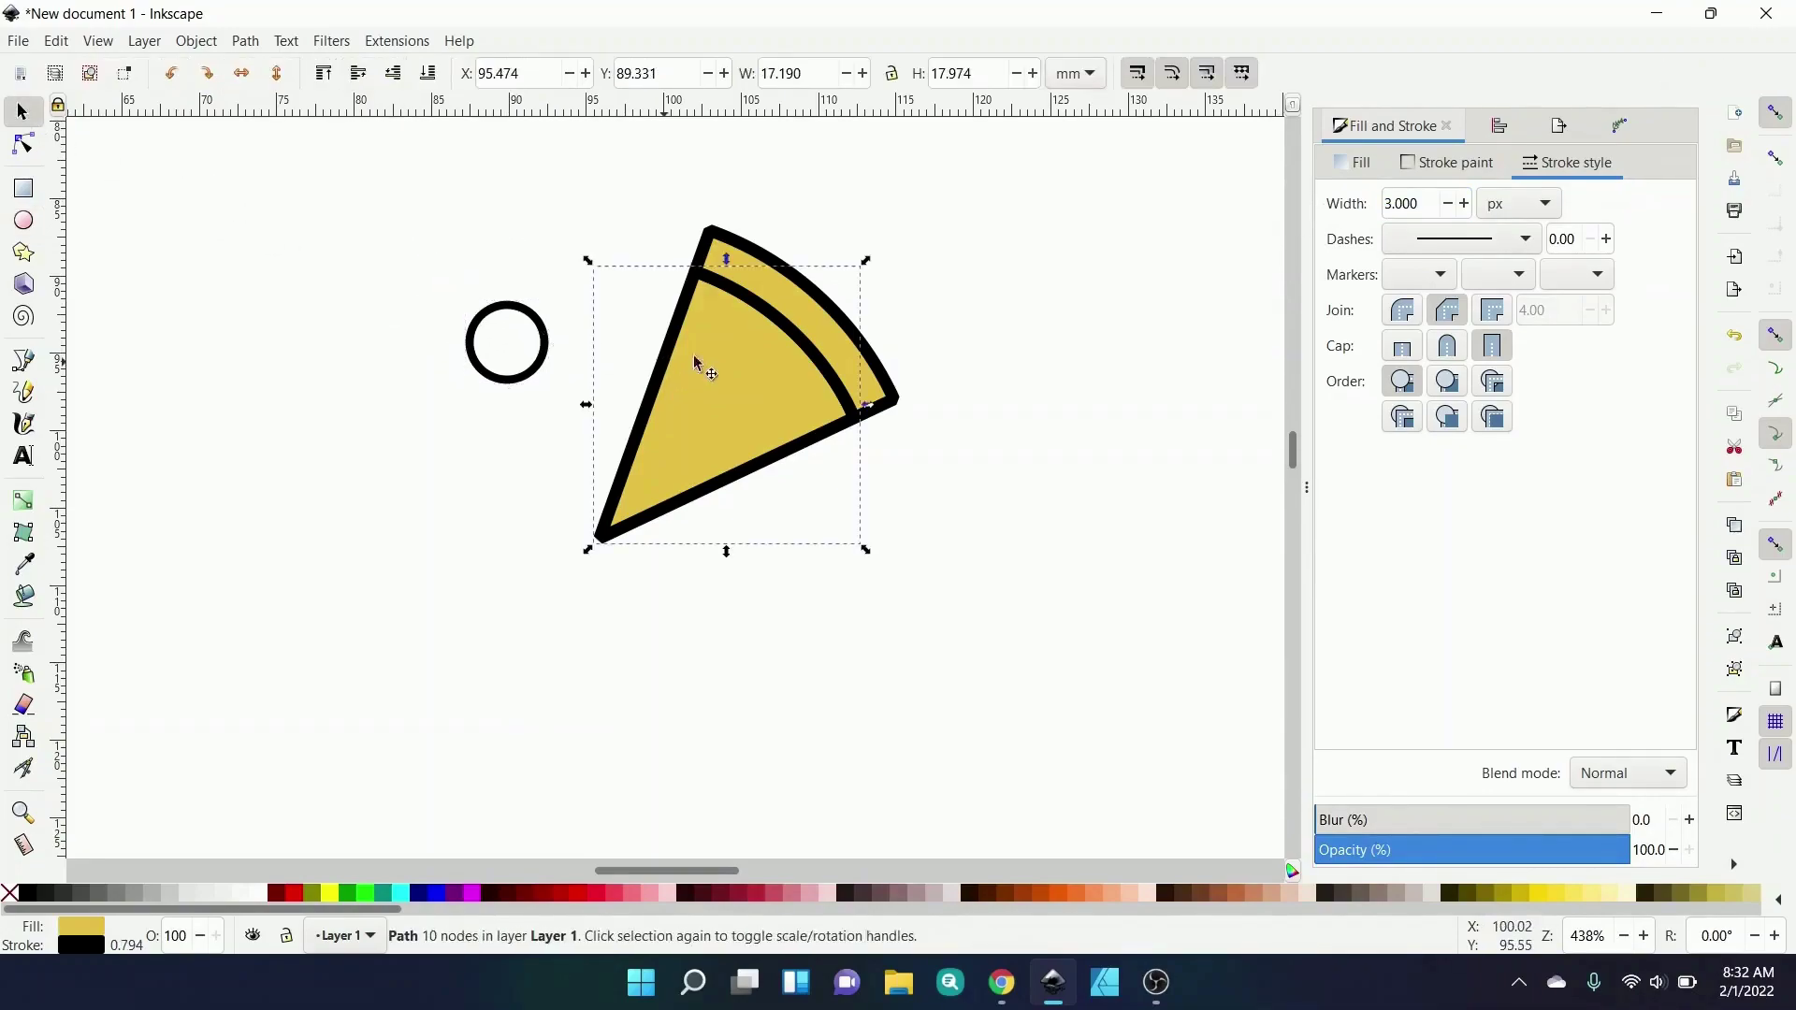
left_click(823, 354, "shift")
triple_click(1408, 204)
type("2")
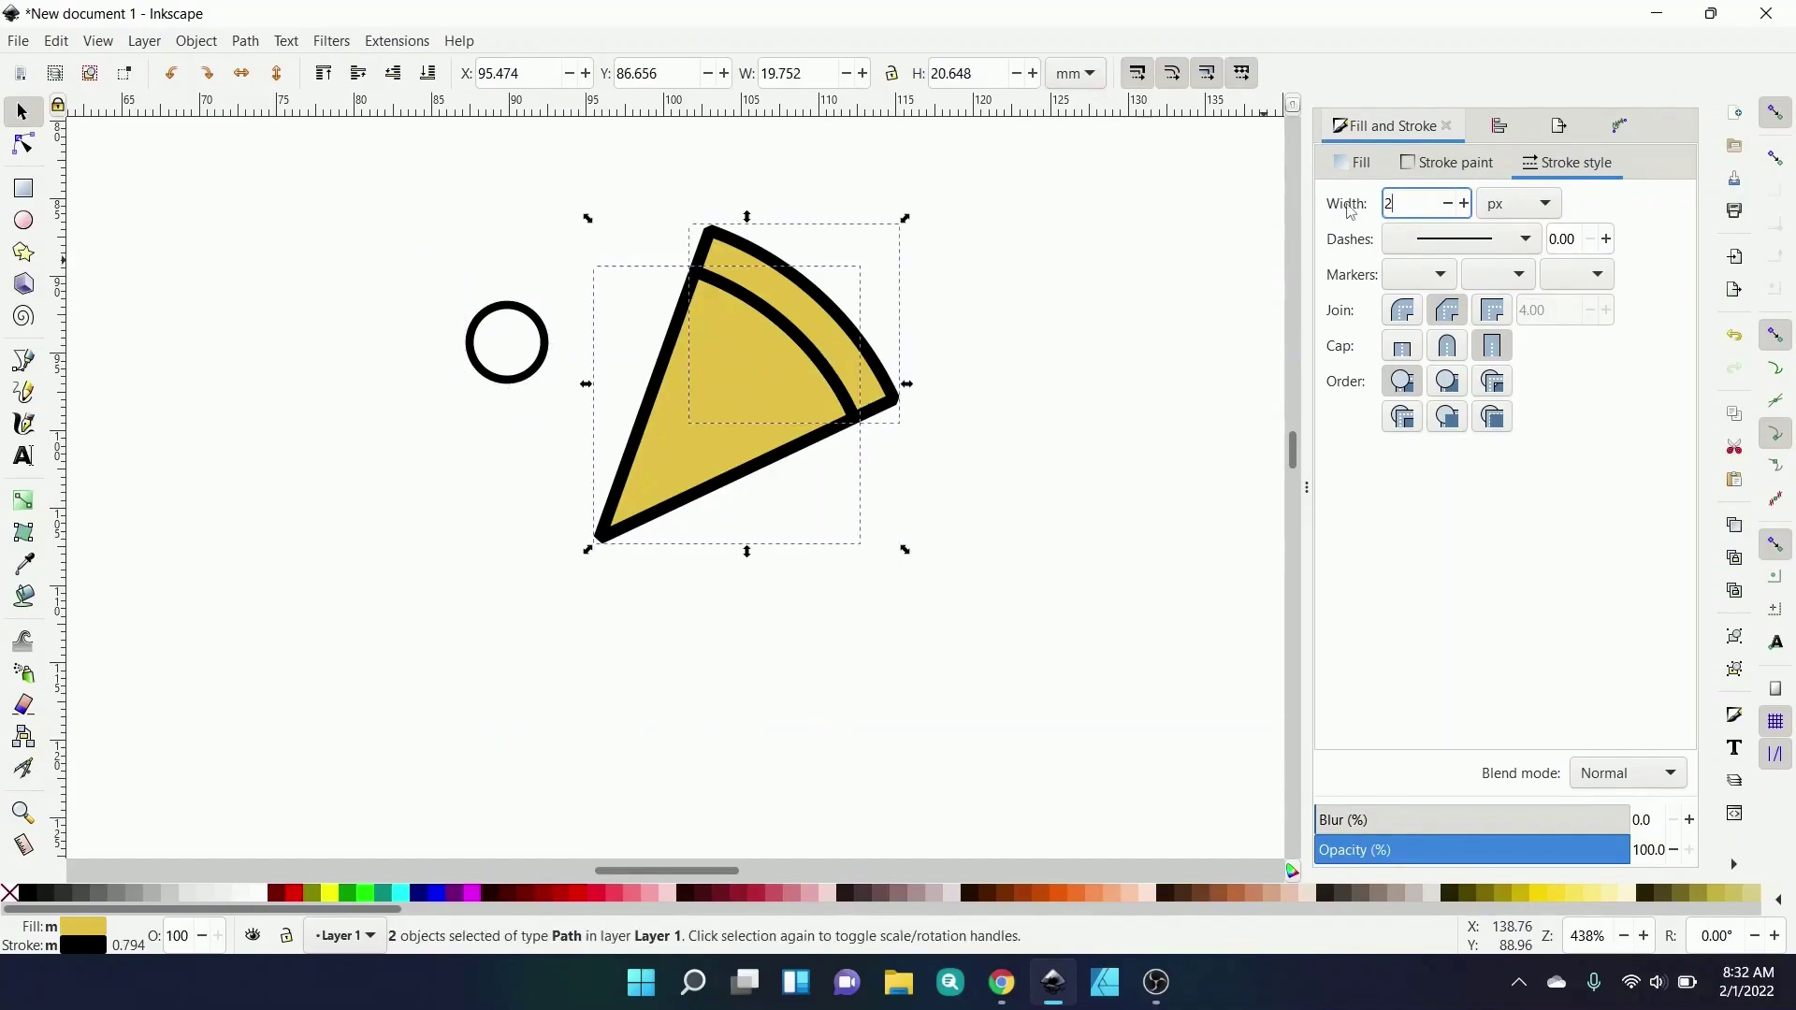
key("Return")
left_click(451, 435)
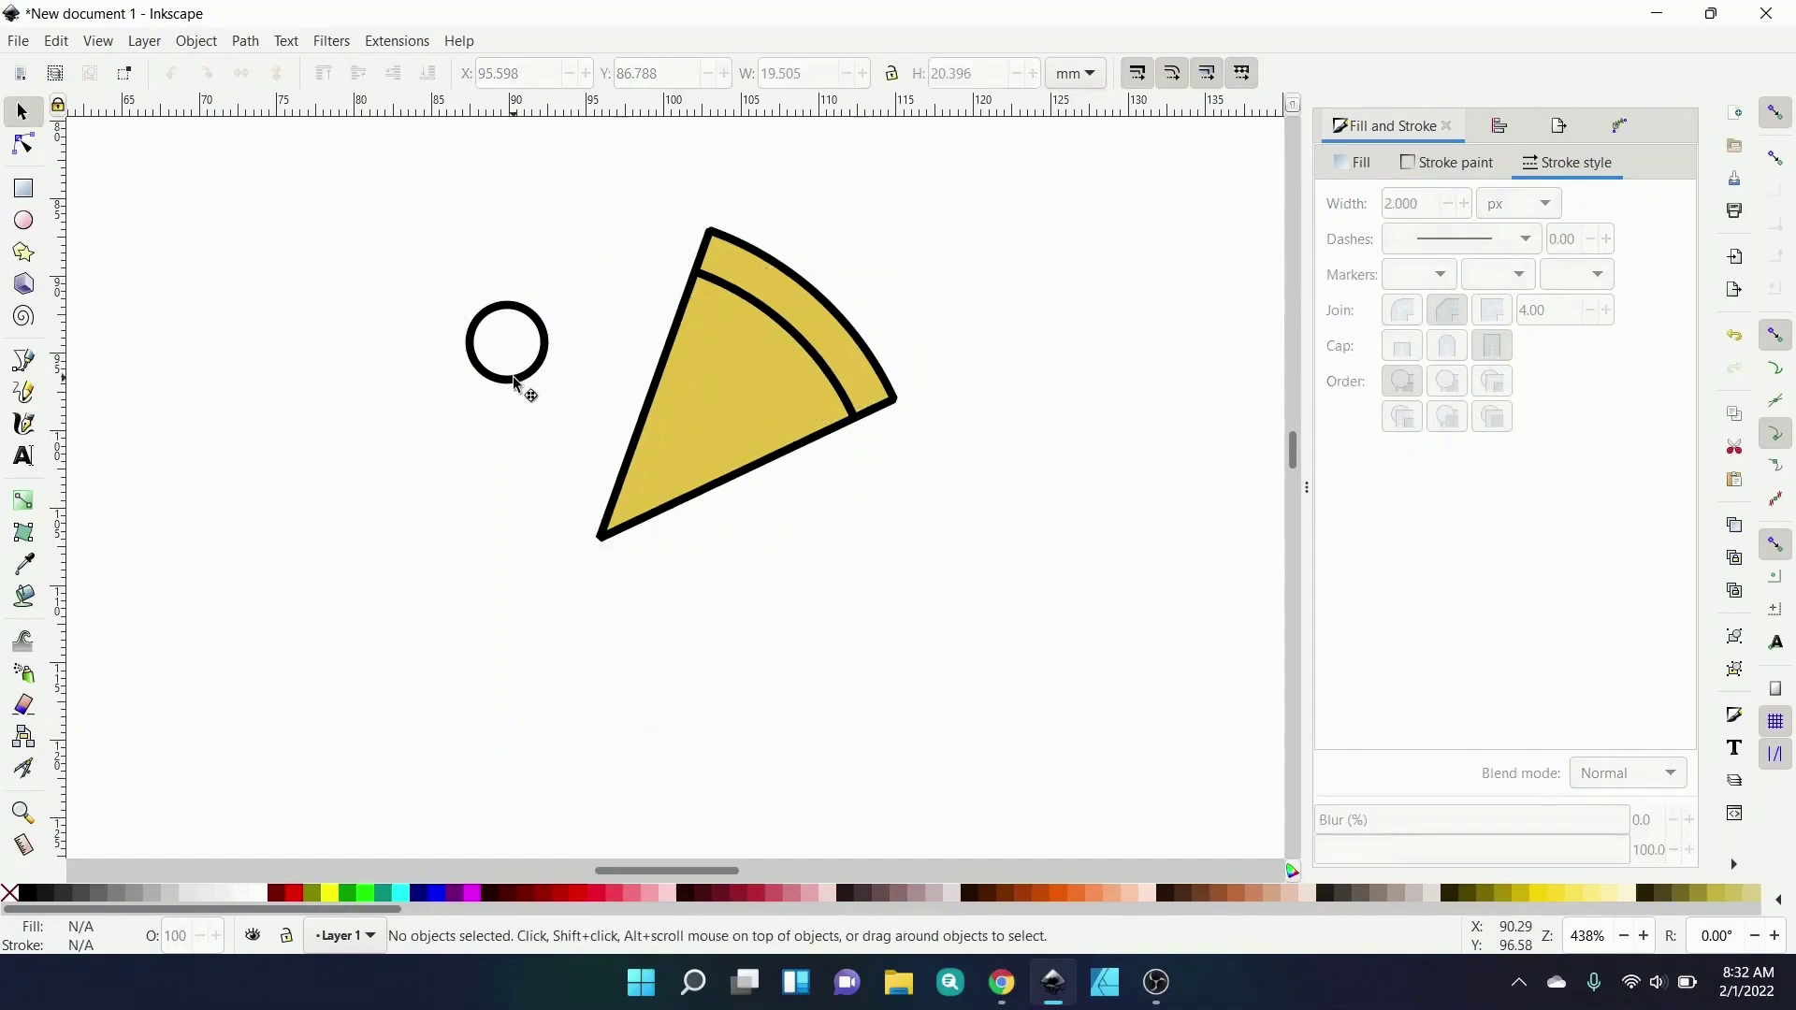
left_click_drag(514, 380, 737, 396)
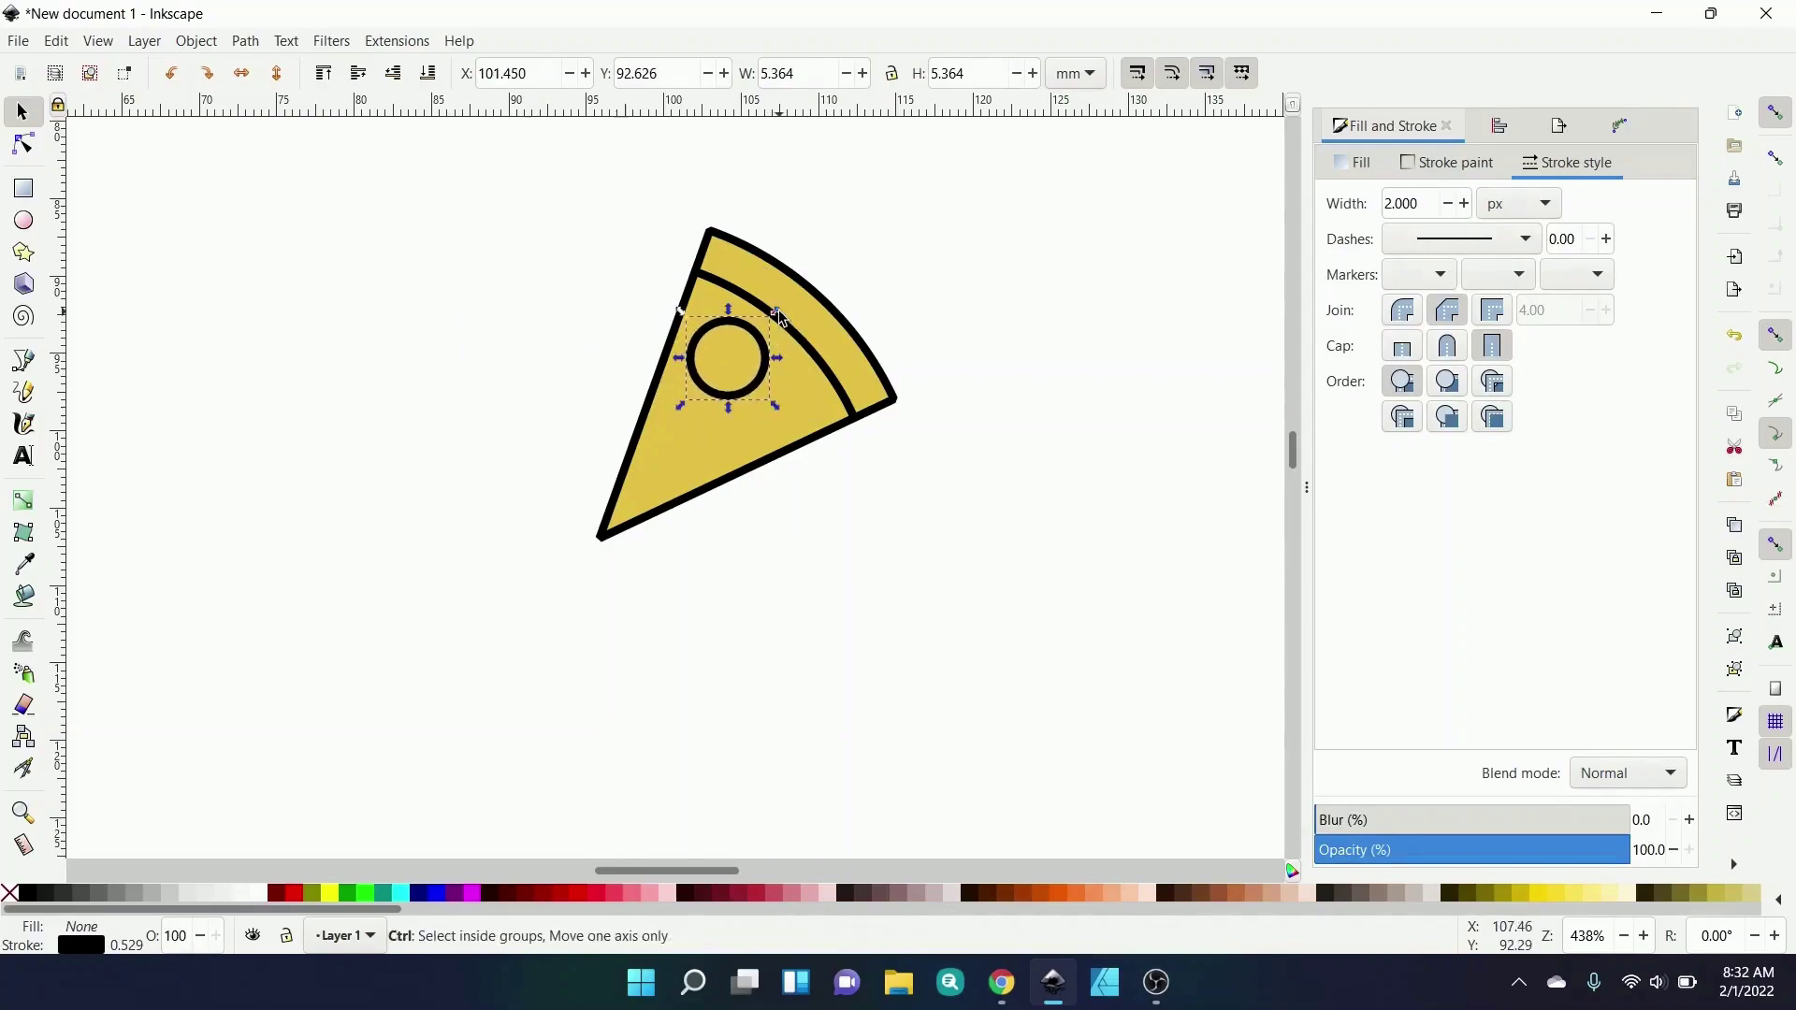
- Shrink the circle, drop copies on the slice's edges, and raise the slice above them
mouse_move(779, 316)
left_mouse_down()
mouse_move(784, 342)
mouse_move(754, 348)
mouse_move(665, 443)
left_mouse_up()
key("ctrl+d")
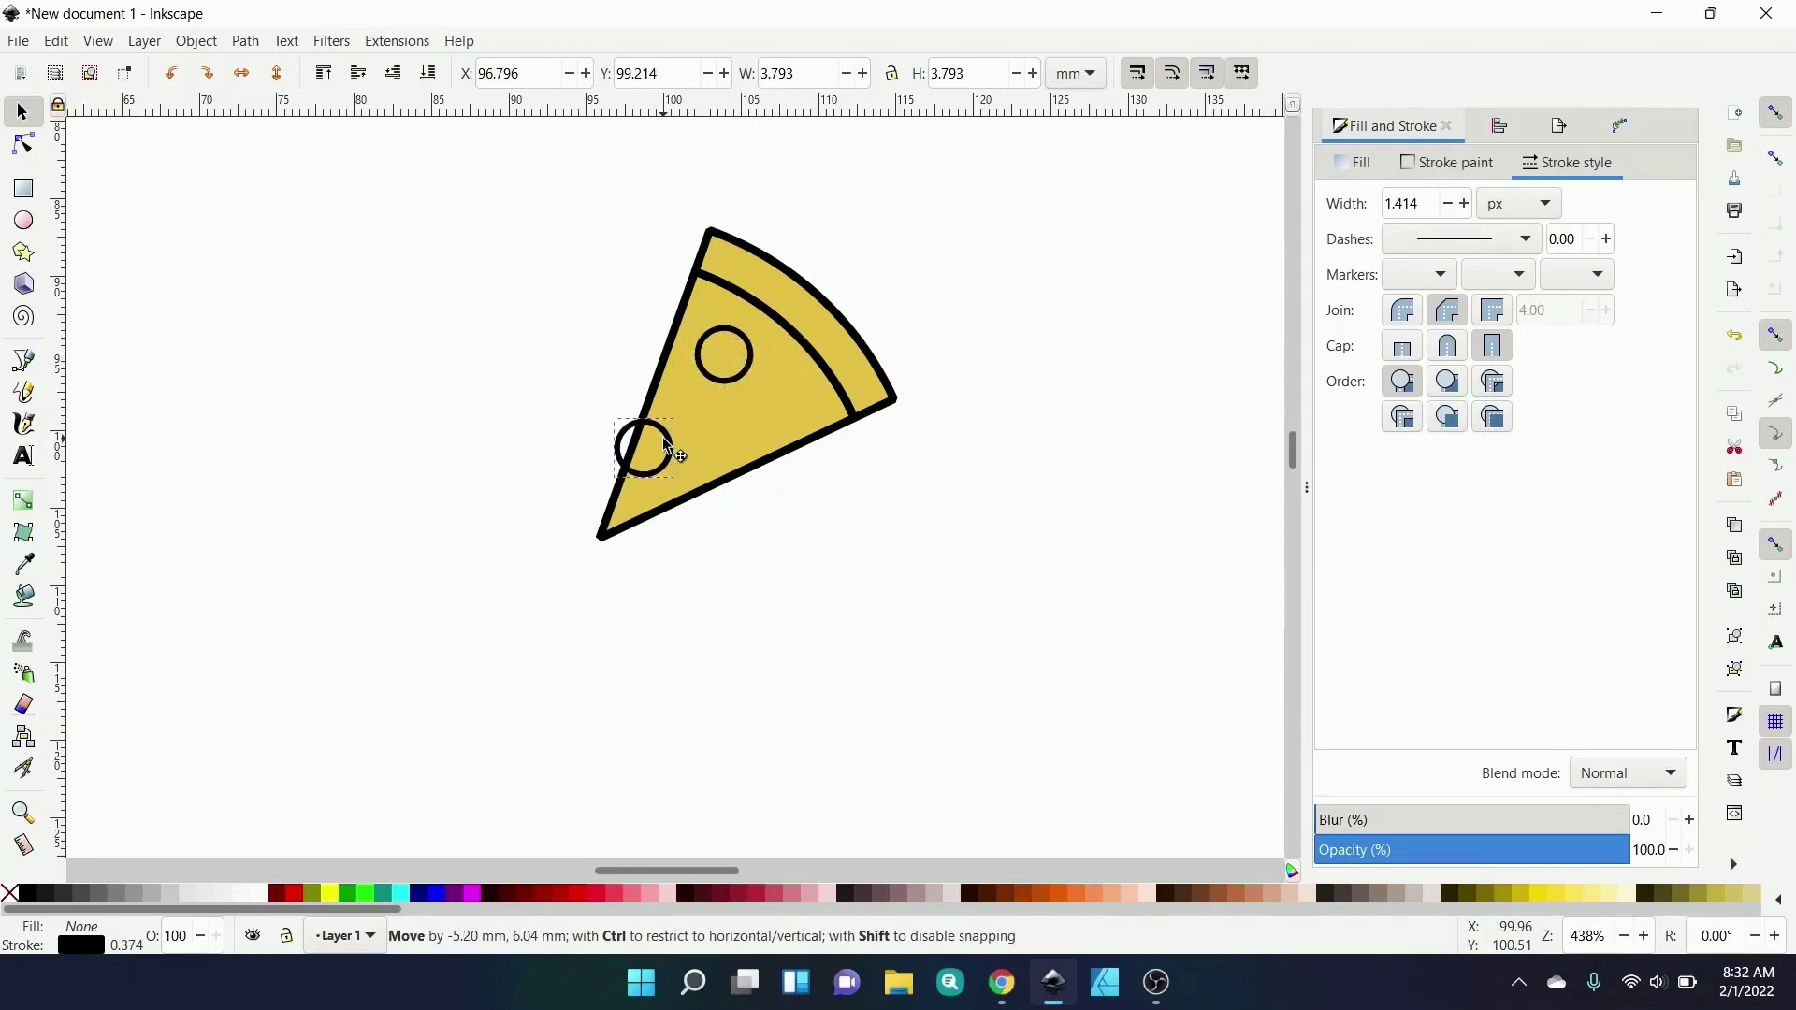
left_click_drag(665, 443, 792, 460)
key("ctrl+d")
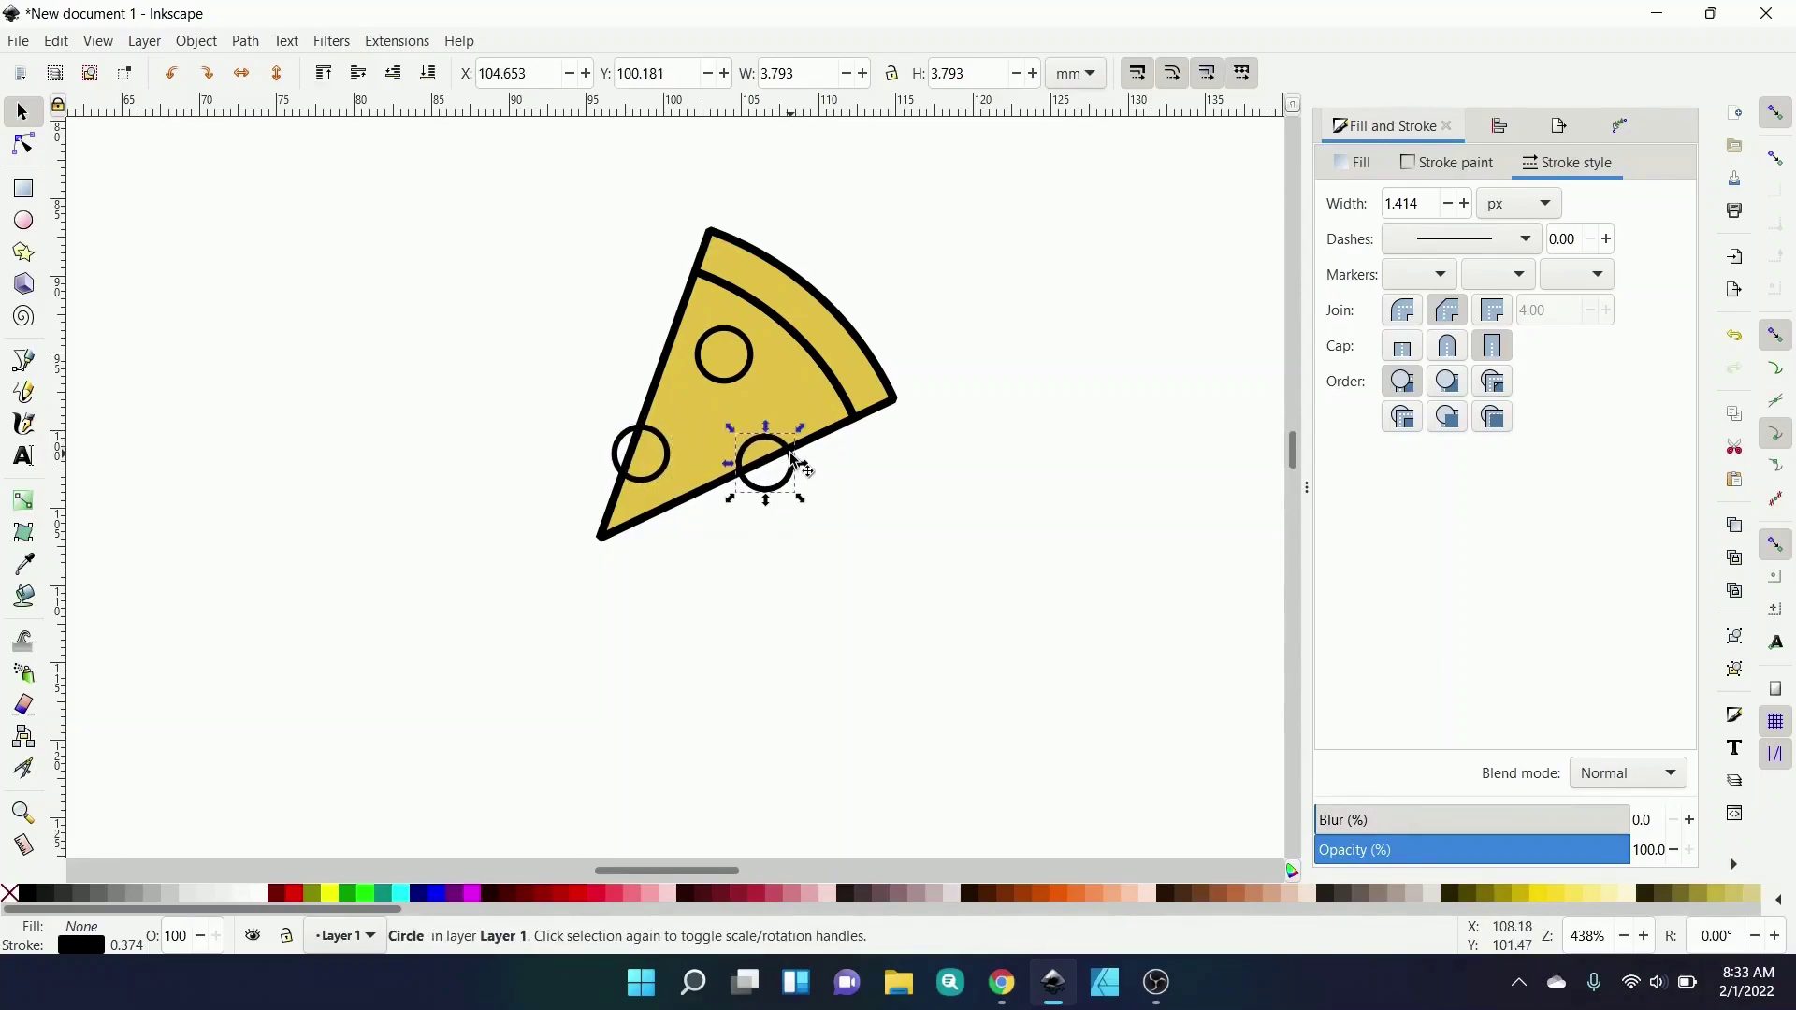
left_click(817, 415)
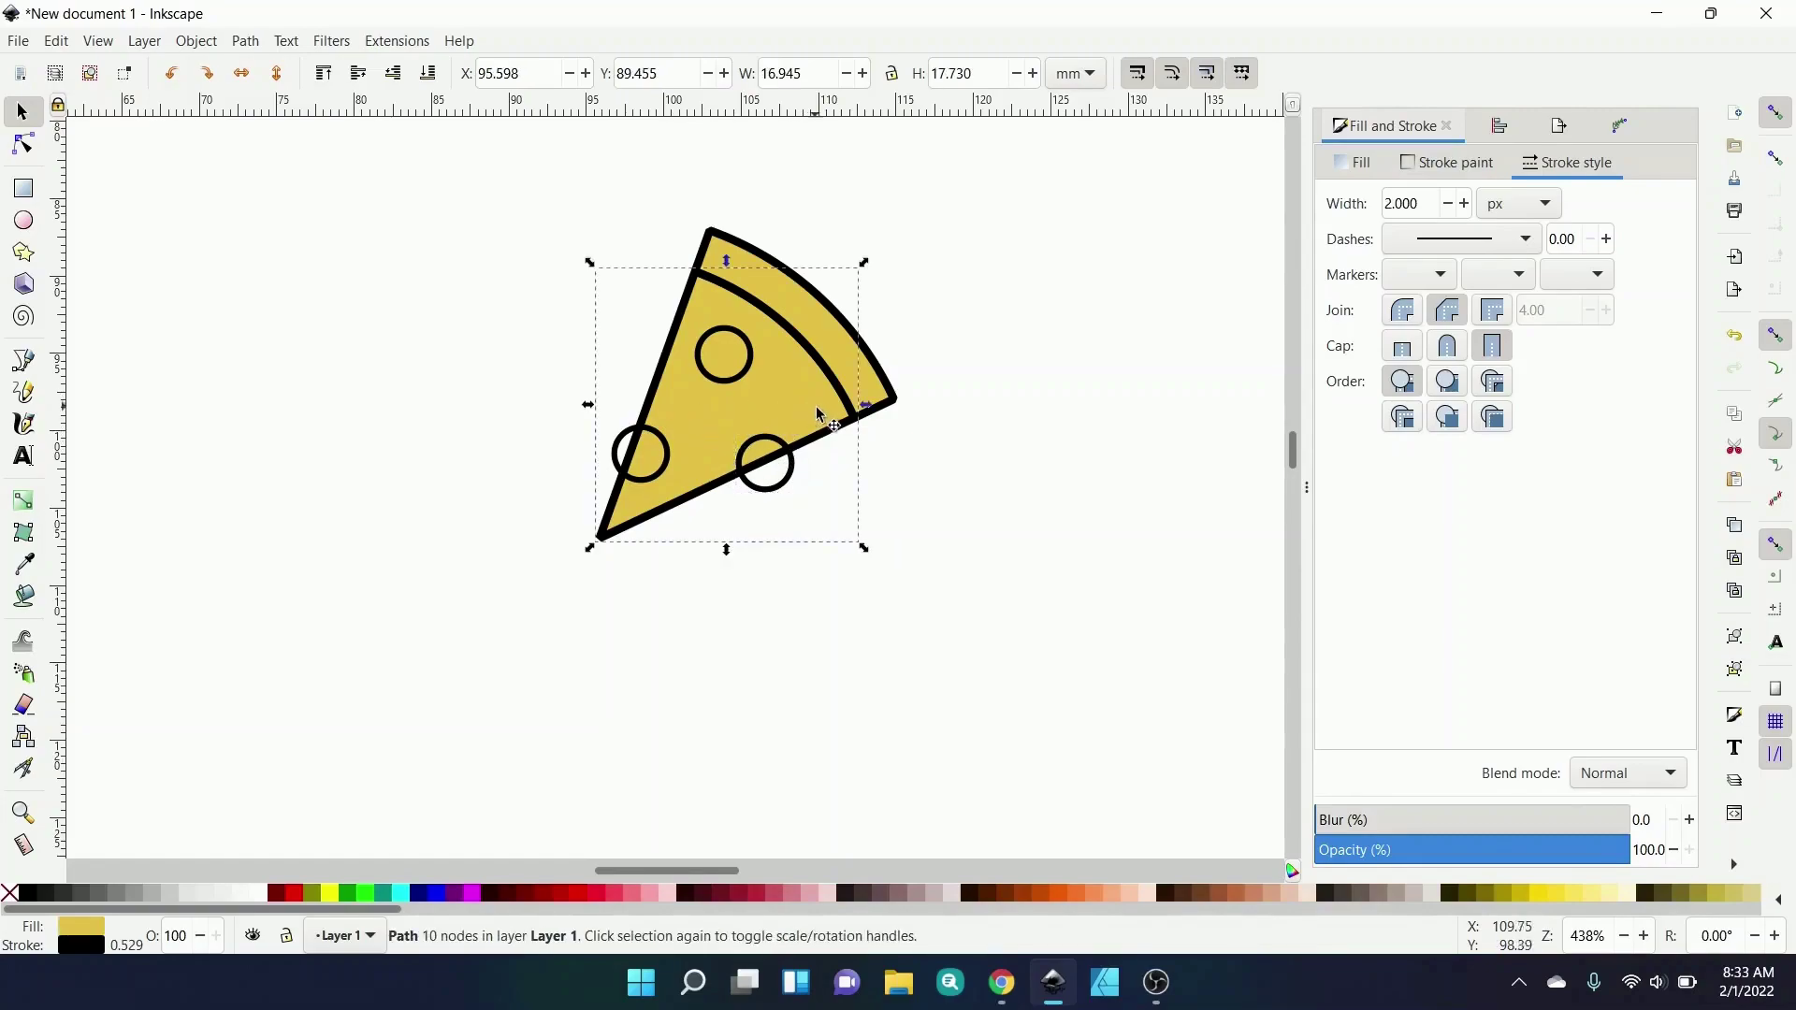
key("Home")
key("shift+Tab")
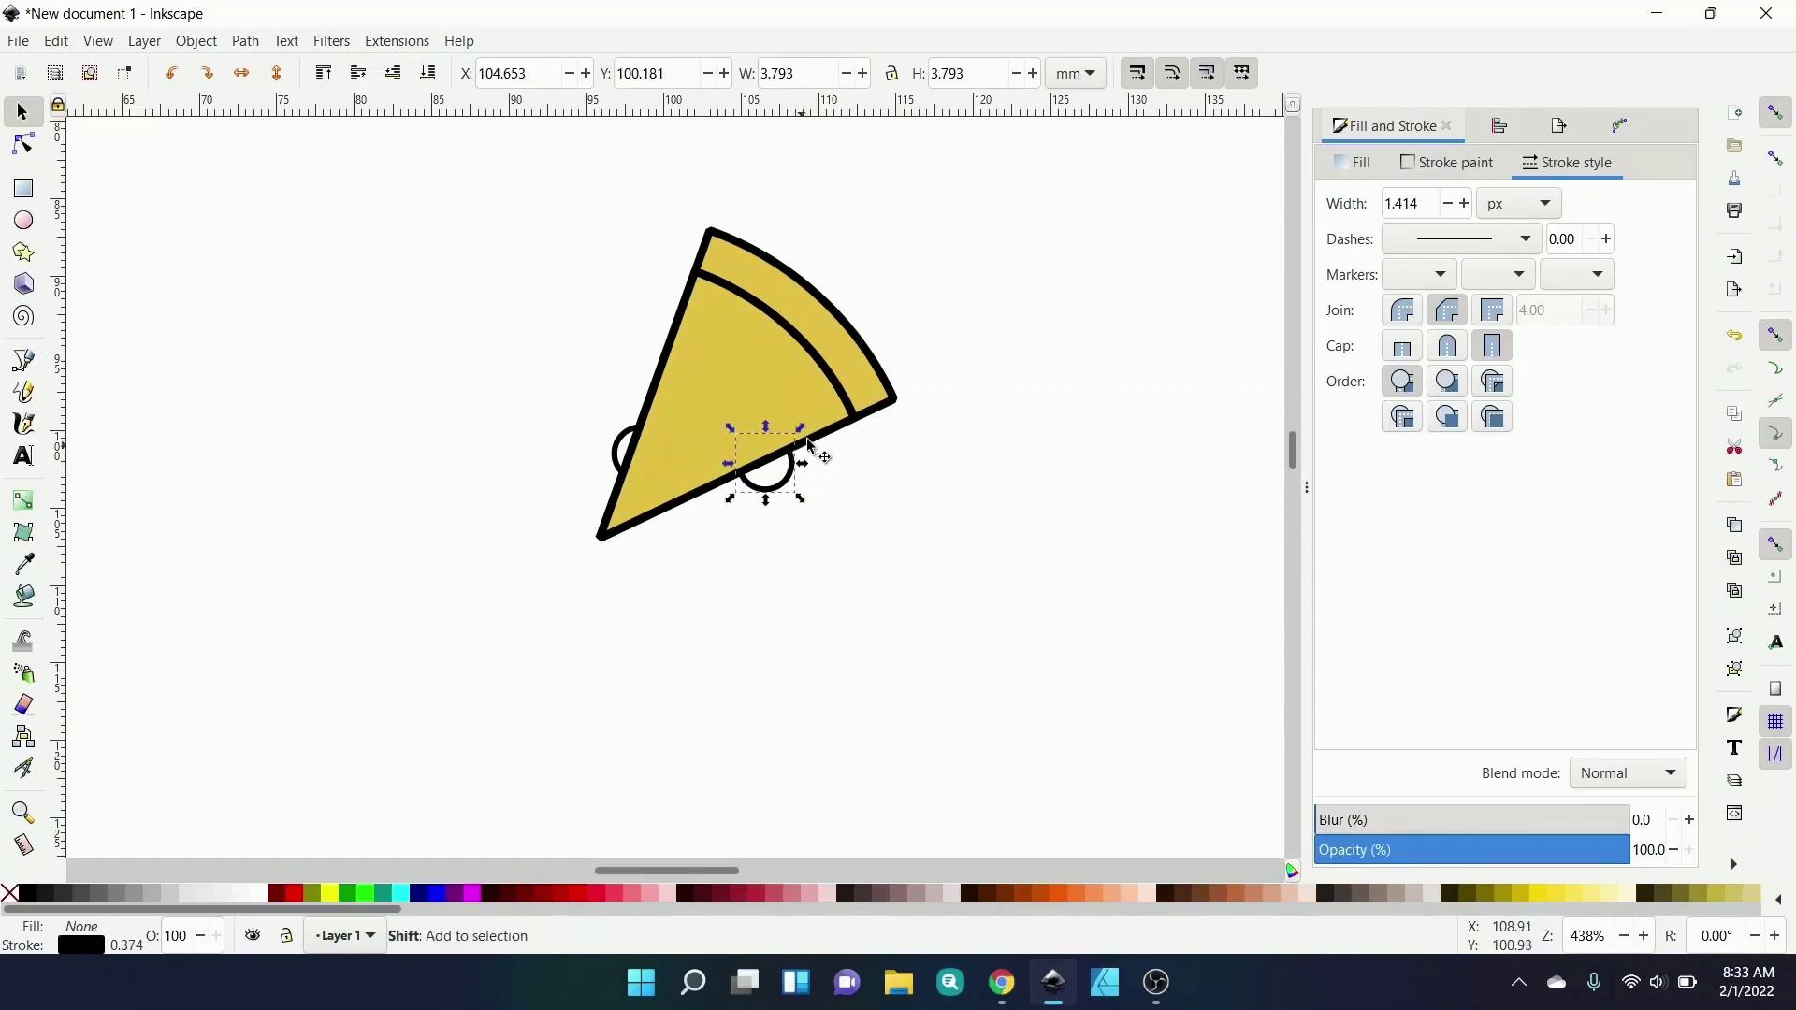
left_click(810, 446, "shift")
- Divide the slice with the bottom circle and delete the piece hanging below
left_click(245, 41)
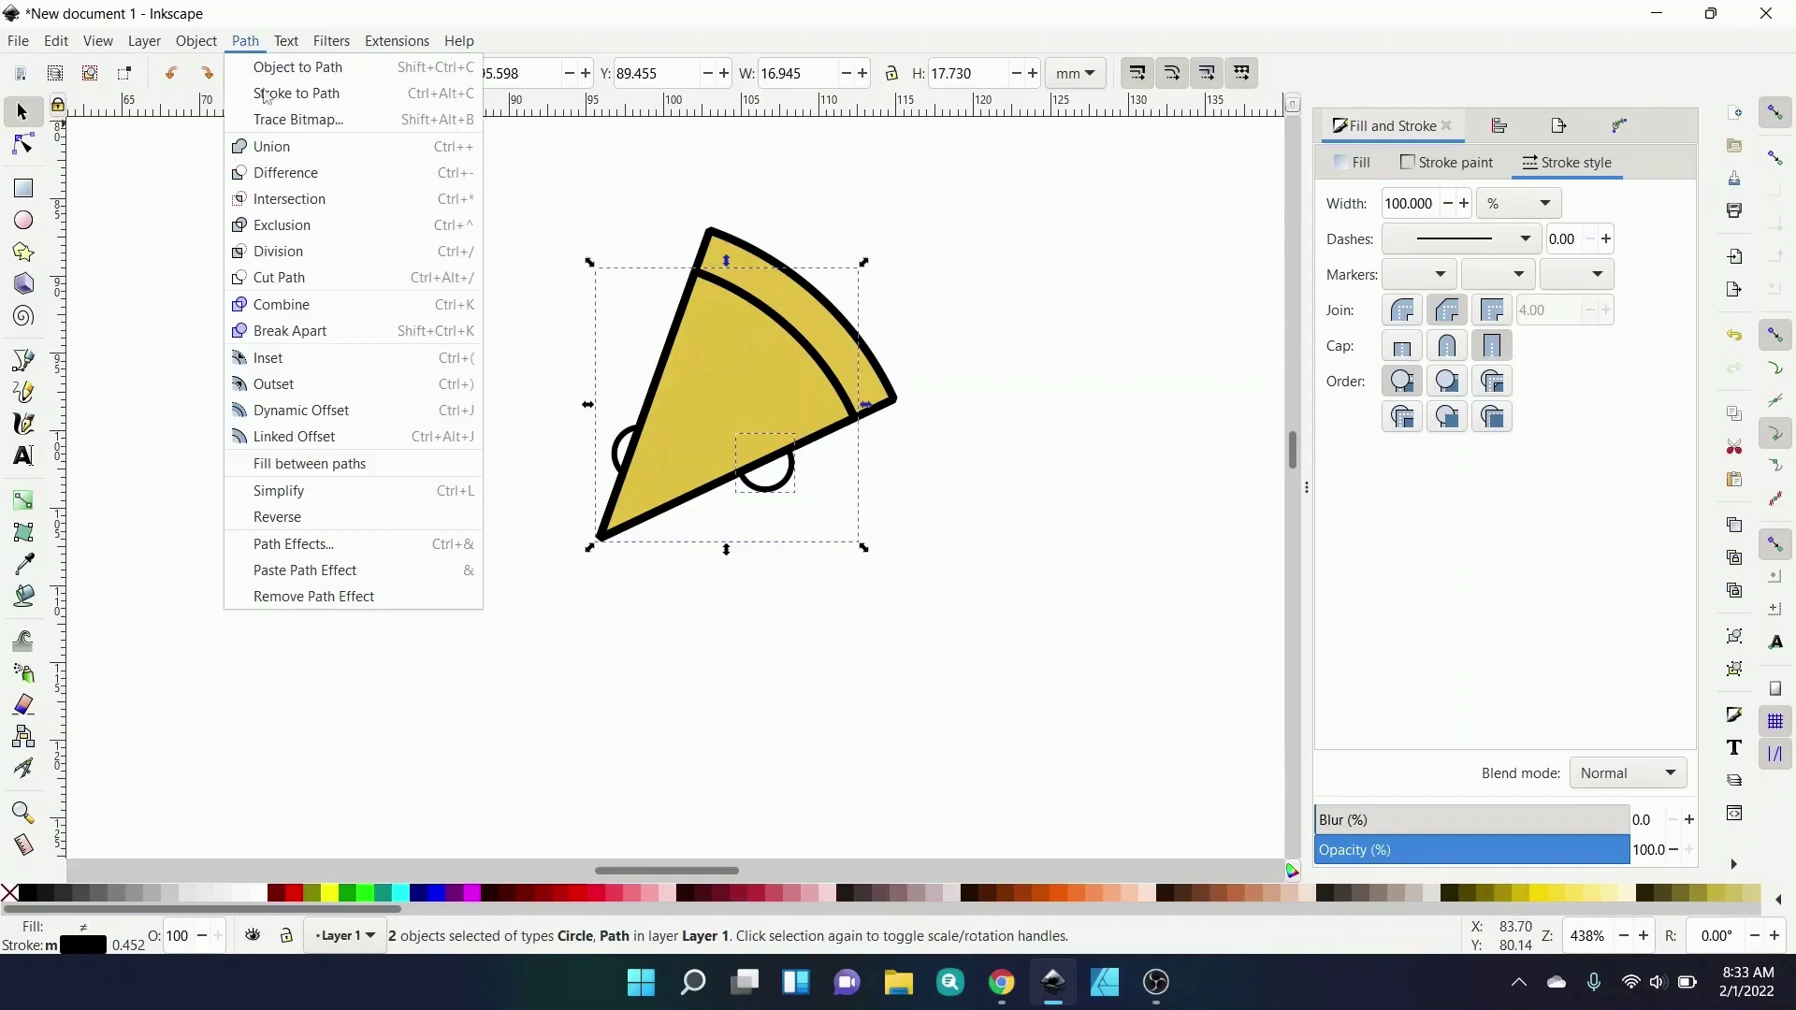
left_click(309, 249)
left_click(762, 551)
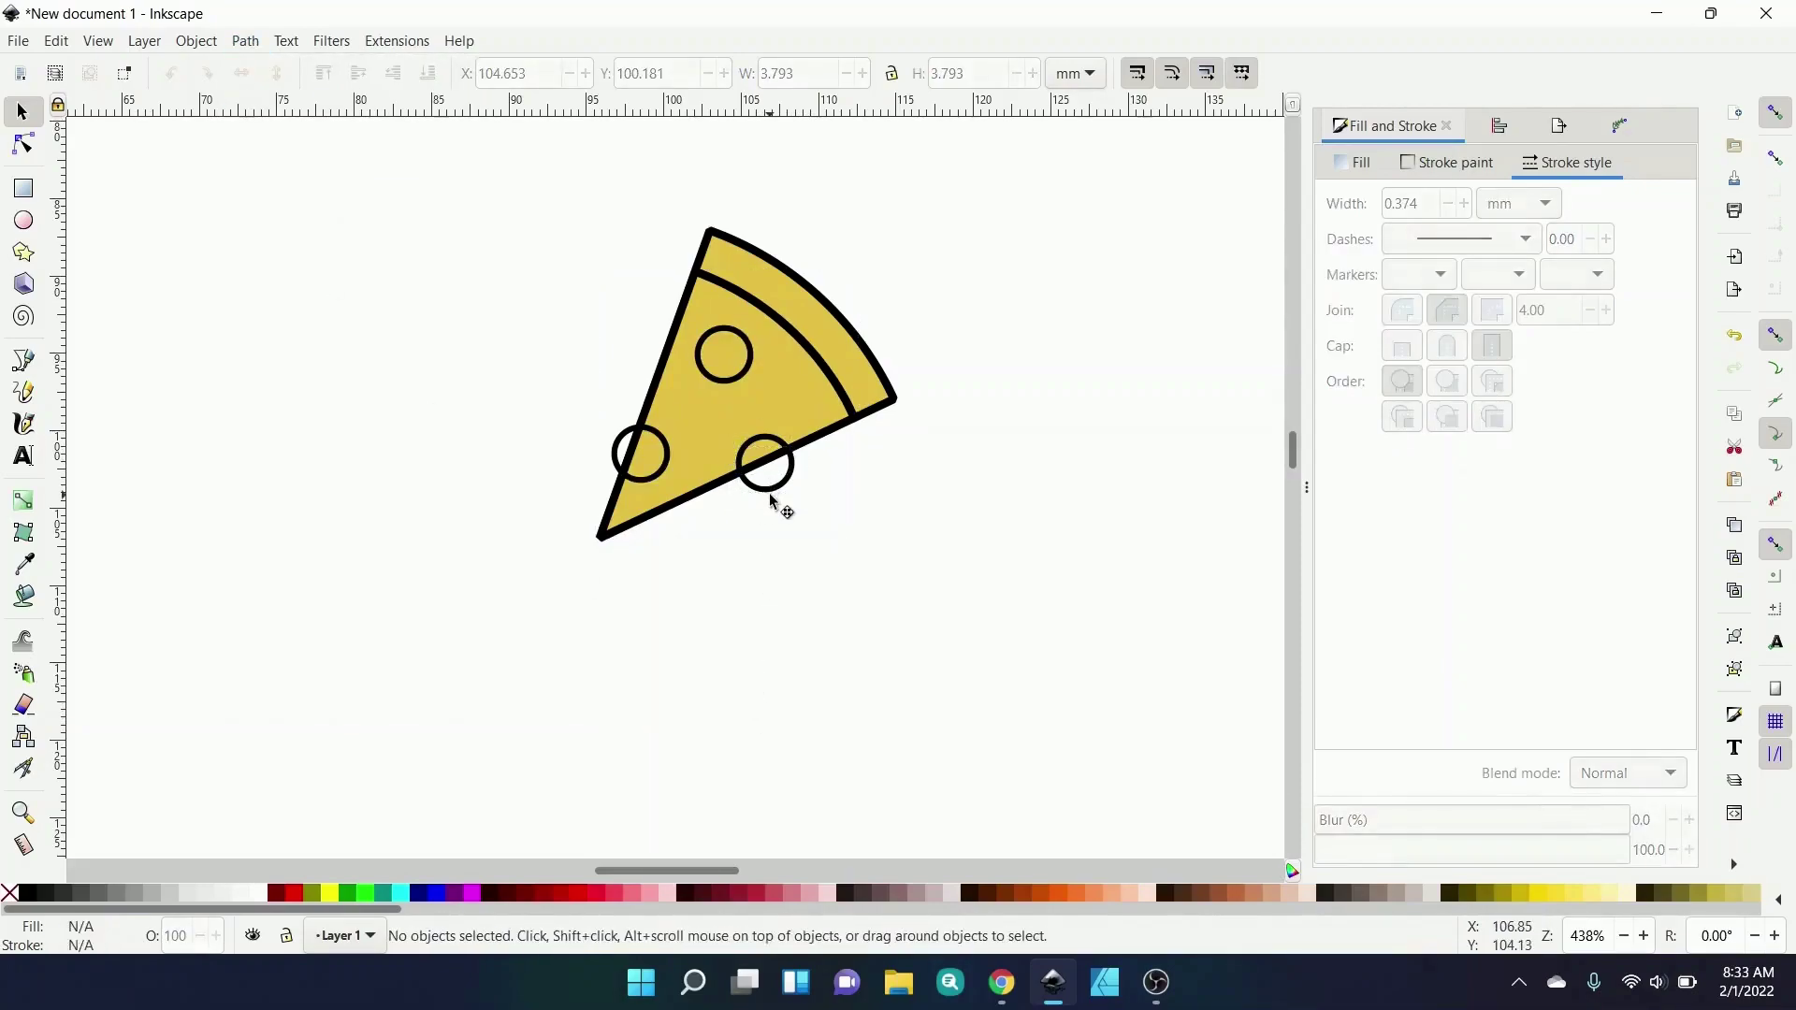
left_click(771, 492)
key("Delete")
- Divide the slice with the left circle and delete the piece outside the edge
left_click(700, 447)
key("Delete")
left_click(634, 453)
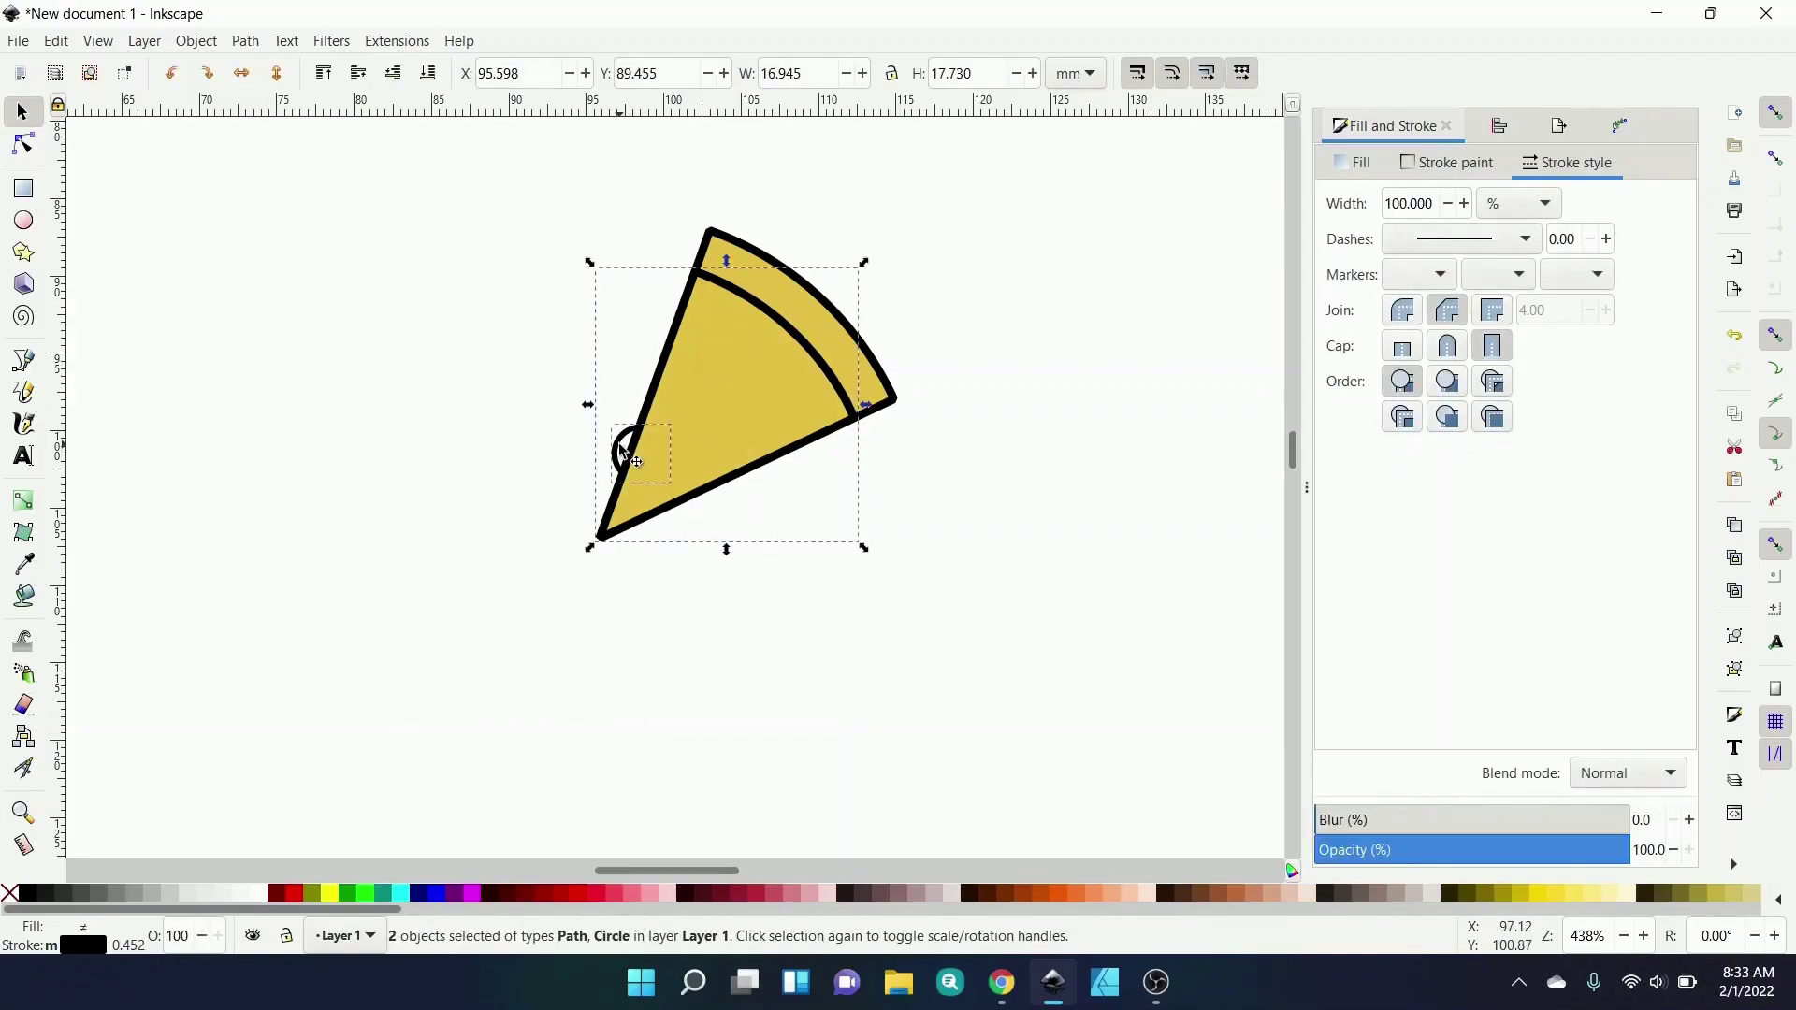
left_click(245, 41)
left_click(289, 251)
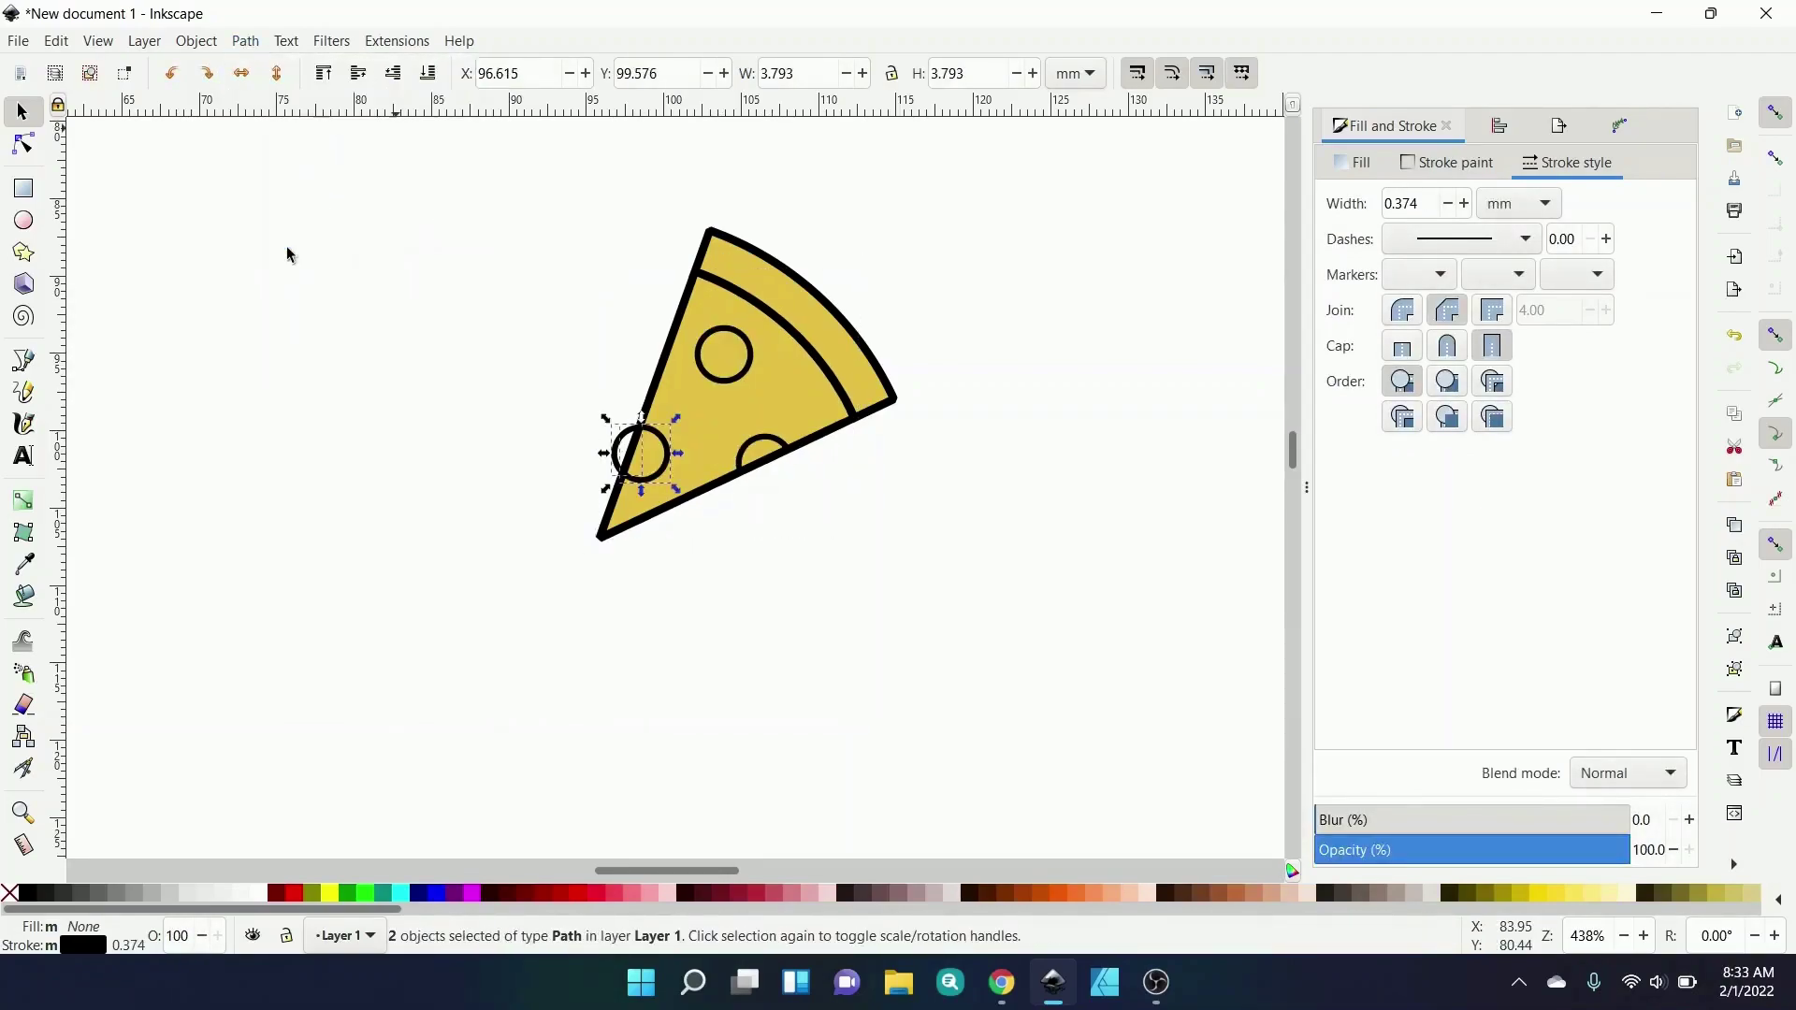
left_click(425, 395)
left_click(633, 458)
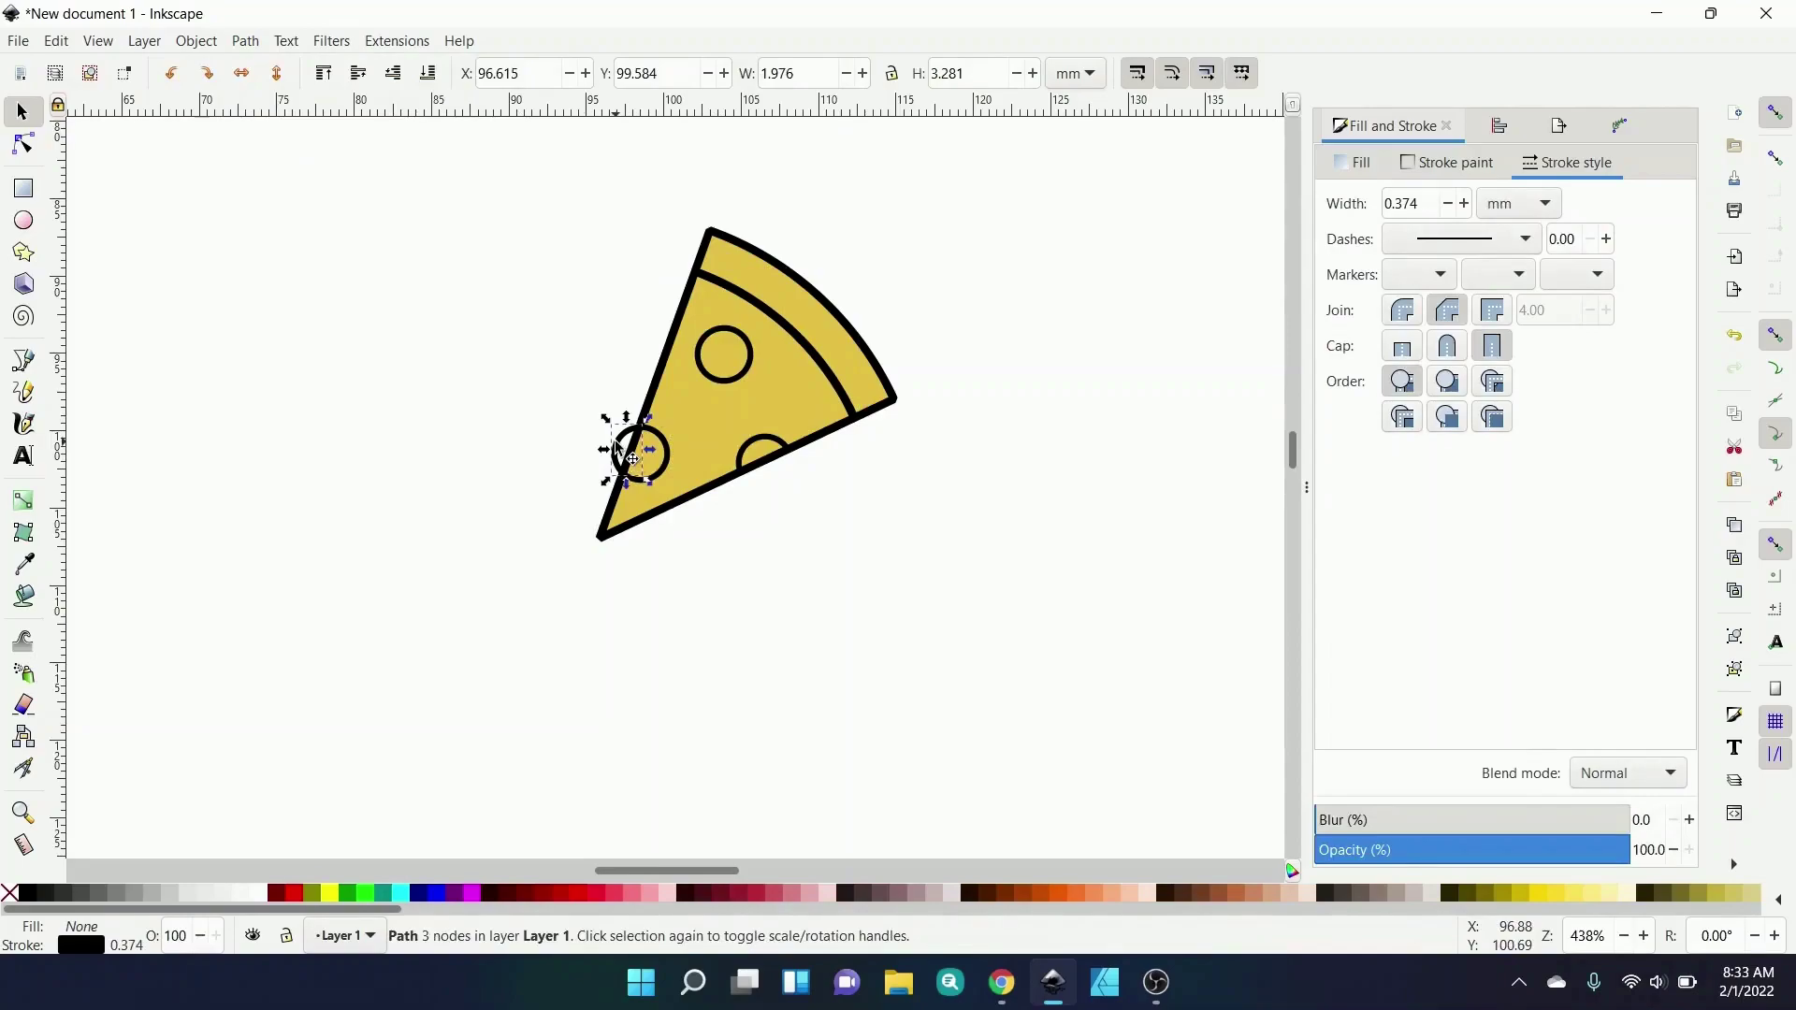
key("Delete")
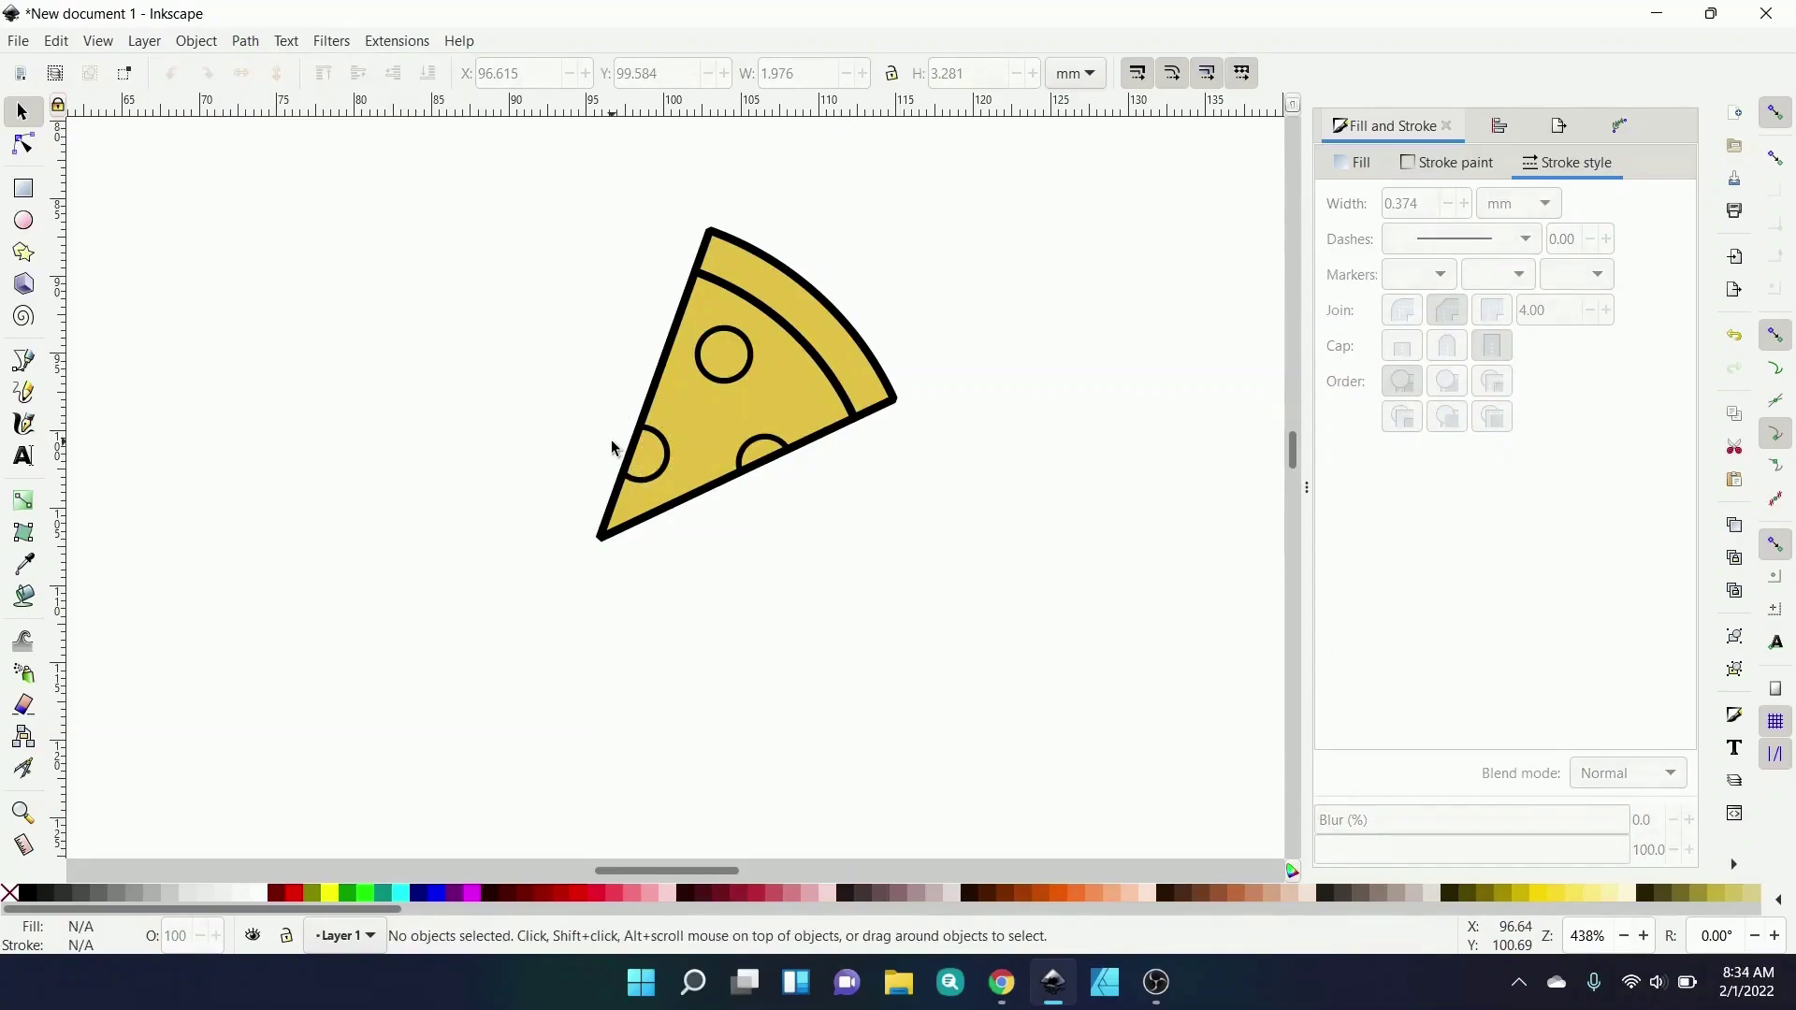
left_click(844, 365)
- Set the crust fill colour to tan d5996f
left_click(1353, 162)
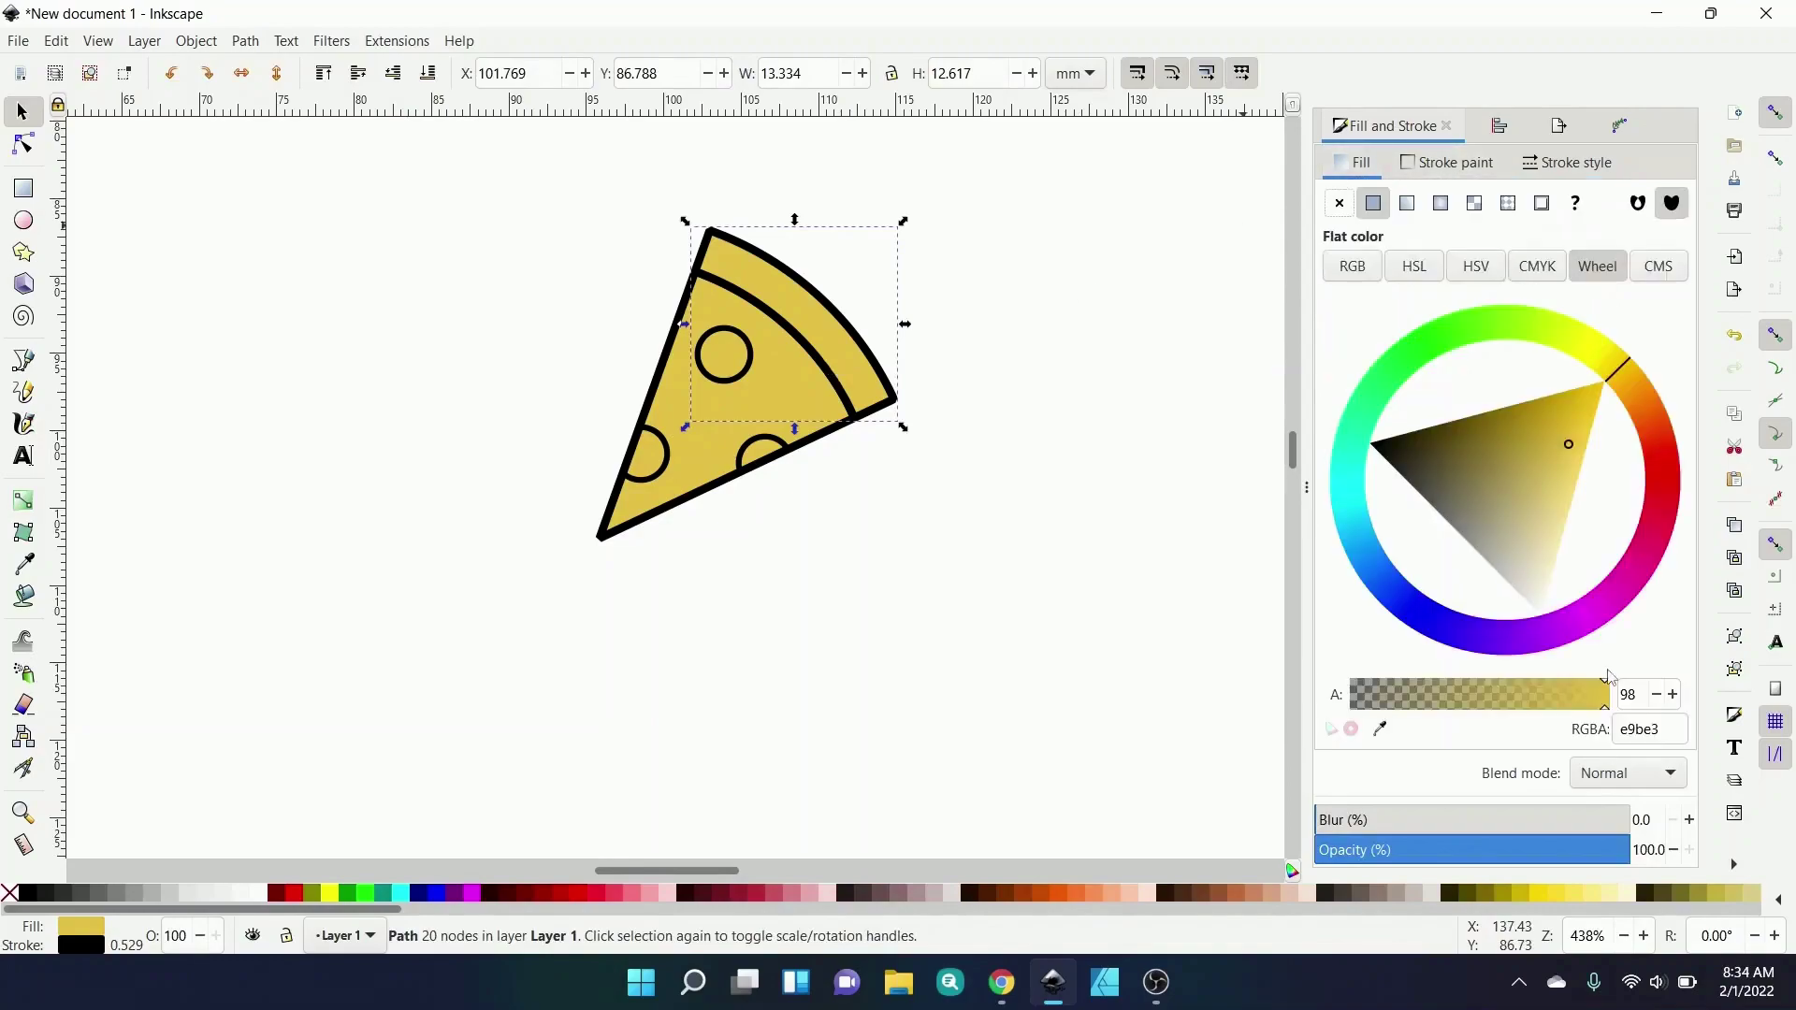
double_click(1645, 728)
type("d5")
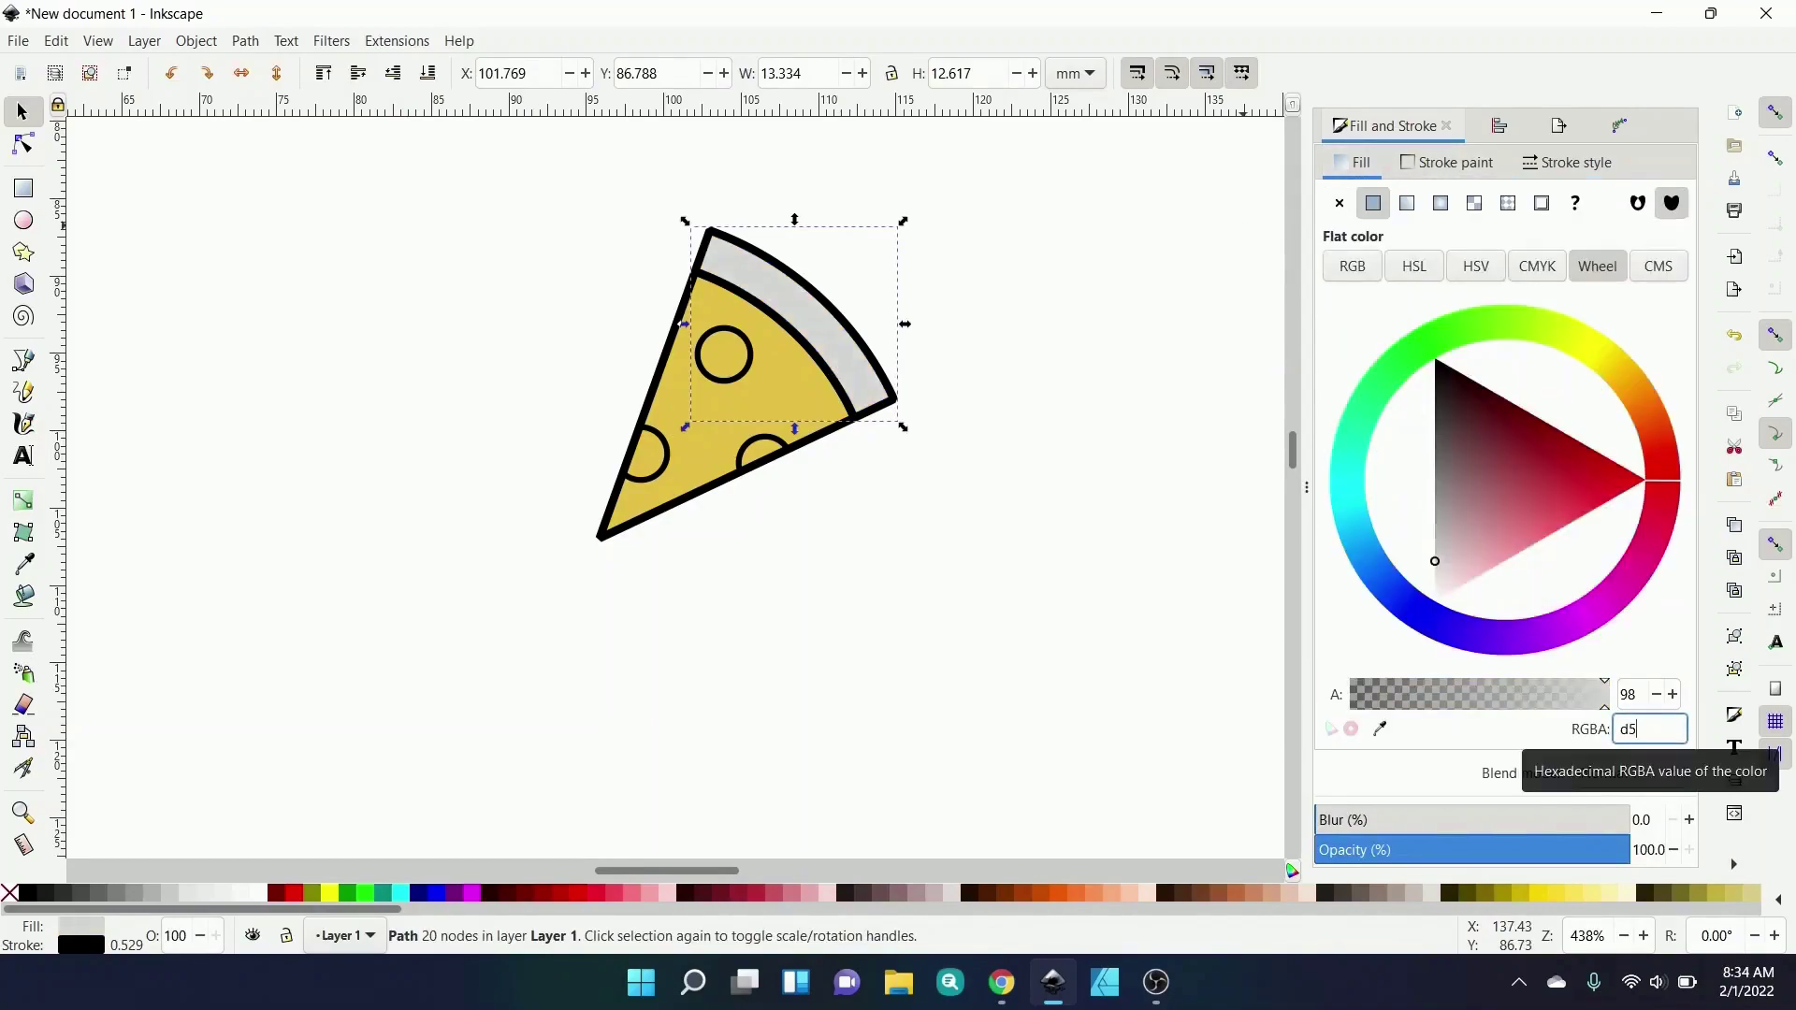
type("996f")
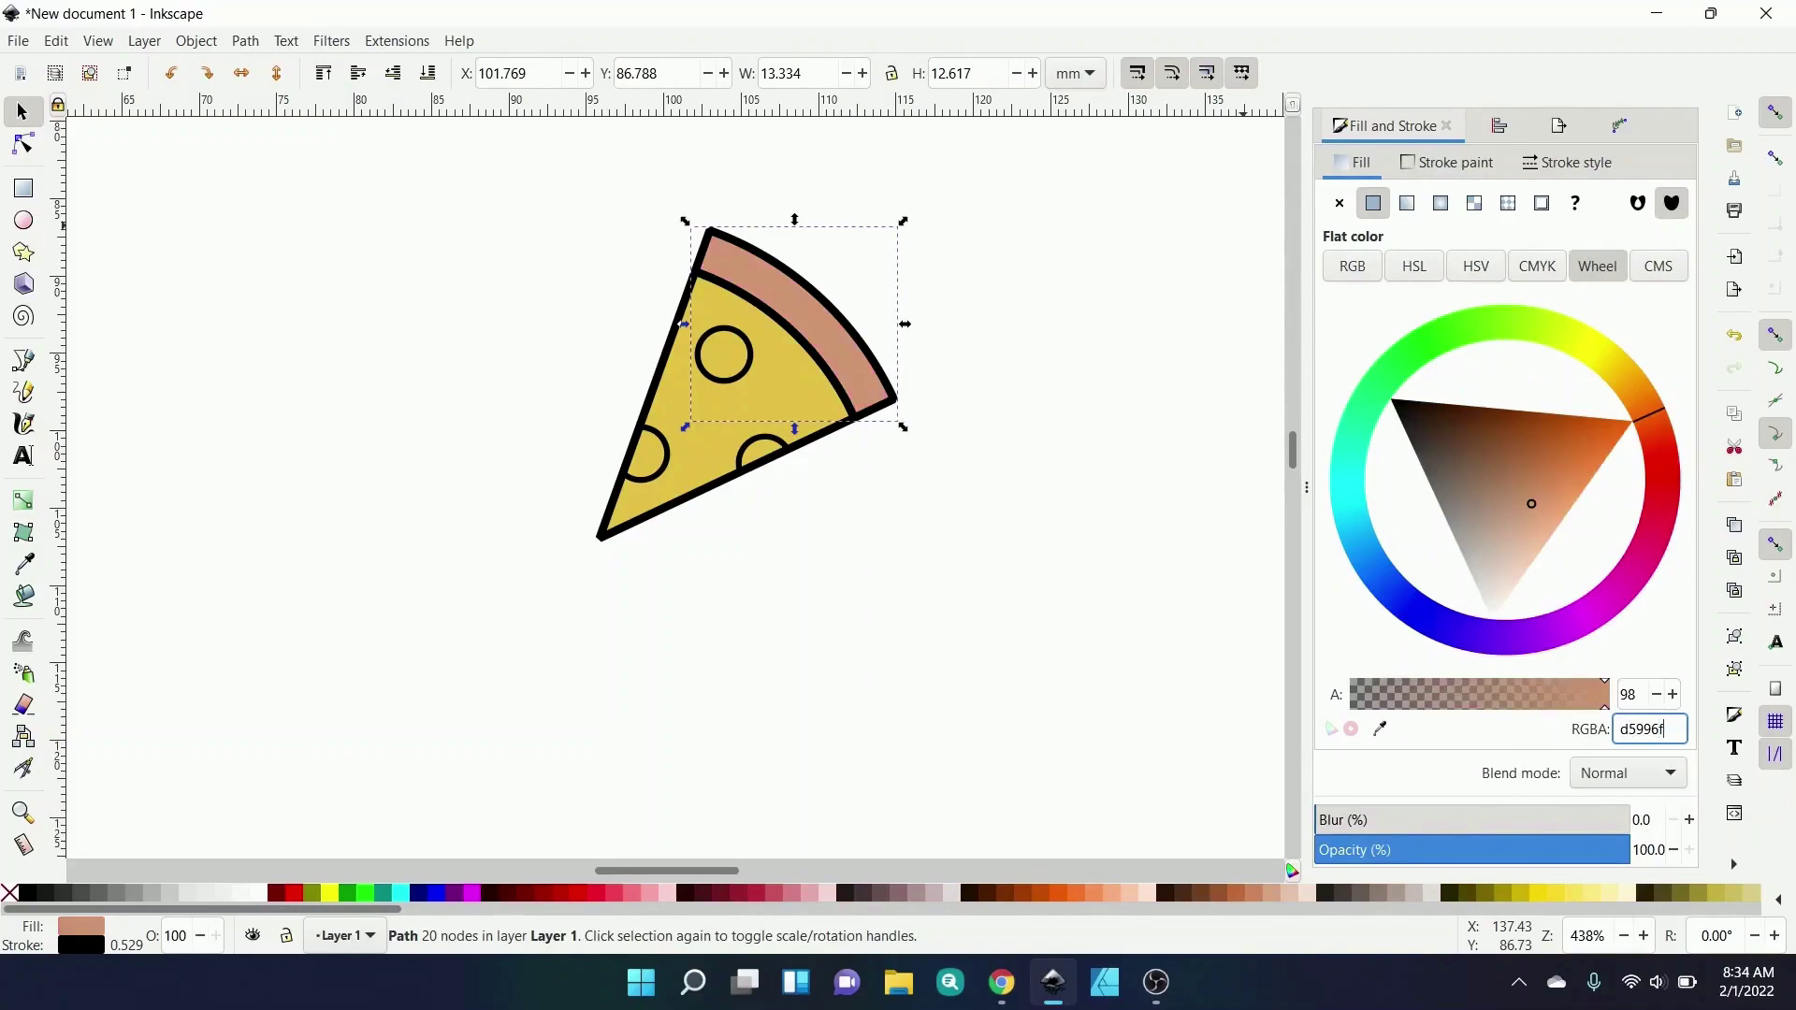
left_click(1000, 608)
- Give the top pepperoni circle a flat red fill of dc784e
left_click(723, 369)
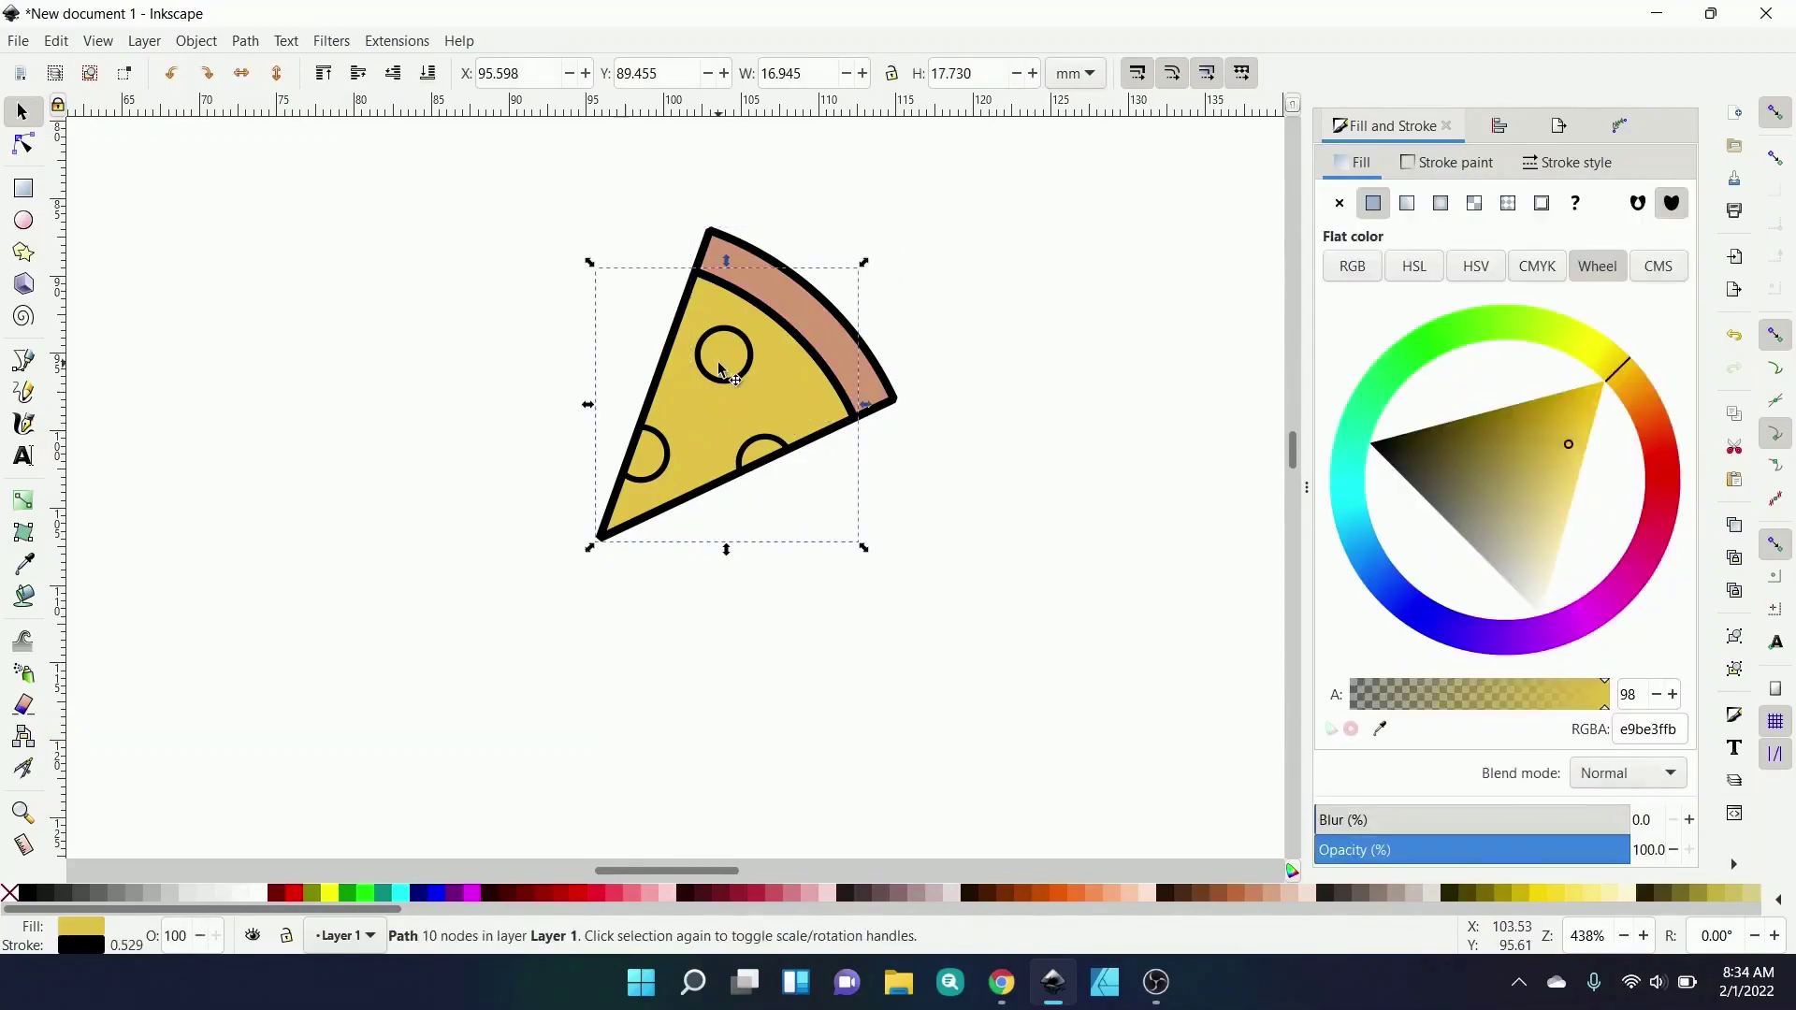
key("n")
left_click(713, 373)
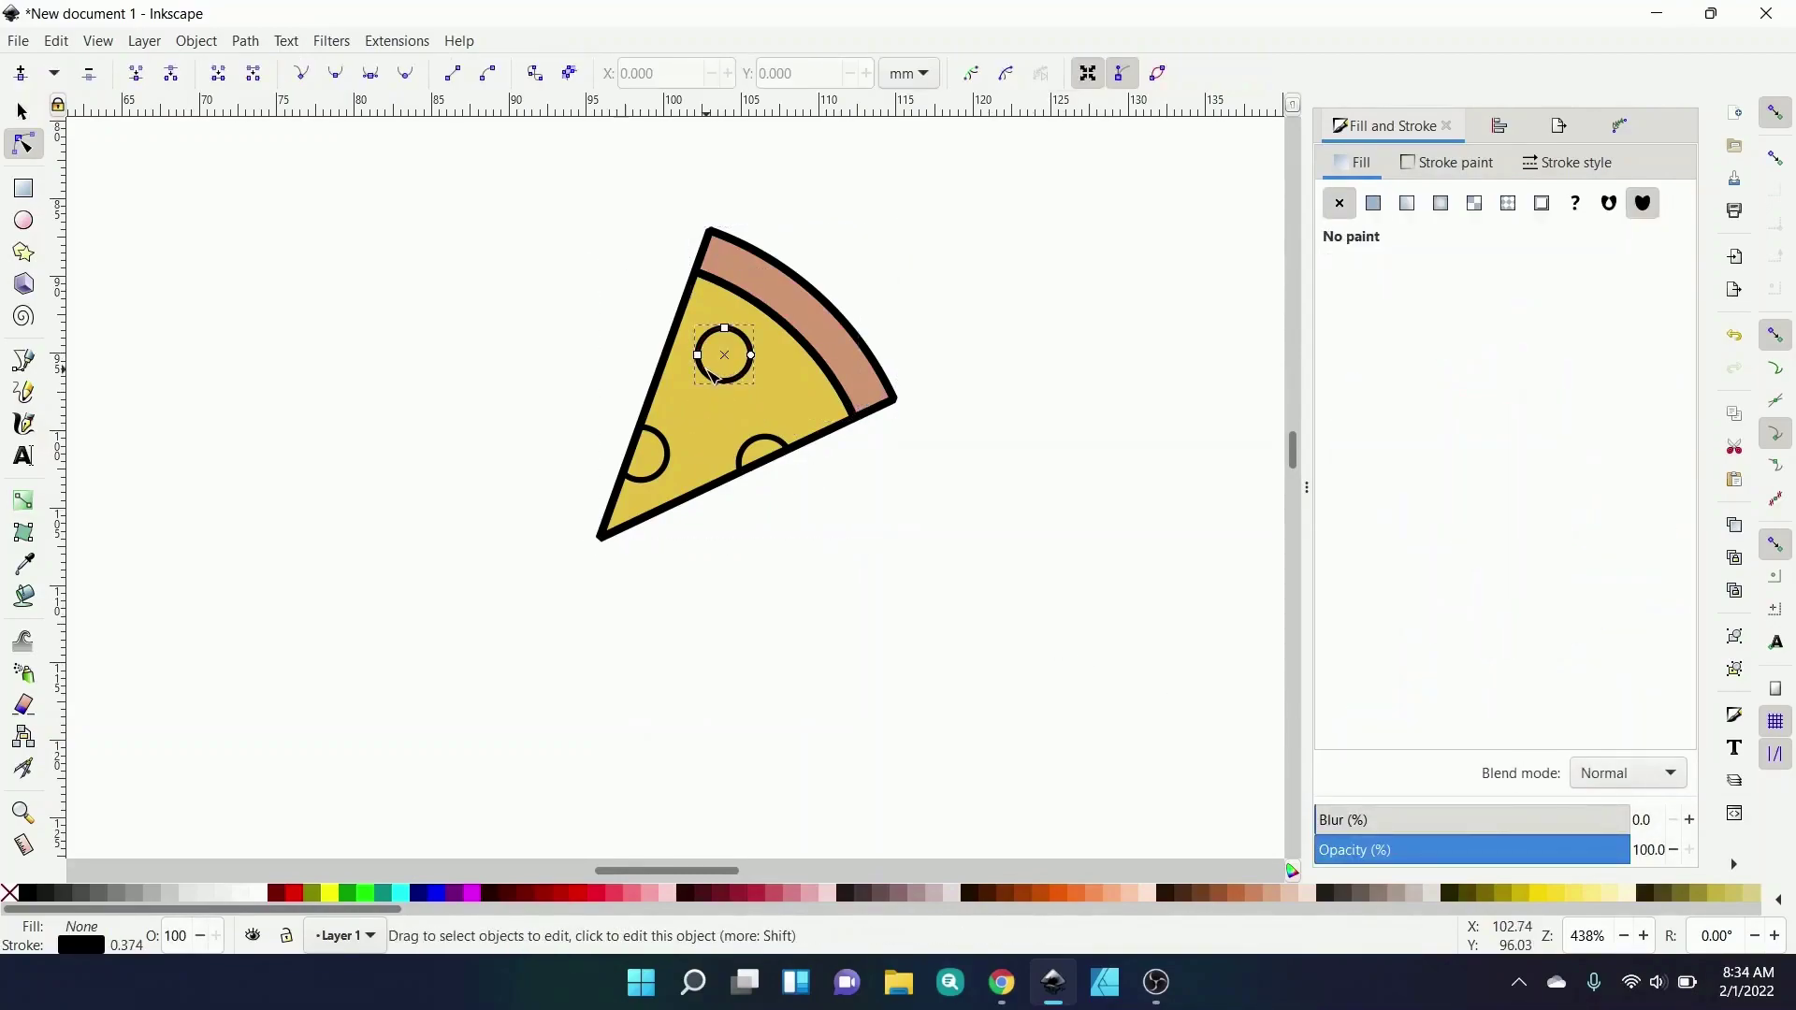
key("s")
left_click(1375, 204)
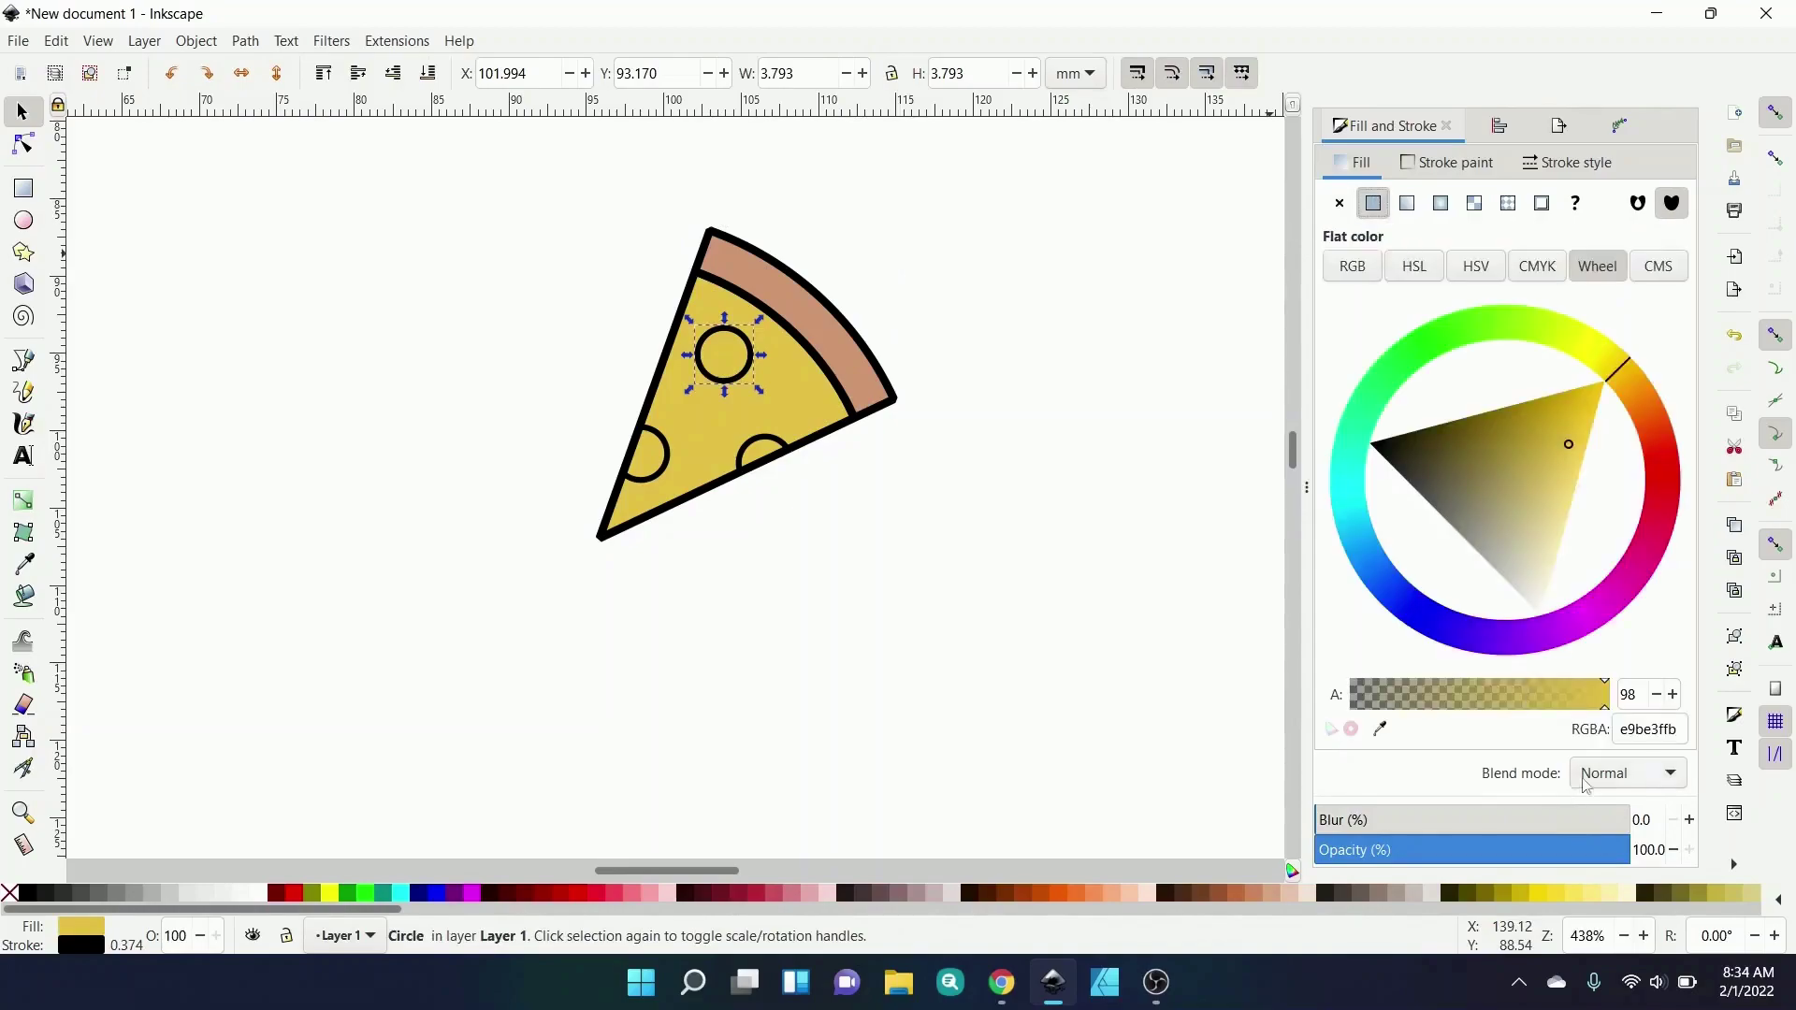
double_click(1643, 729)
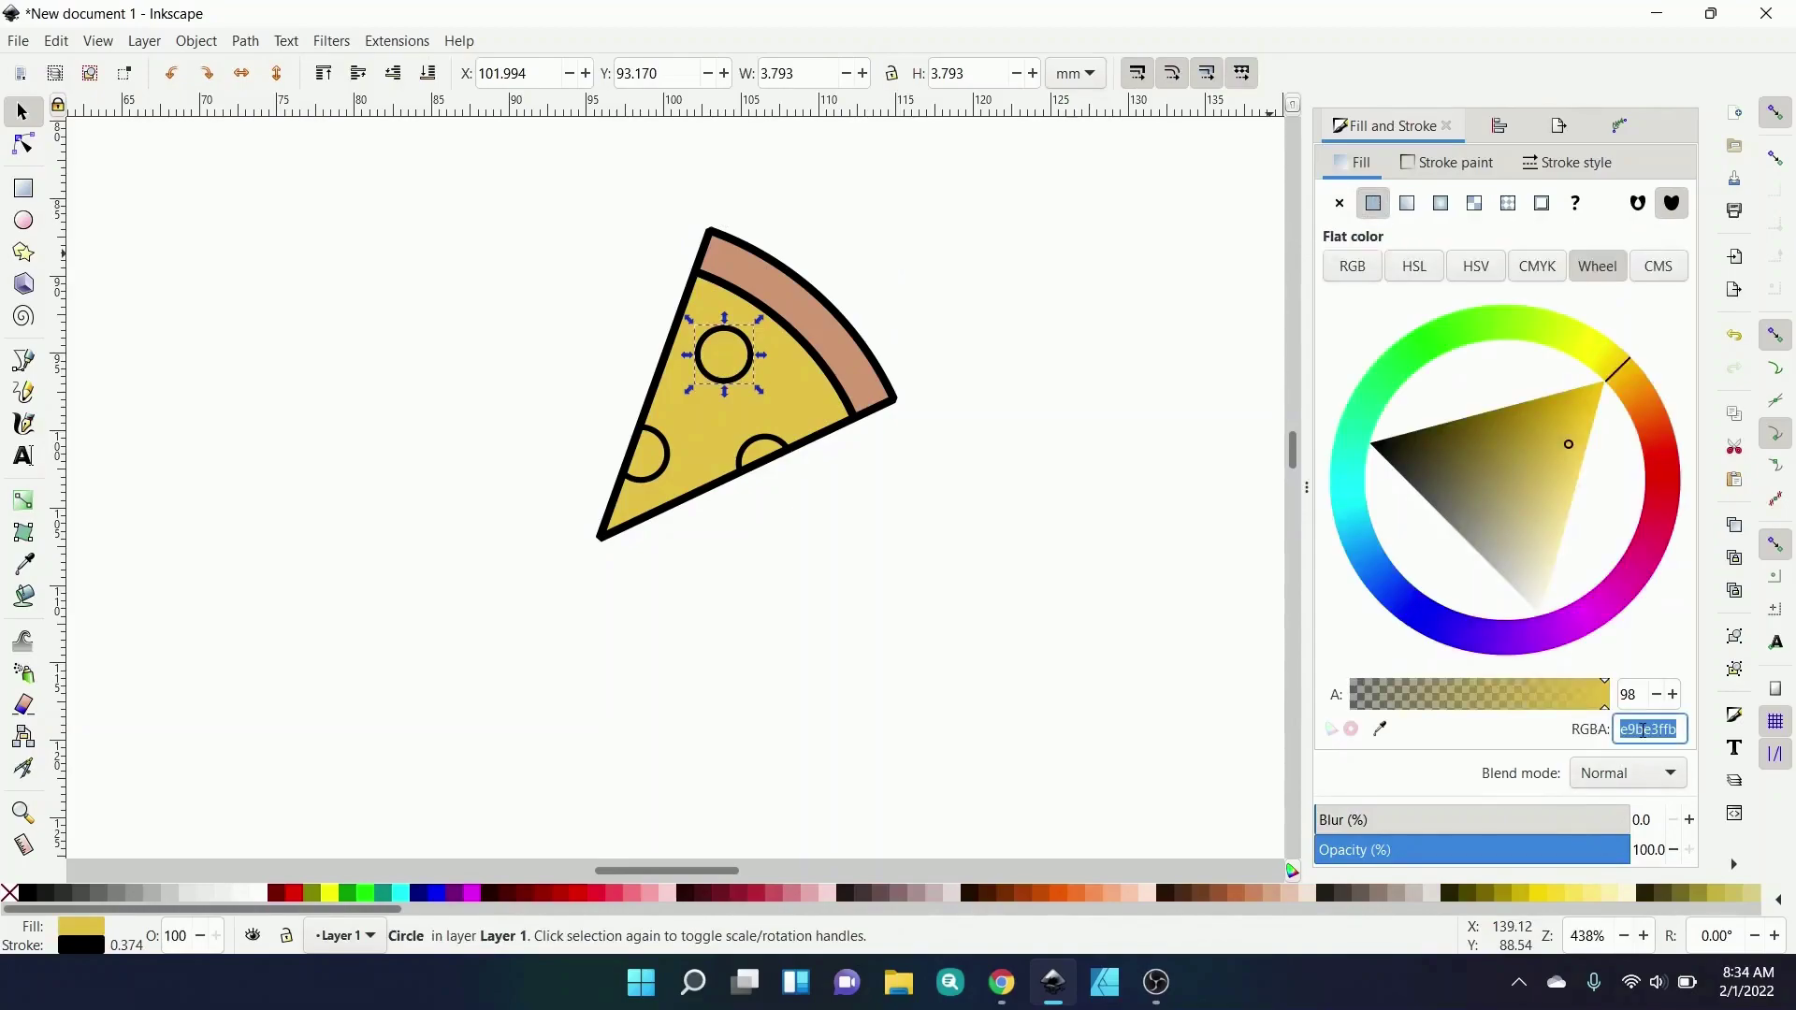
type("dc7")
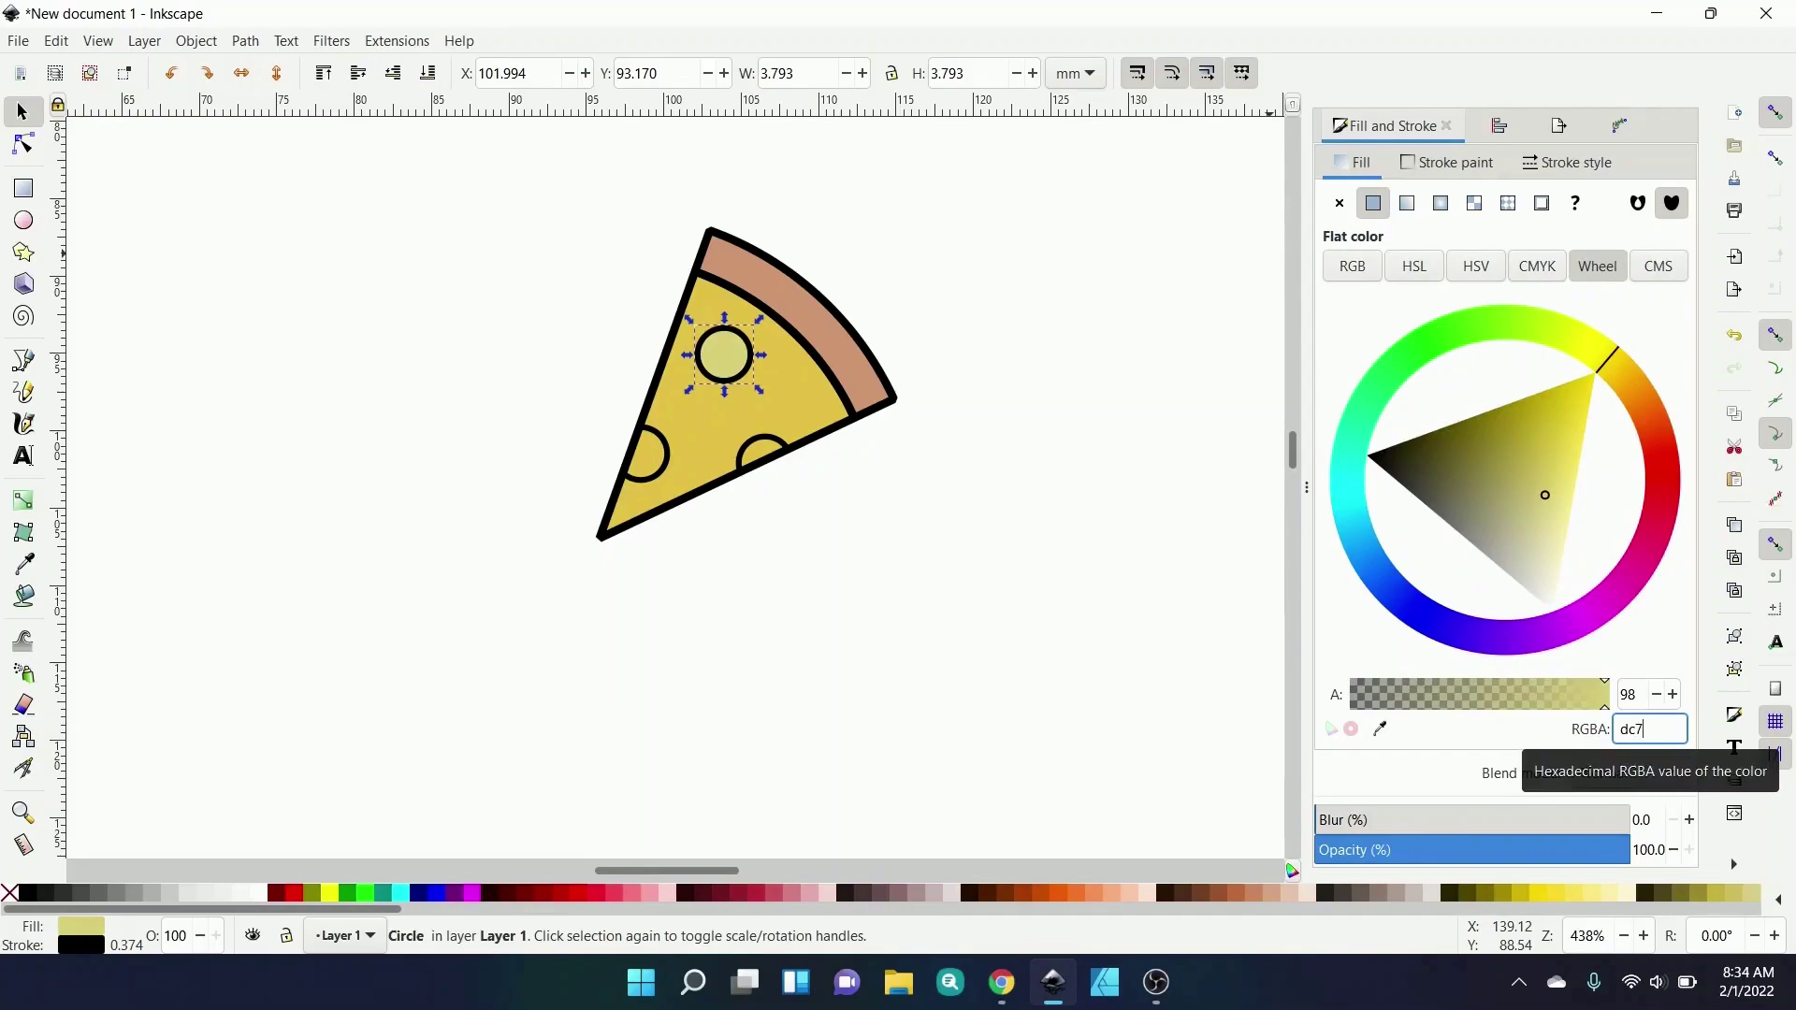
type("84e")
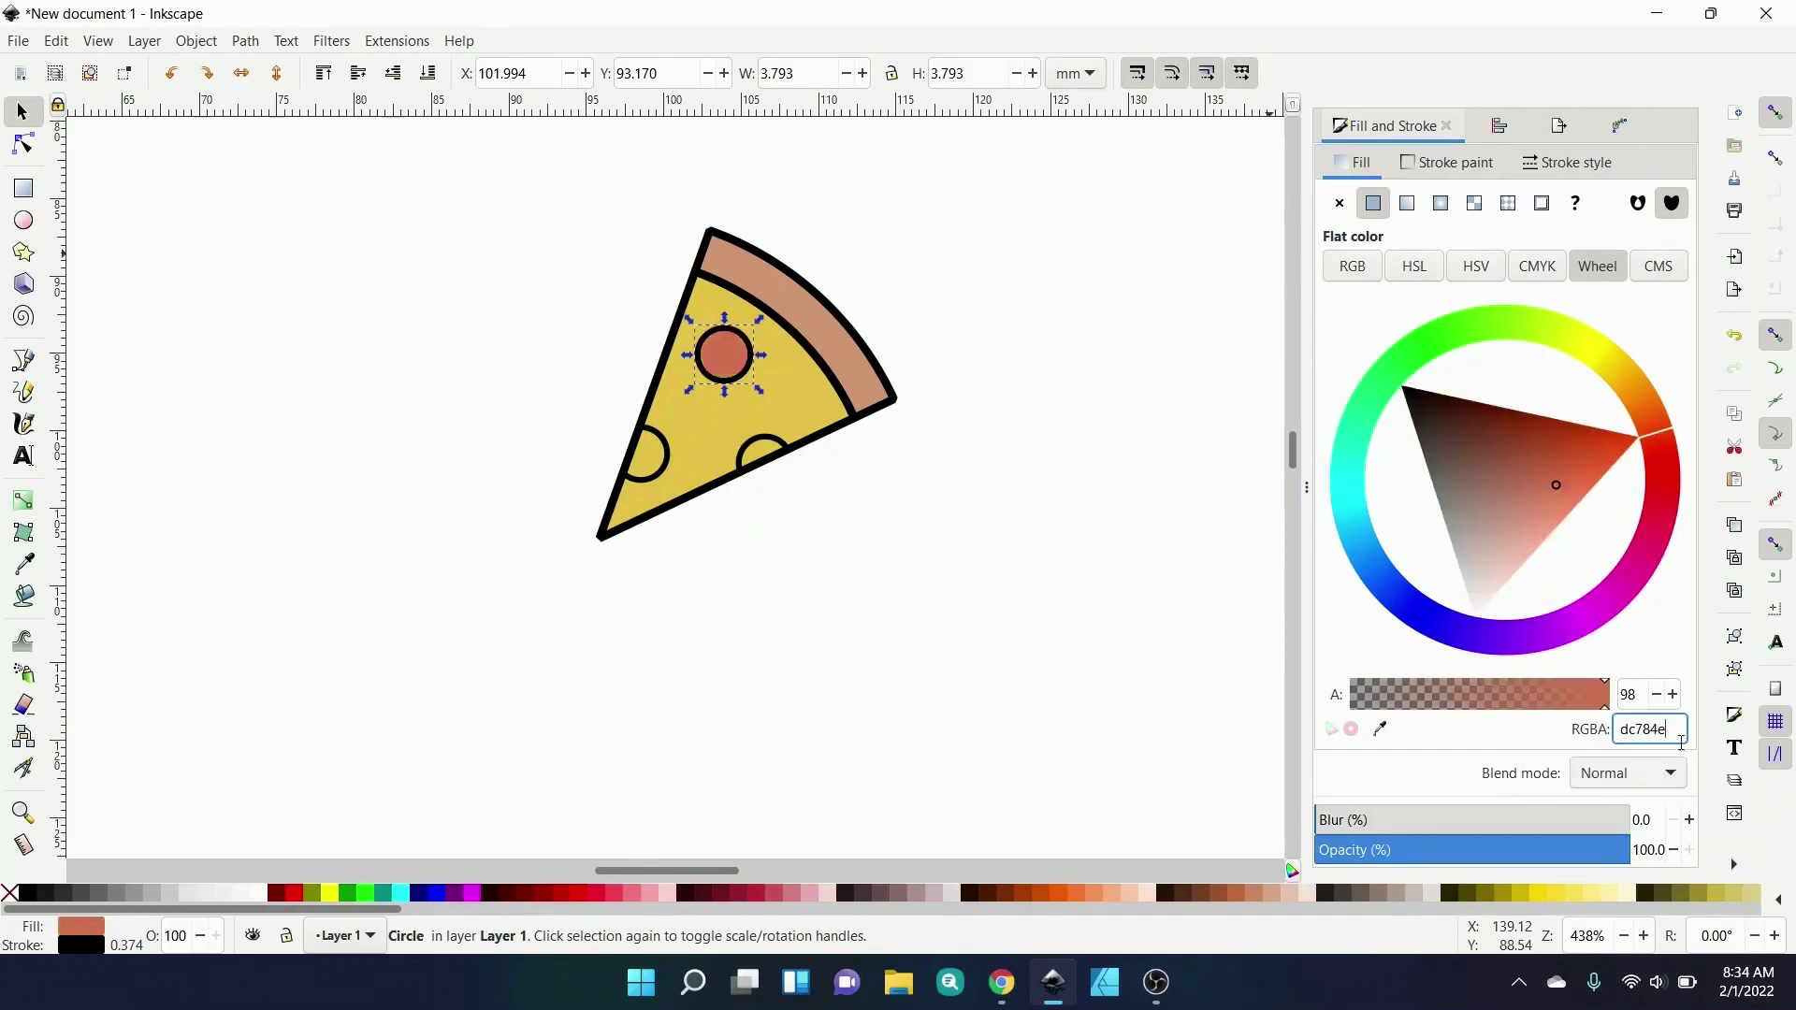
left_click_drag(1675, 733, 1599, 737)
key("ctrl+c")
- Fill the left and right pepperoni pieces with the same dc784e red
left_click(690, 462)
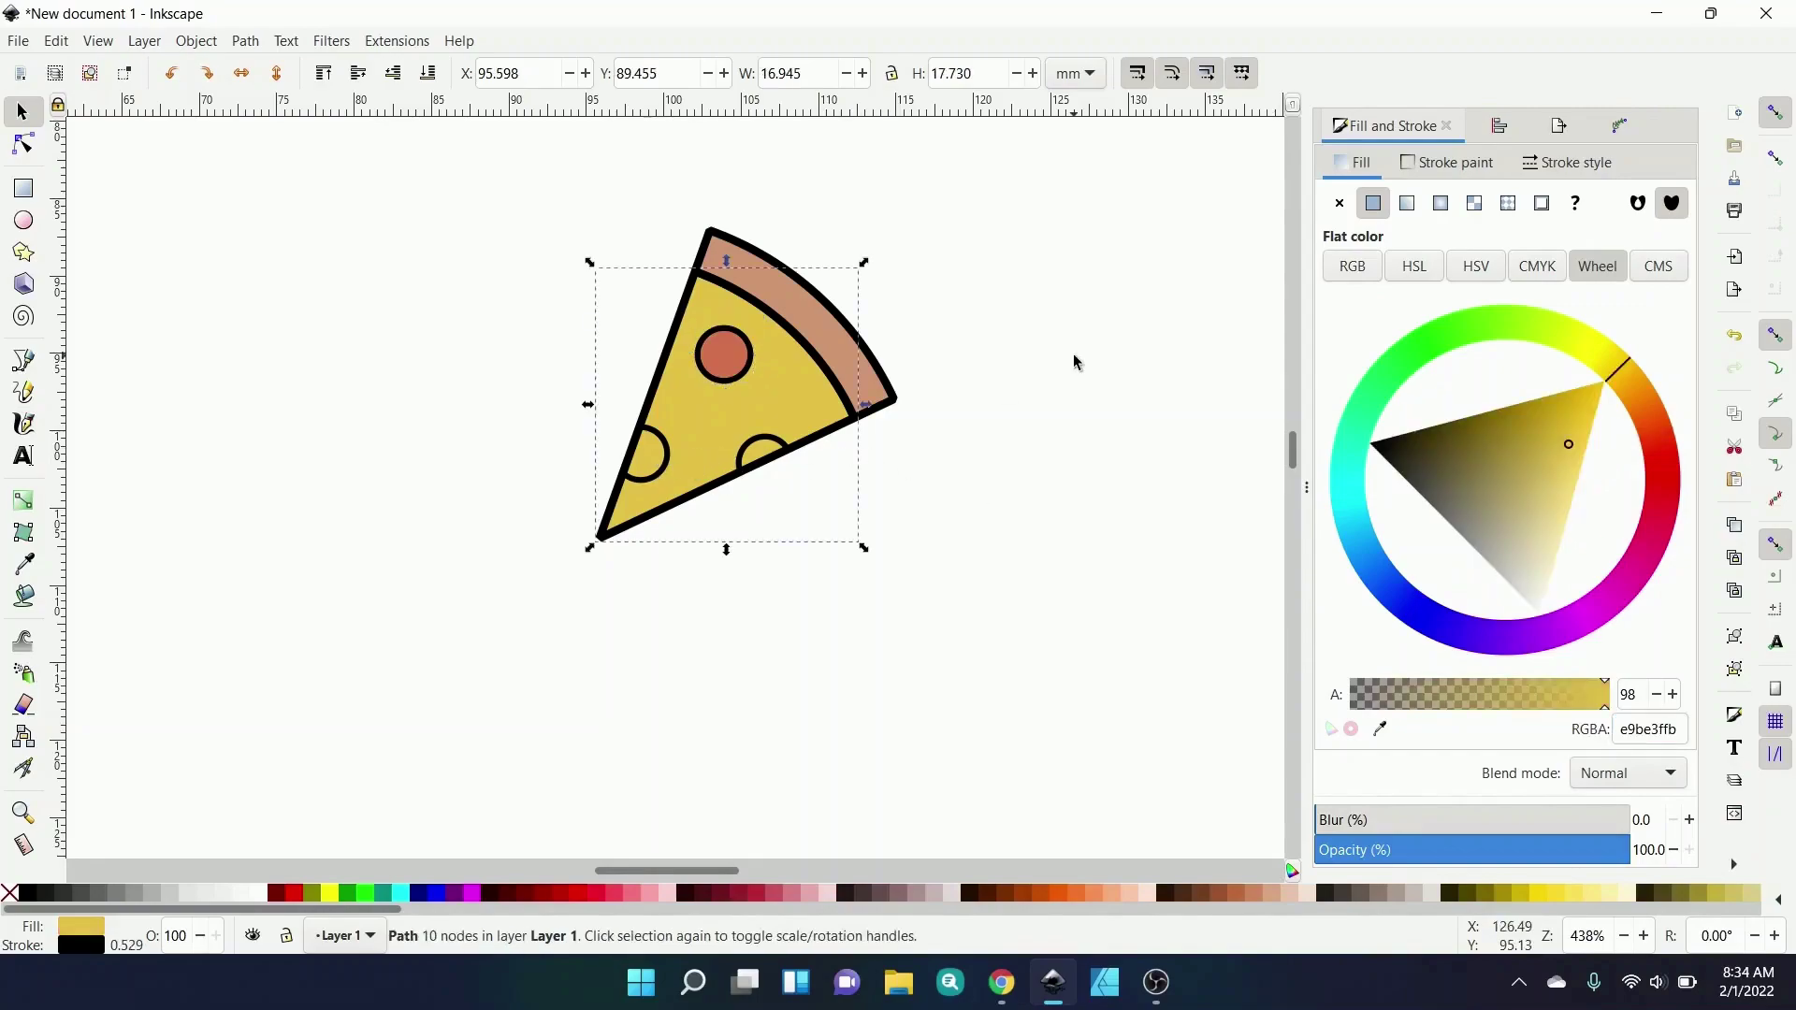
left_click(664, 449)
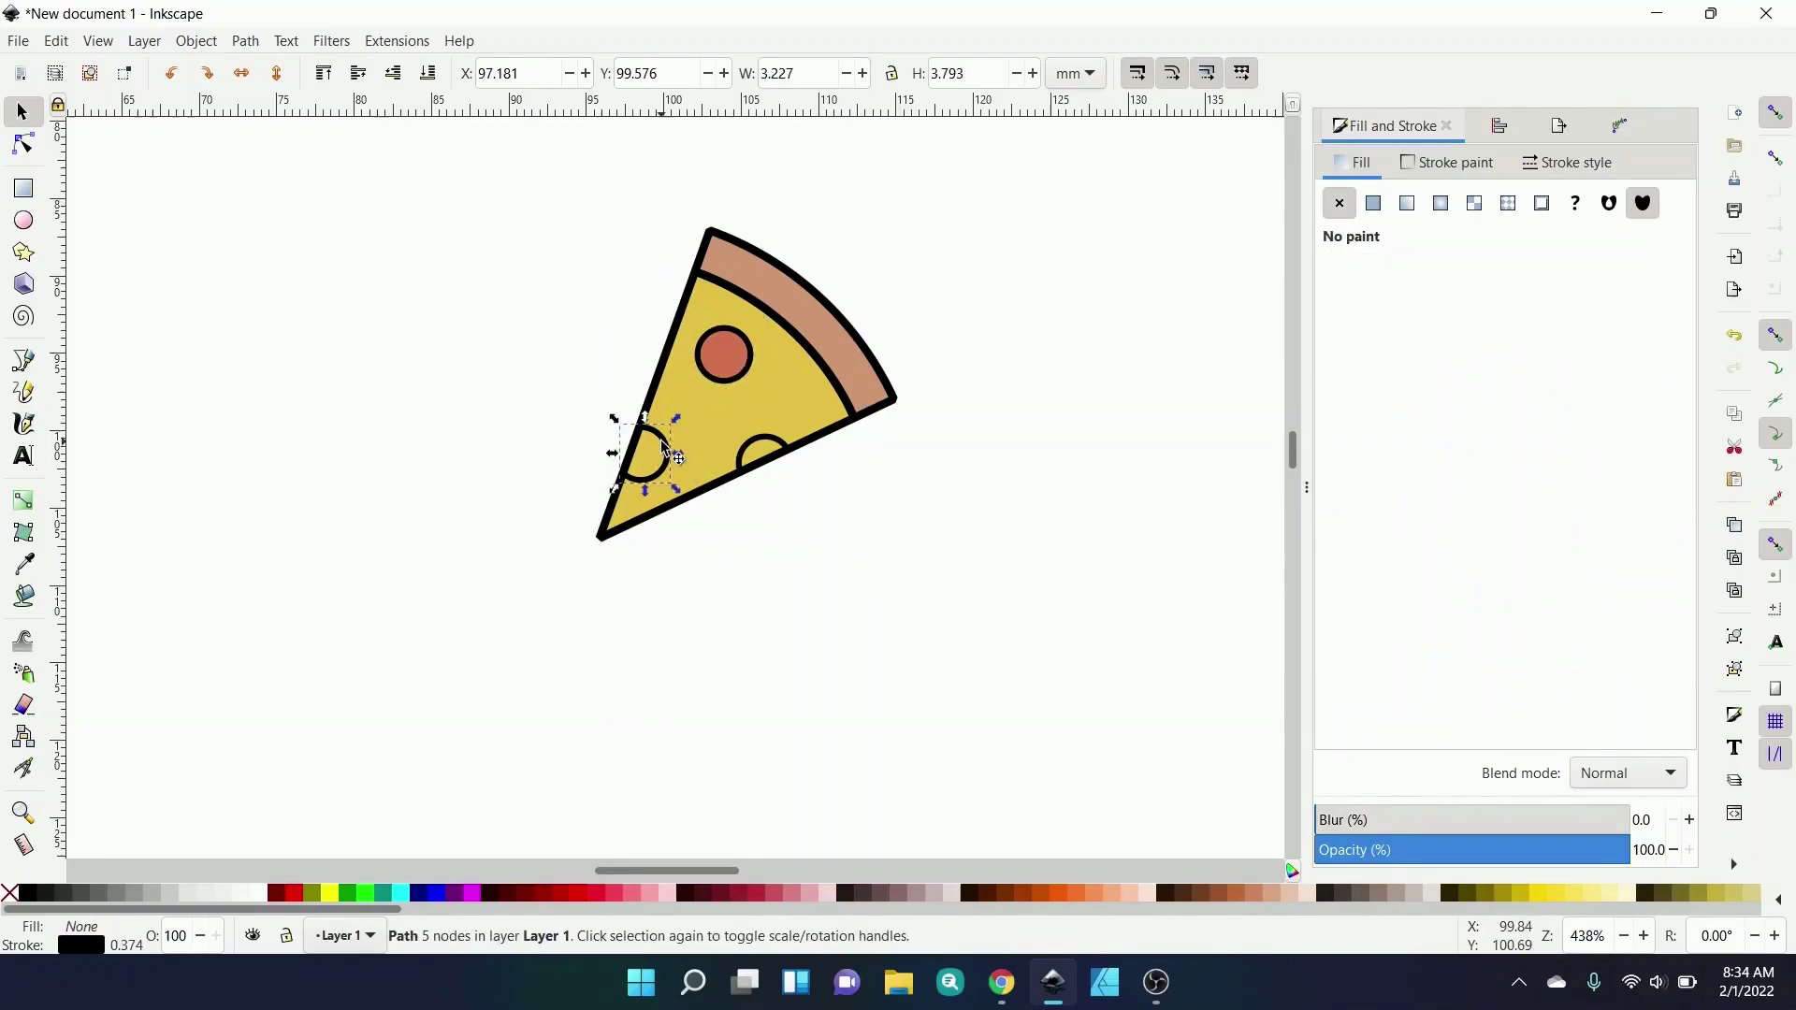
left_click(1375, 205)
left_click_drag(1622, 730, 1678, 730)
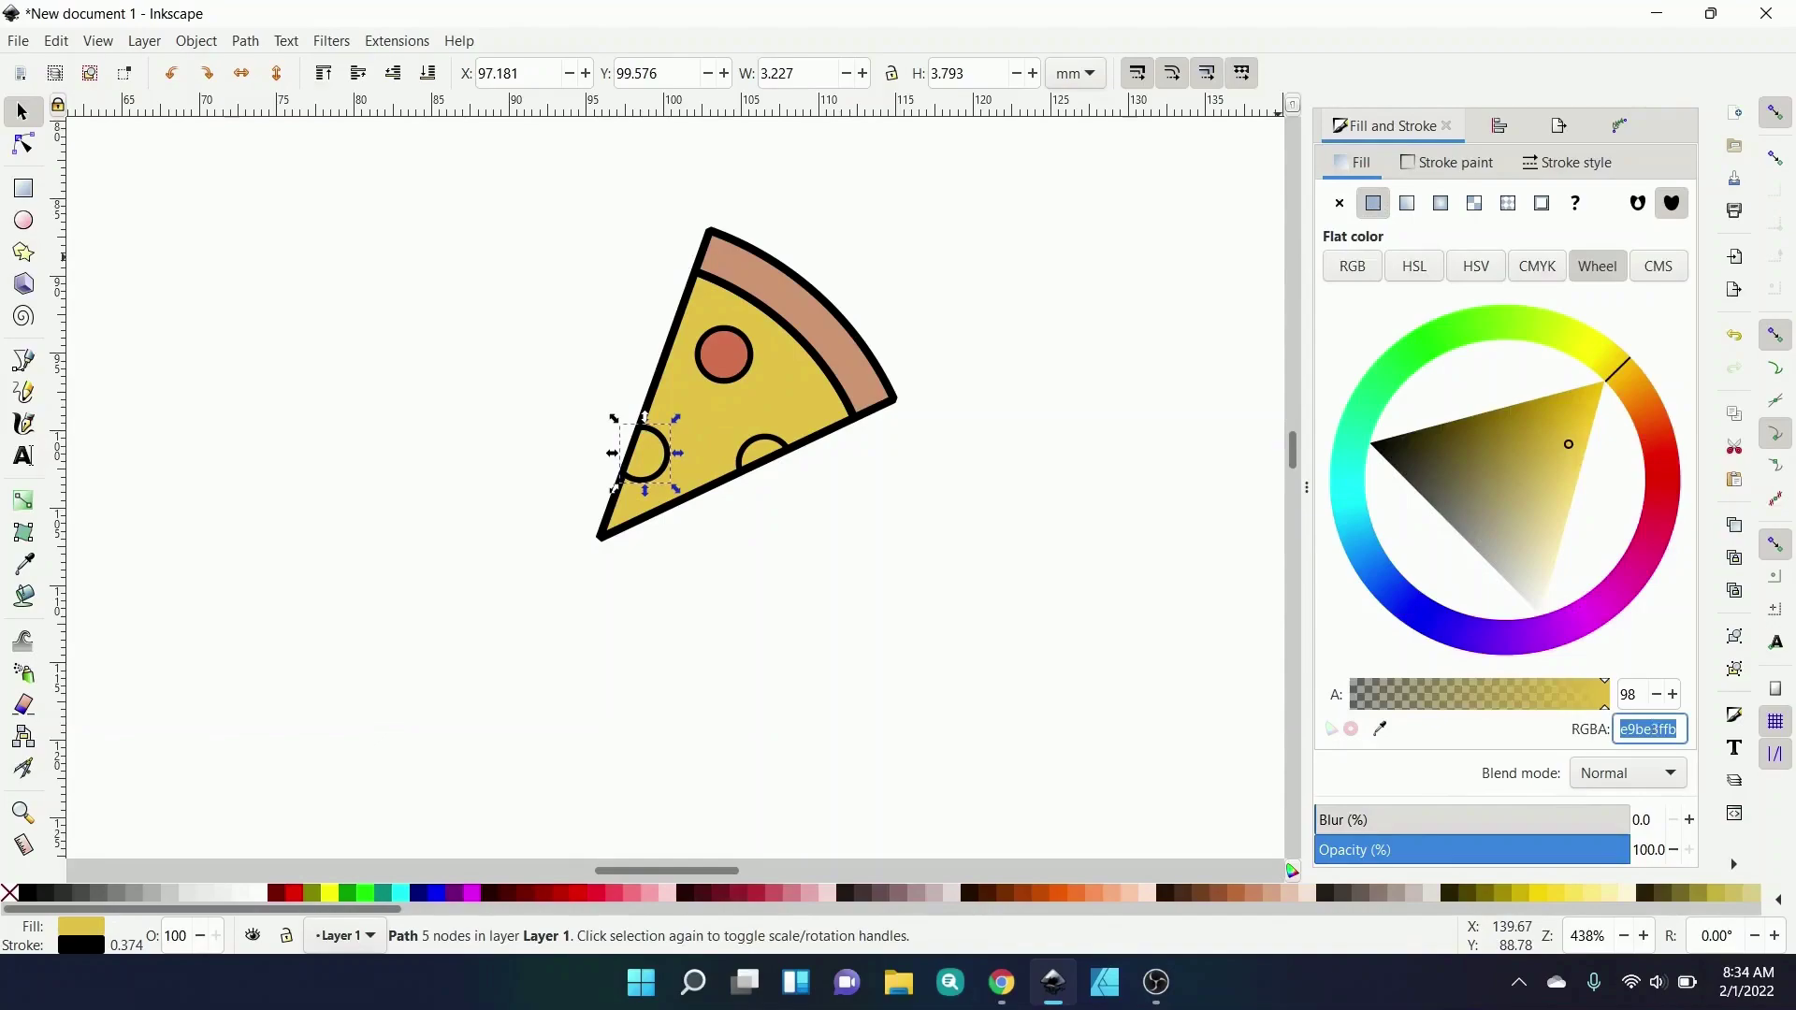
key("ctrl+v")
key("Return")
left_click(882, 621)
left_click(773, 466)
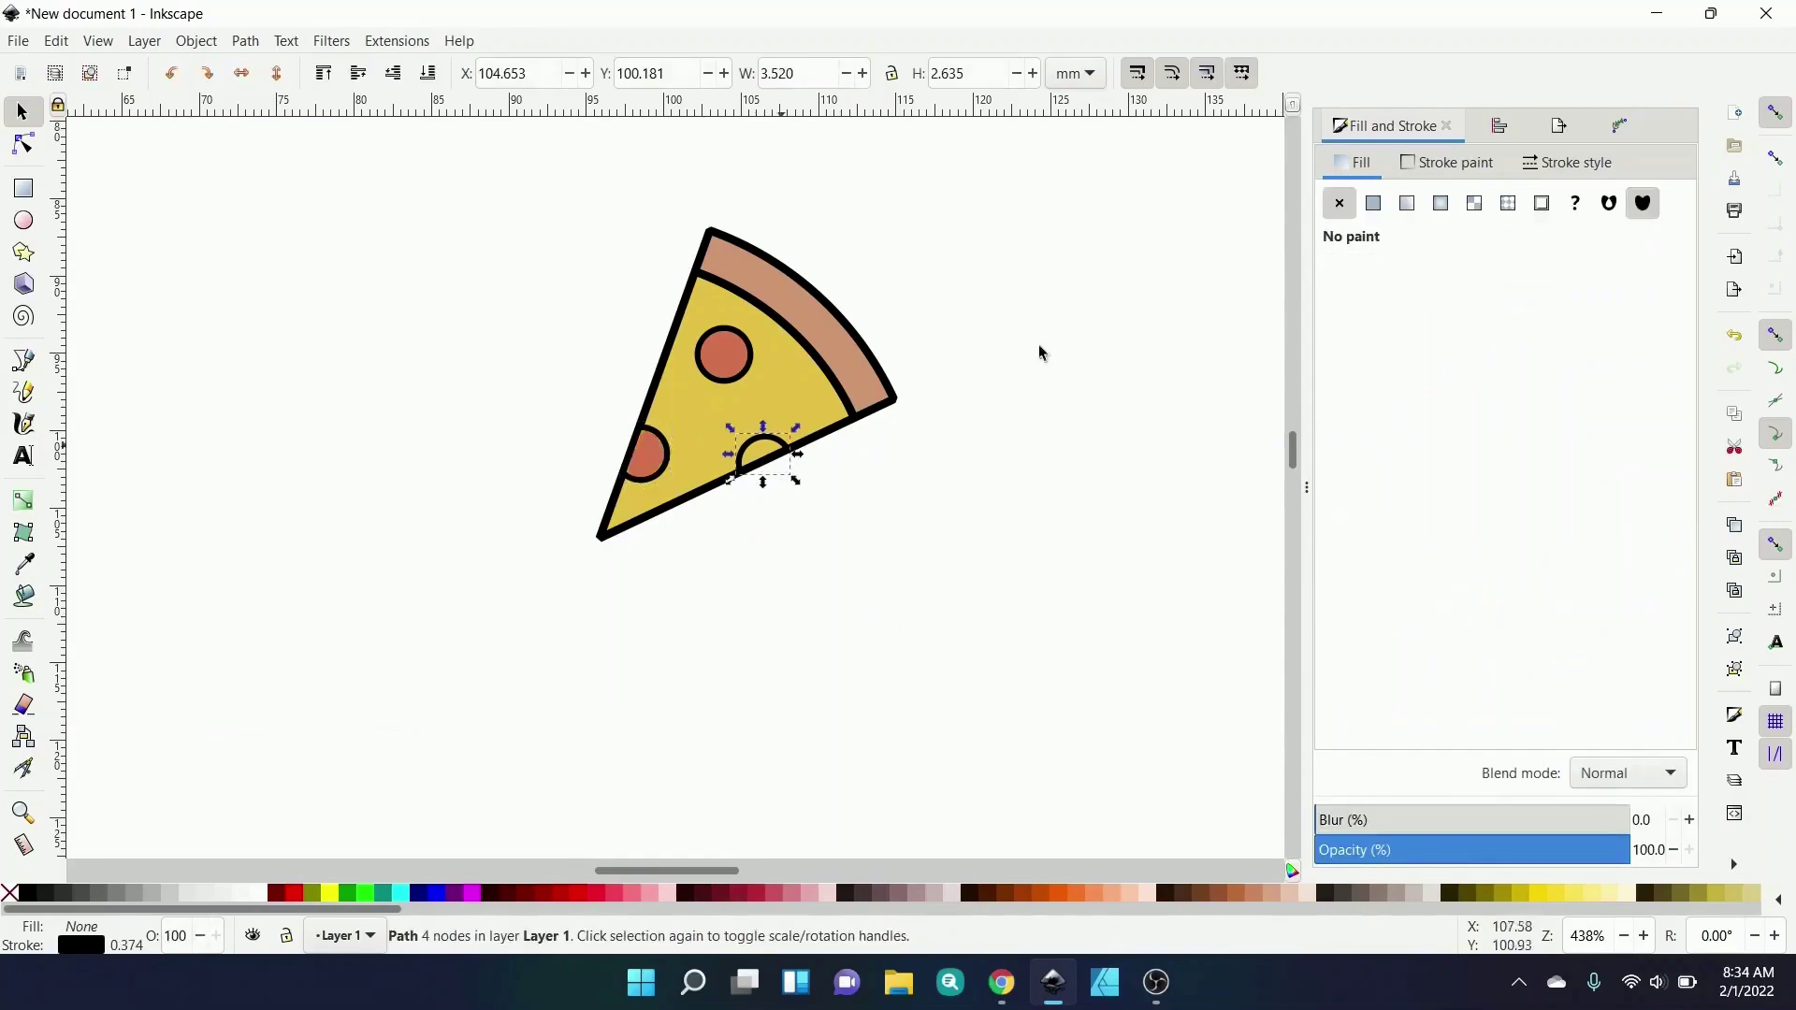
left_click(1372, 203)
left_click(902, 469)
left_click(779, 455)
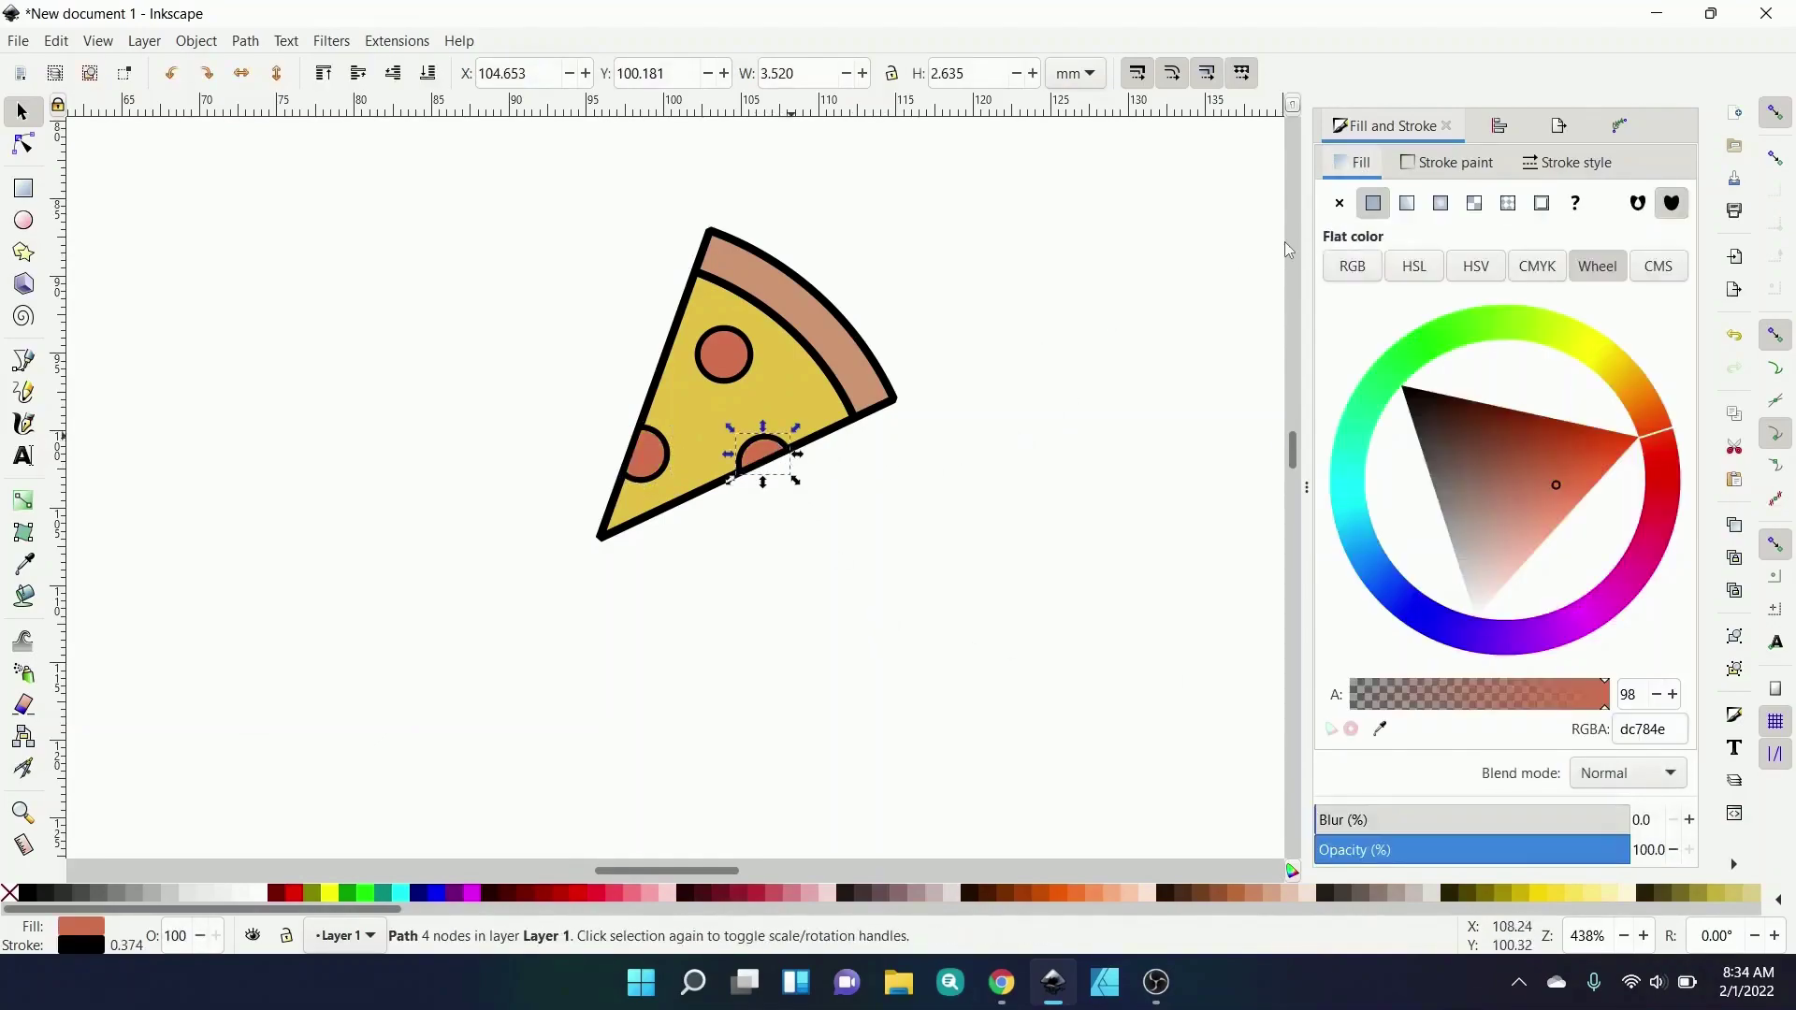
- Set the right pepperoni's outline colour to brown bd5f1d
left_click(1447, 162)
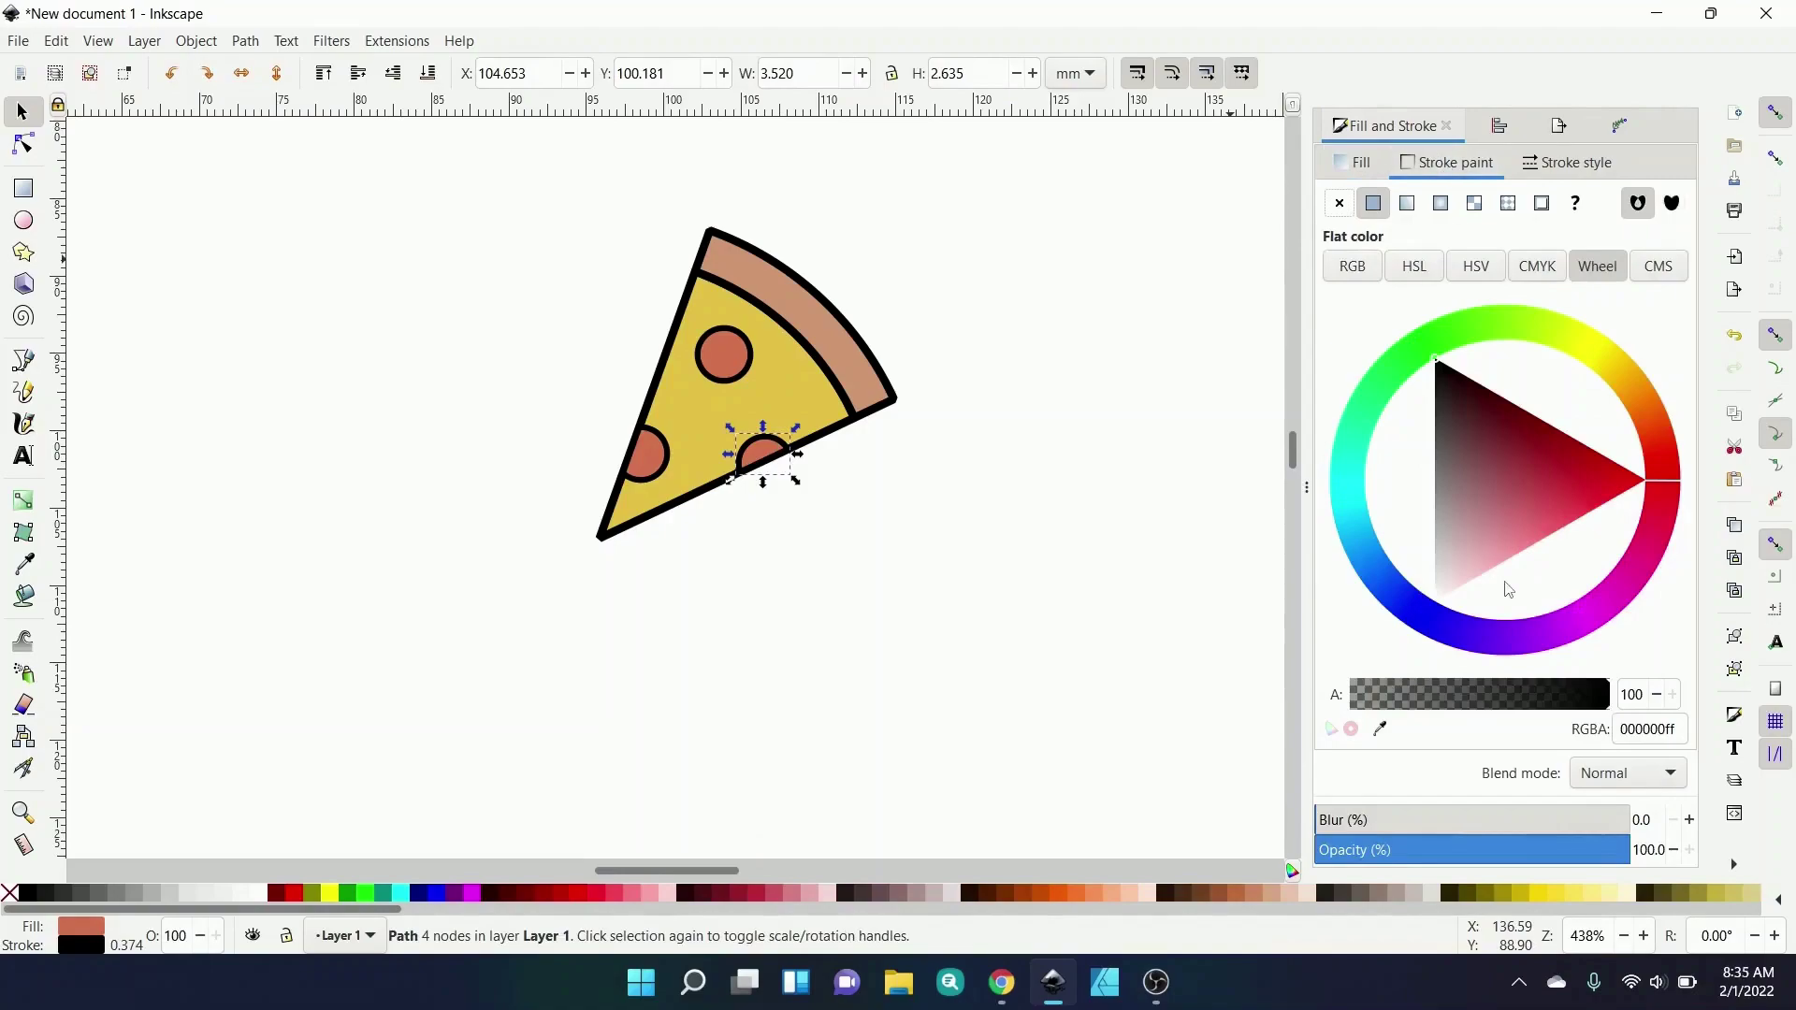
left_click(1649, 729)
double_click(1649, 729)
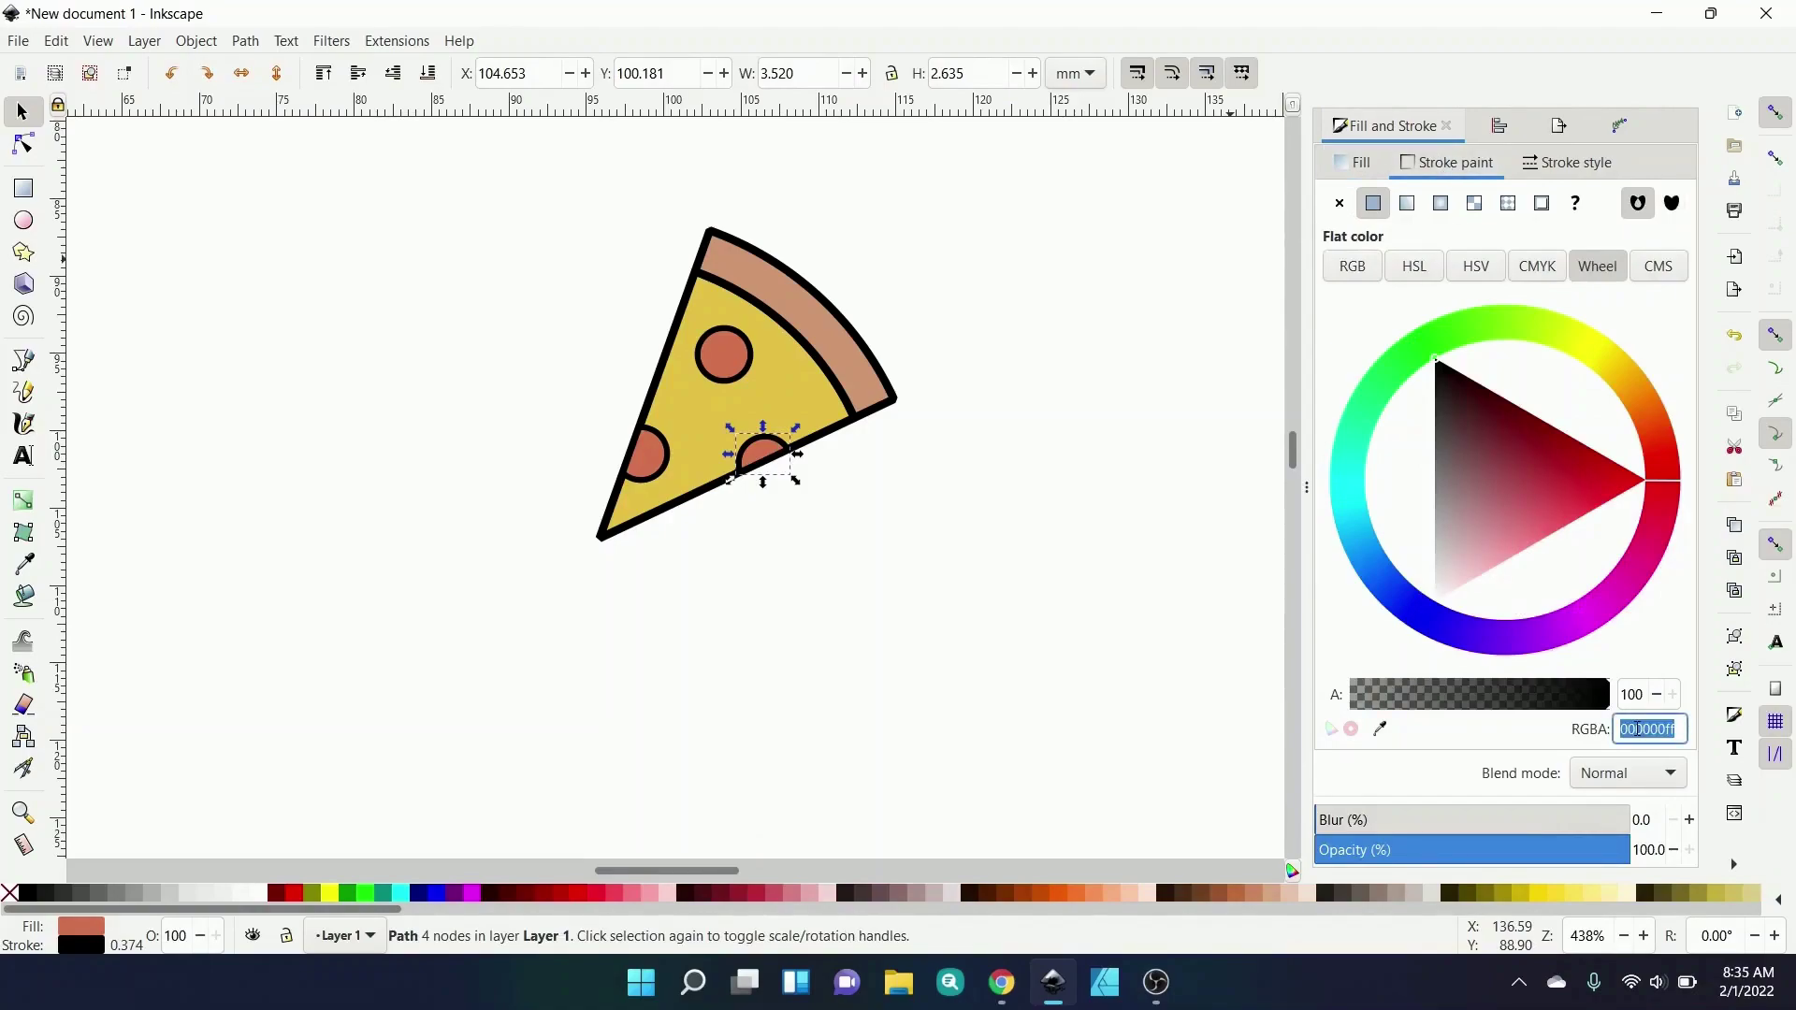
type("bd")
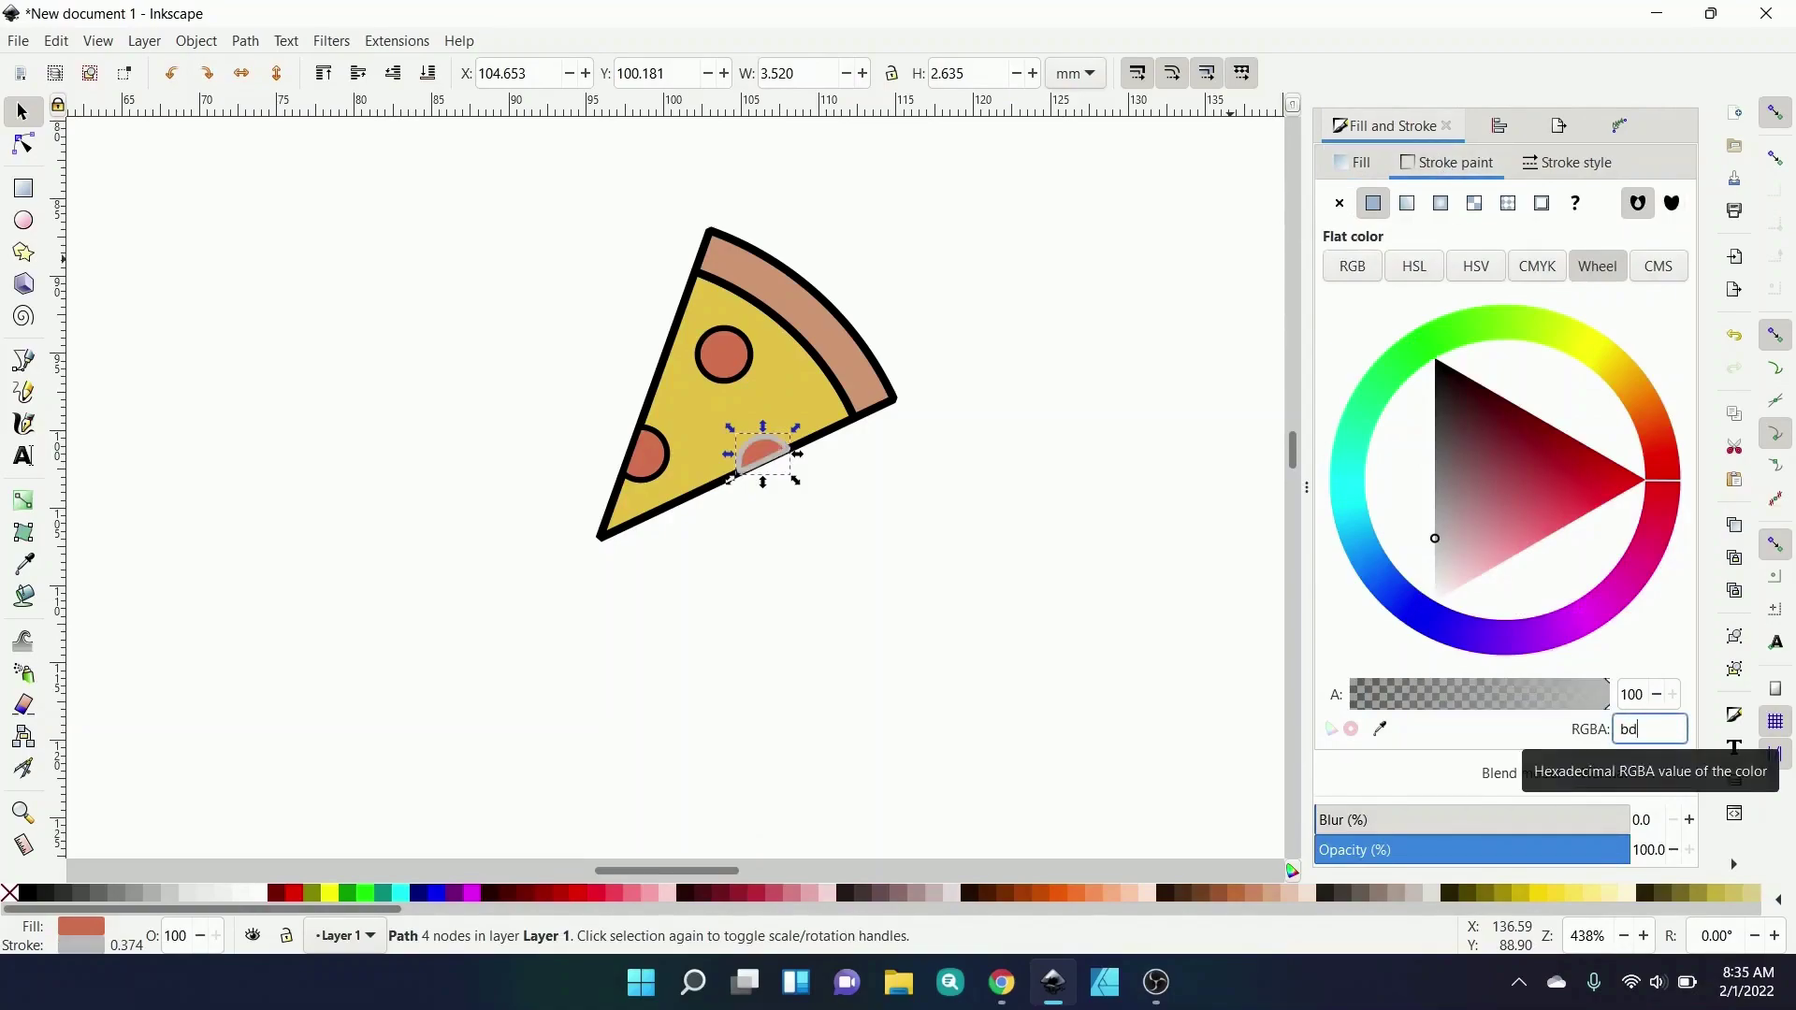
type("5f")
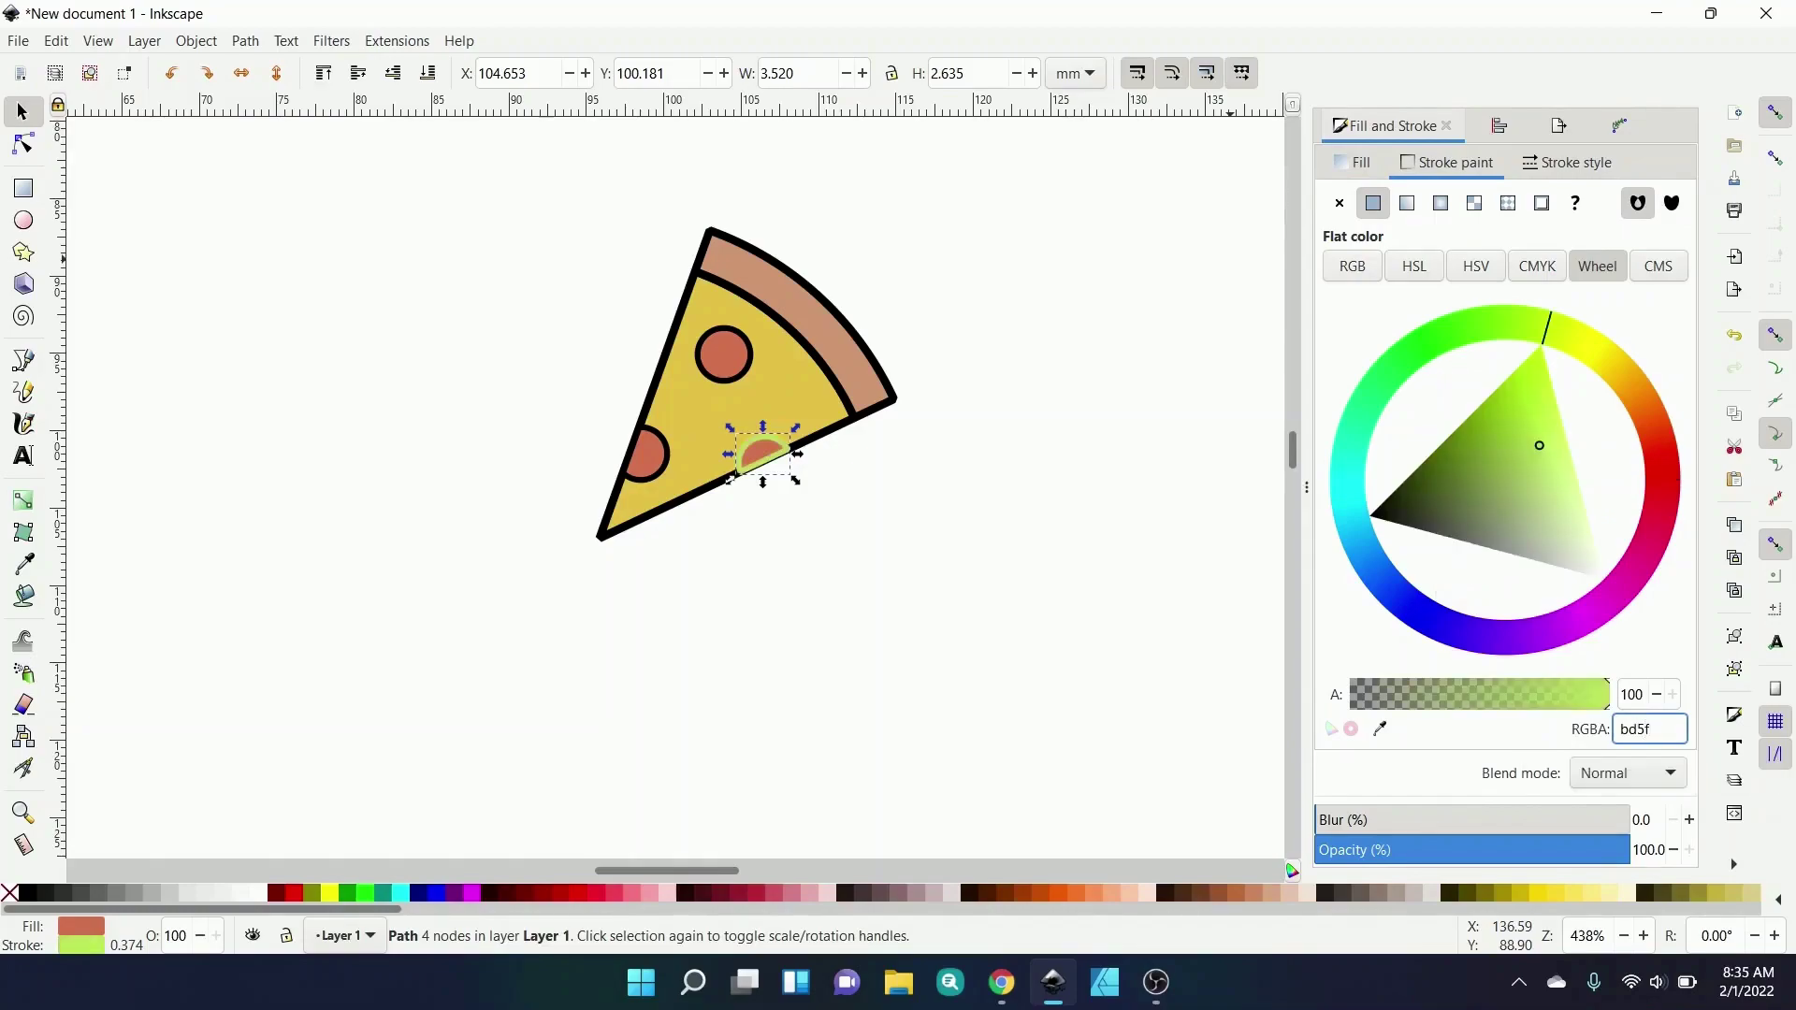
type("3c")
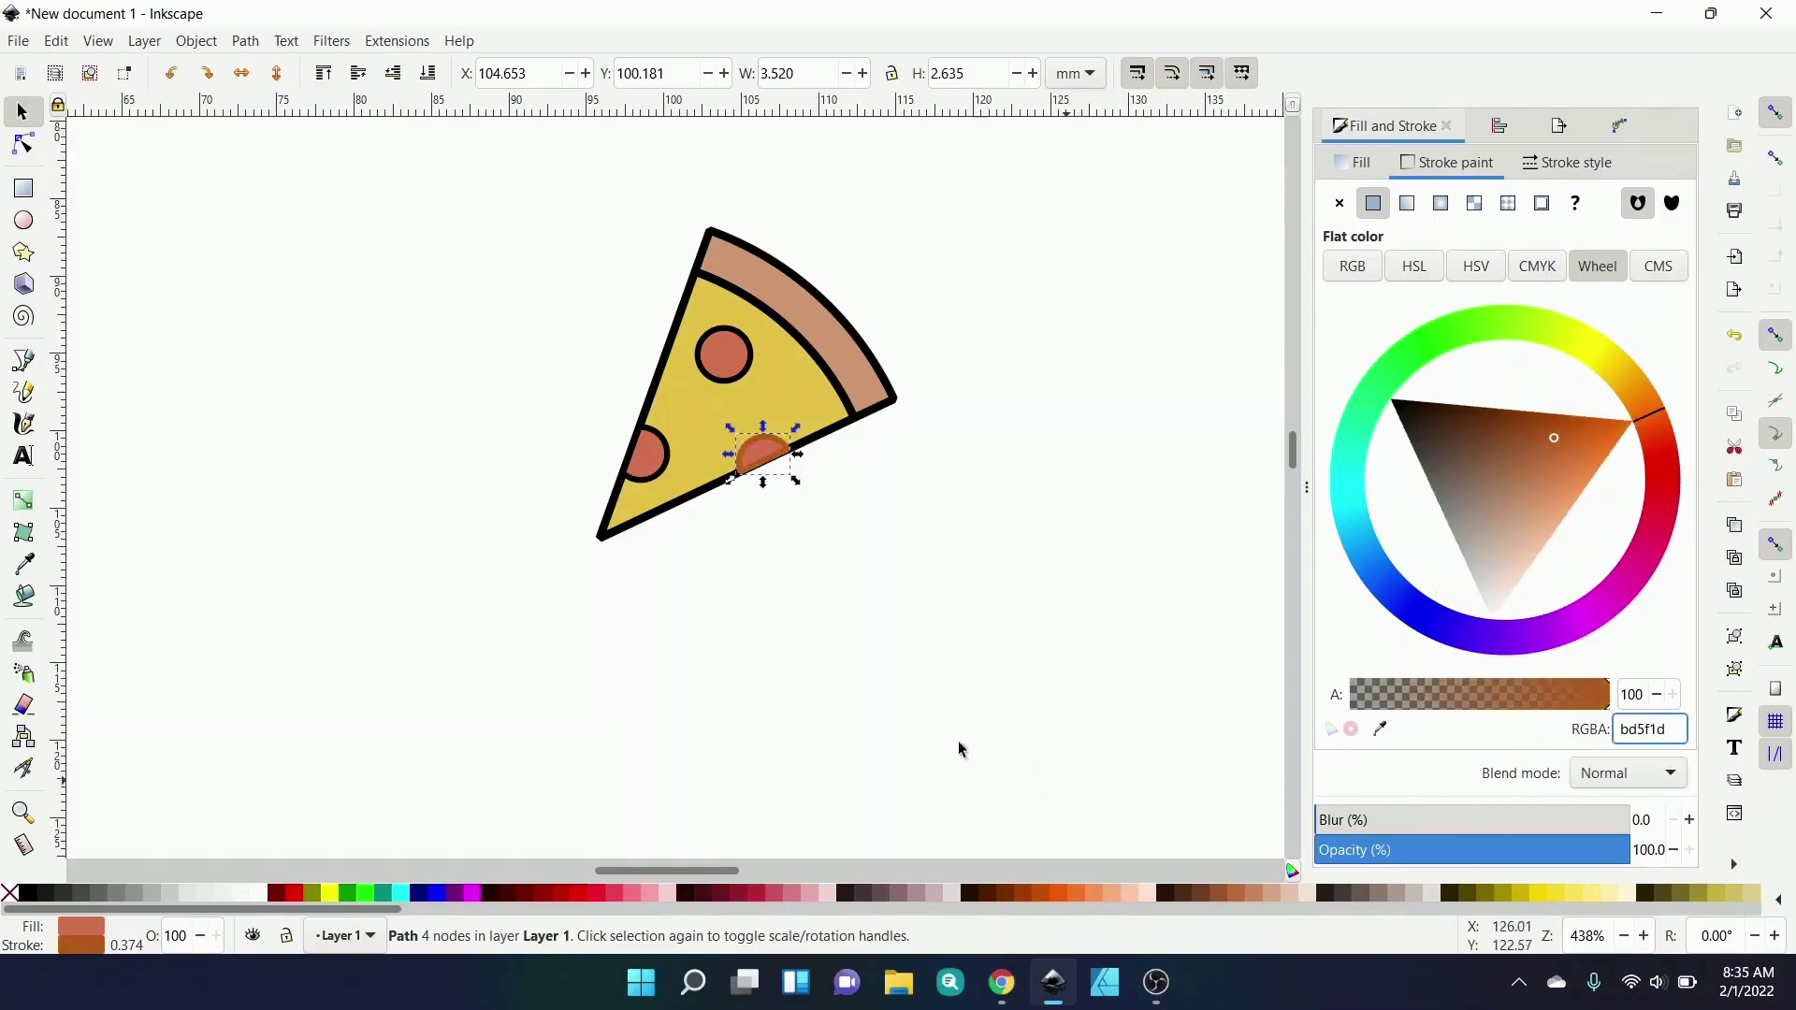
left_click(750, 581)
- Apply the same brown outline colour to the left and top pepperoni
left_click(664, 455)
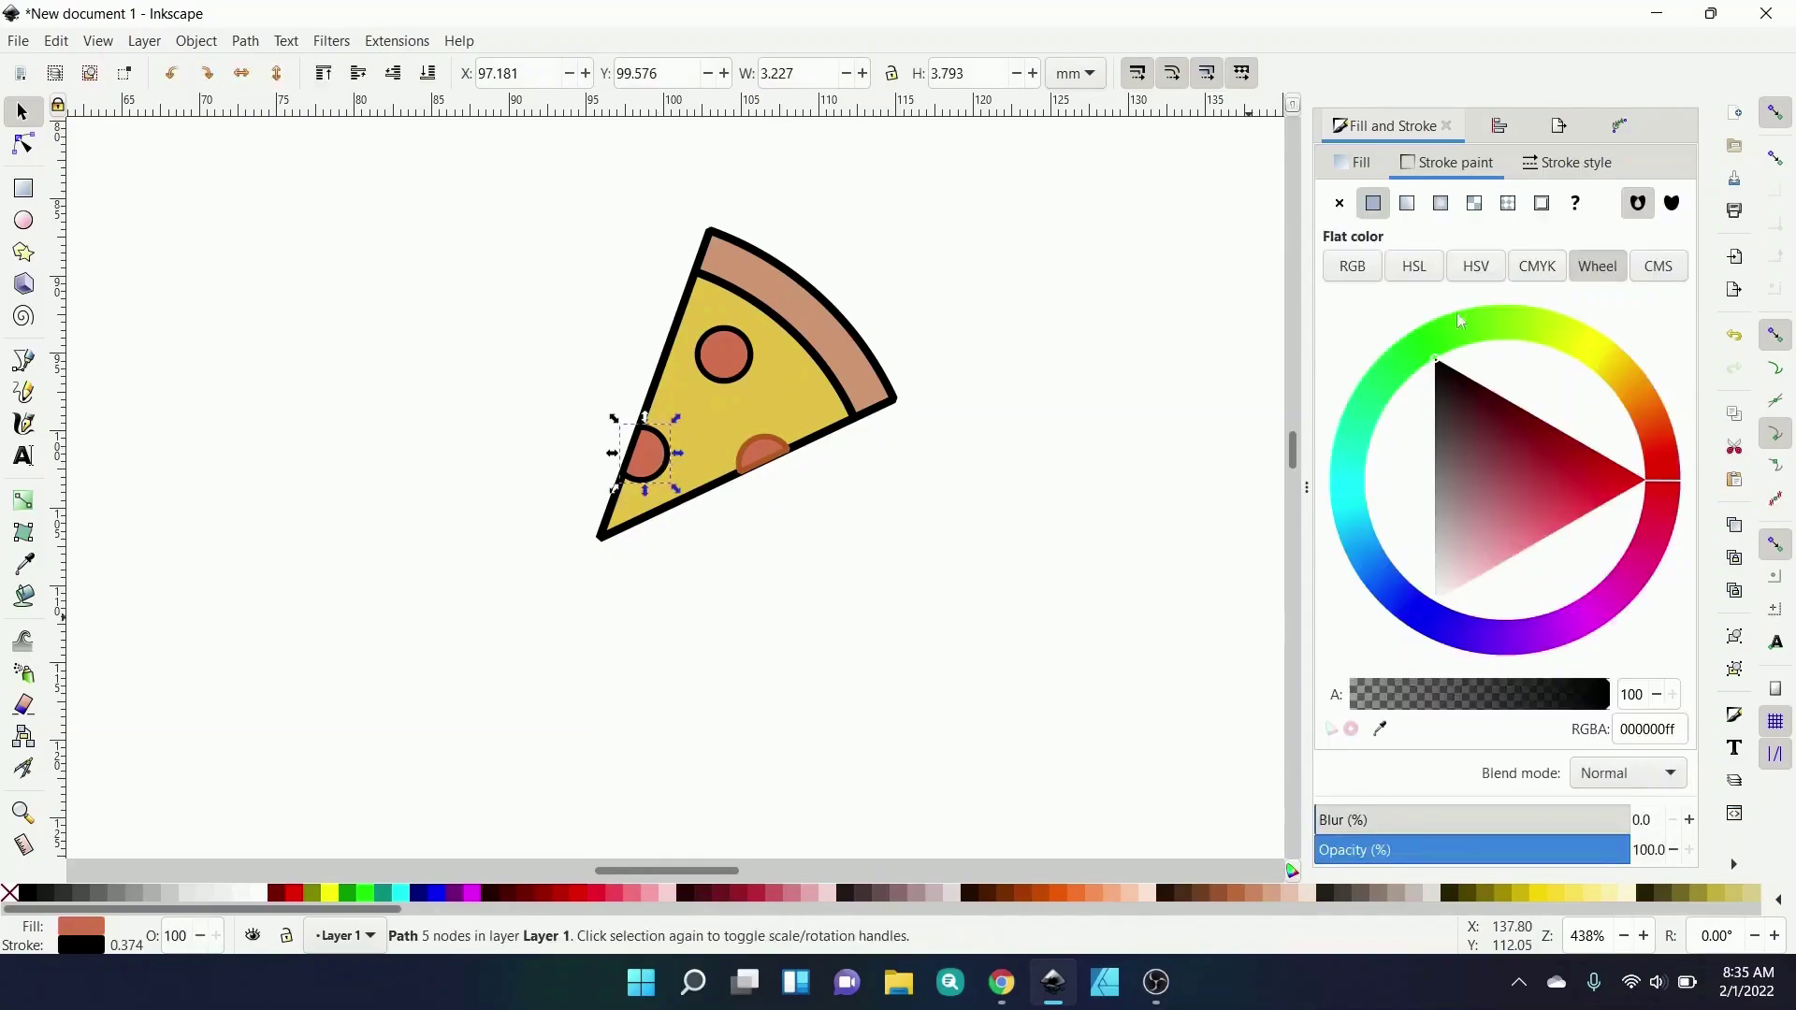
triple_click(1648, 728)
key("ctrl+c")
left_click(660, 442)
triple_click(1660, 729)
key("ctrl+v")
key("Return")
key("Tab")
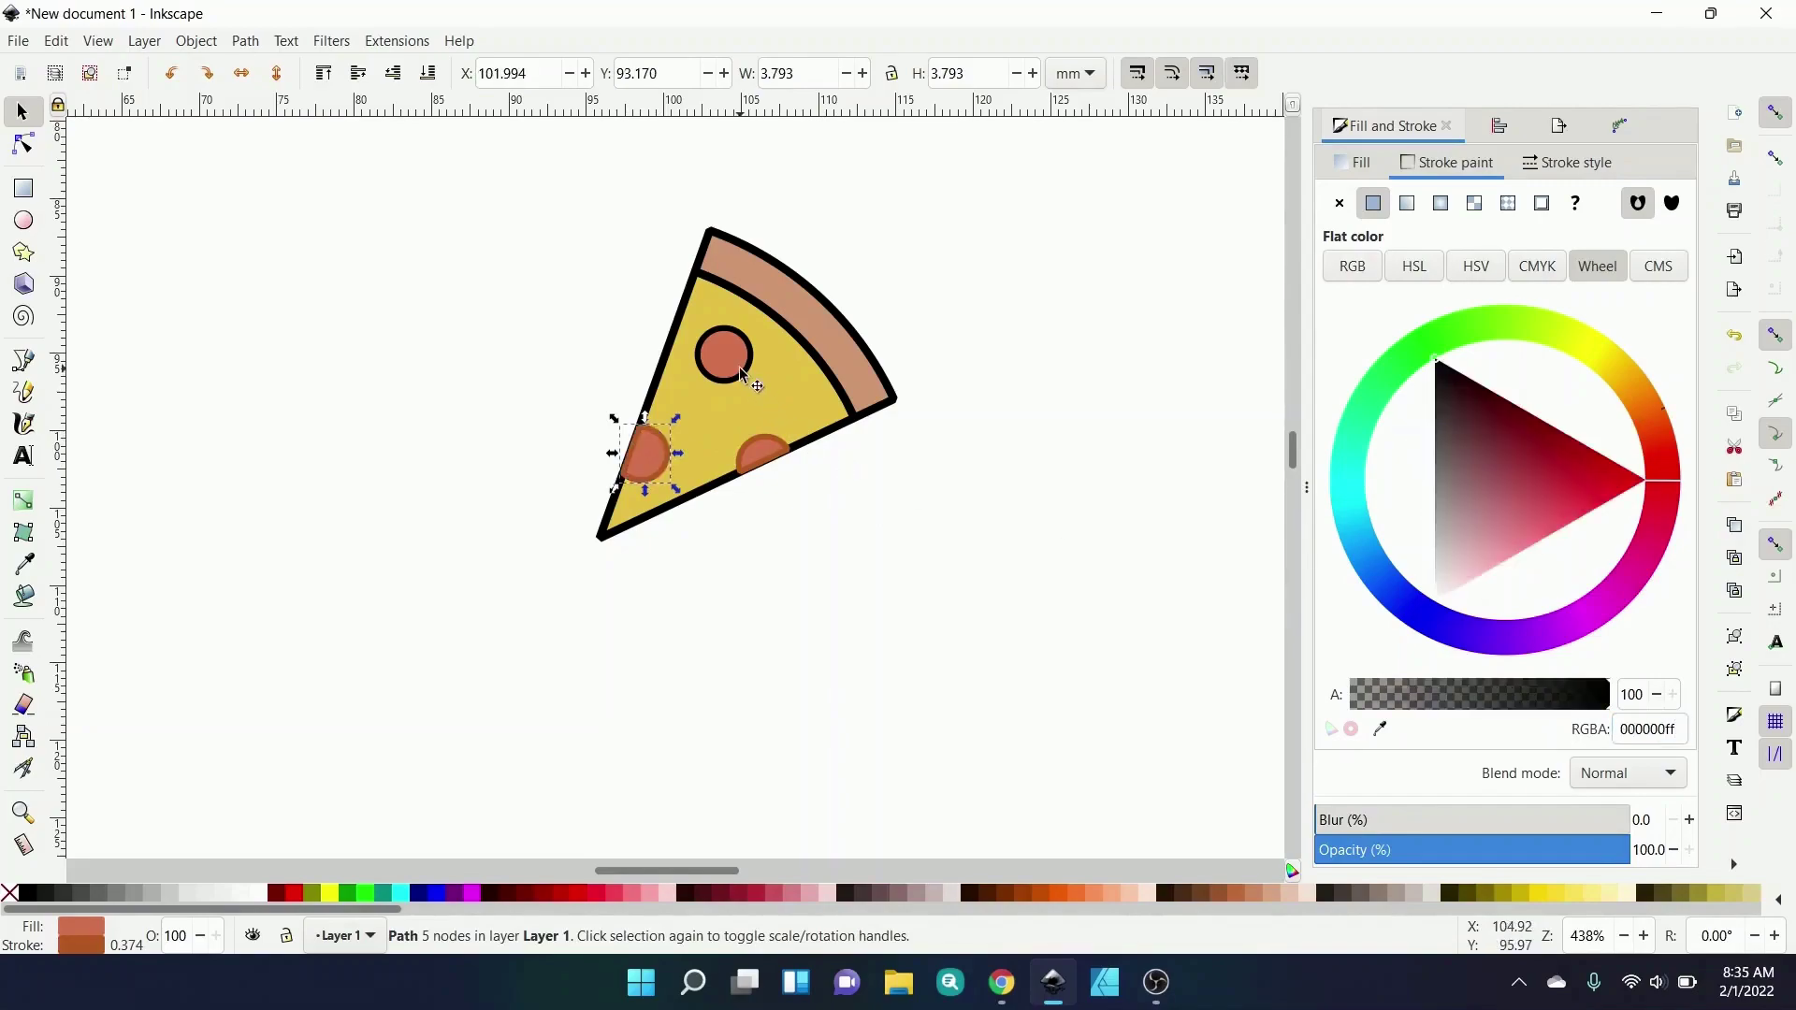
triple_click(1648, 728)
key("ctrl+v")
key("Return")
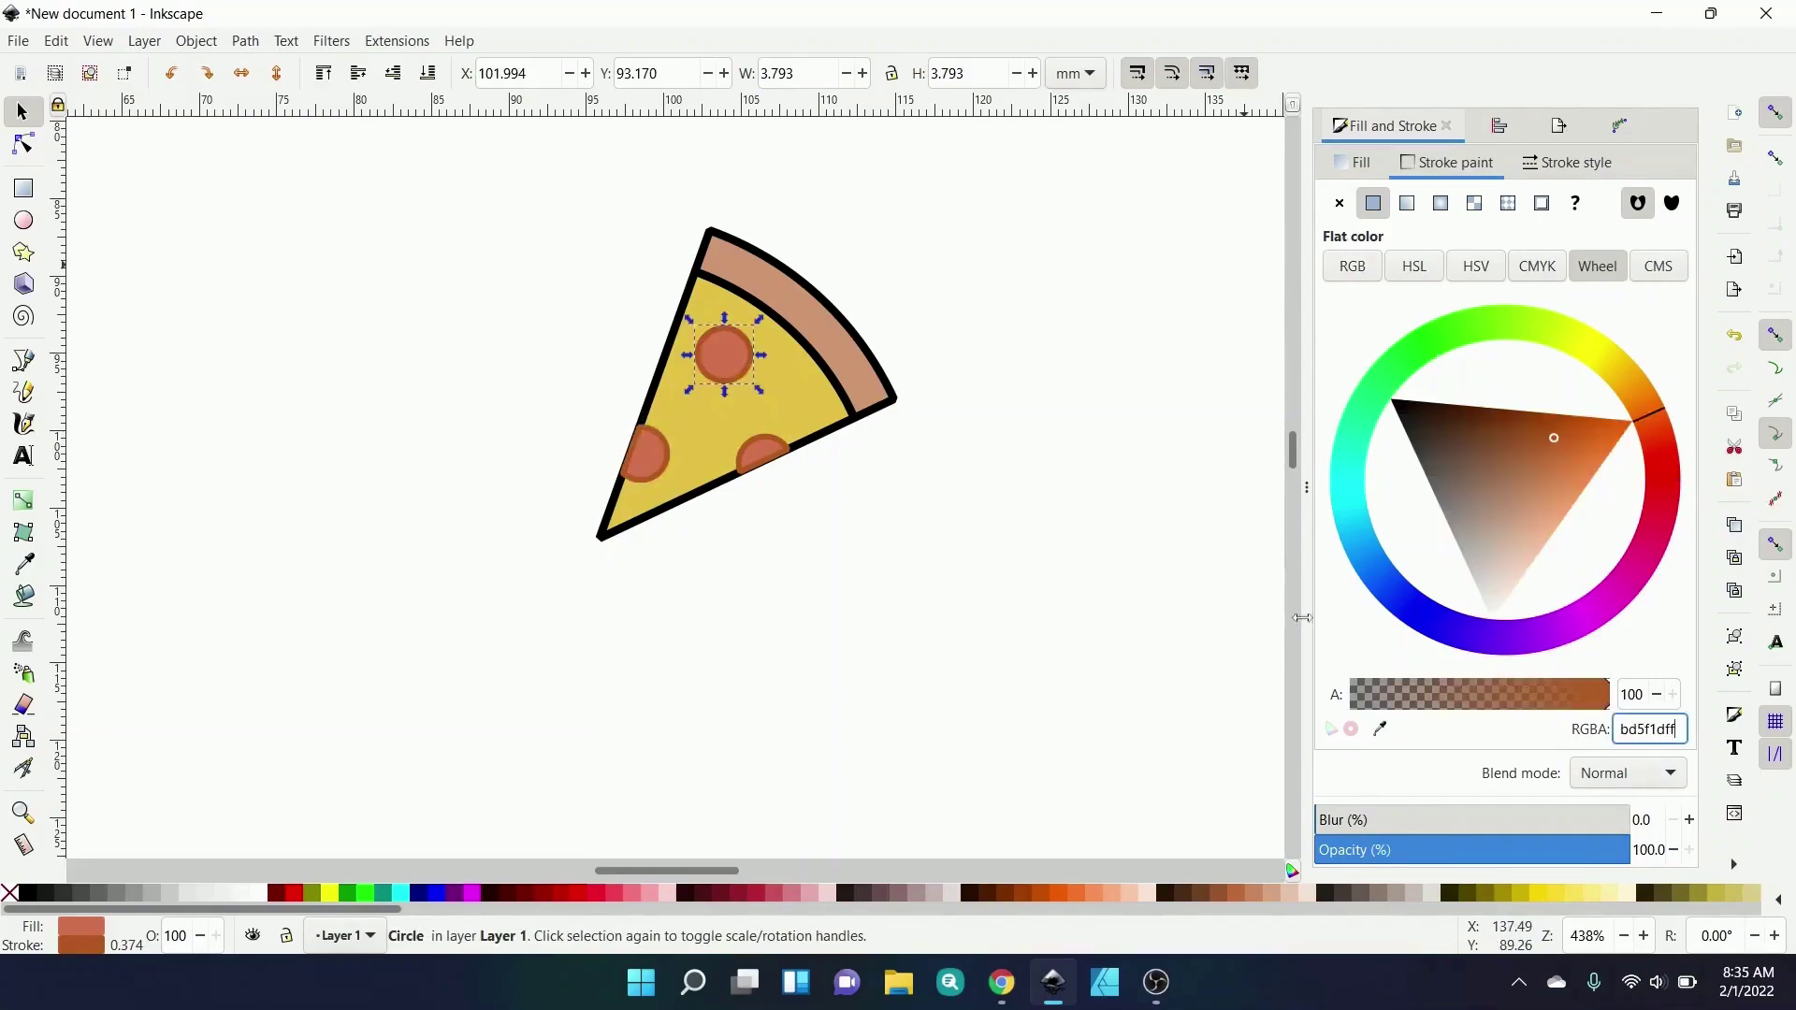
left_click(824, 533)
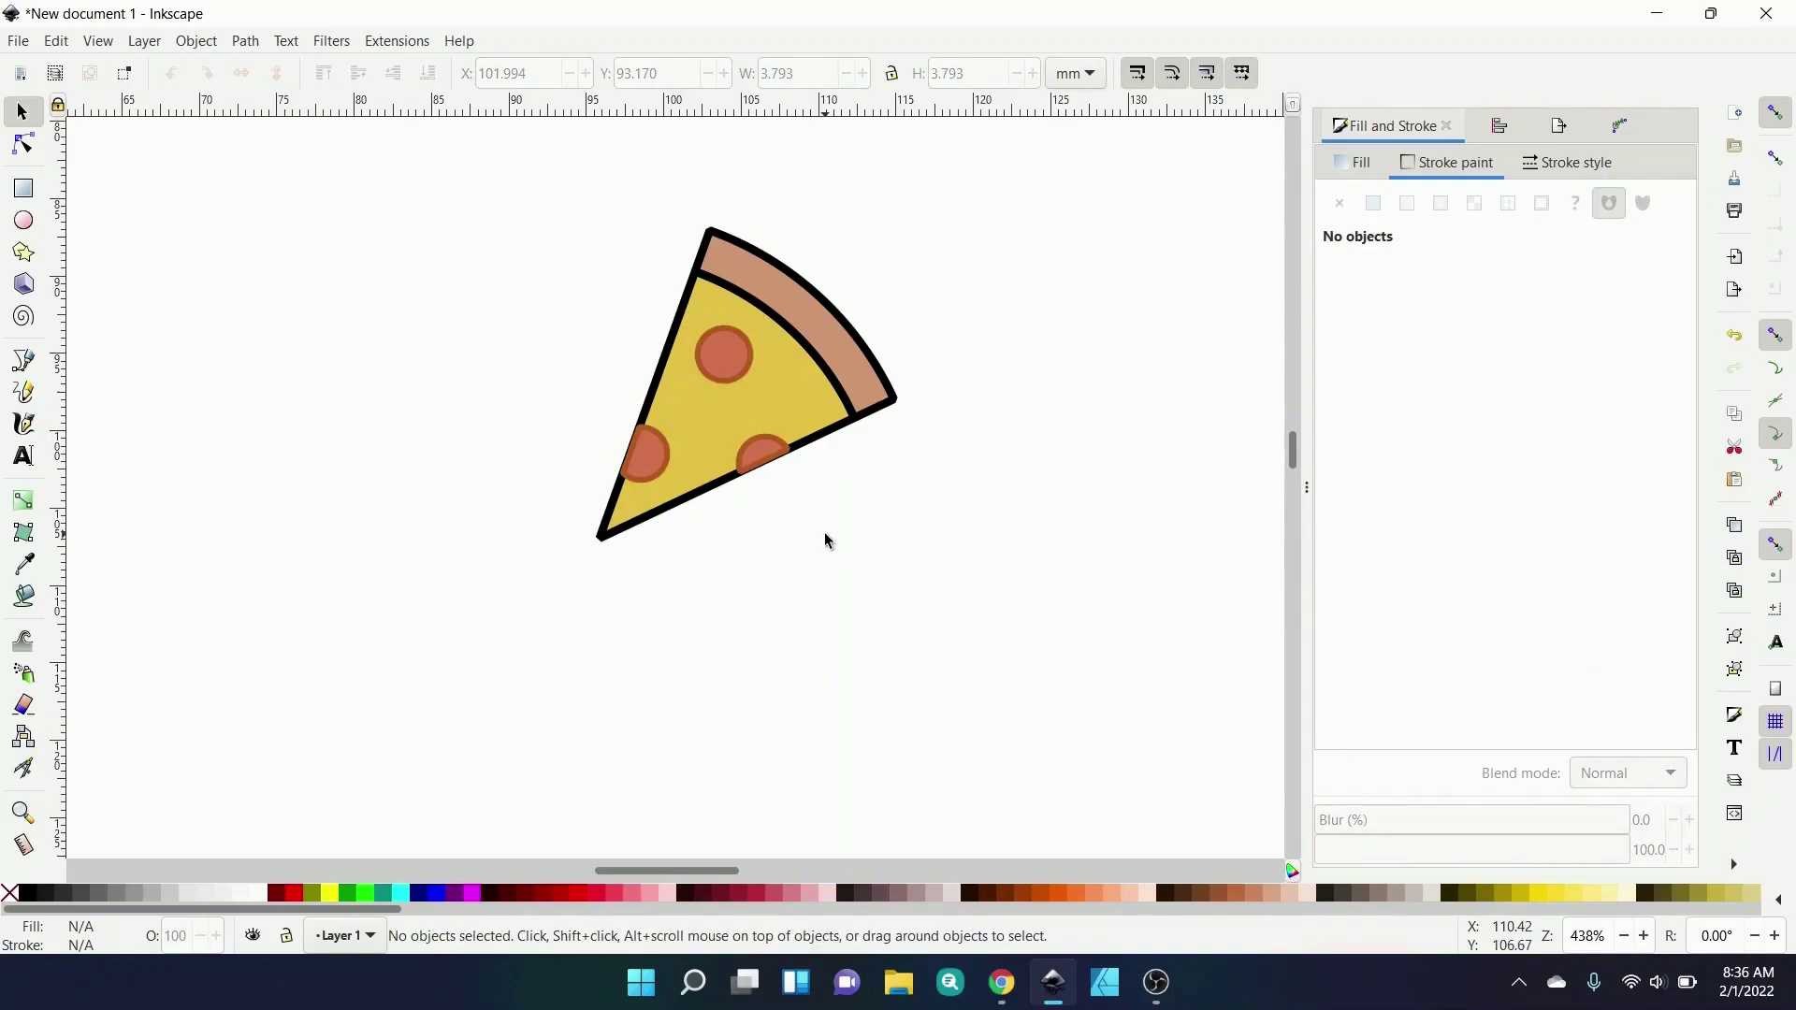
- Set the cheese slice's outline colour to golden-tan d09b47
left_click(700, 492)
triple_click(1633, 731)
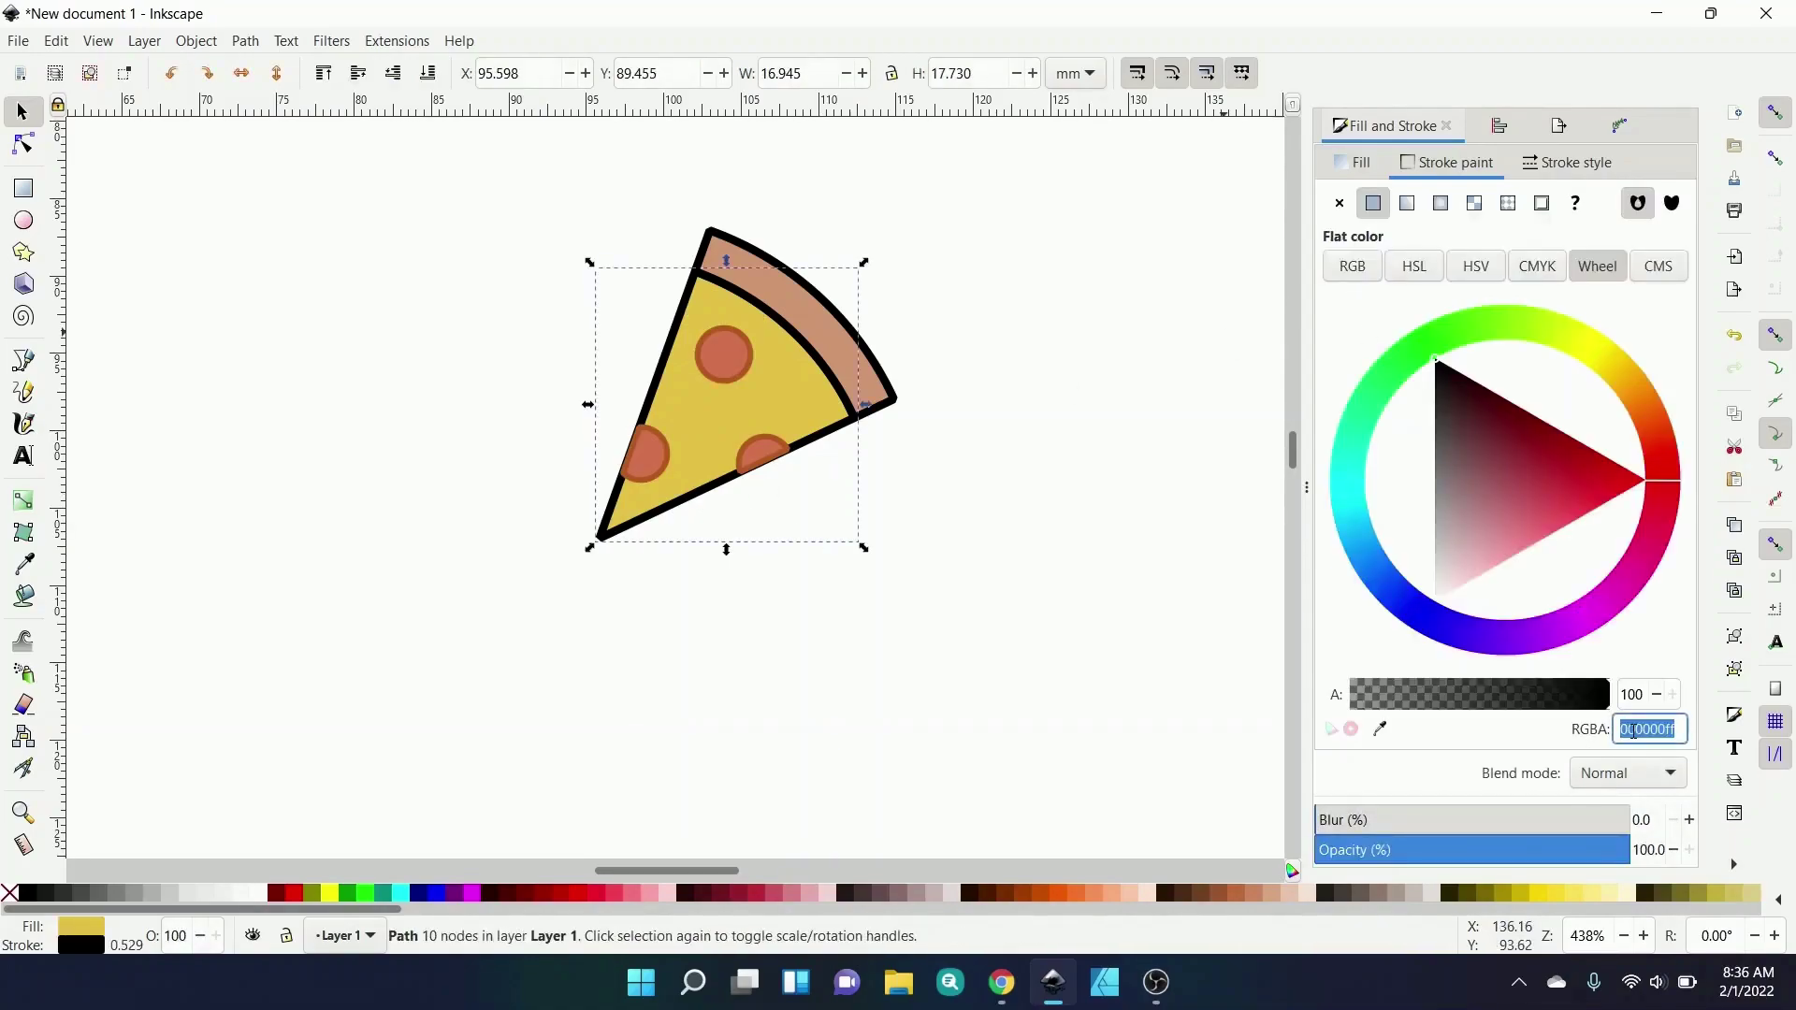
type("d")
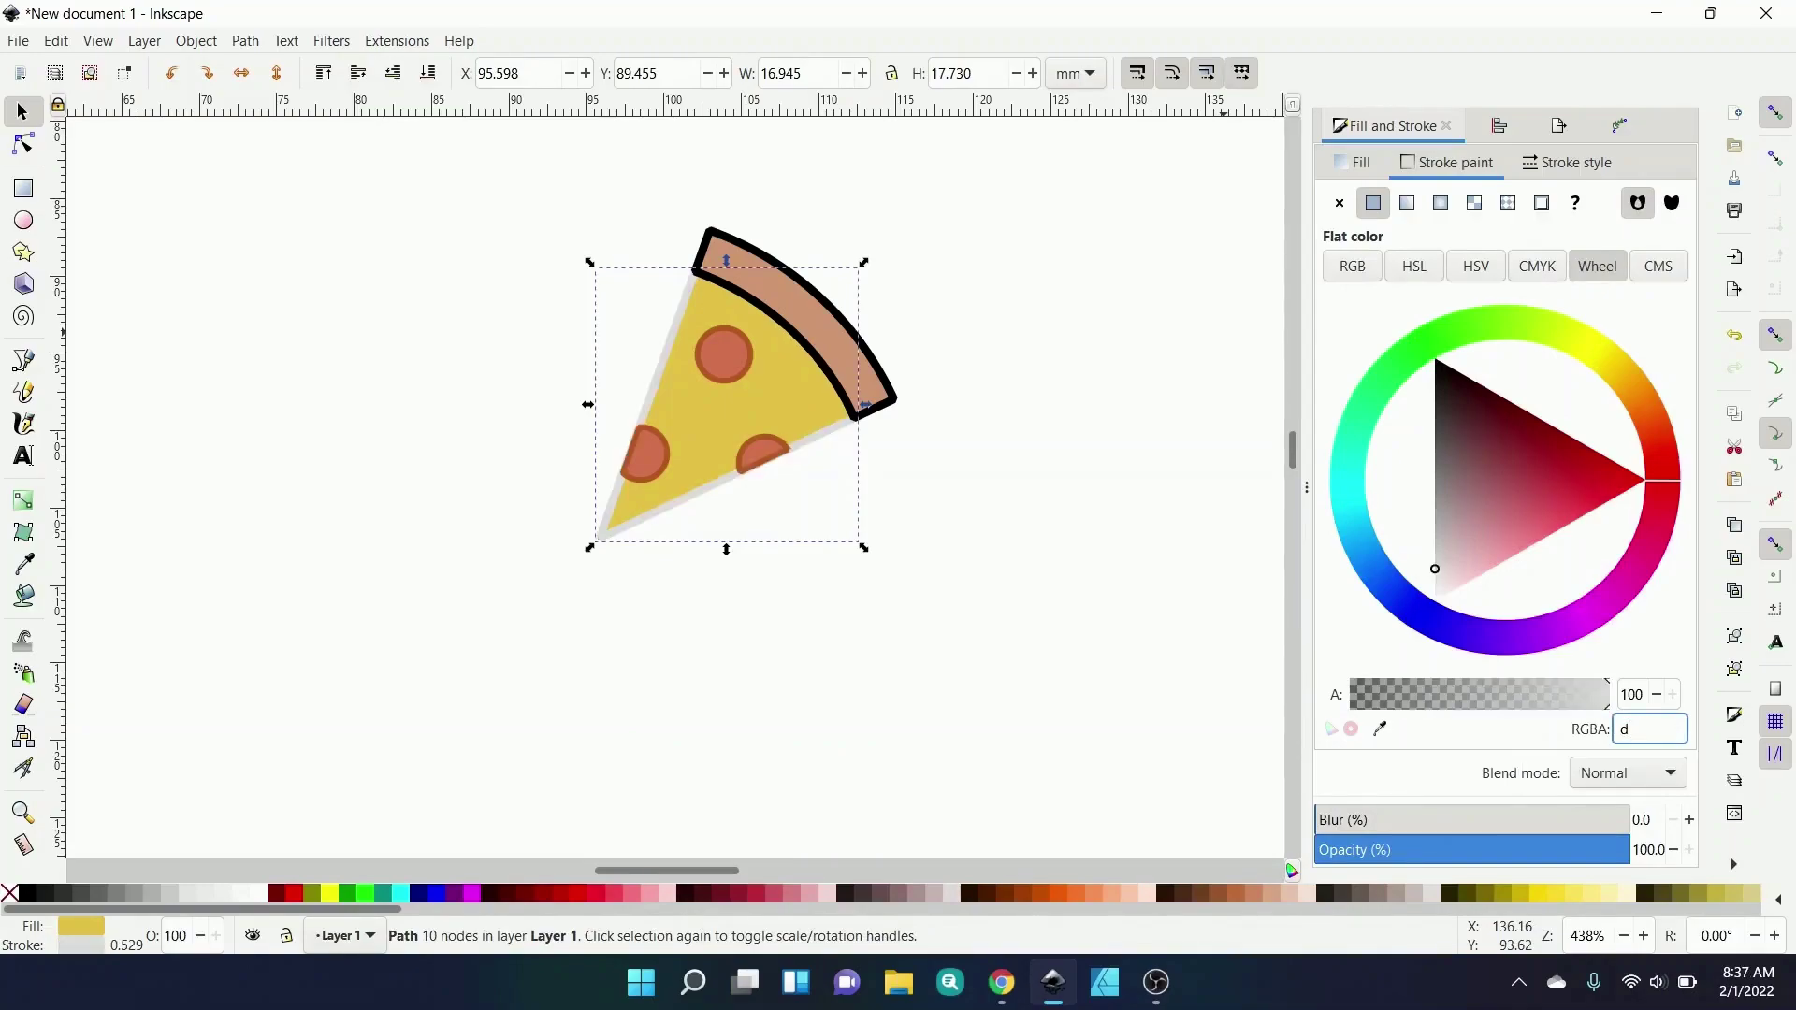
key("BackSpace")
type("0")
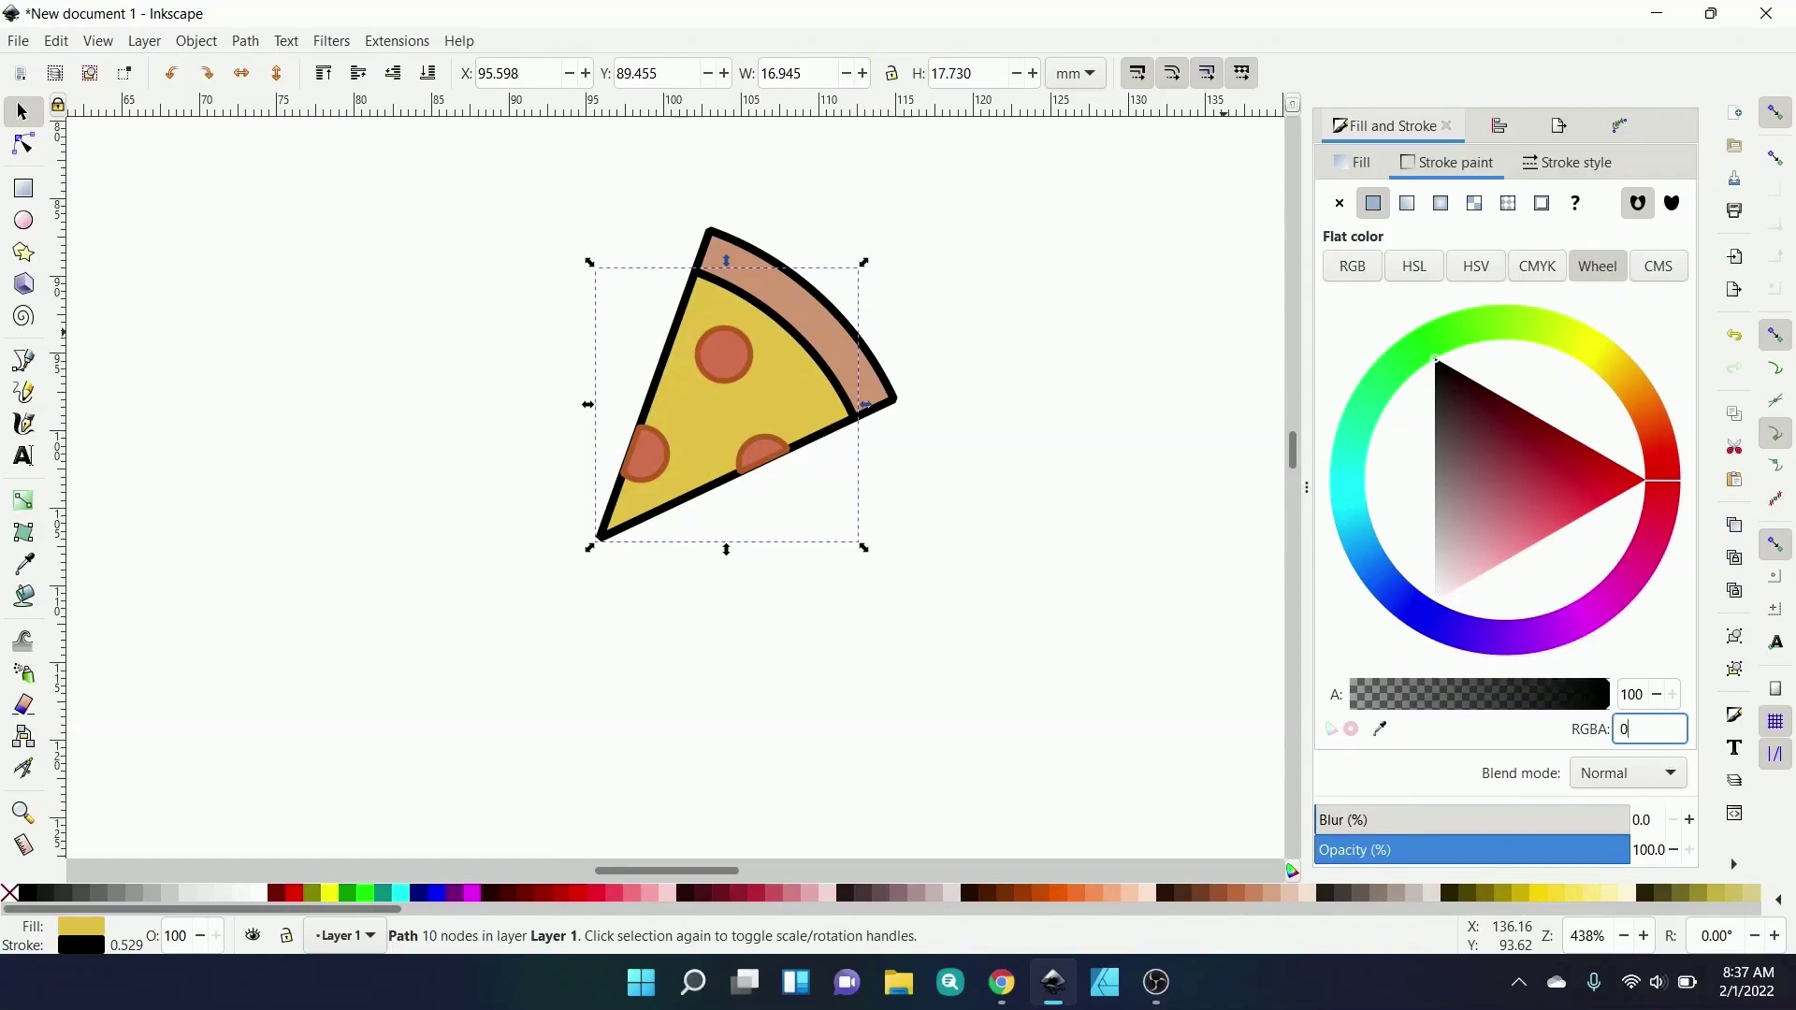
type("d9")
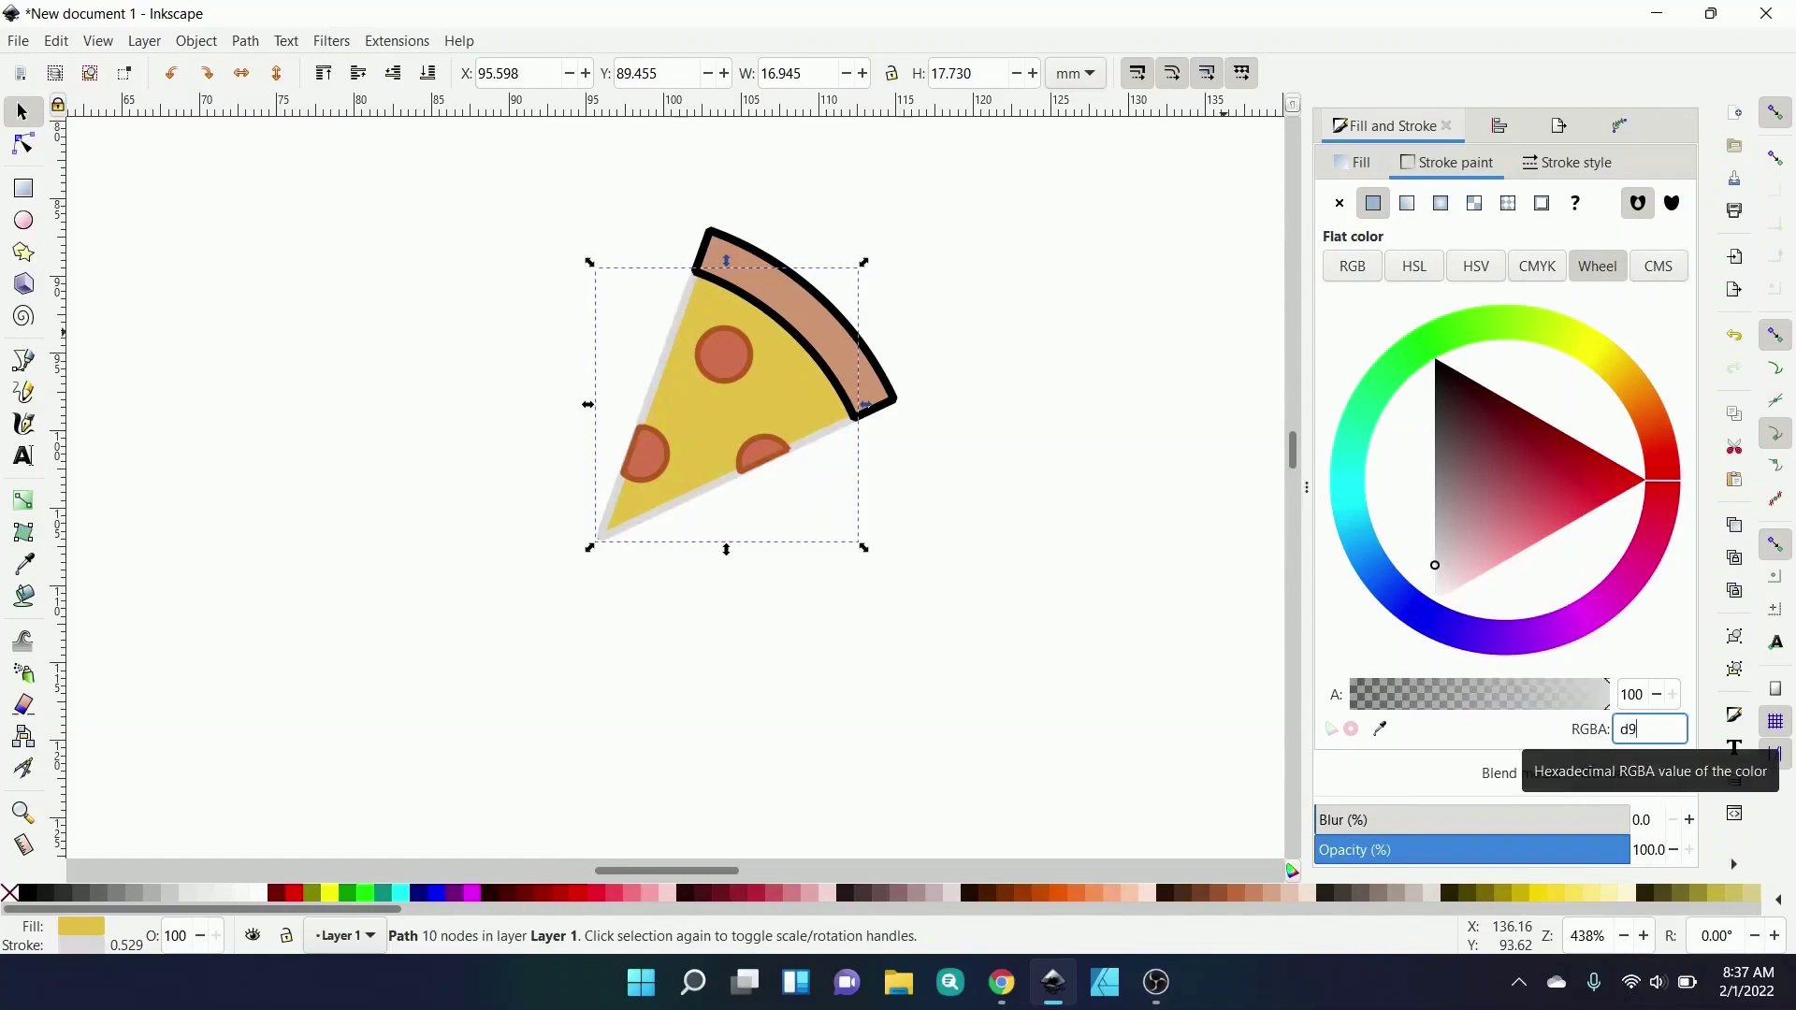
type("09")
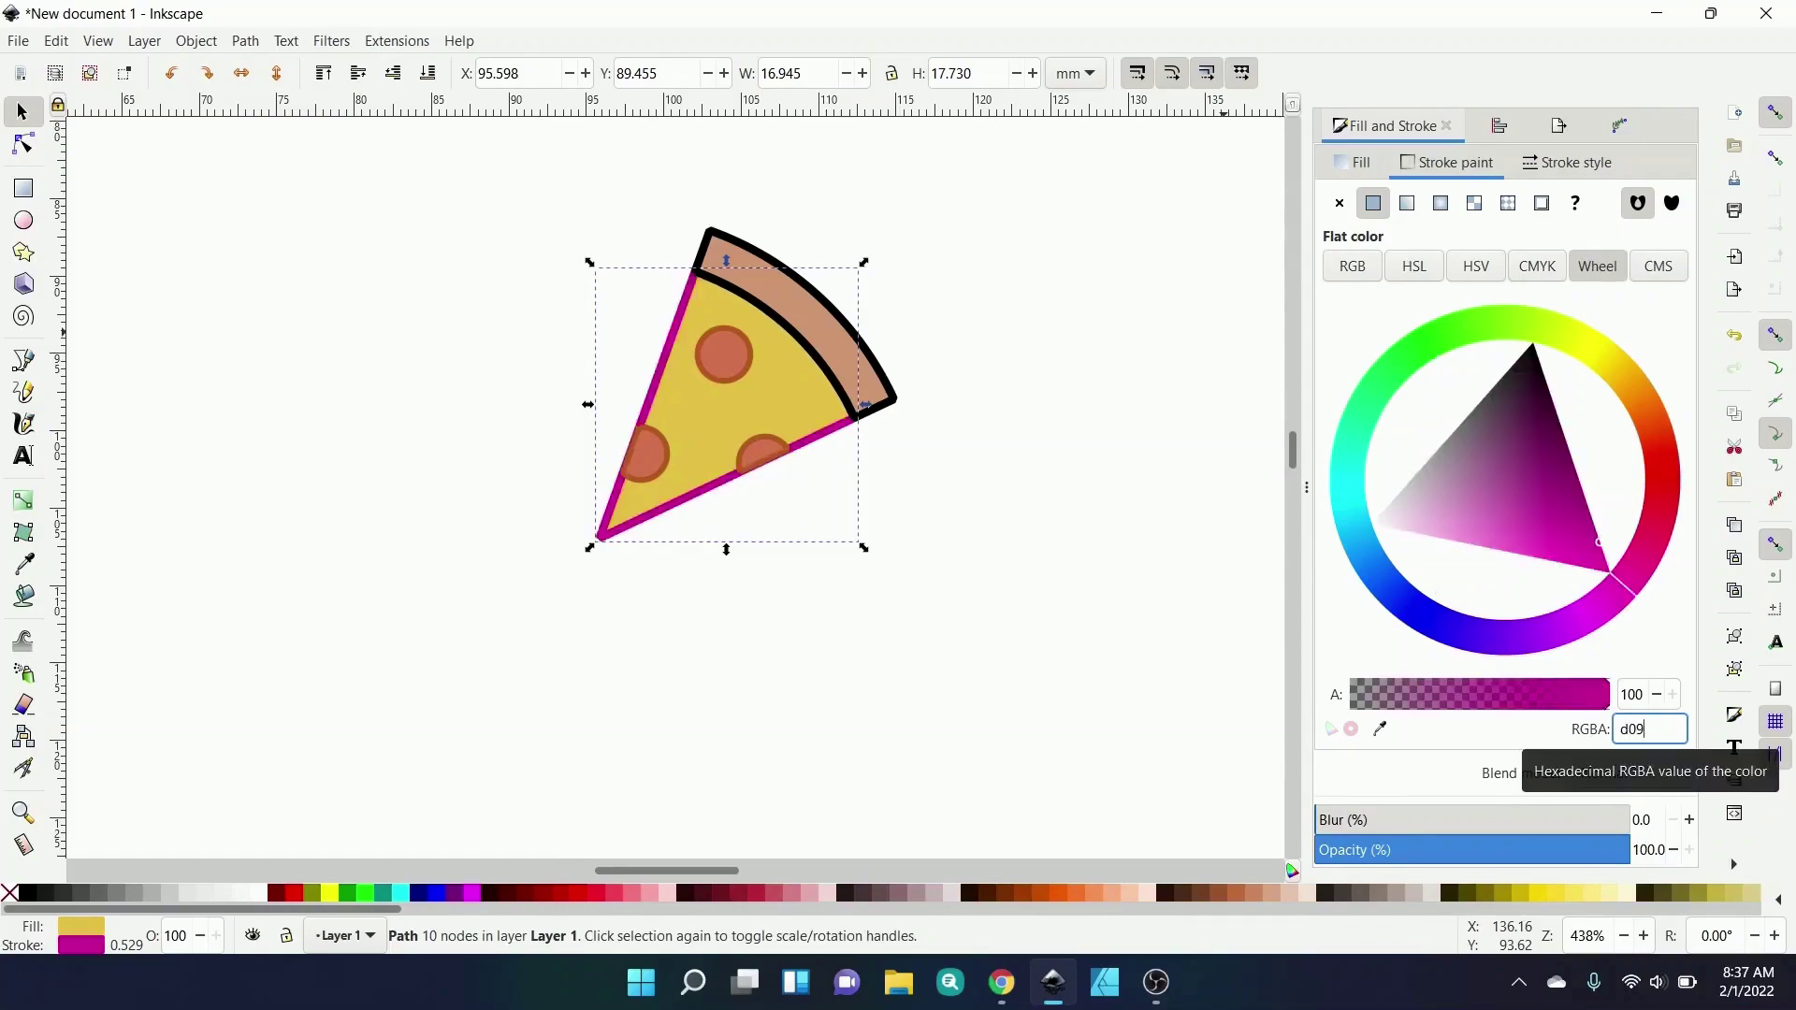
type("b")
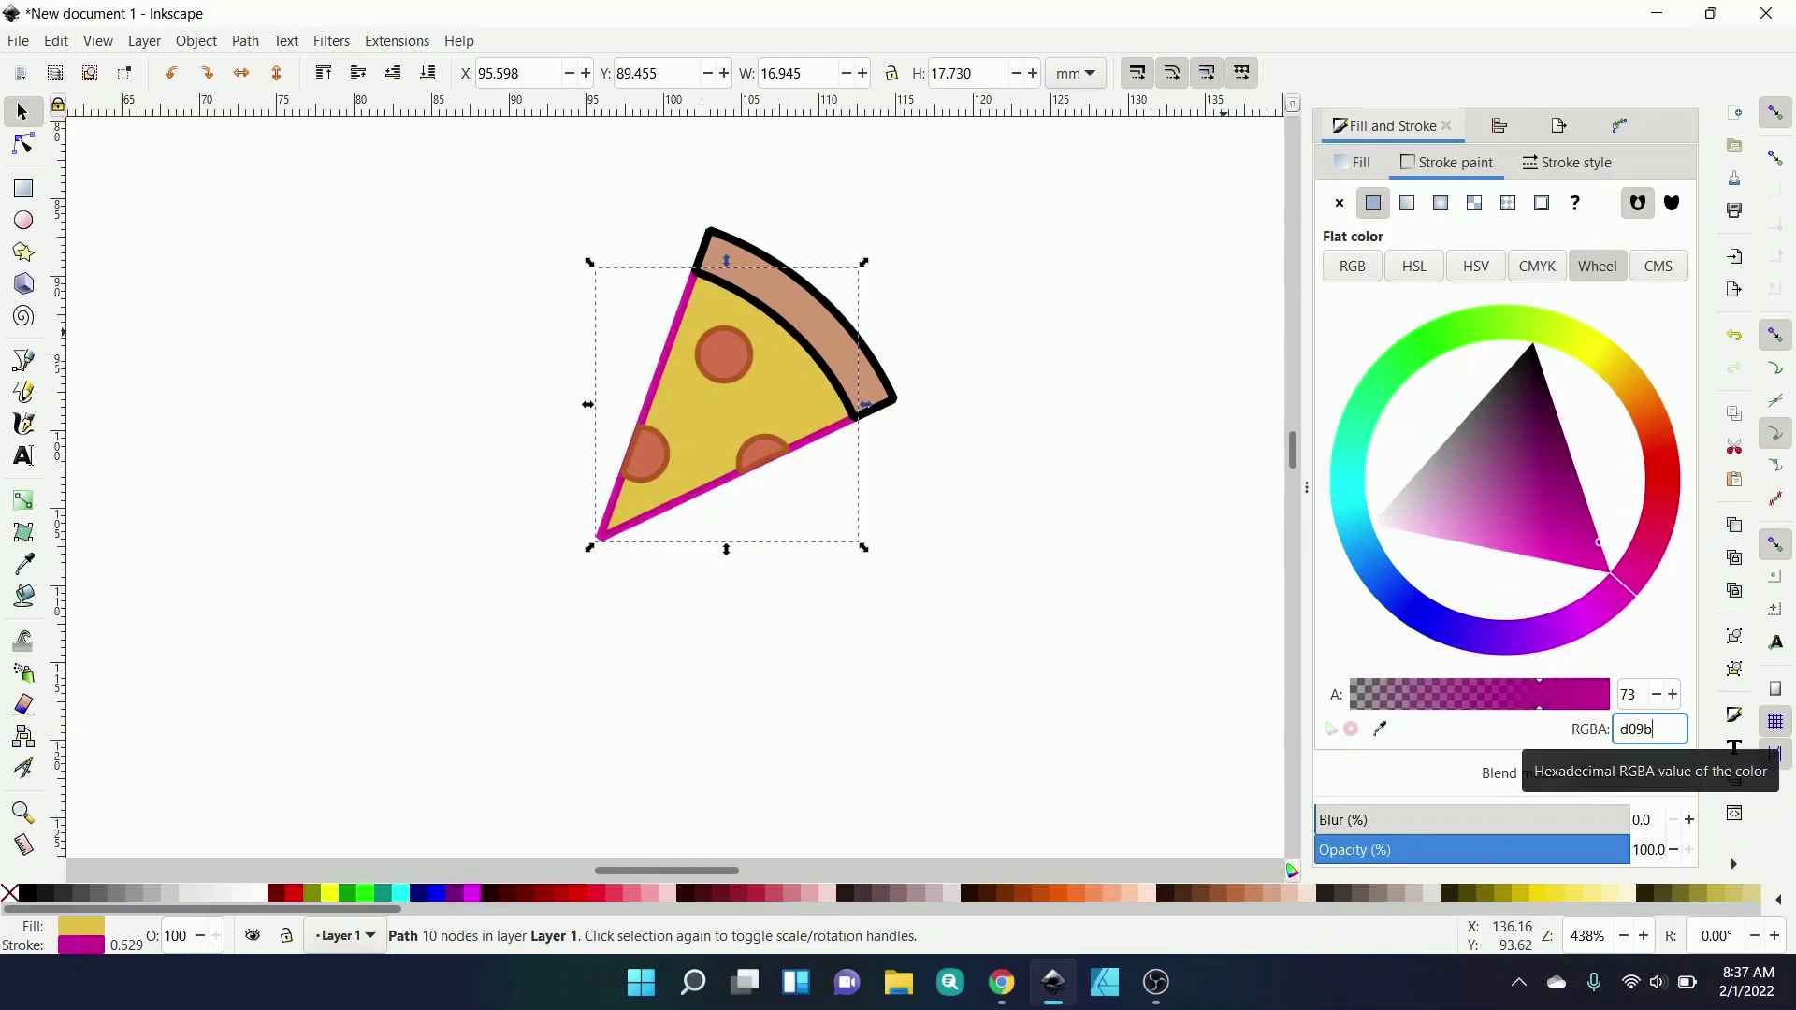
type("47")
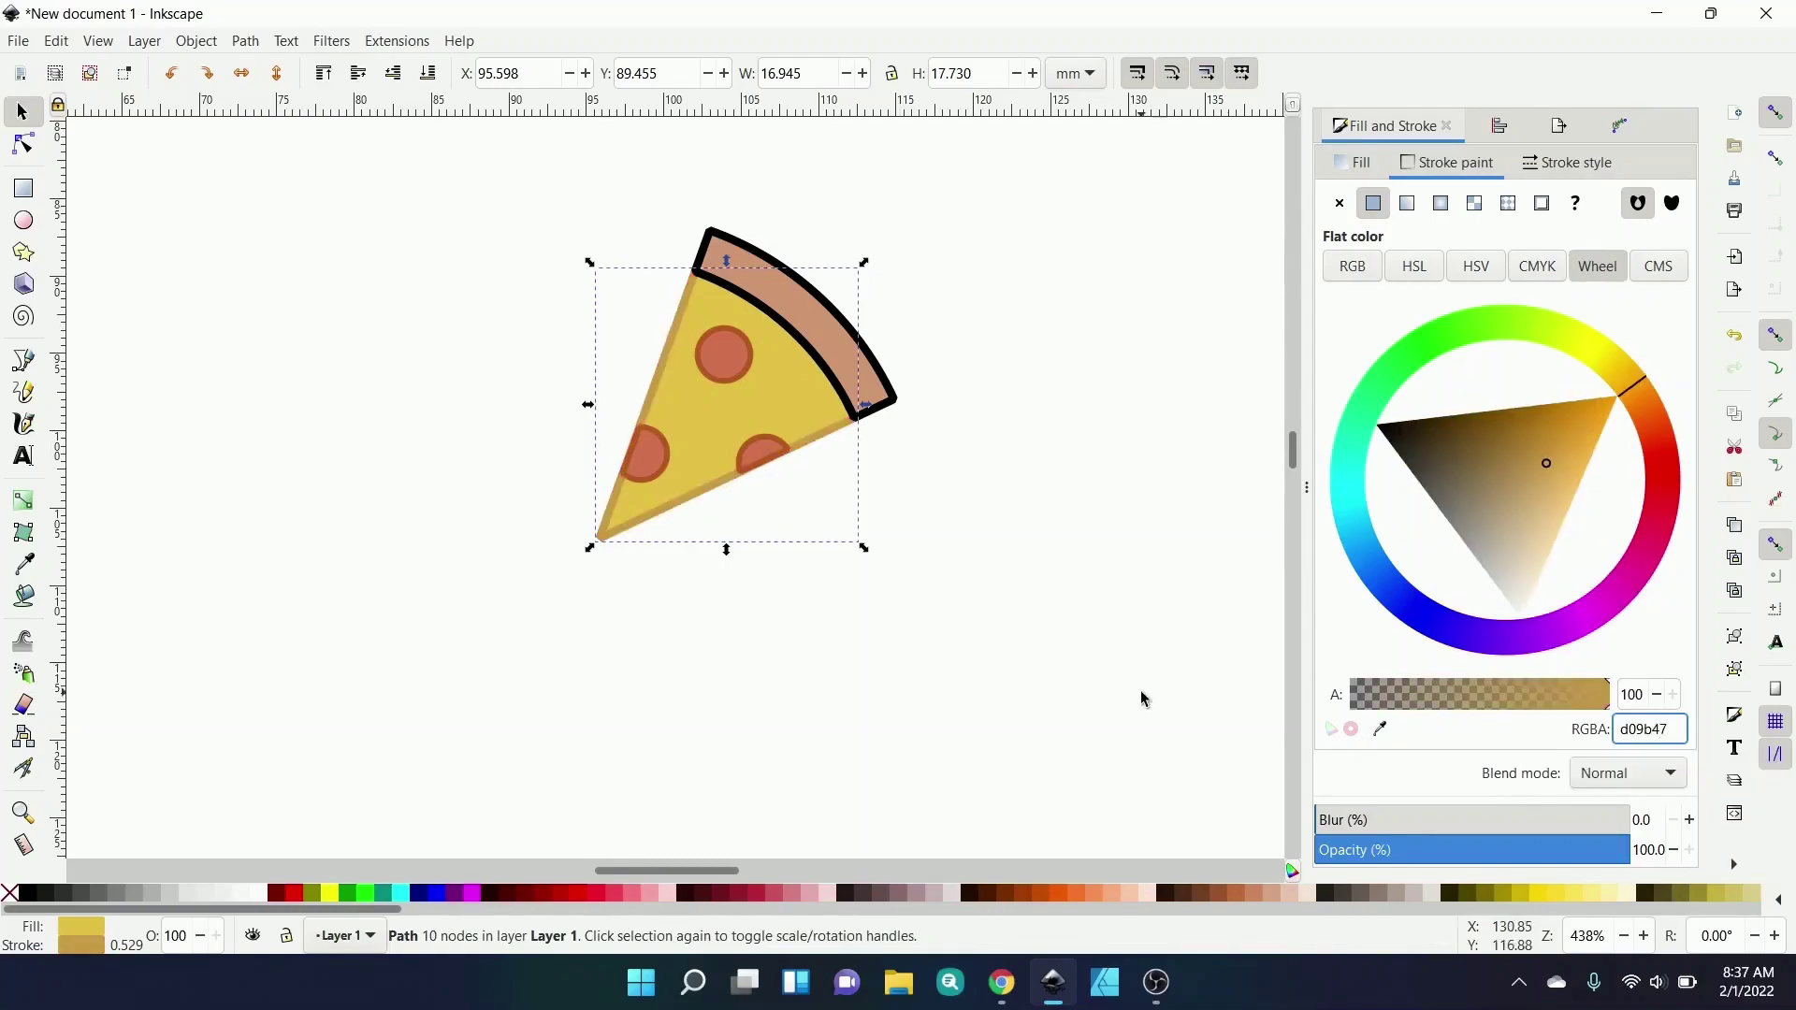
left_click(1007, 494)
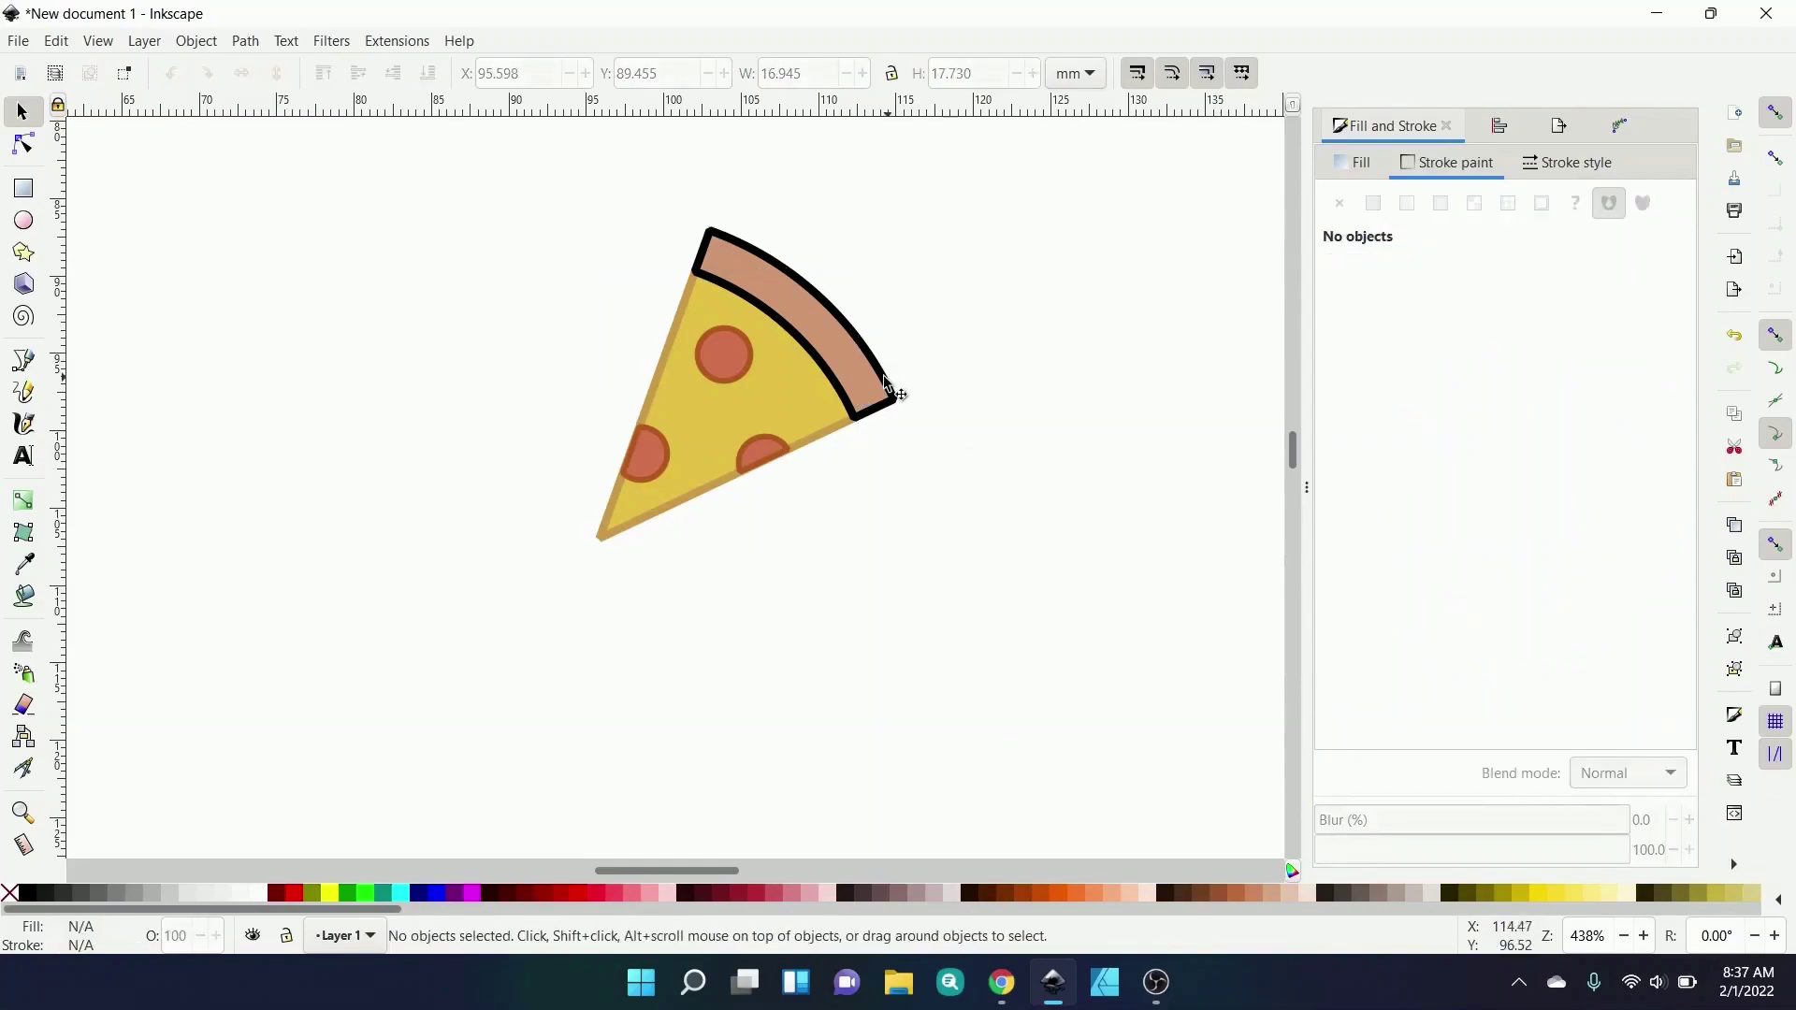
- Change the crust's outline colour to reddish brown ab7561
left_click(884, 391)
double_click(1648, 729)
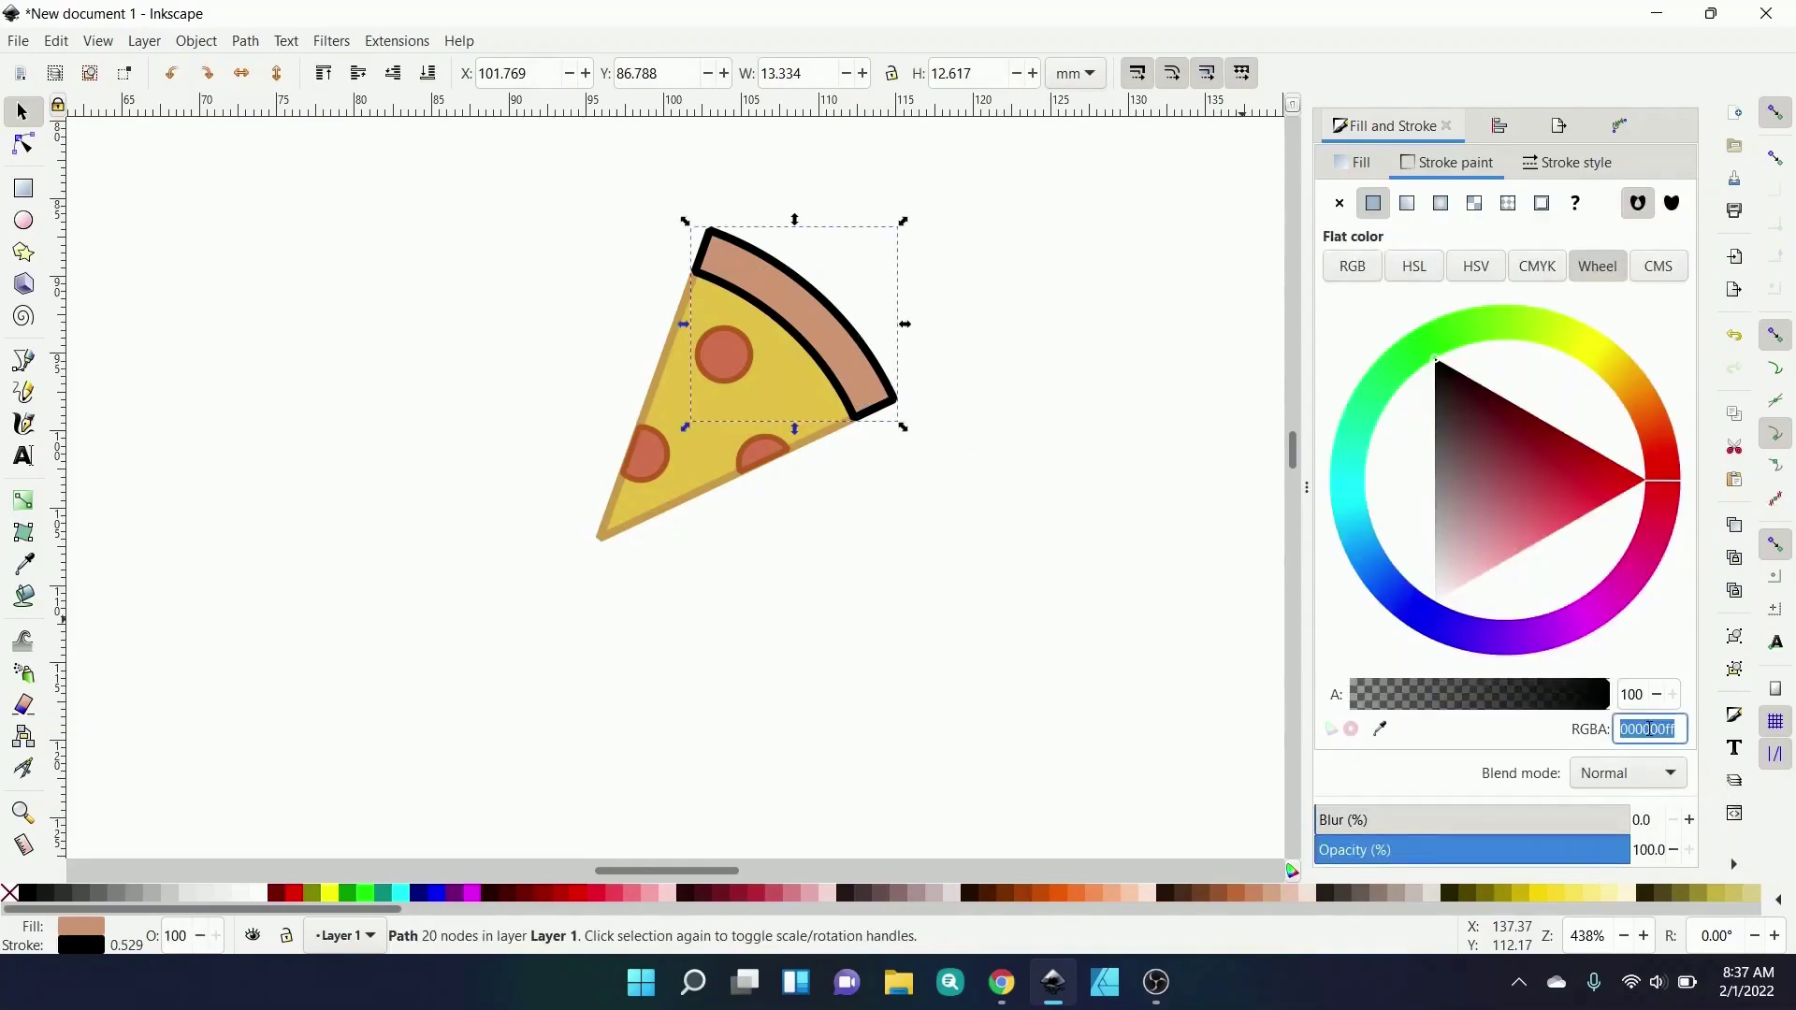
type("ab")
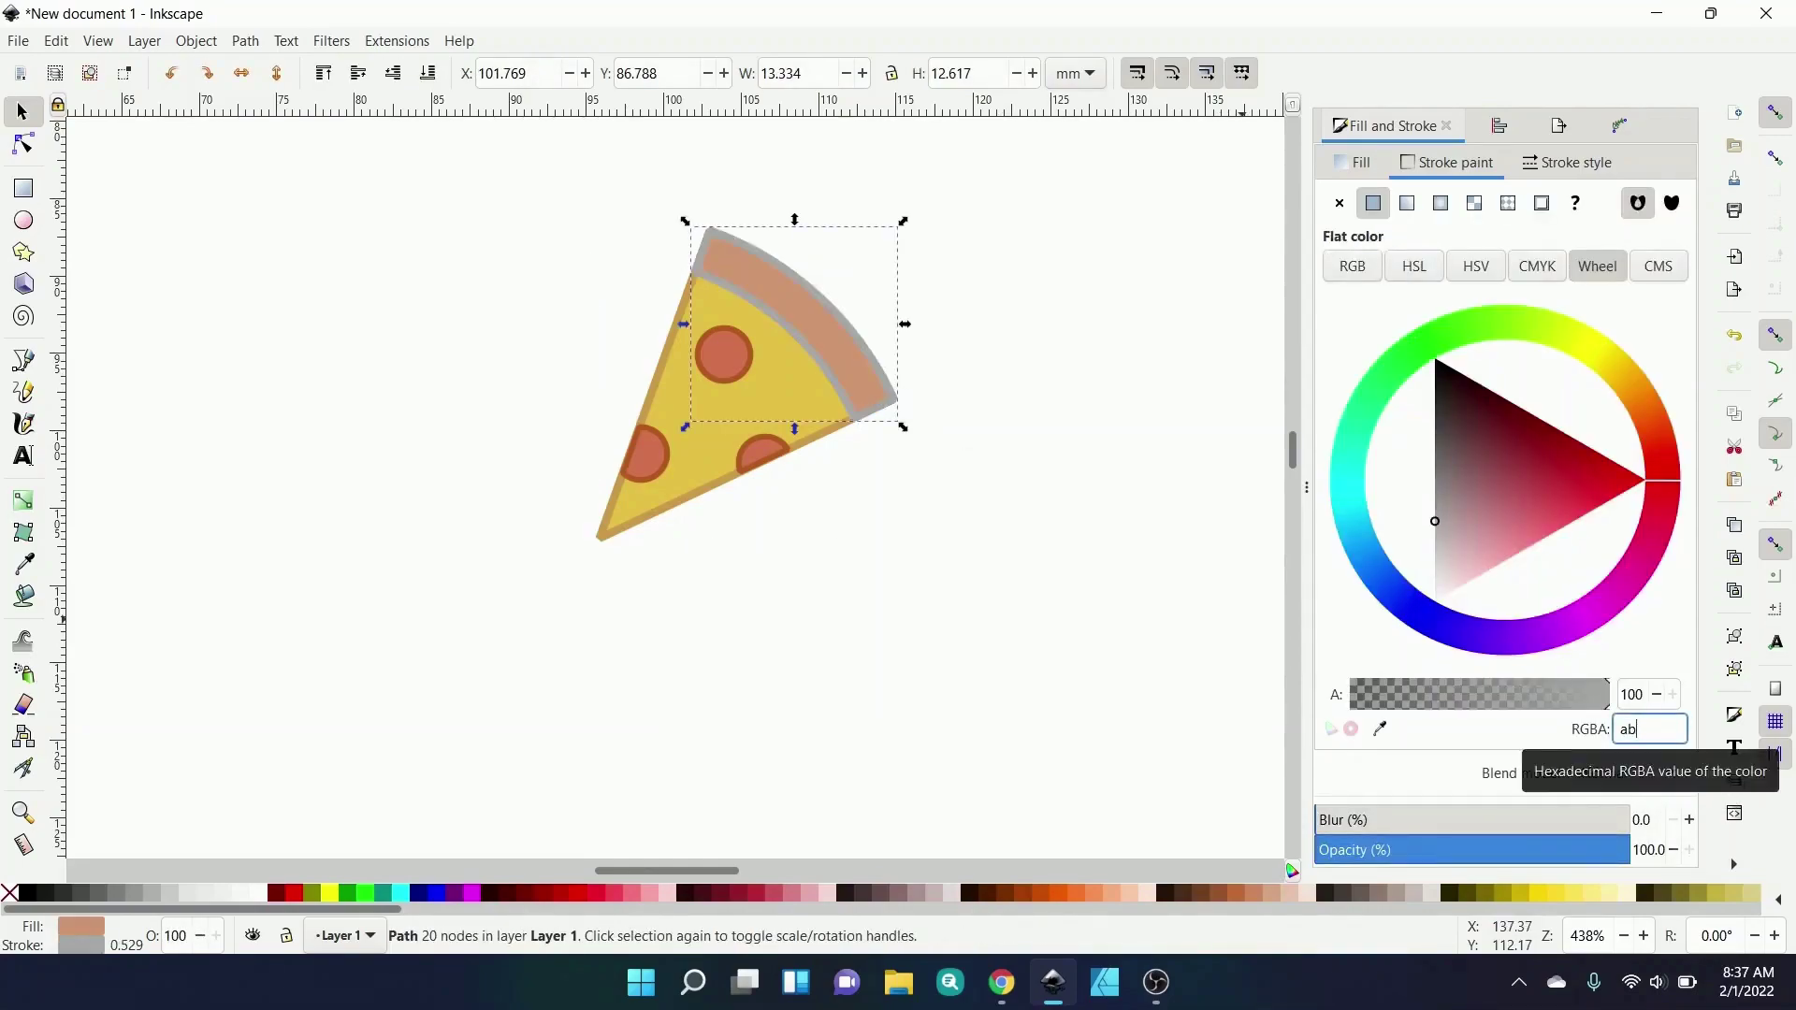
type("75")
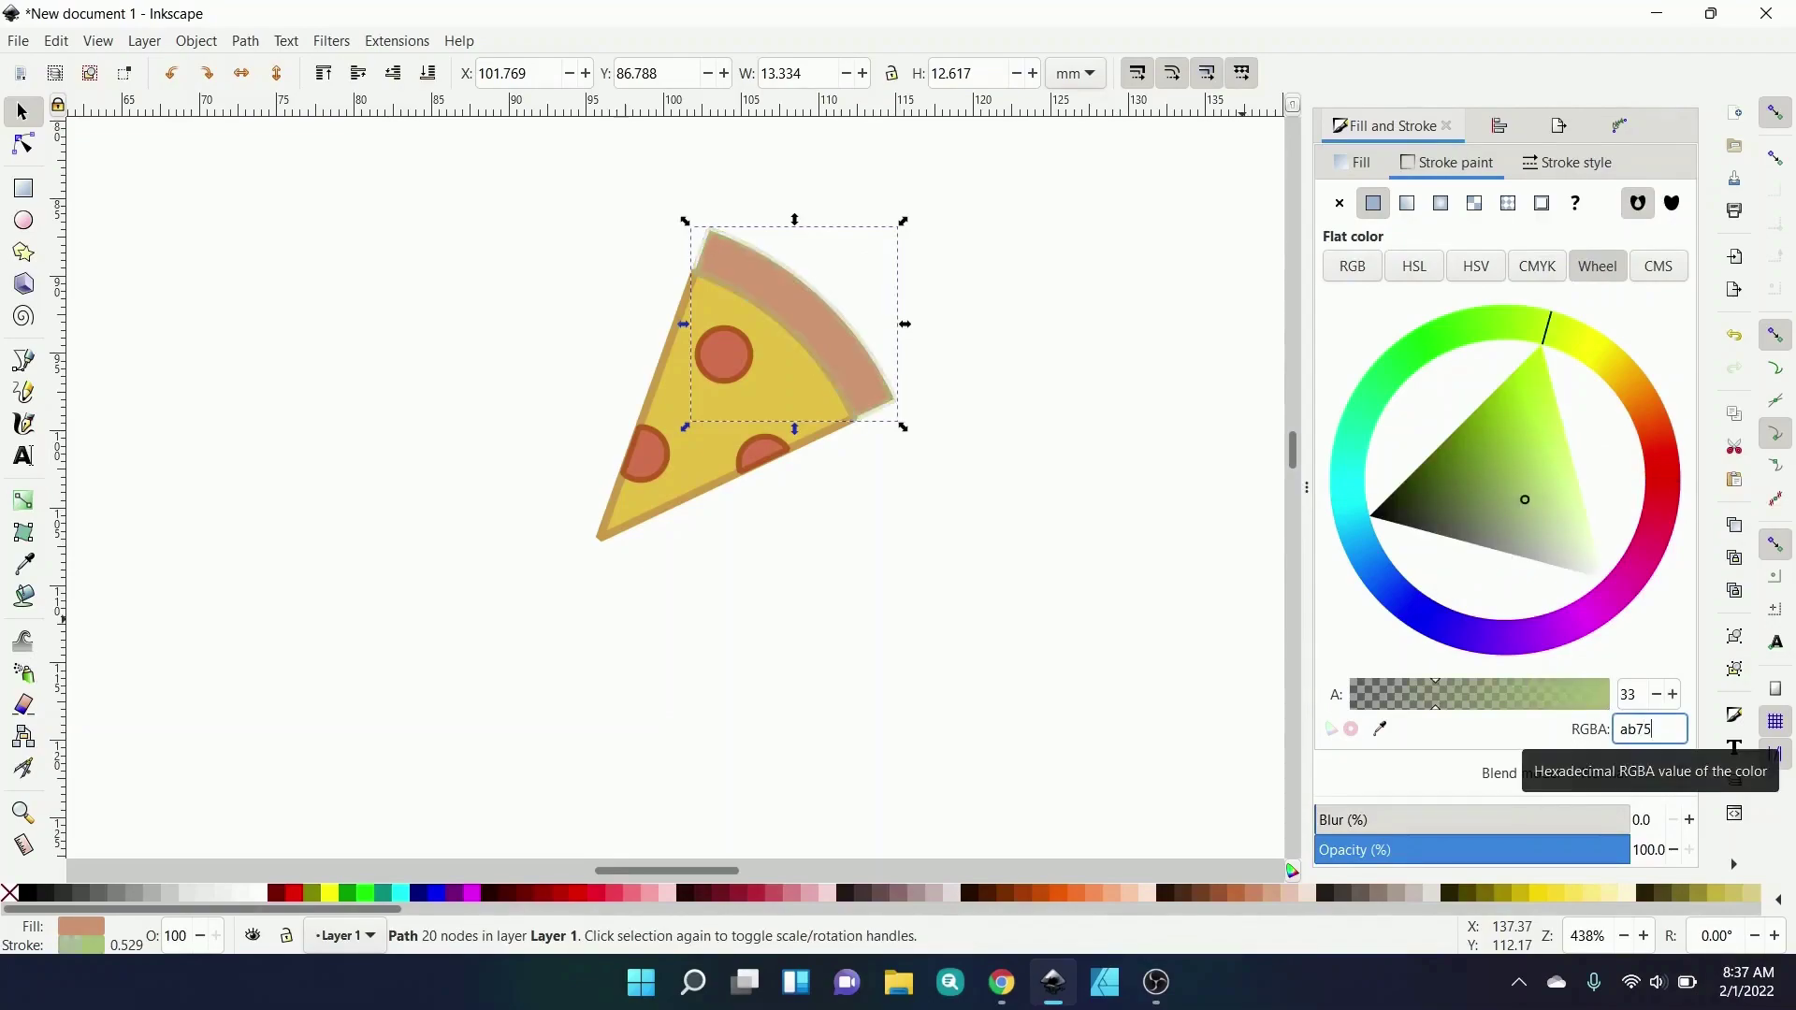
type("61")
left_click(874, 519)
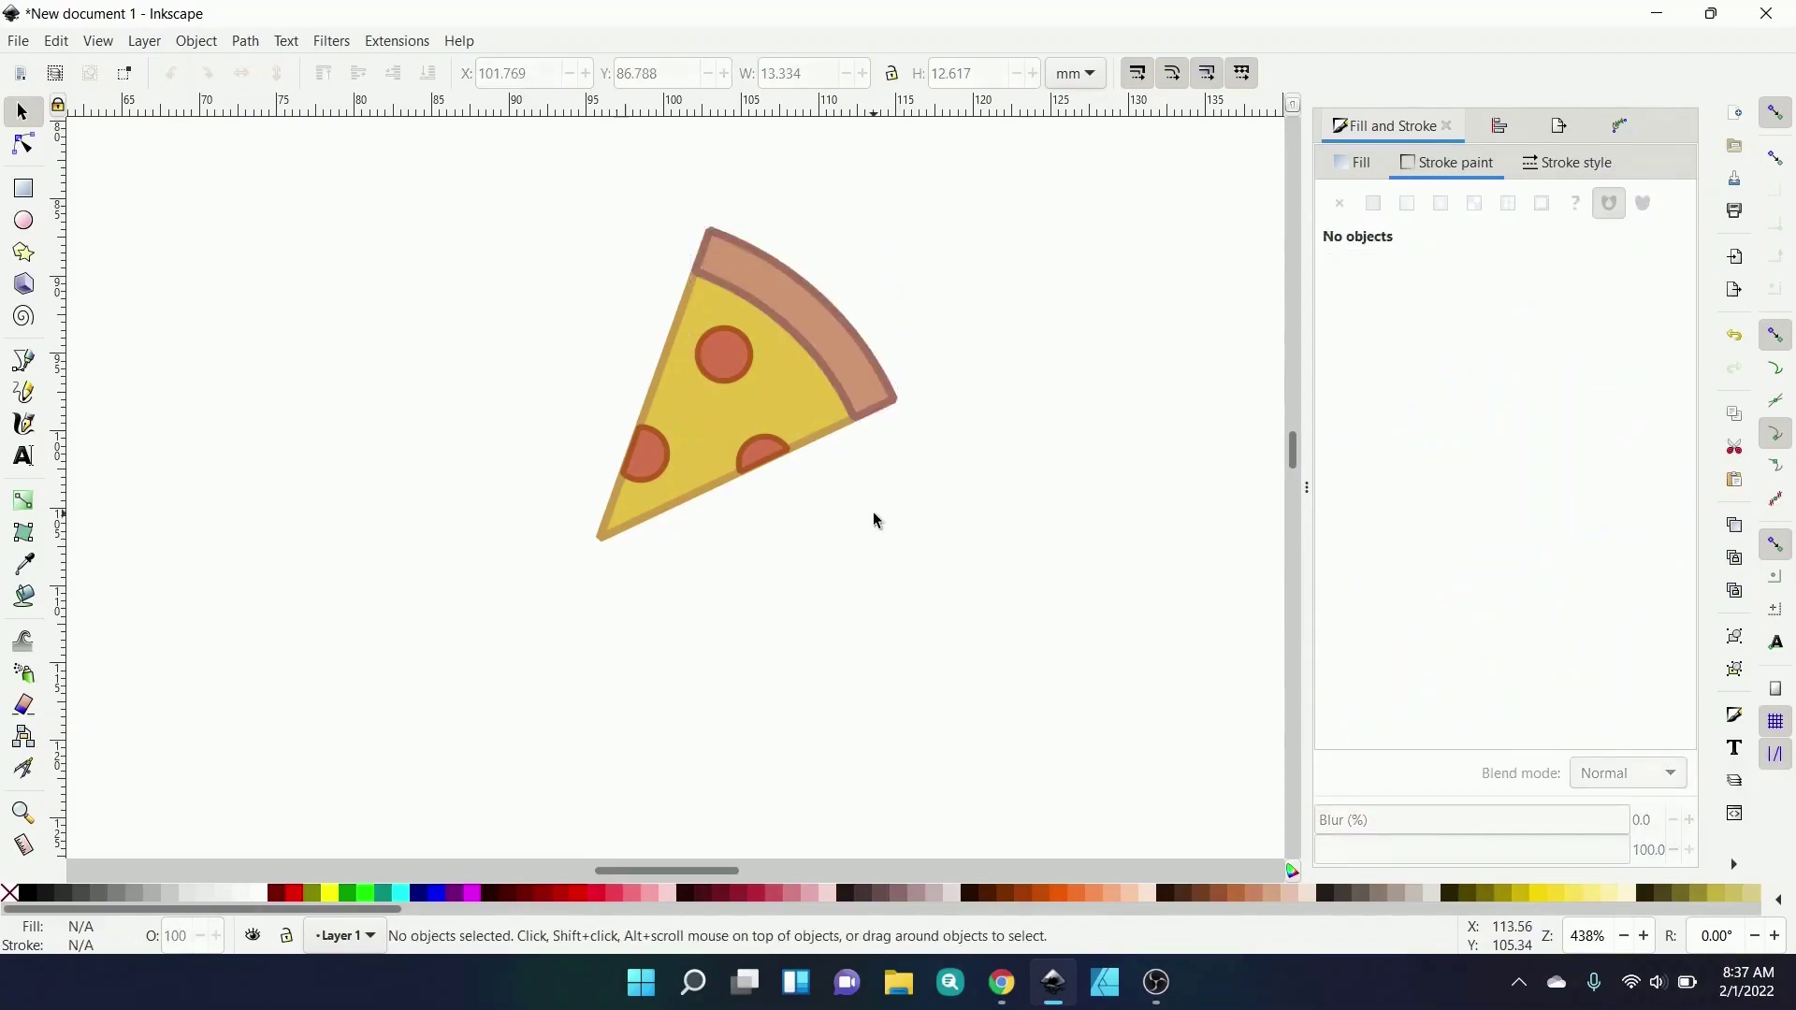
- Draw a thin vertical rectangle bar left of the slice and zoom in on it
left_click(24, 189)
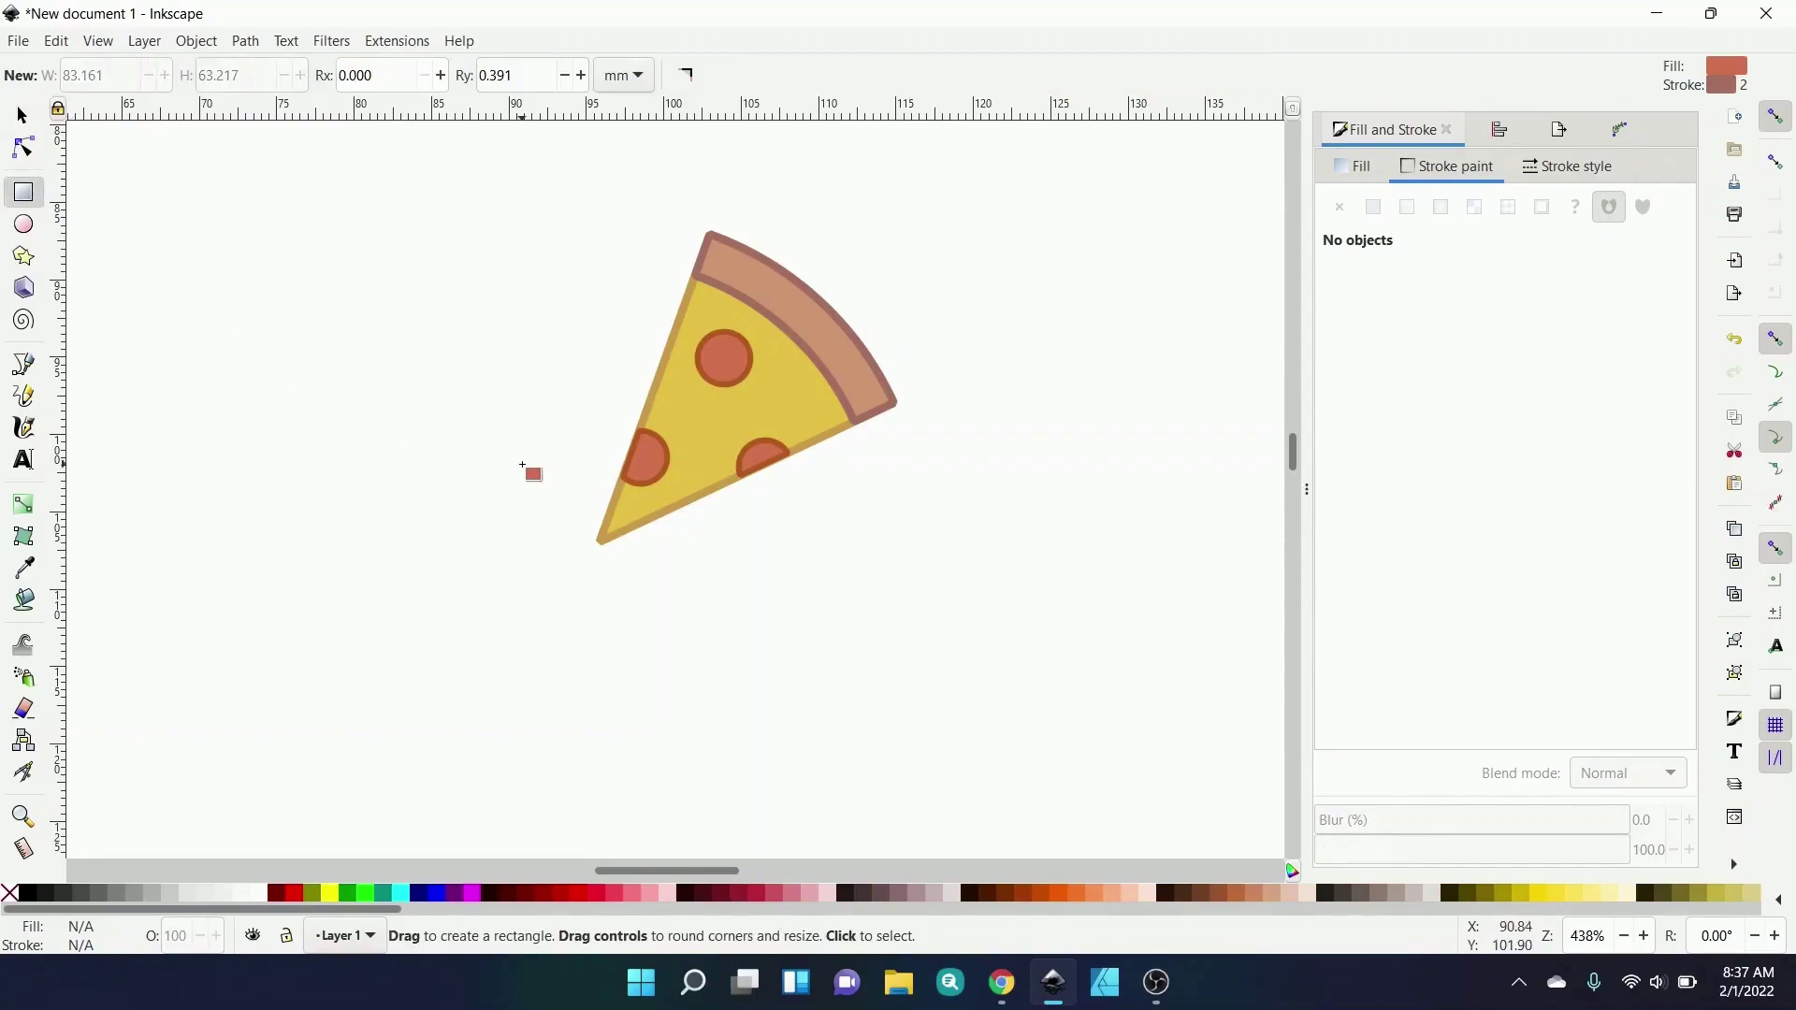
left_click_drag(458, 467, 481, 571)
key("z")
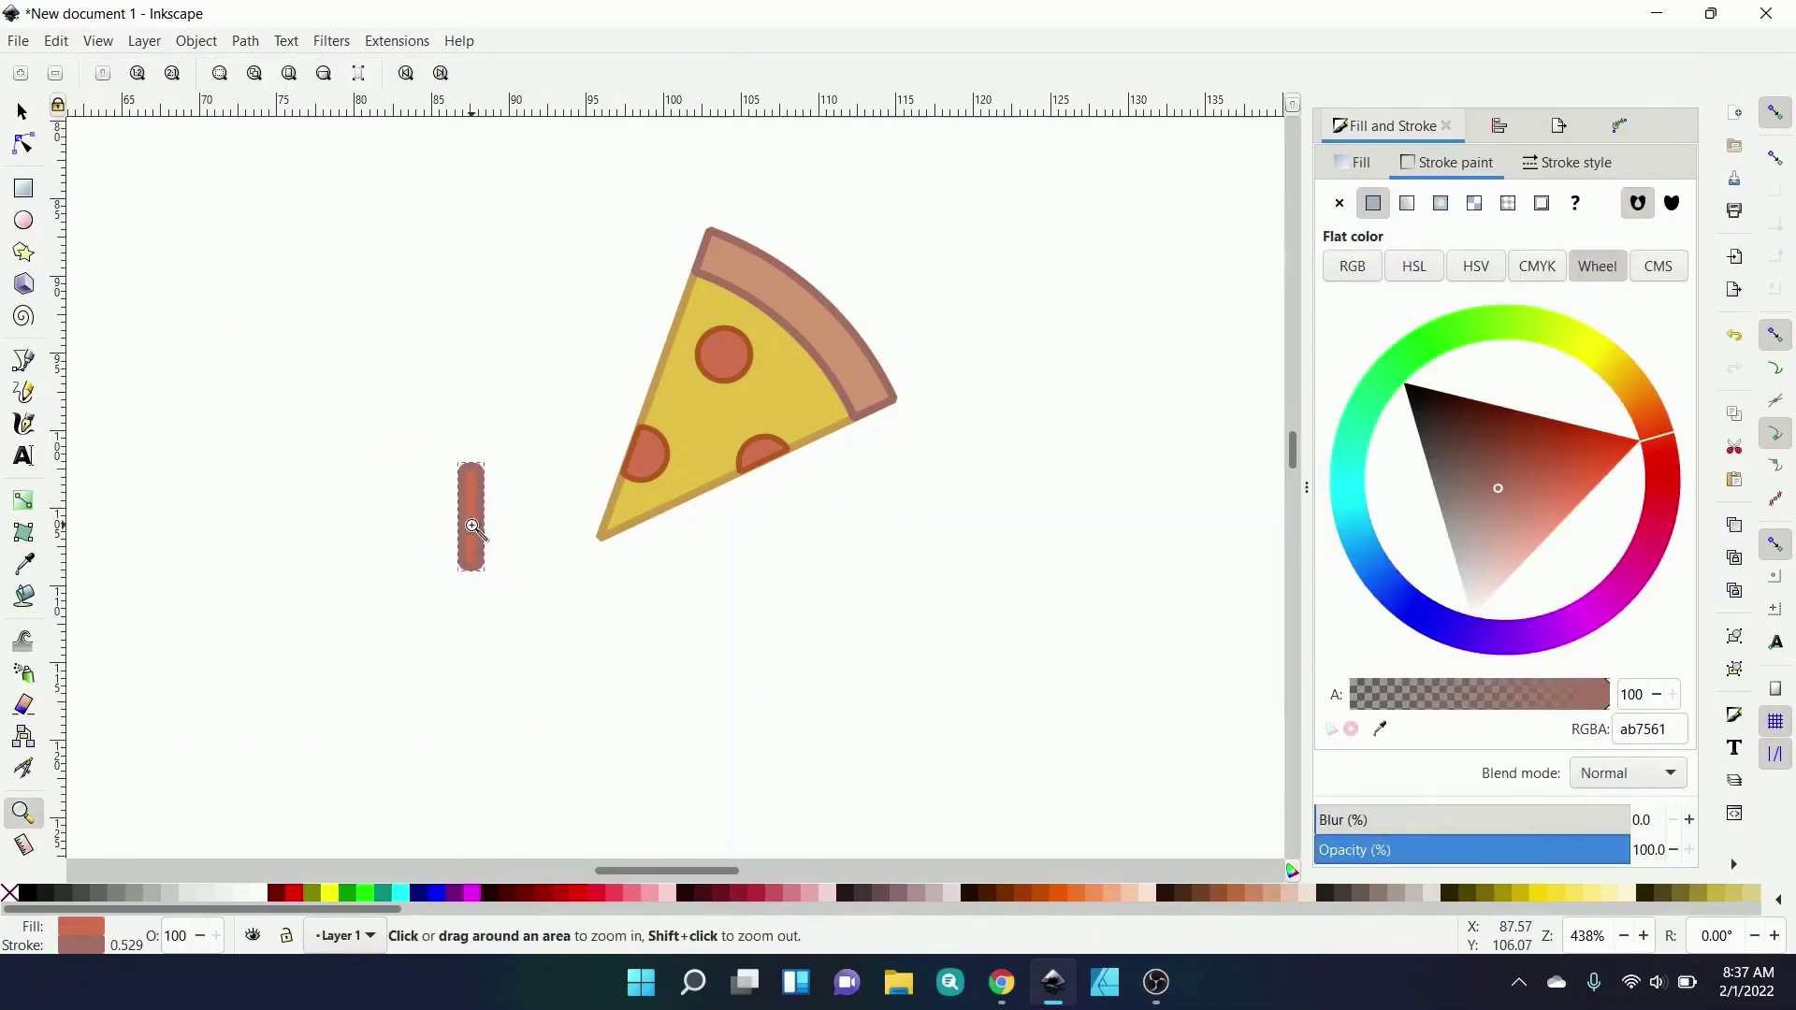
left_click(412, 531)
key("s")
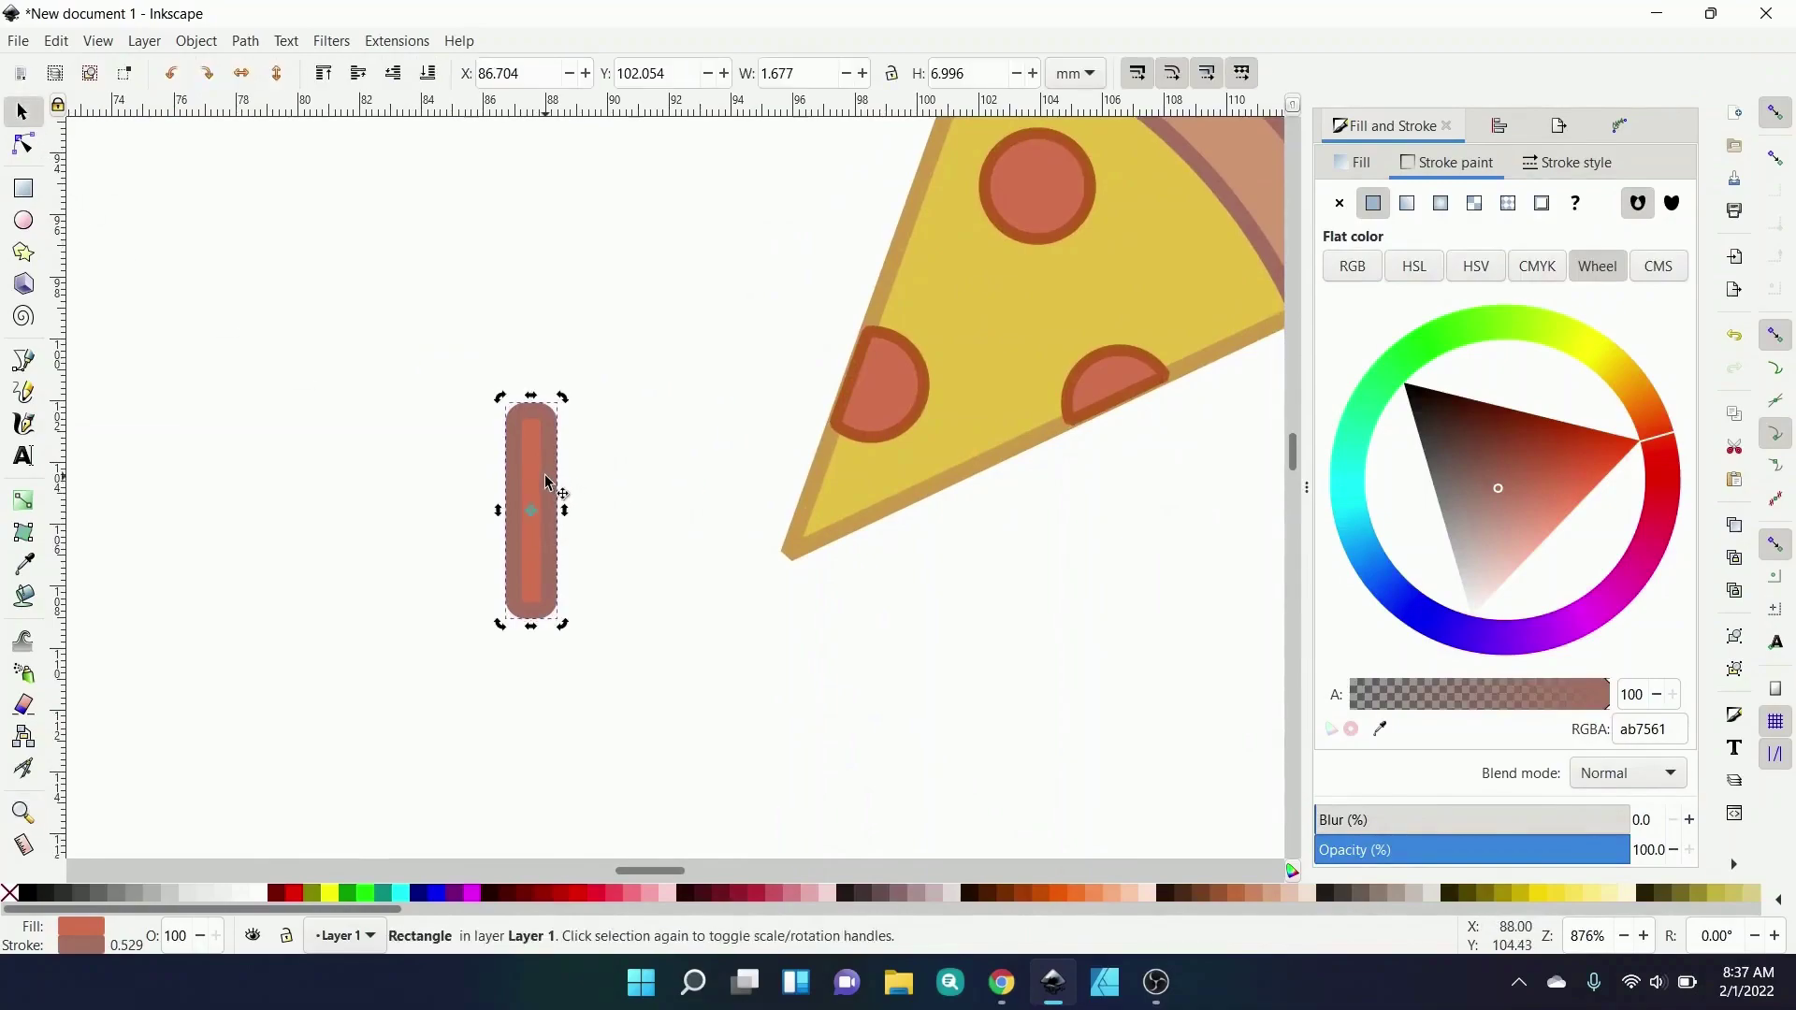
- Round the bar's corners and move it beneath the slice's lower tip
left_click(548, 478)
left_click(23, 143)
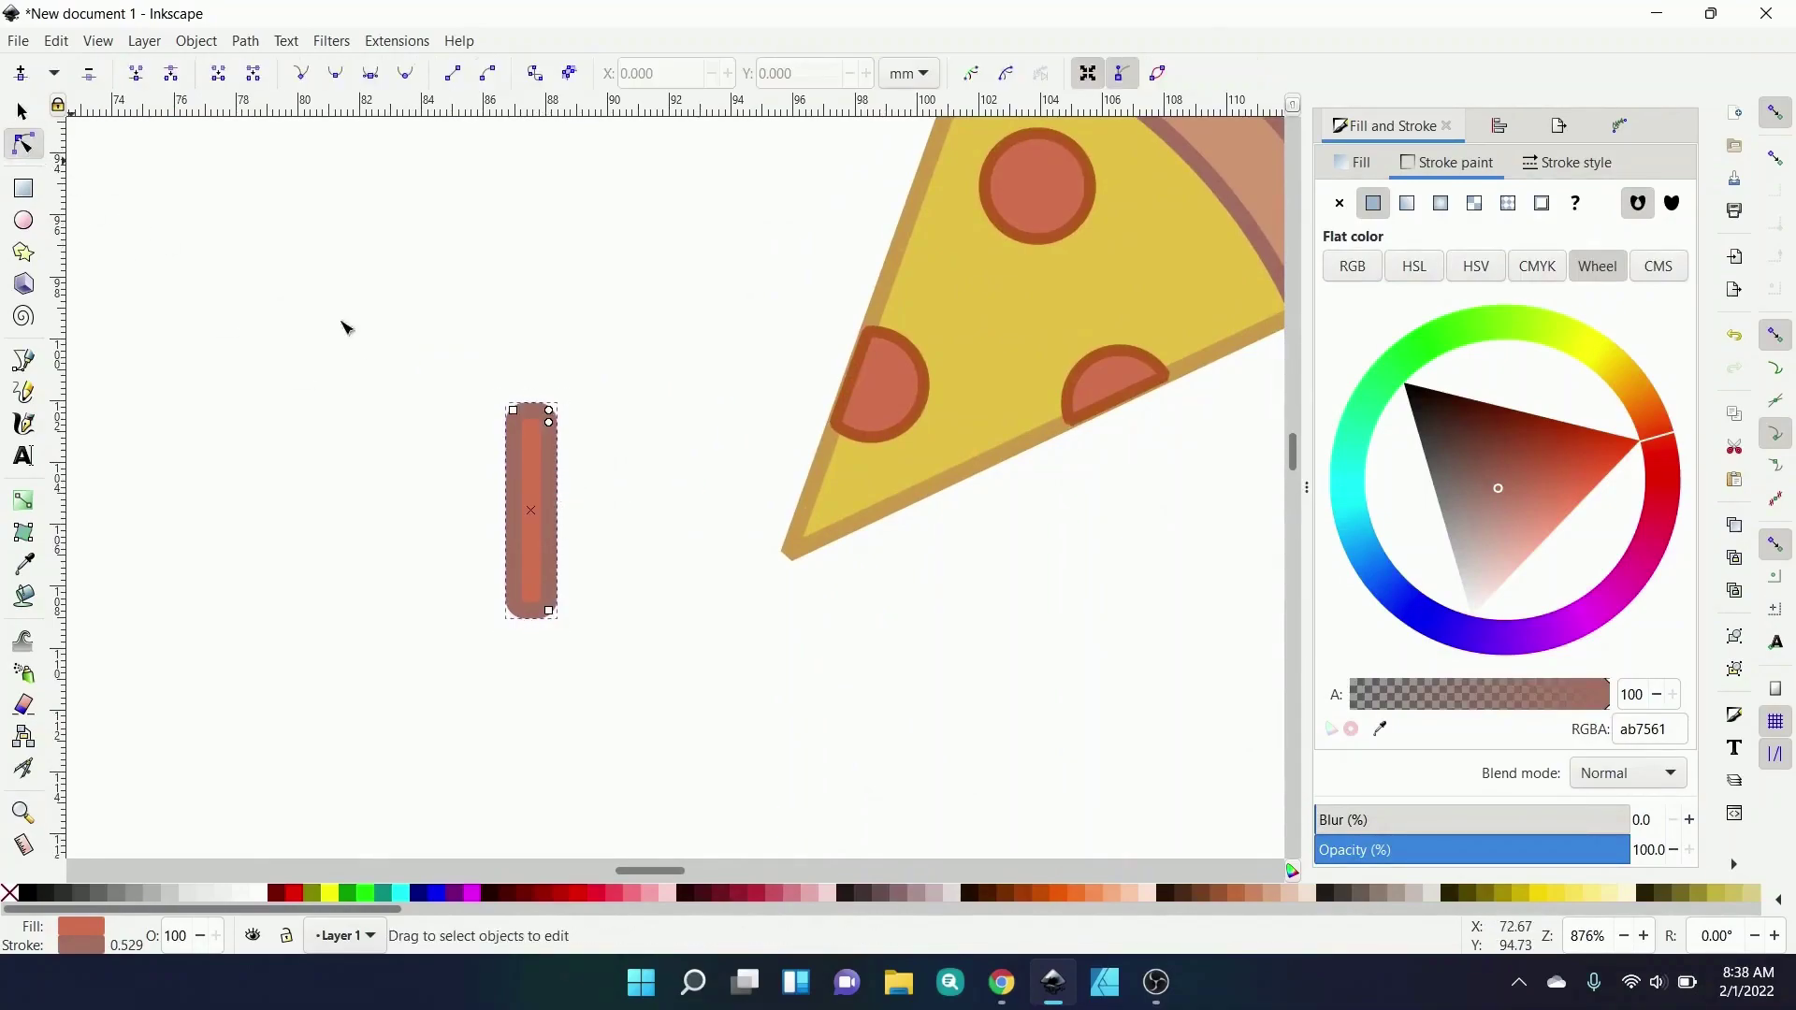
left_click_drag(553, 533, 598, 608)
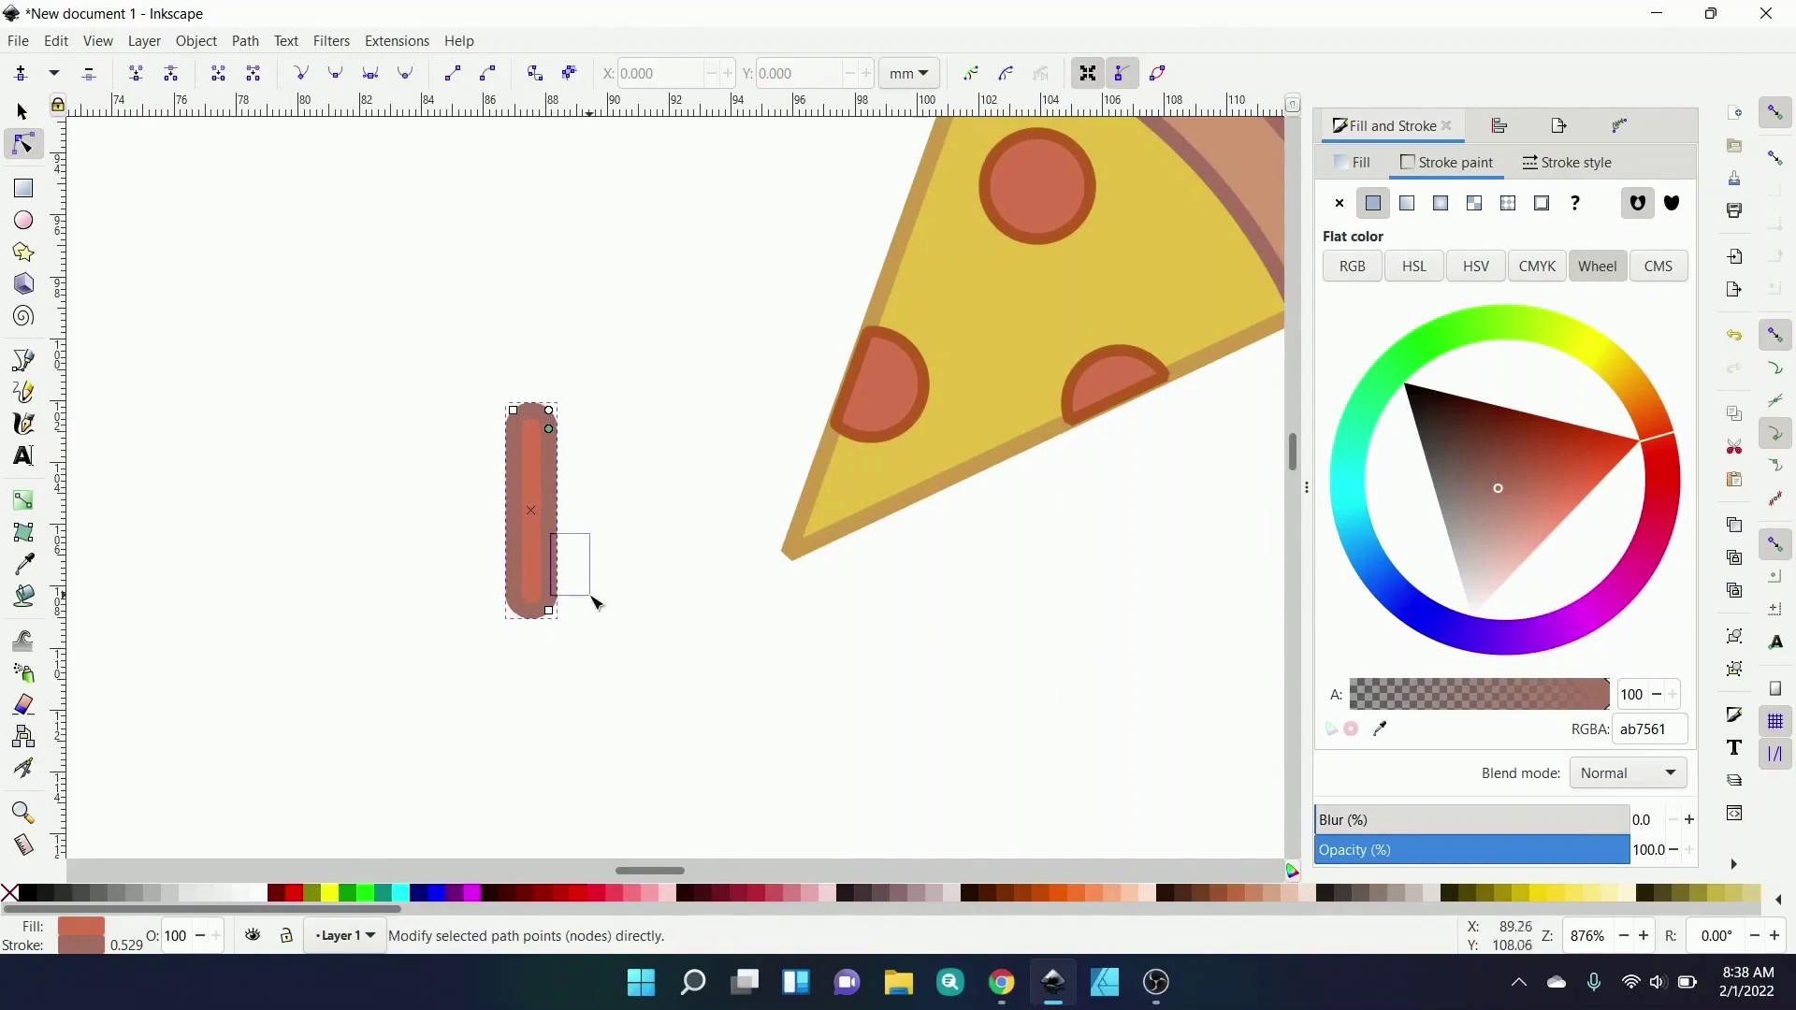
key("s")
left_click_drag(550, 521, 636, 681)
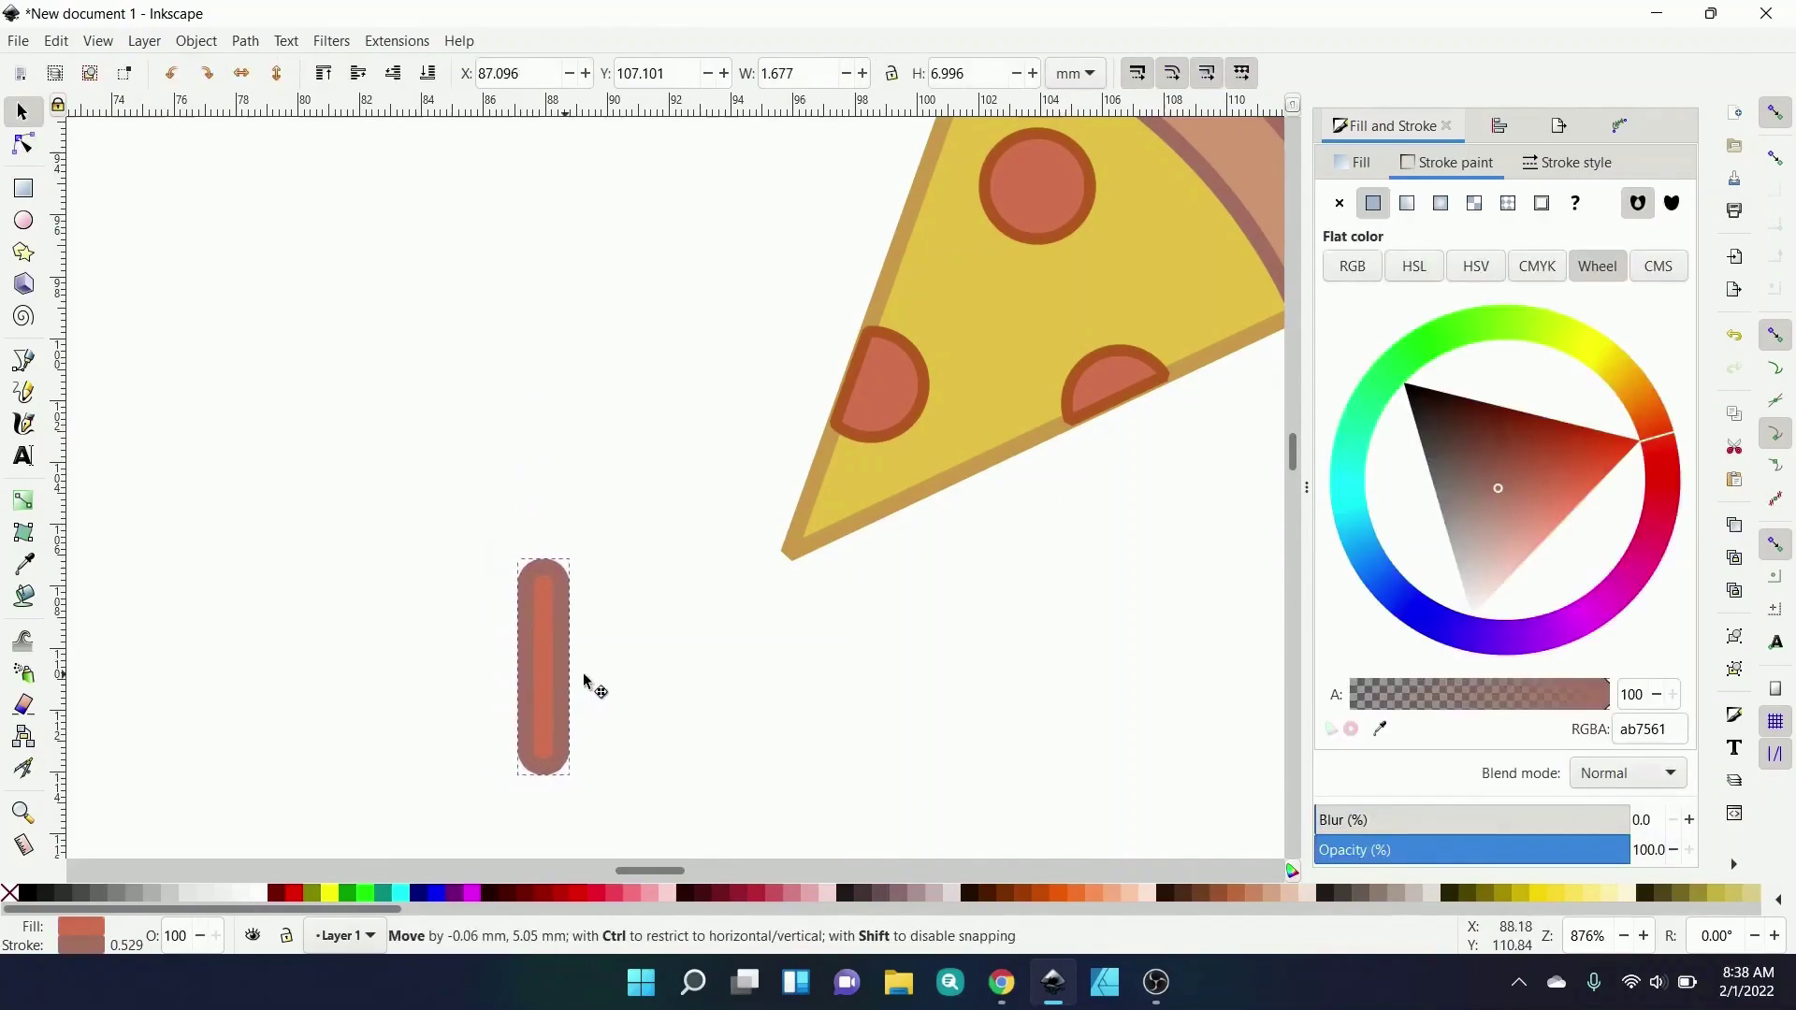
mouse_move(745, 706)
left_mouse_down()
mouse_move(397, 629)
mouse_move(543, 649)
mouse_move(889, 632)
left_mouse_up()
- Duplicate the bar, overlap the copy with the original, and group the staggered pair
key("ctrl+d")
key("ctrl+d")
key("ctrl+d")
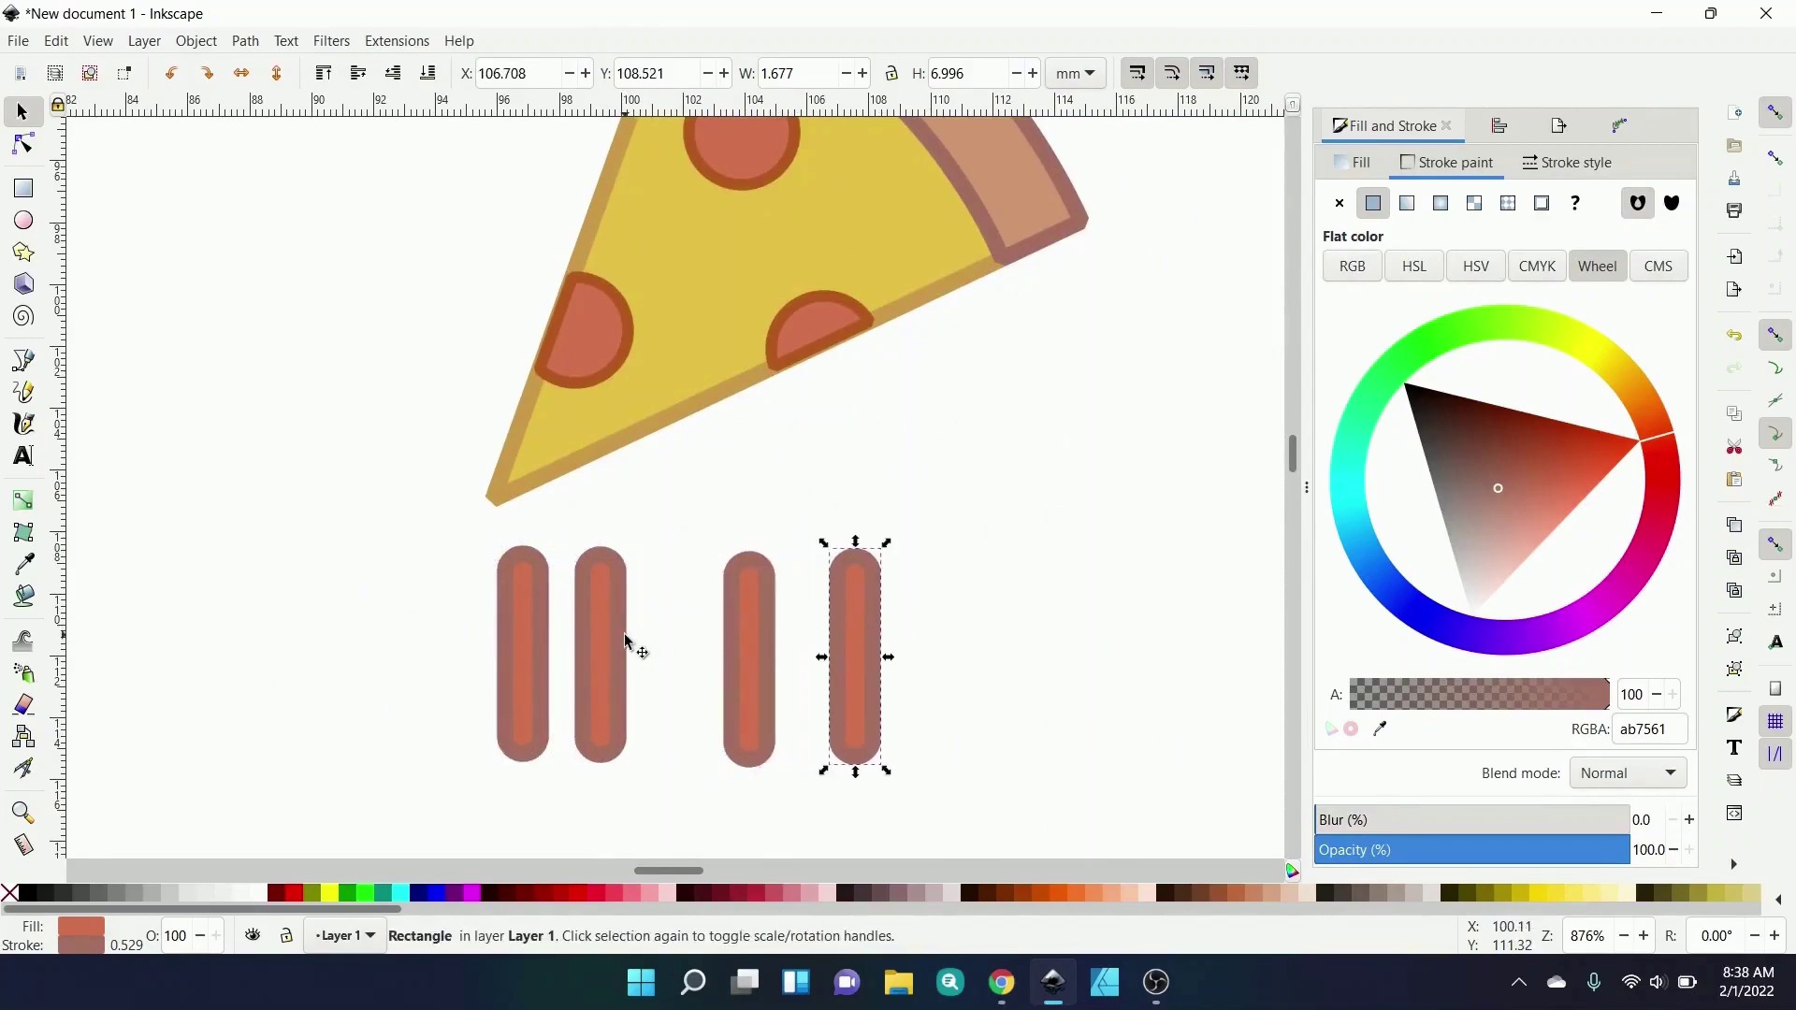
left_click_drag(624, 632, 585, 581)
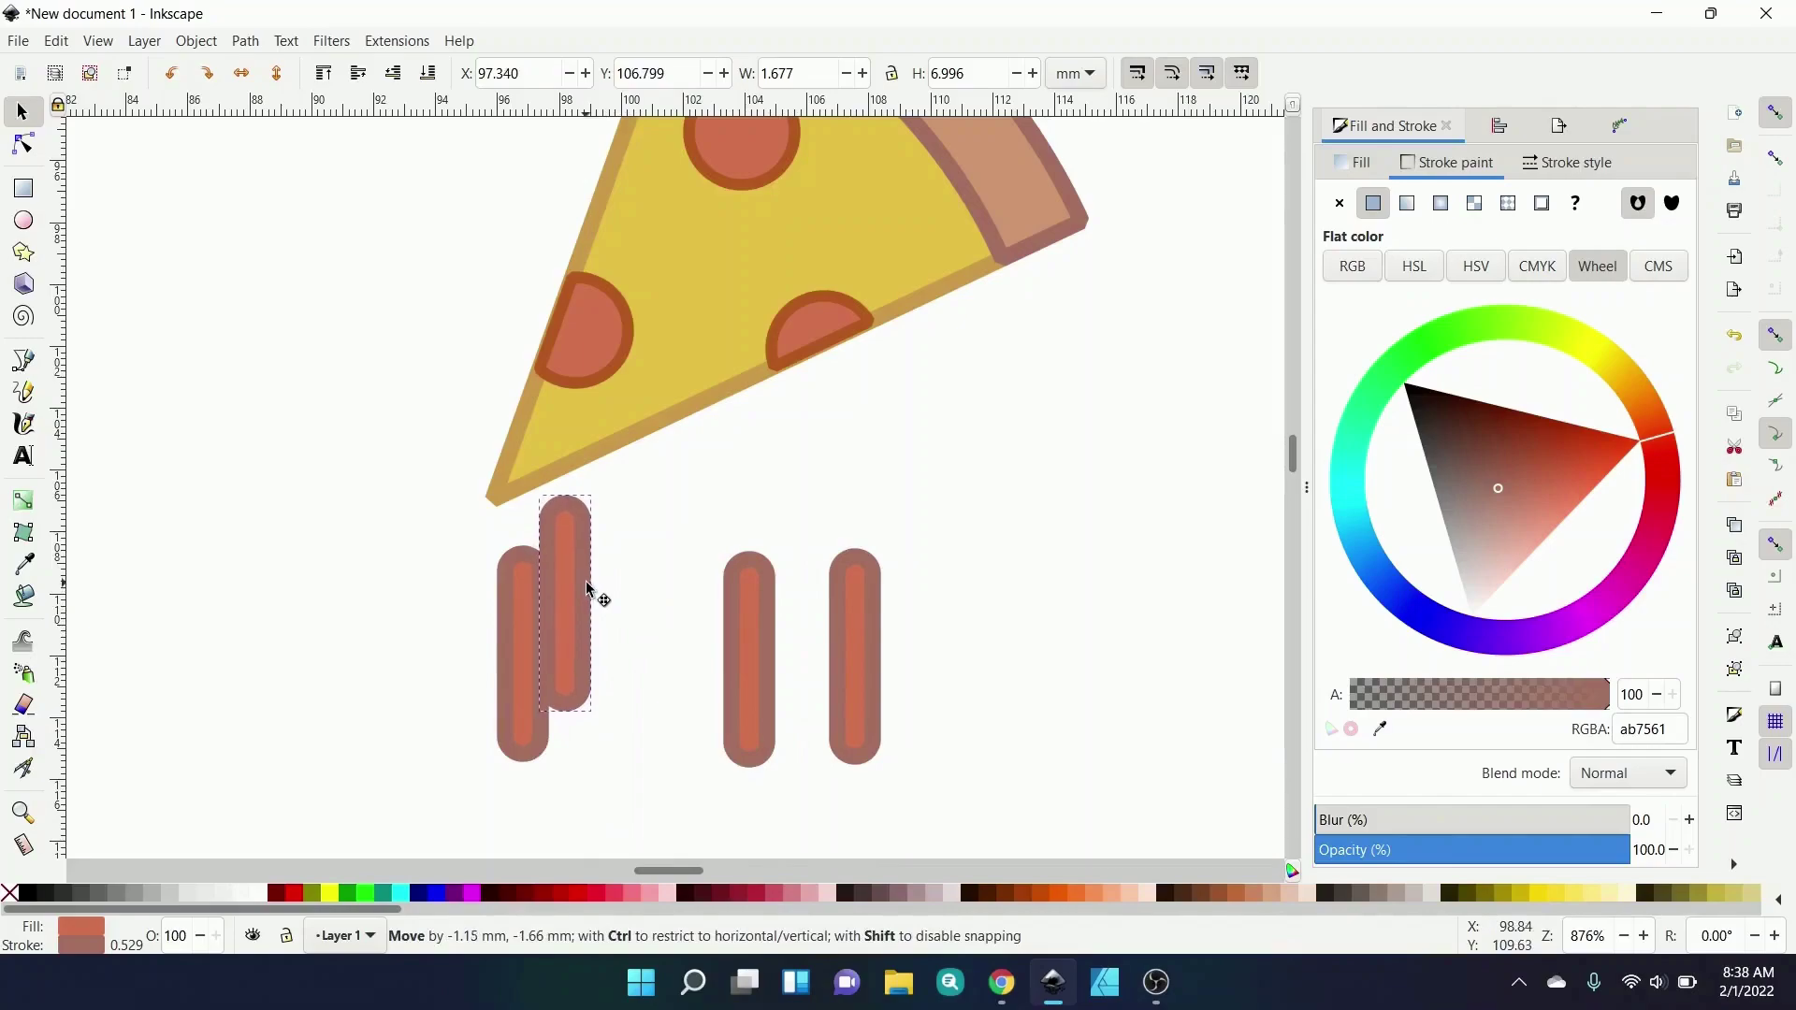
left_click_drag(585, 582, 569, 589)
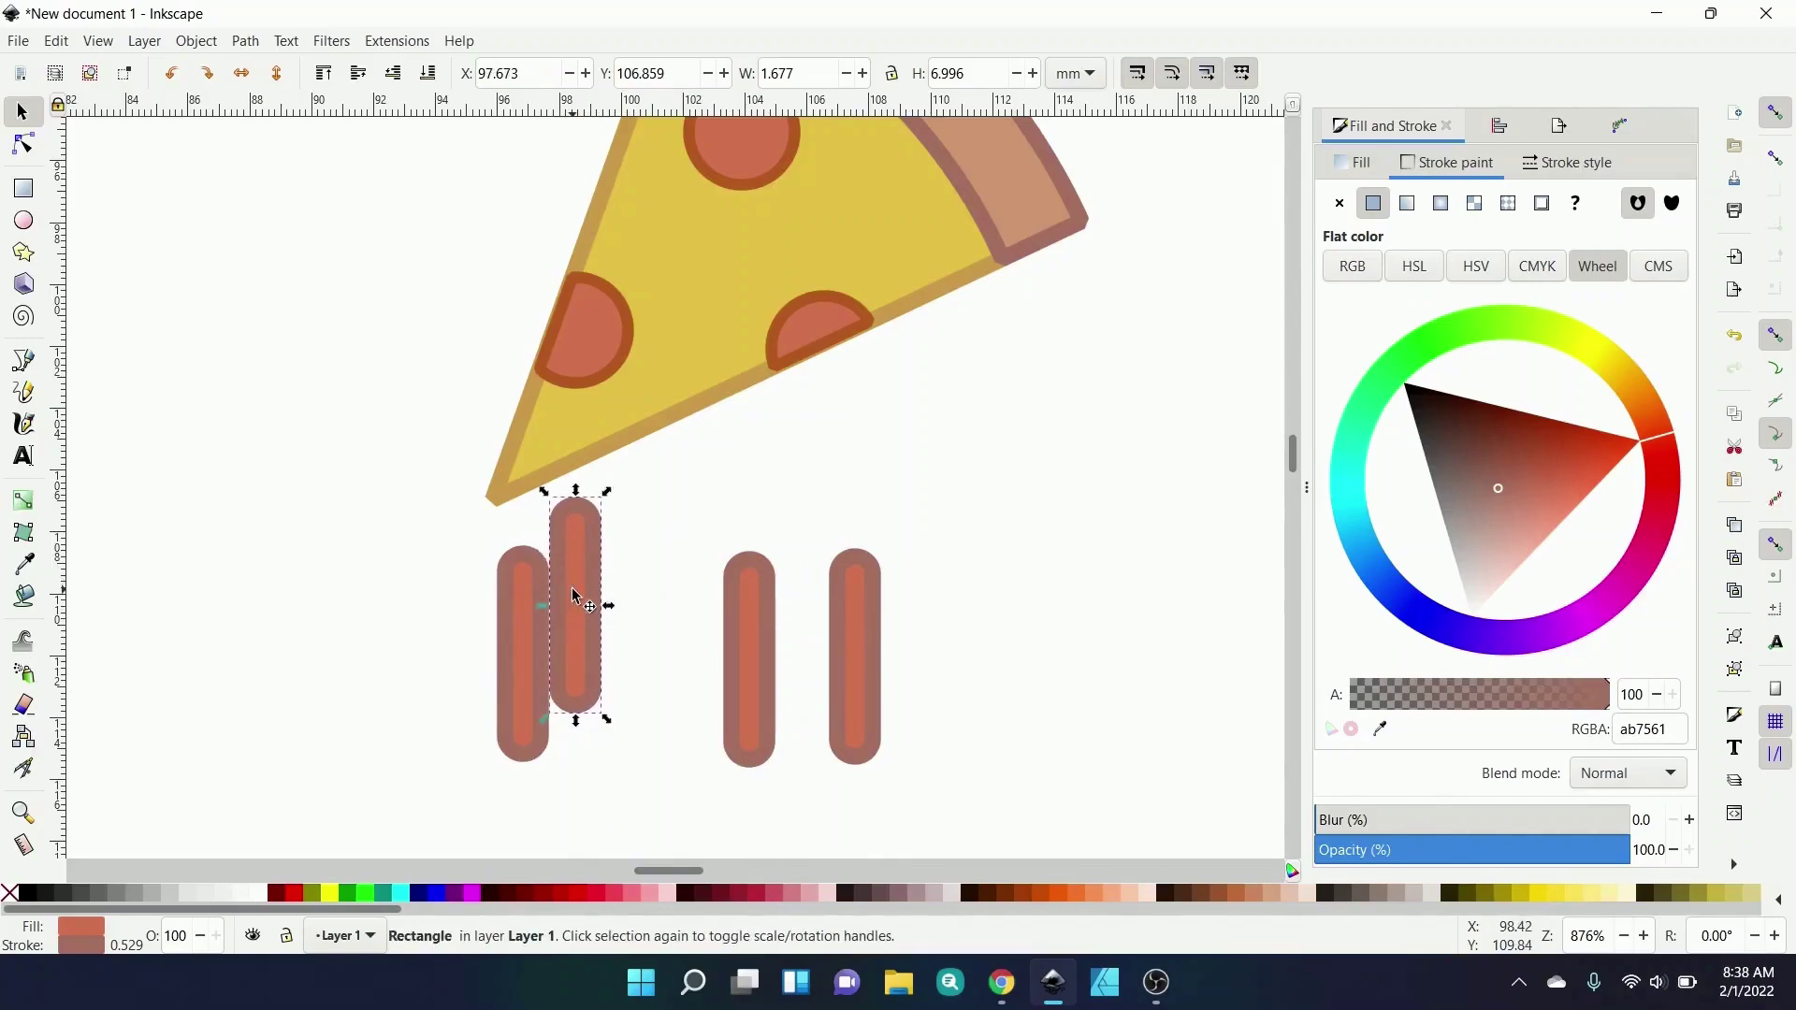
left_click_drag(595, 588, 590, 587)
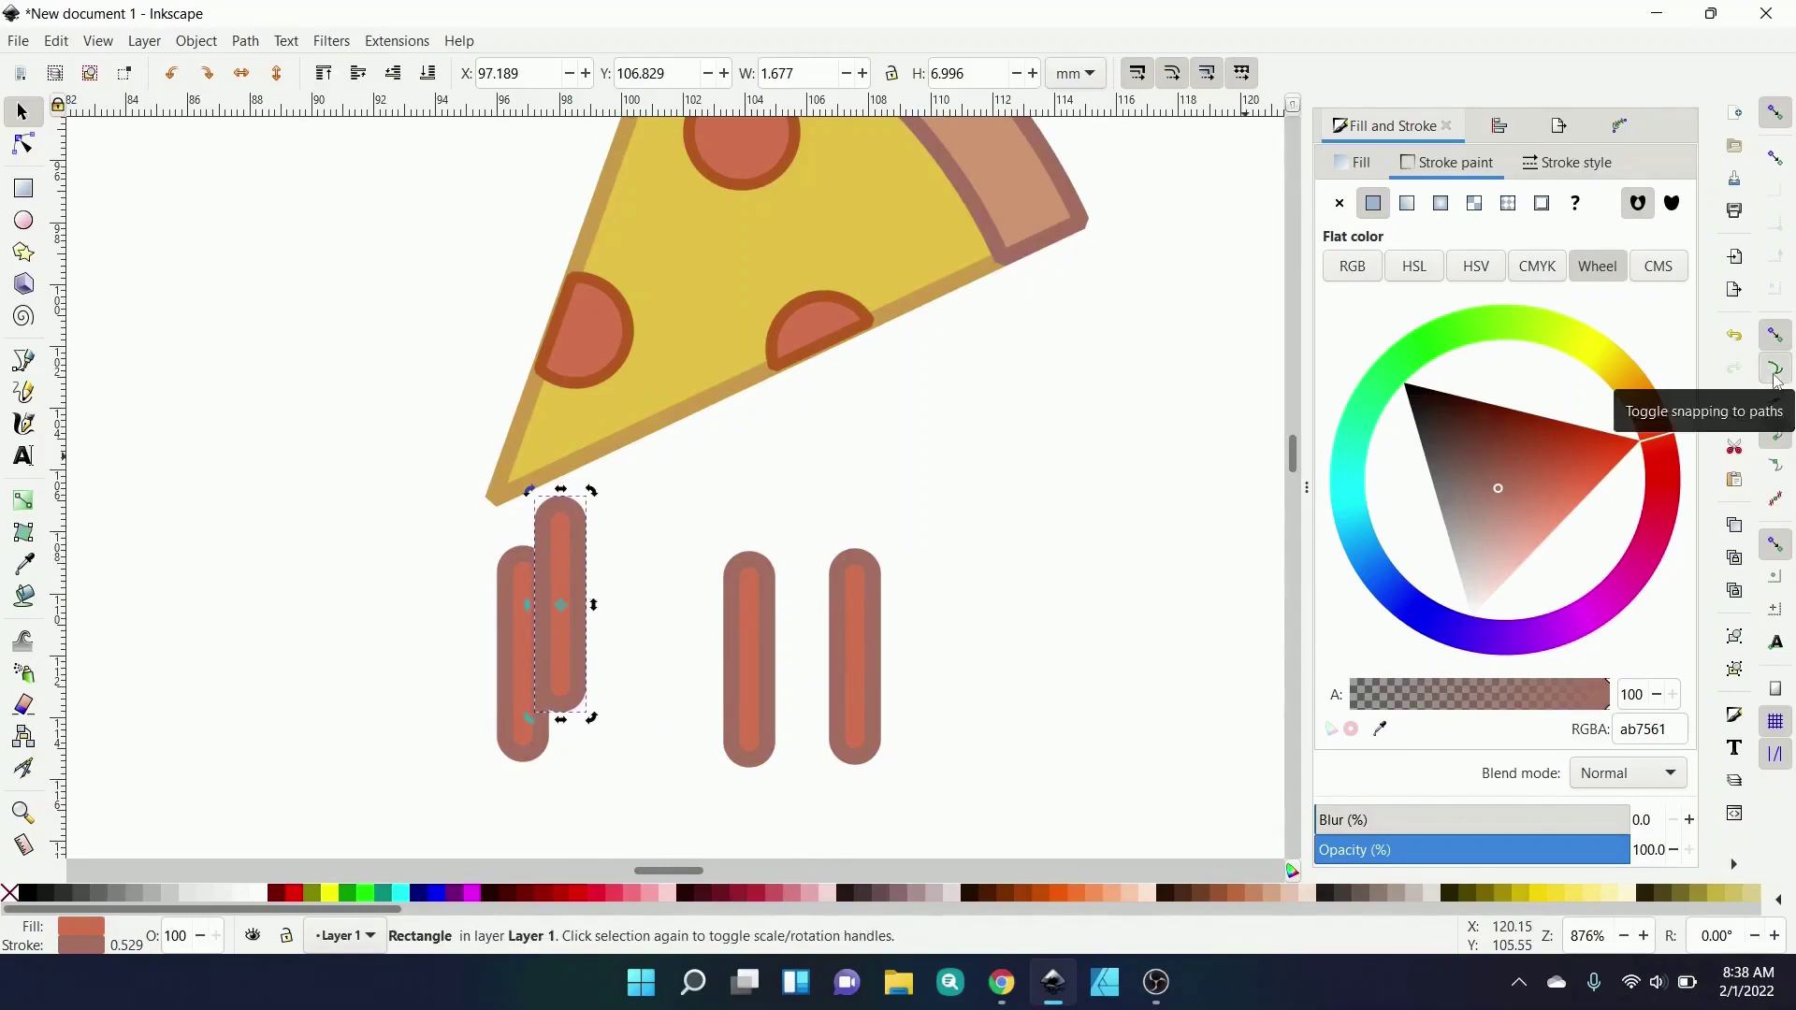
mouse_move(595, 616)
left_mouse_down()
mouse_move(613, 614)
mouse_move(591, 576)
left_mouse_up()
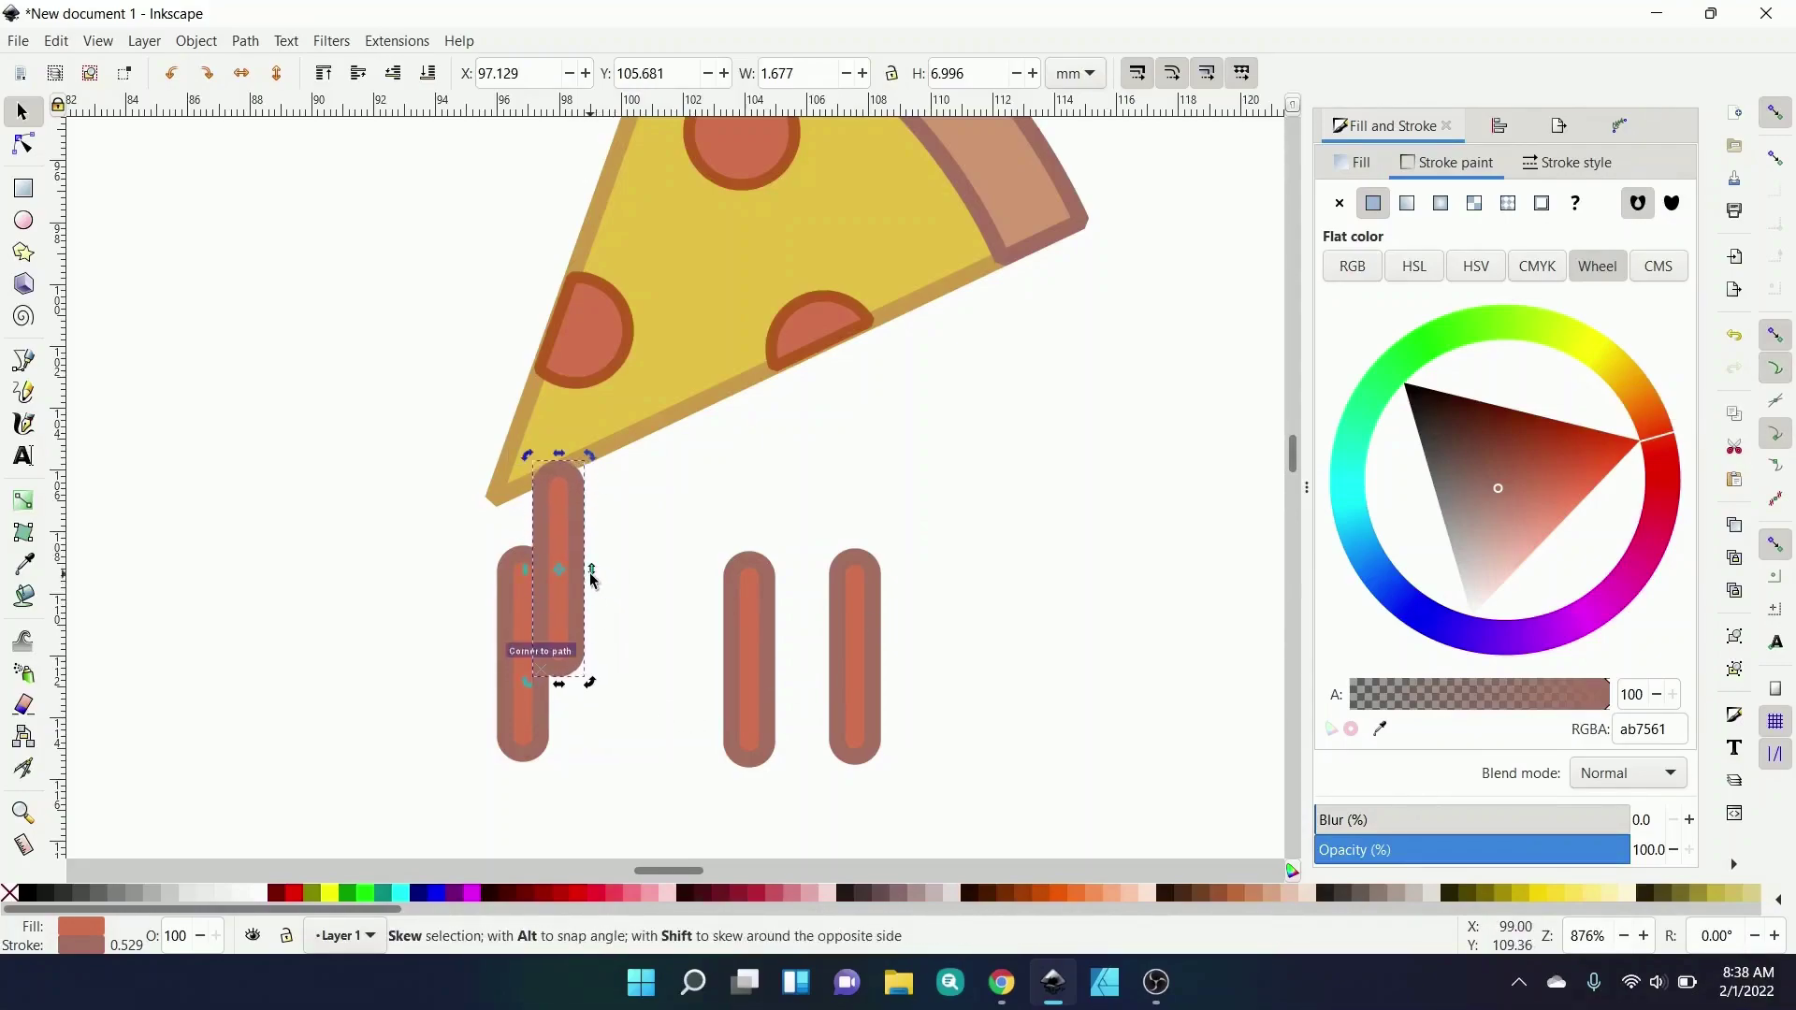
left_click(537, 743, "shift")
key("ctrl+g")
left_click_drag(551, 646, 600, 680)
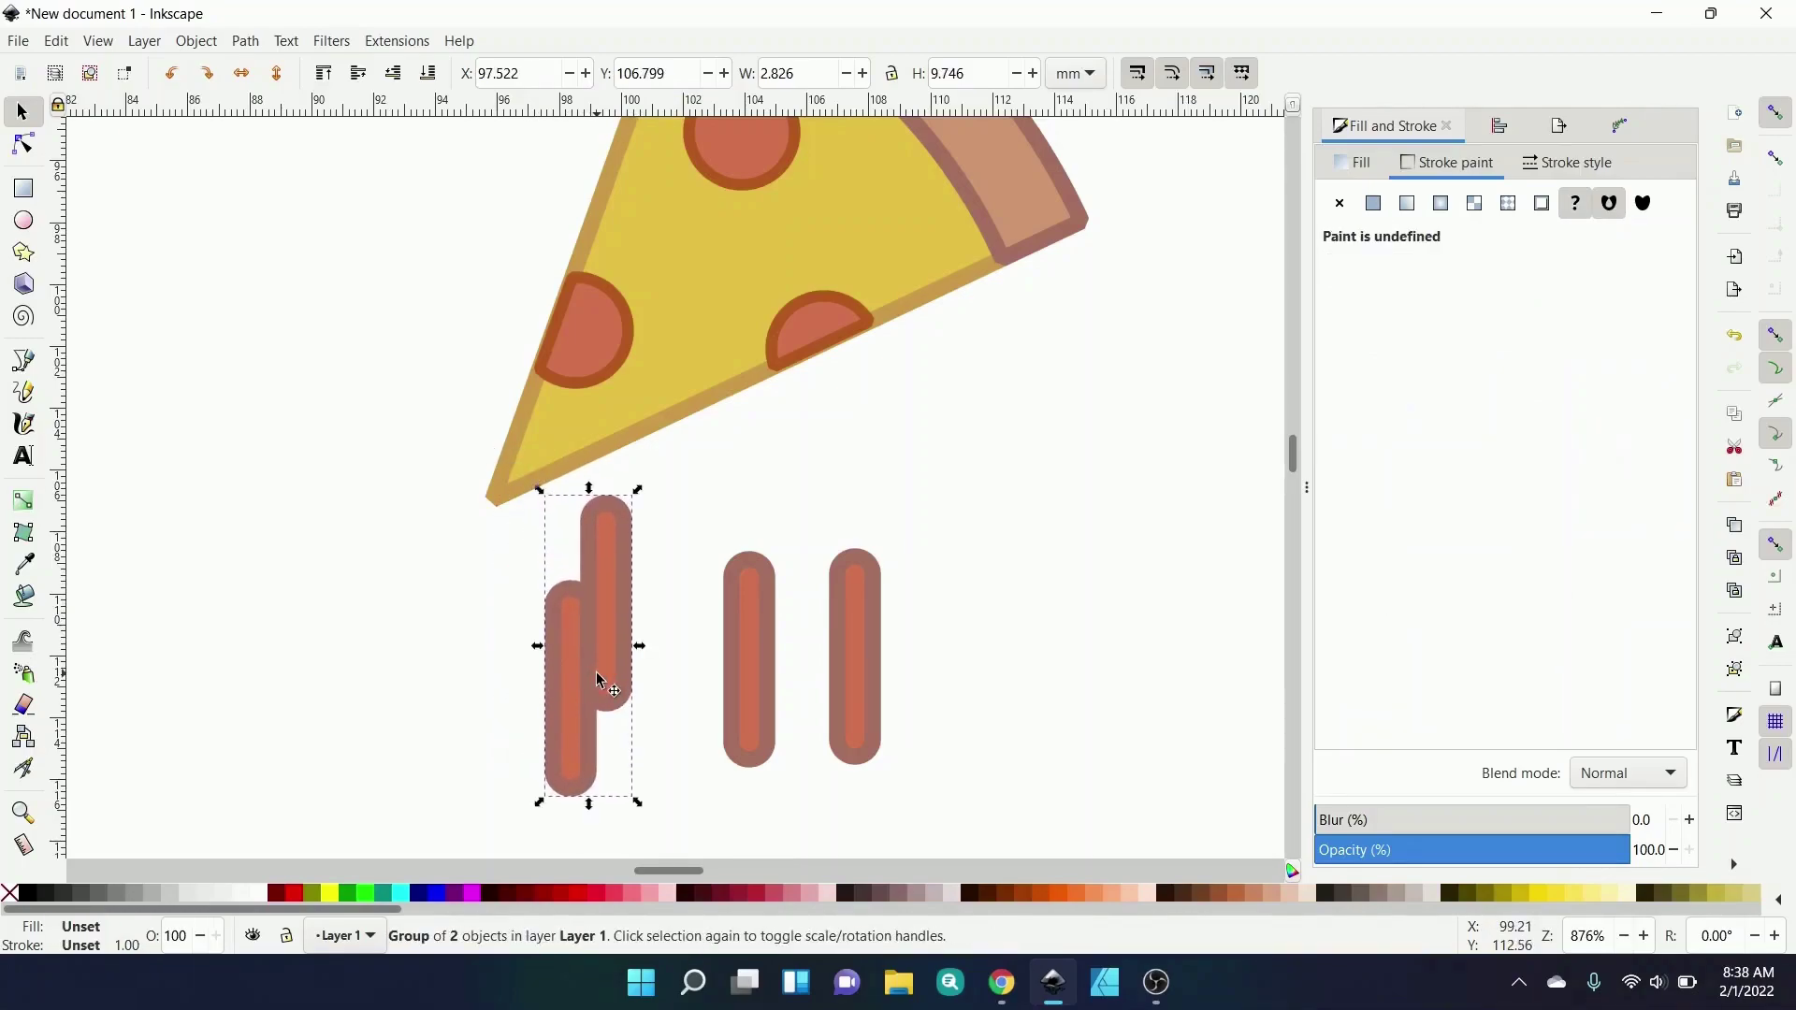
- Inspect stroke style settings for the slice, crust and pepperoni, then deselect everything
scroll(734, 496, "up", 3)
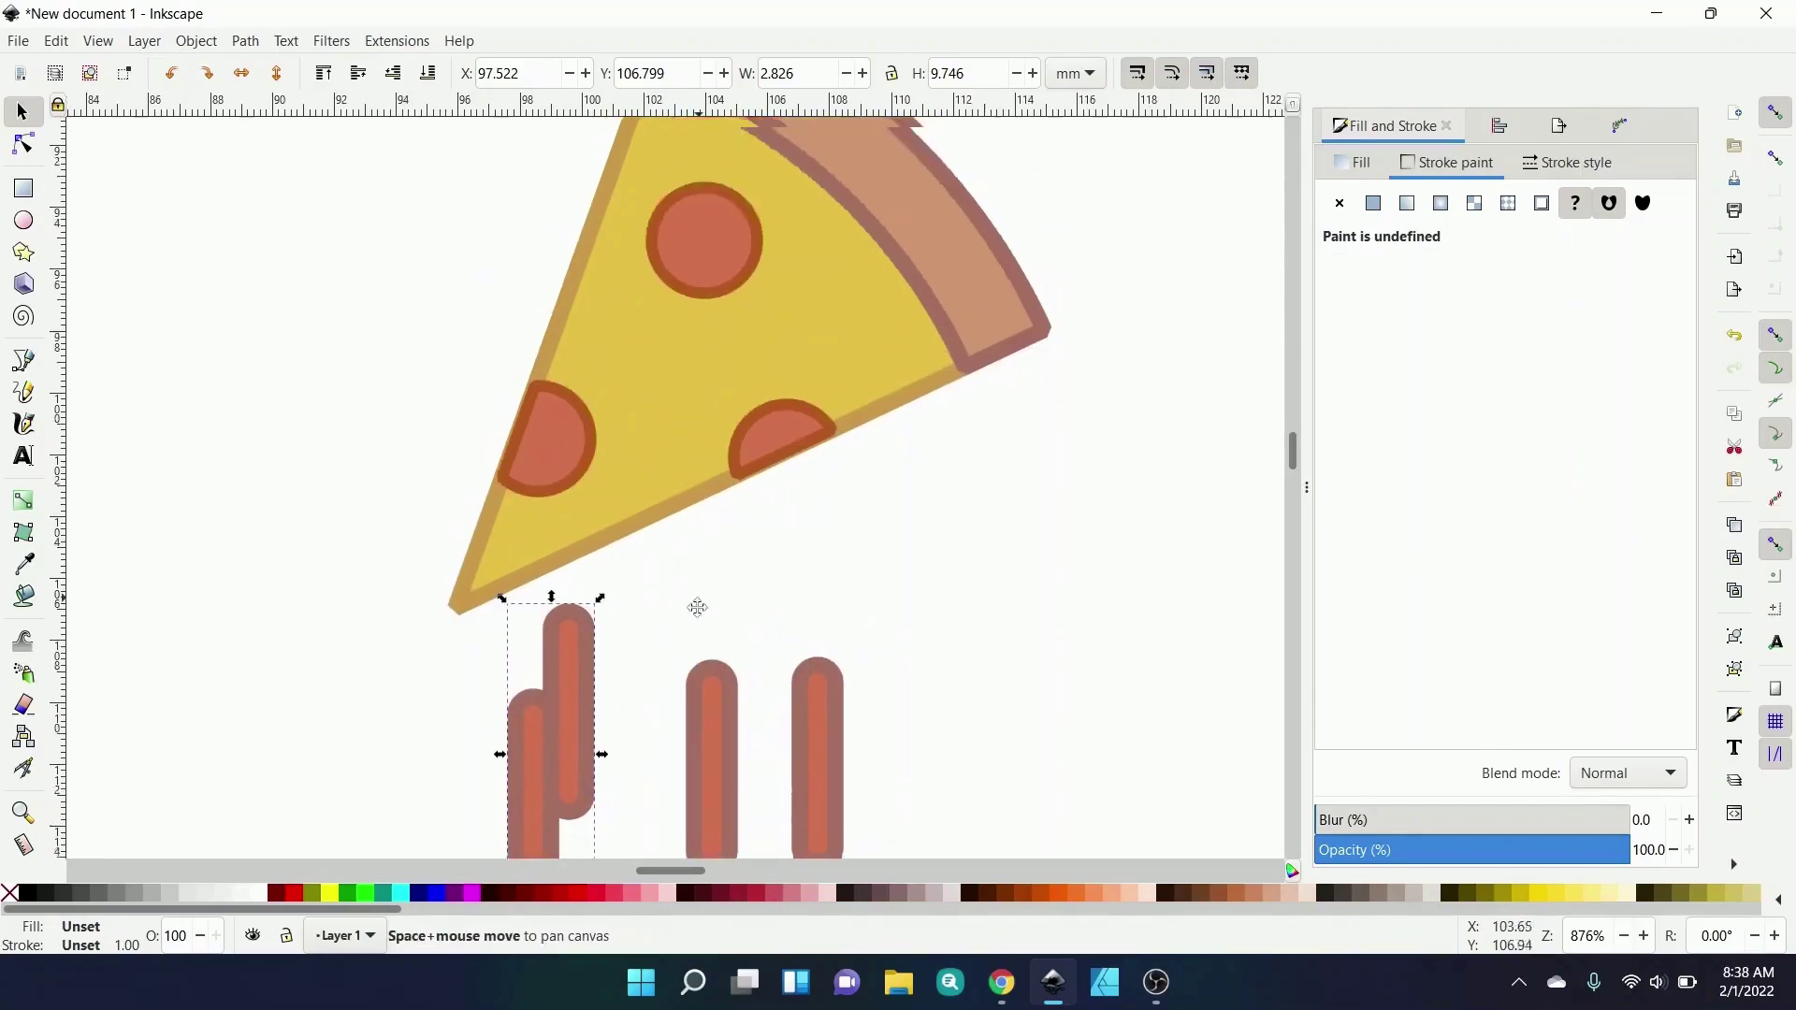
scroll(735, 496, "up", 2)
left_click(725, 571)
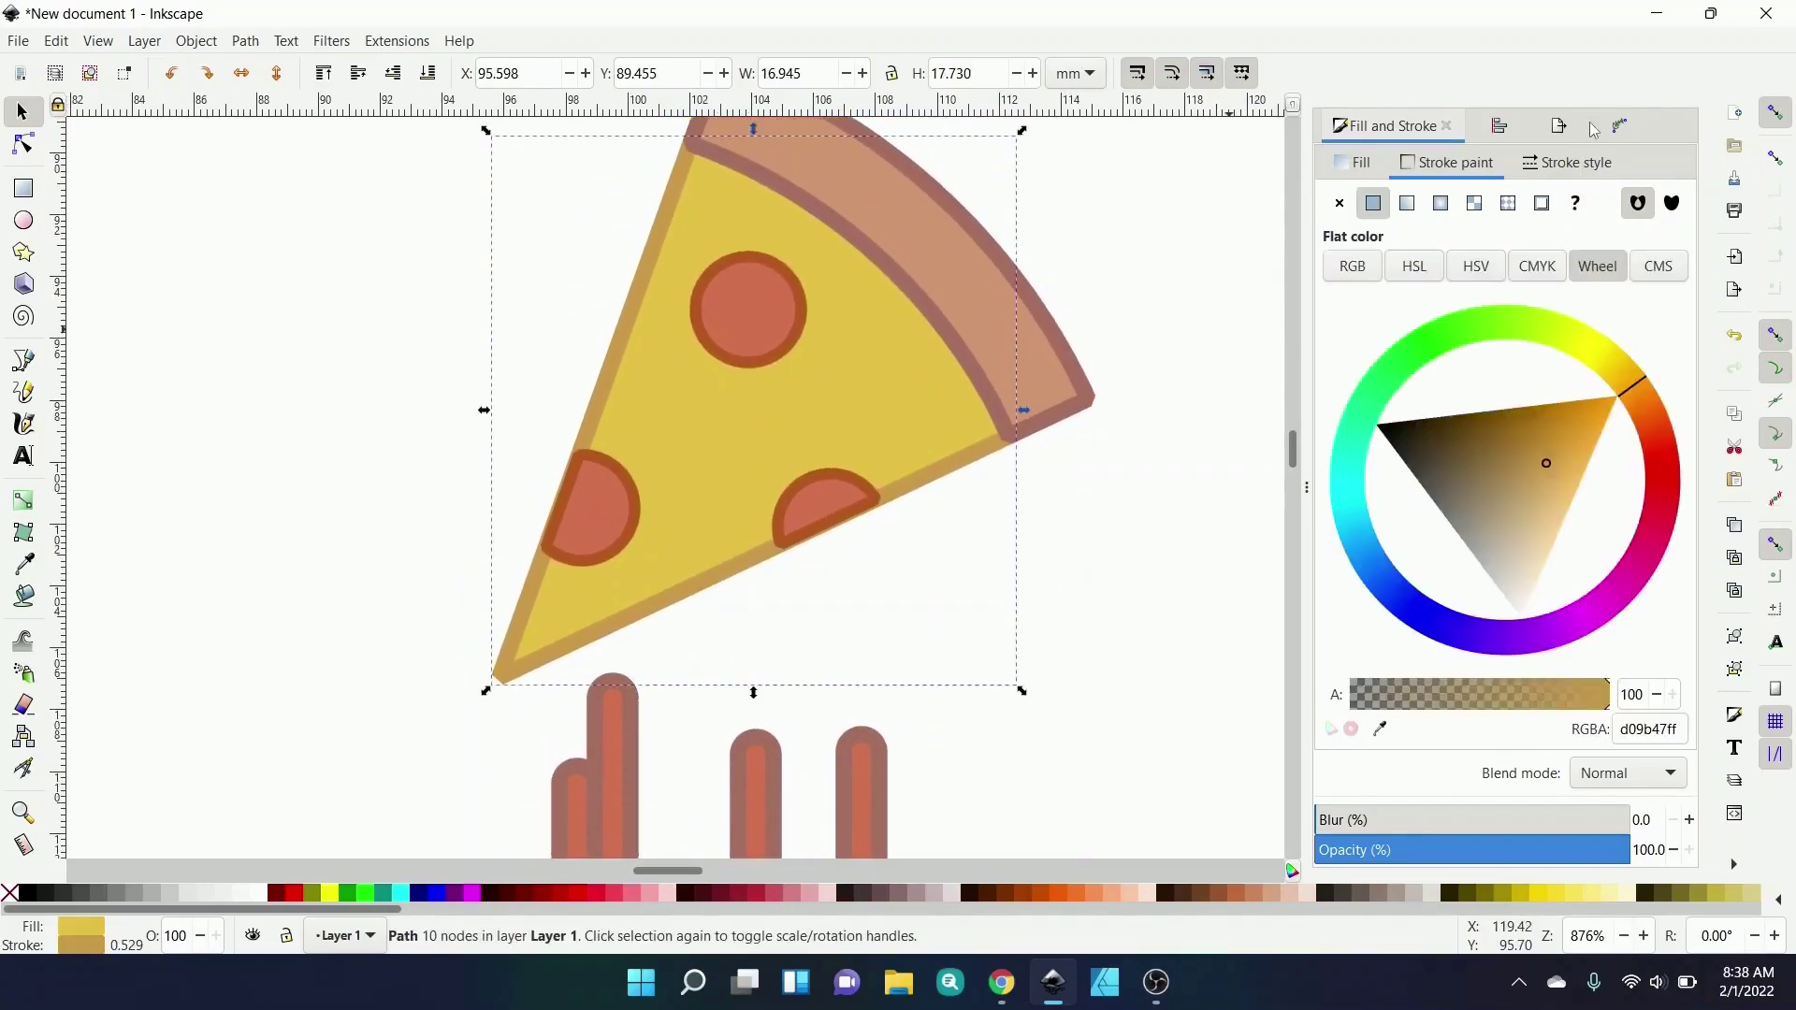
left_click(1567, 163)
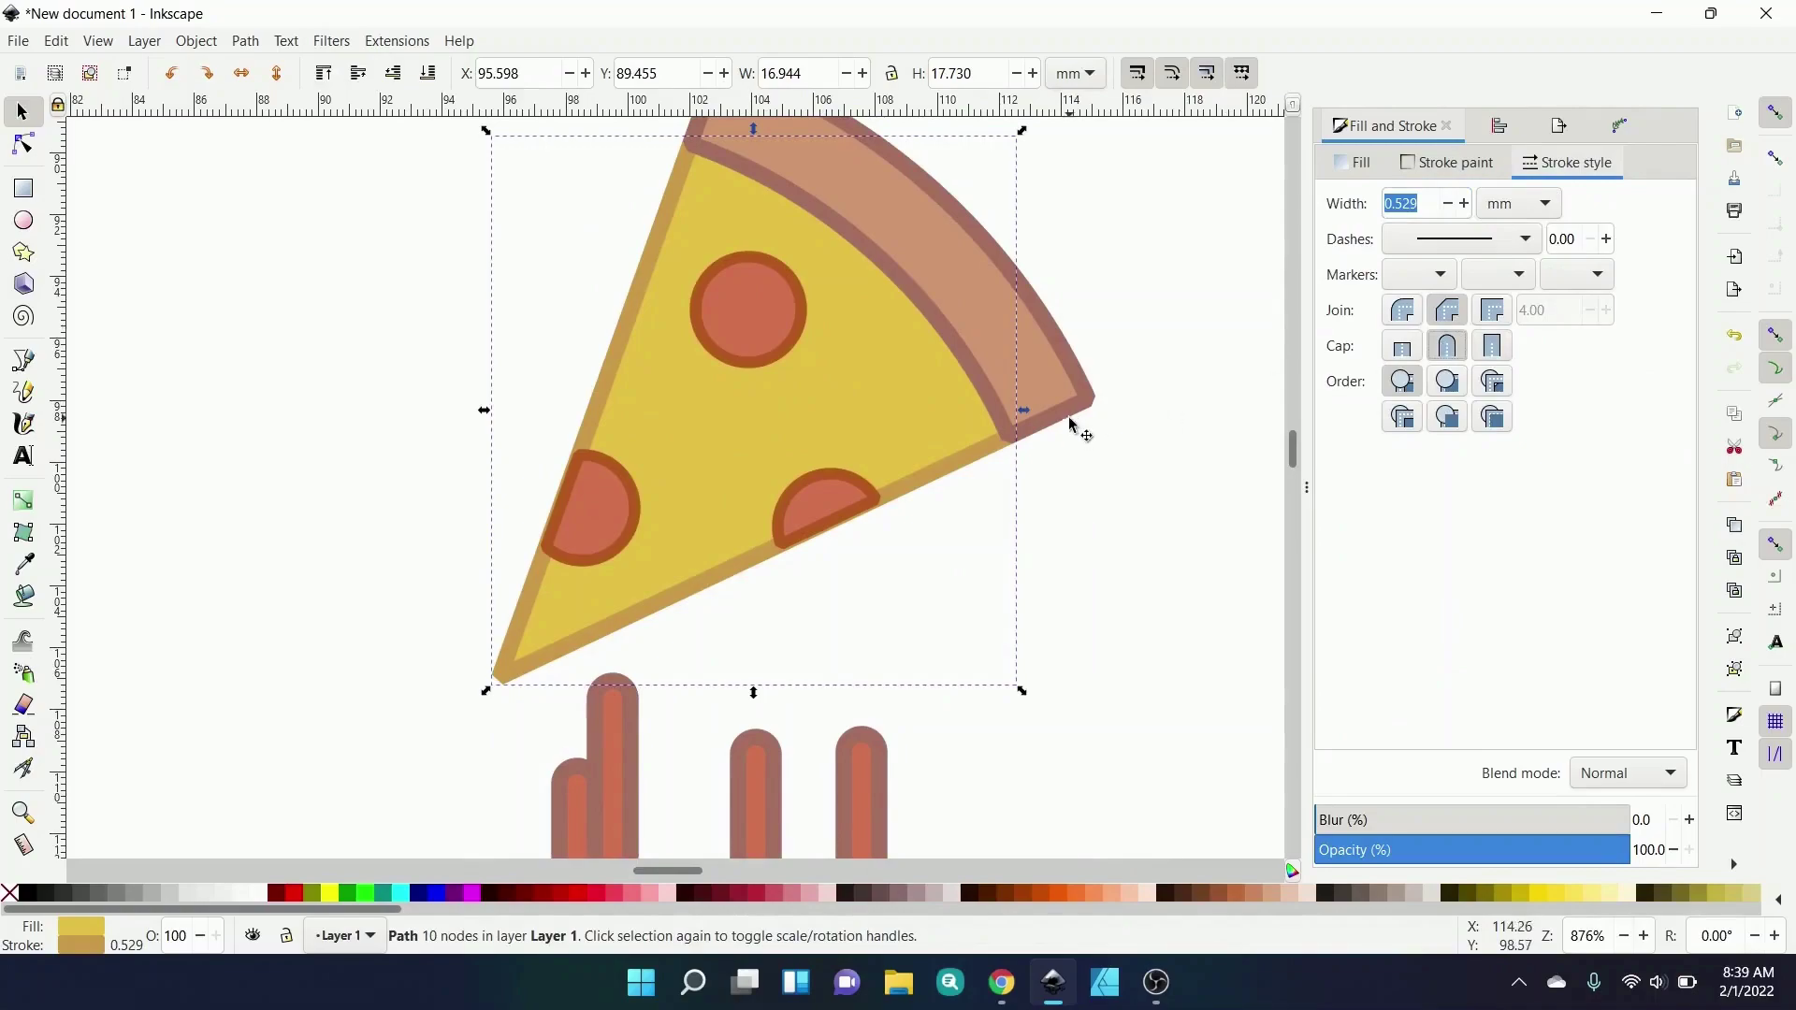
key("Tab")
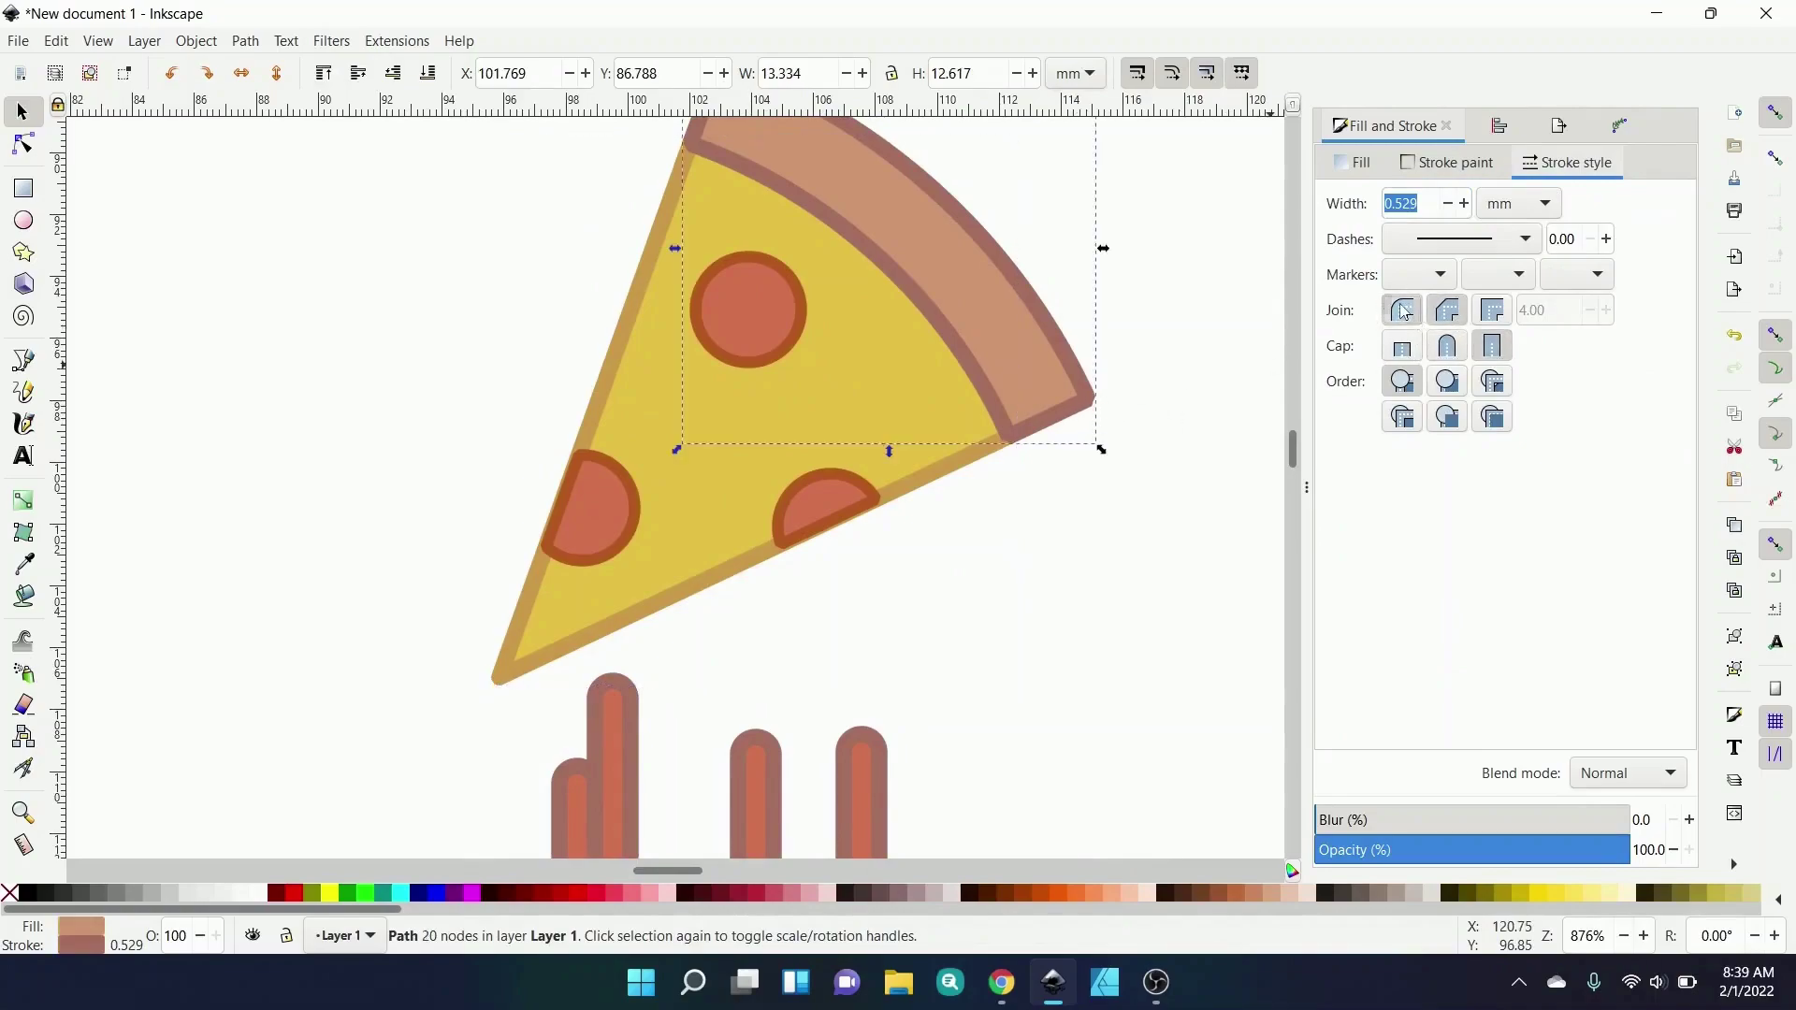
left_click(1449, 350)
left_click(846, 509)
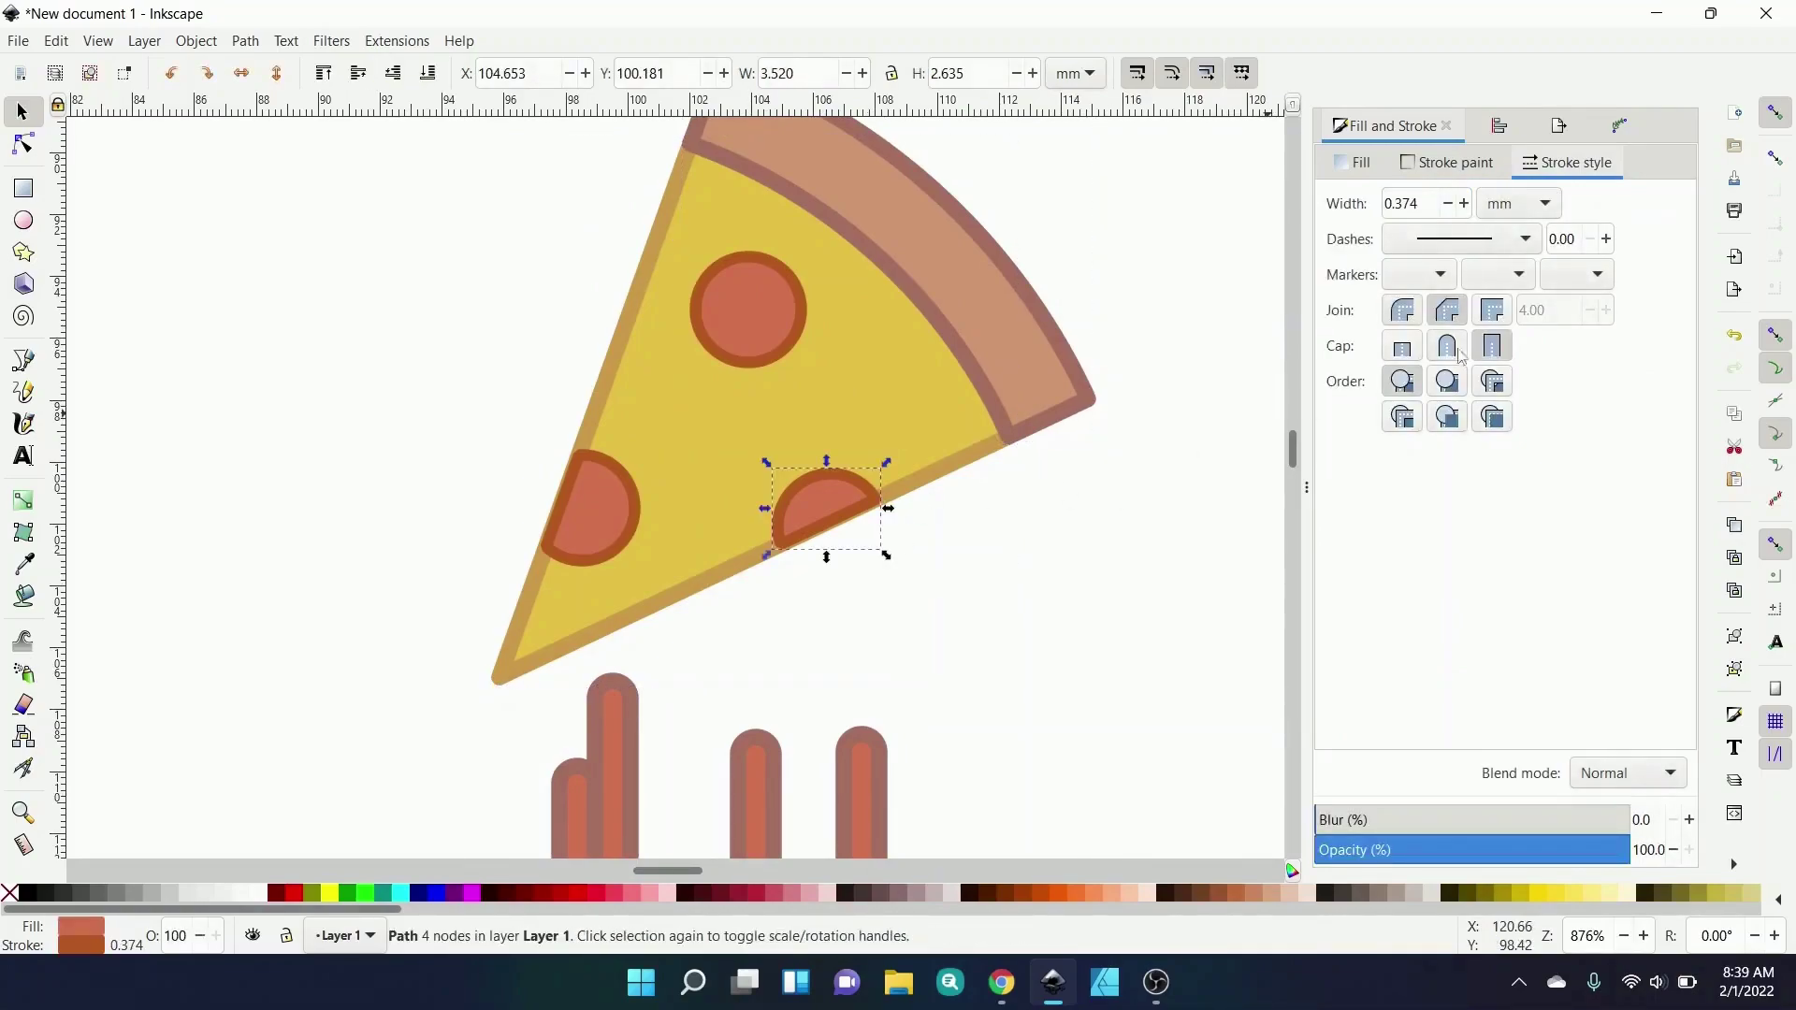
left_click(619, 487)
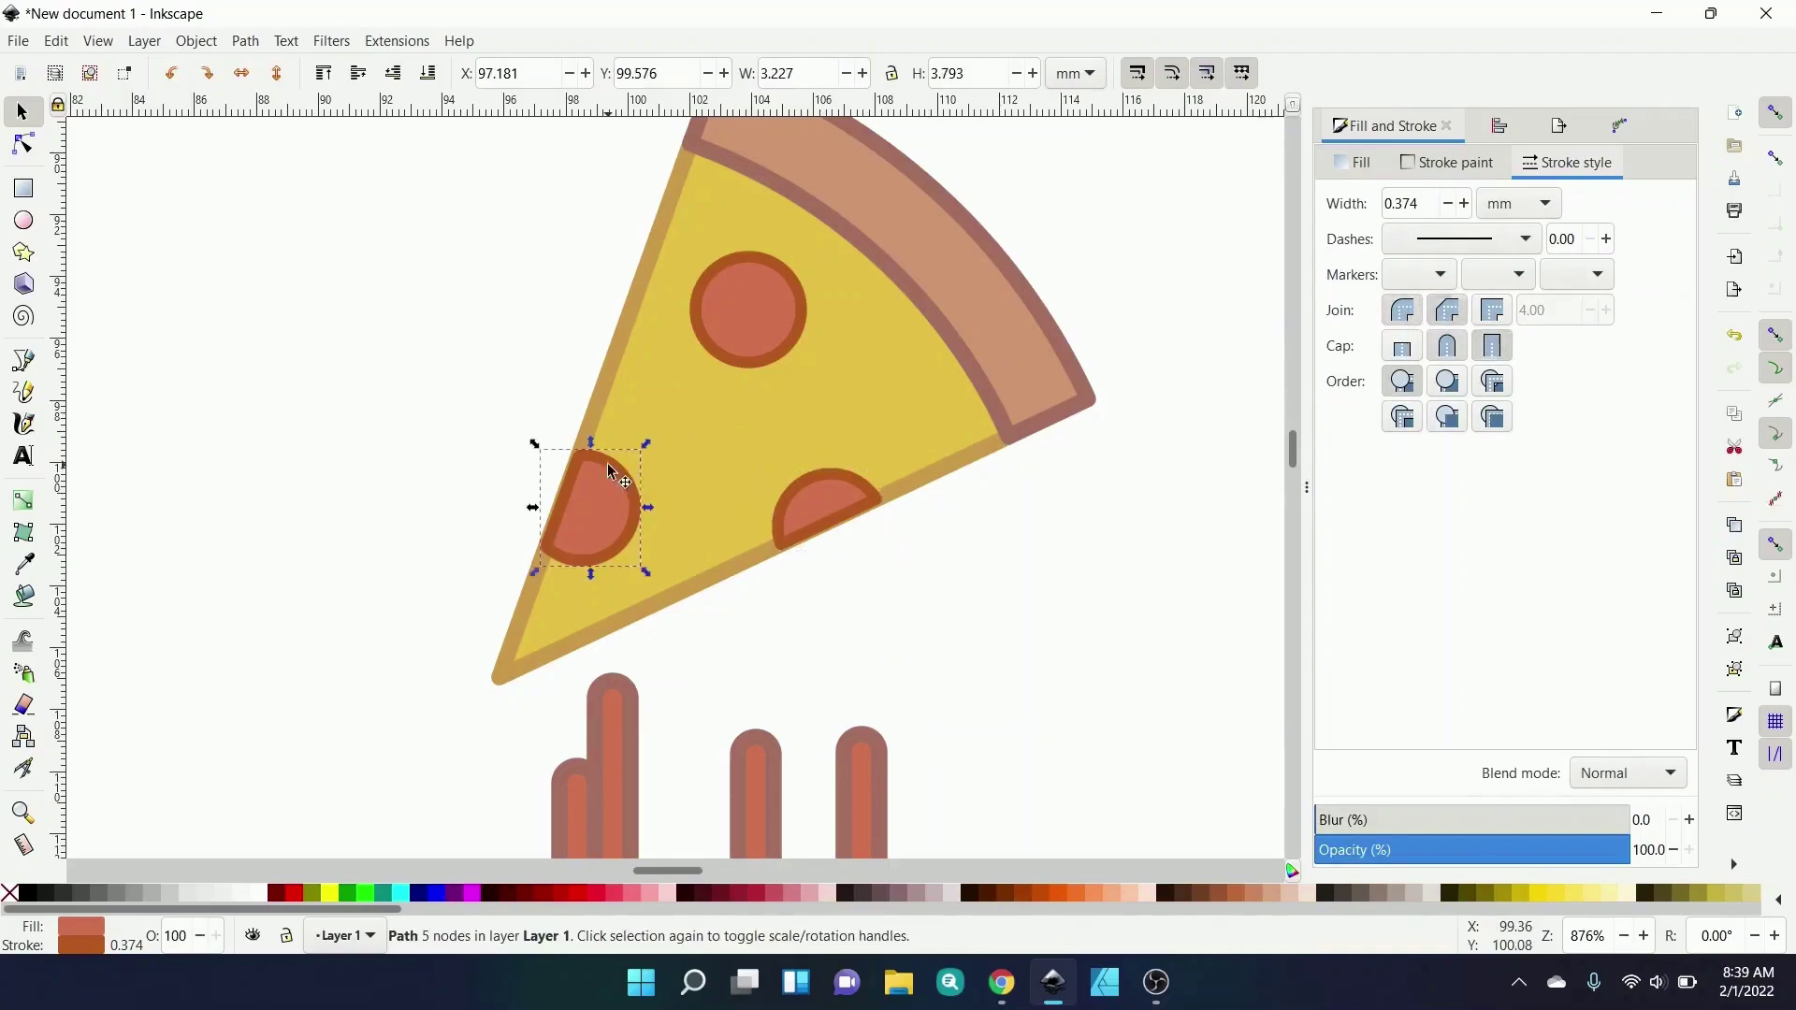
left_click(1012, 633)
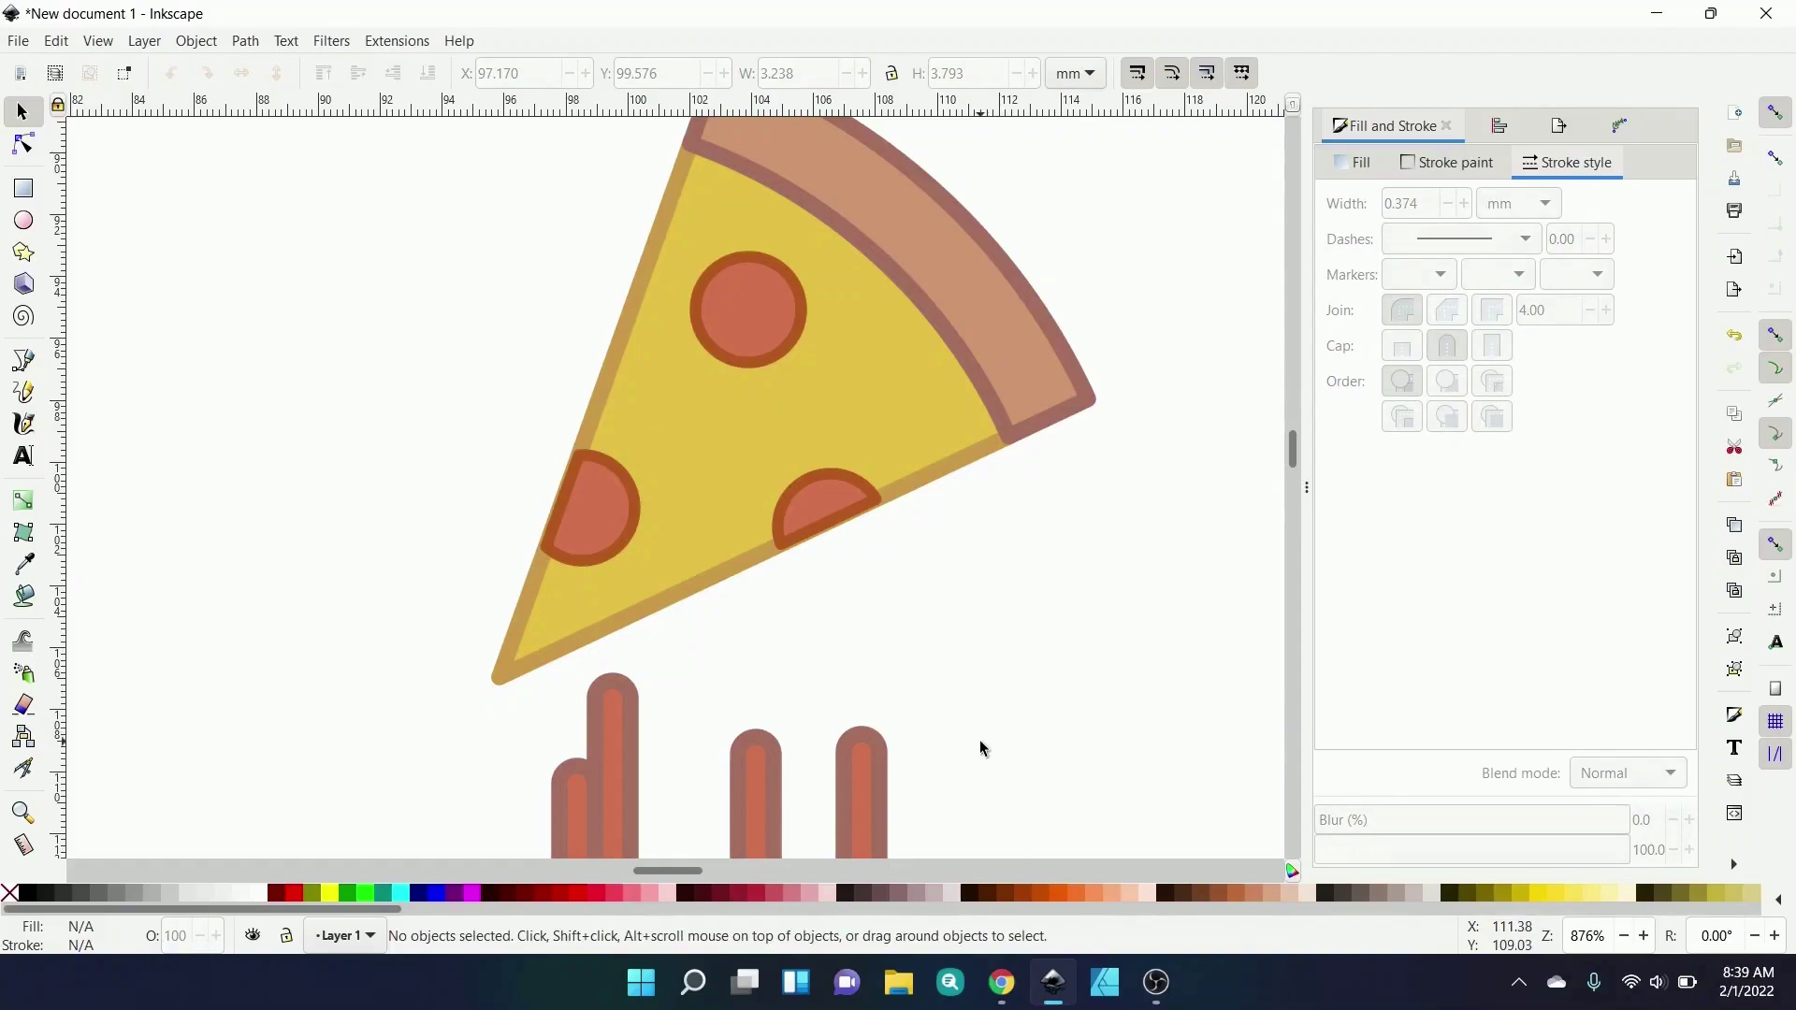
key("space")
- Give all bars the cheese yellow fill and the slice's outline colour using the Dropper
key("z")
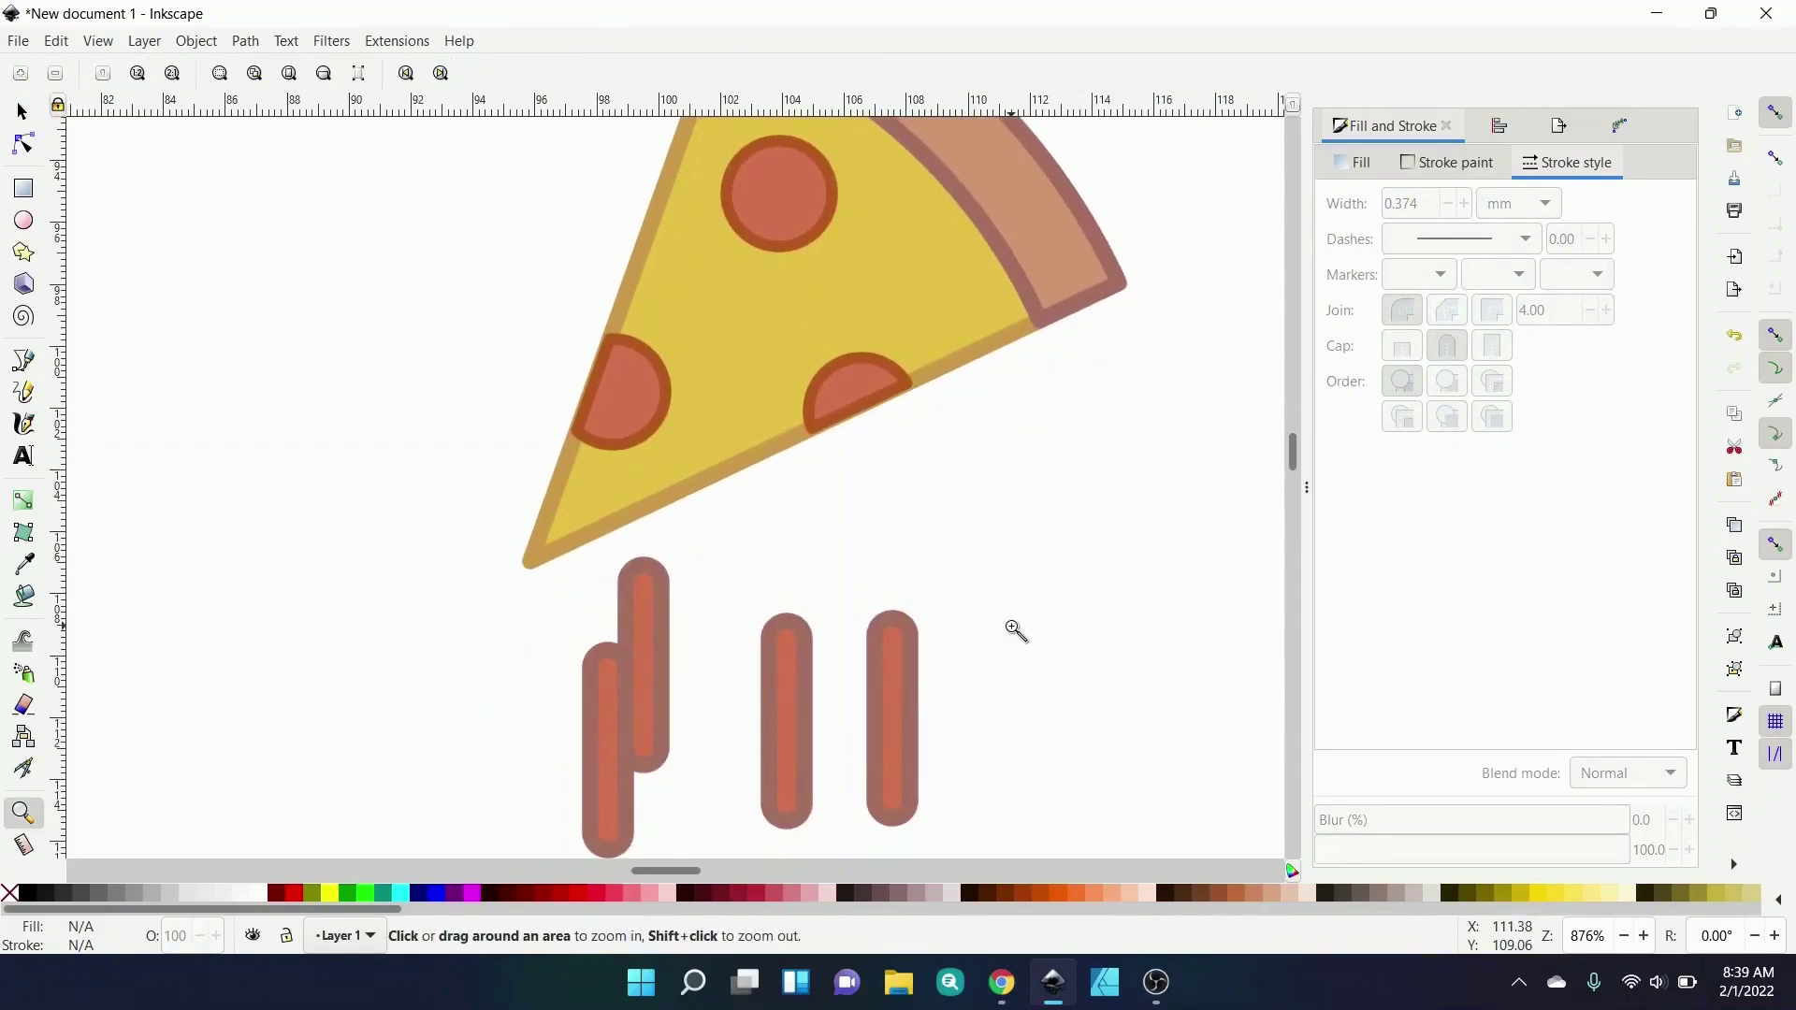
key("s")
left_click(903, 666, "shift")
left_click(781, 692, "shift")
left_click(641, 672, "shift")
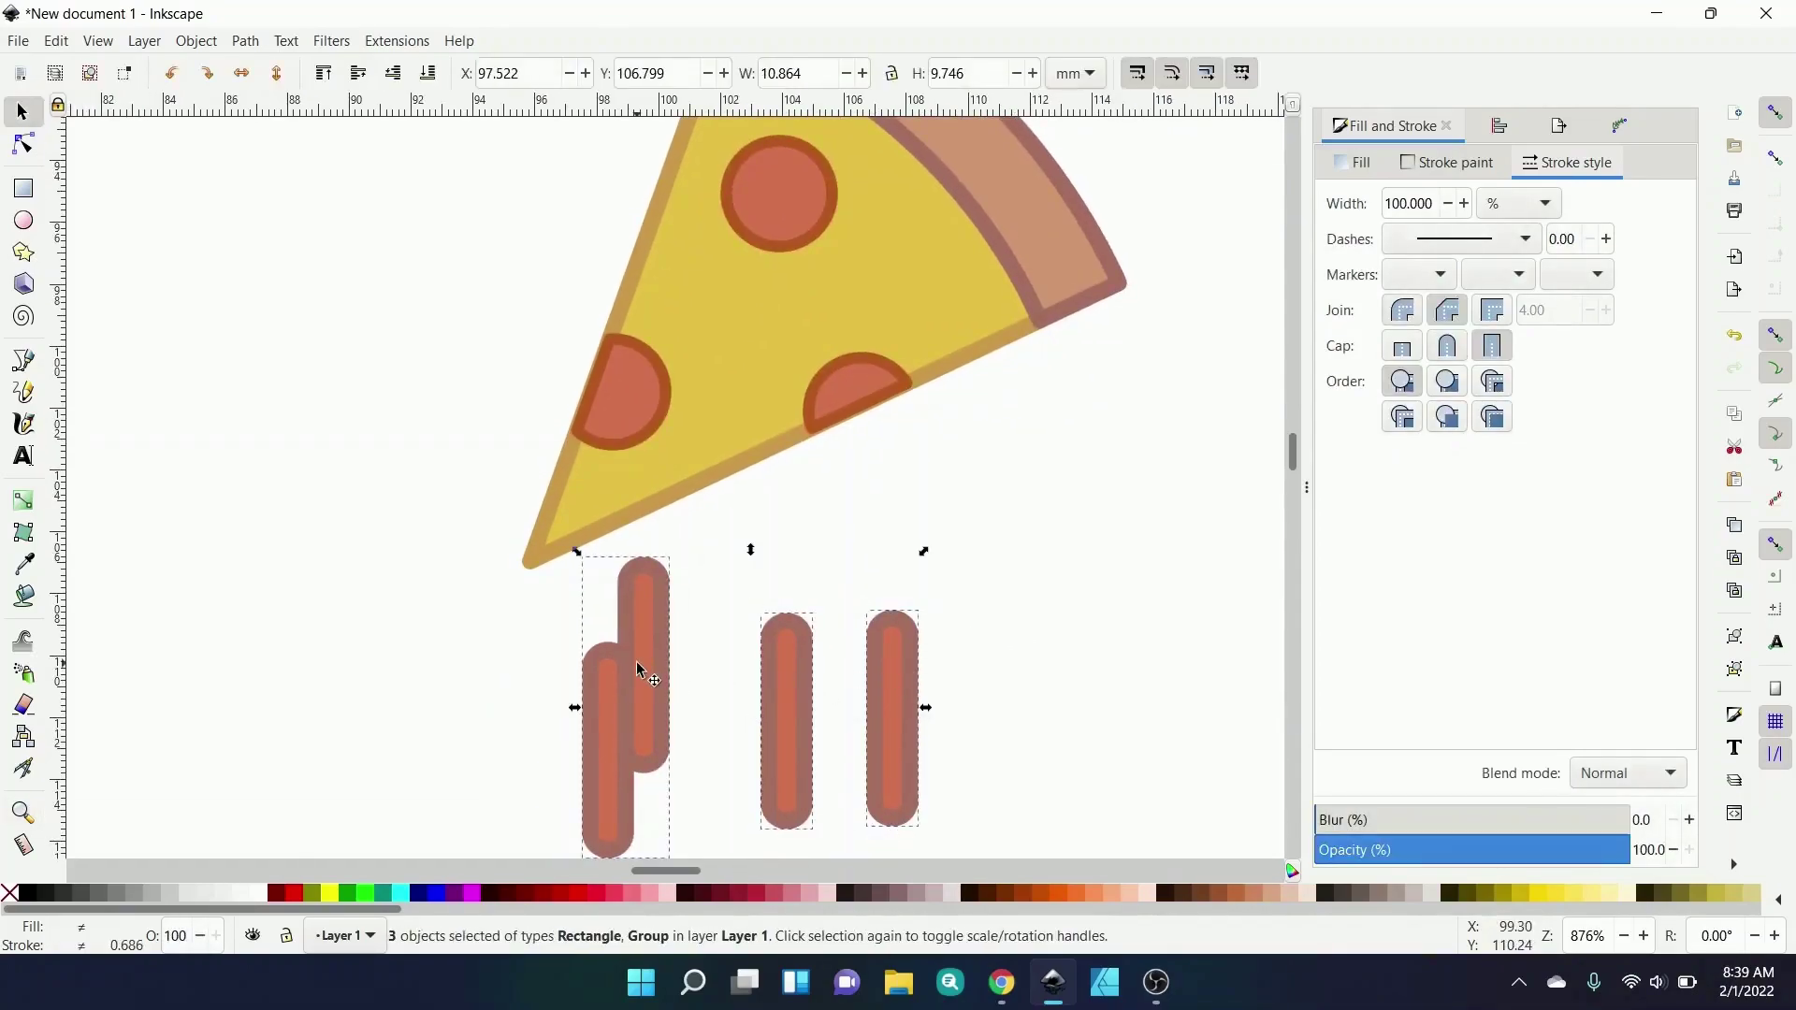
key("d")
left_click(726, 337)
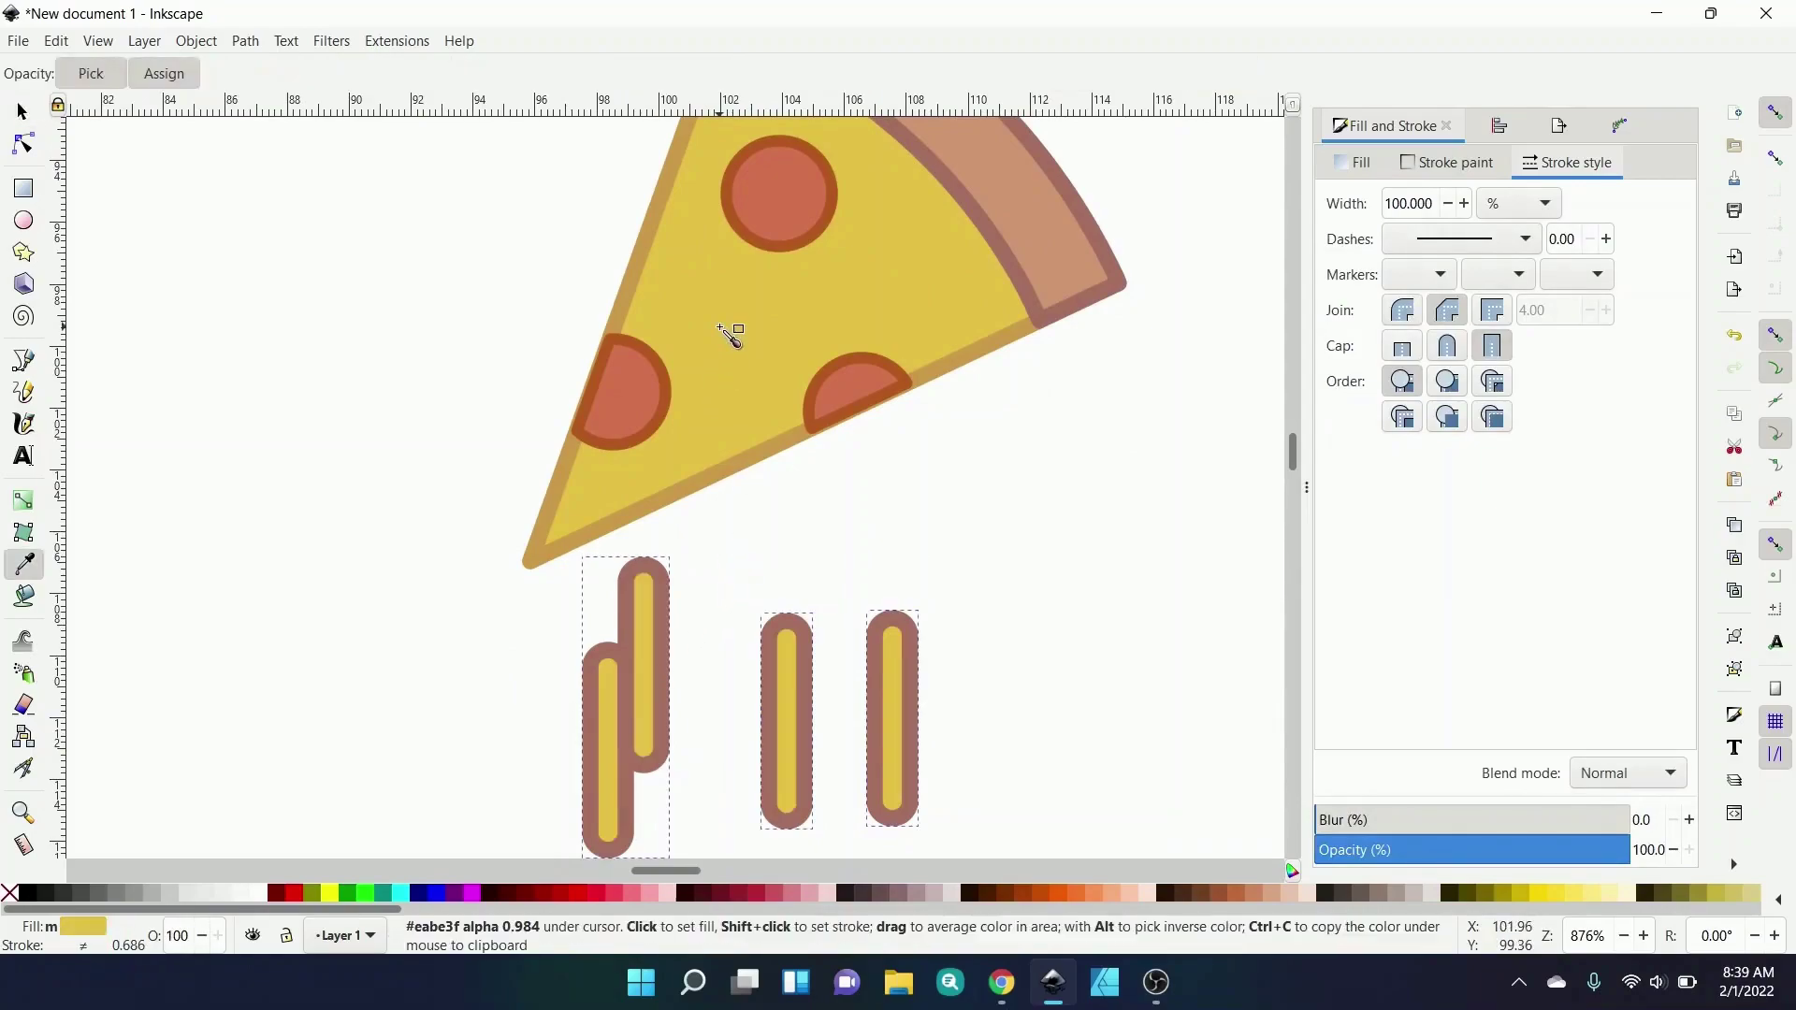
left_click(1471, 169)
left_click(1374, 205)
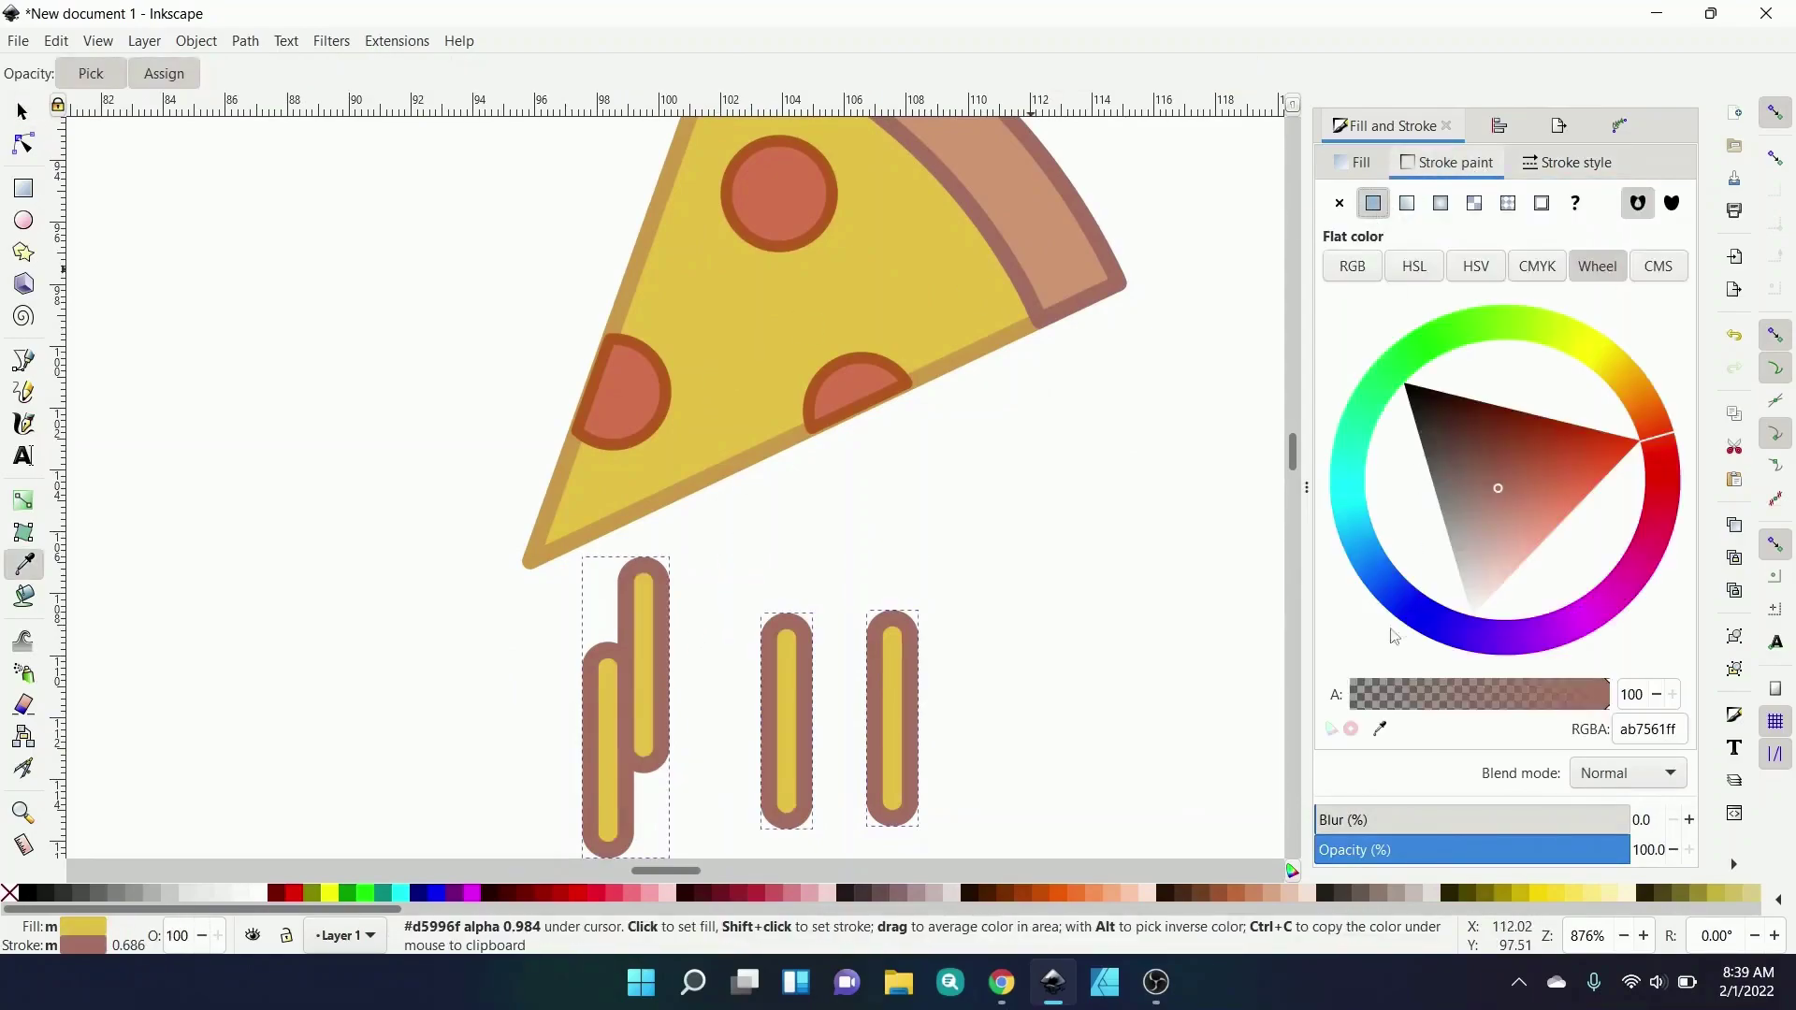
key("s")
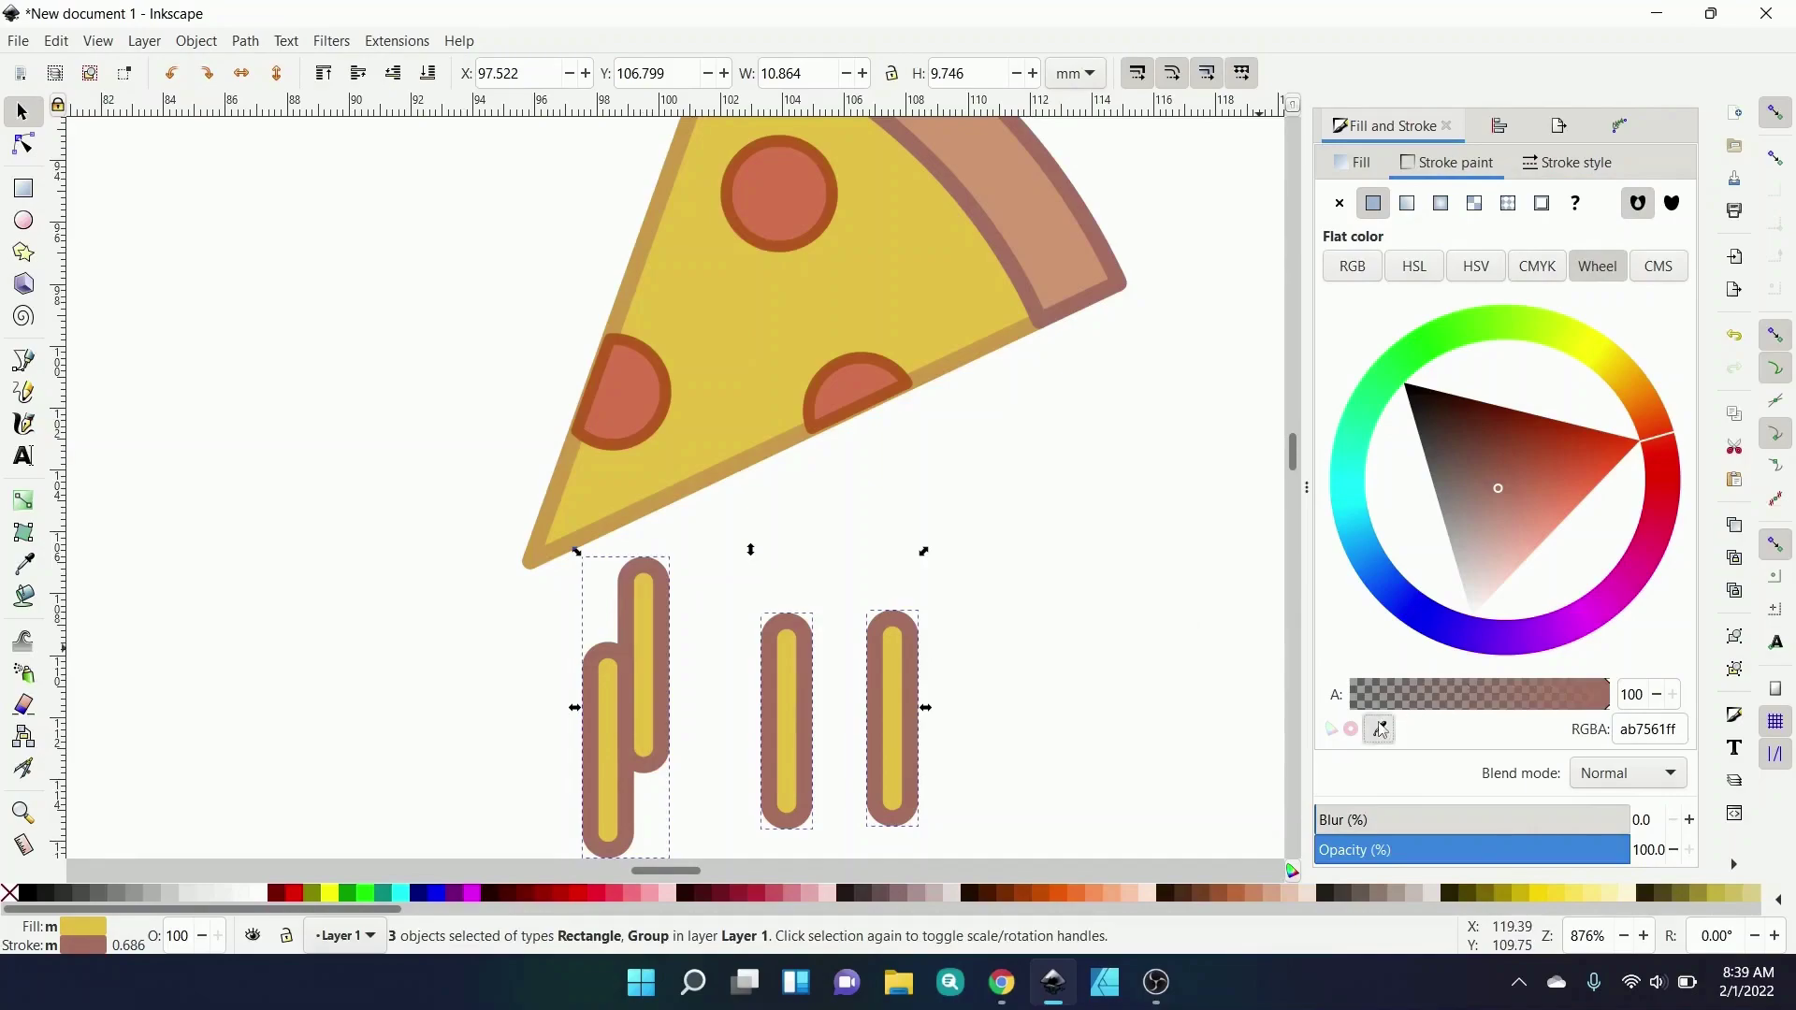
key("d")
left_click(694, 486, "shift")
key("s")
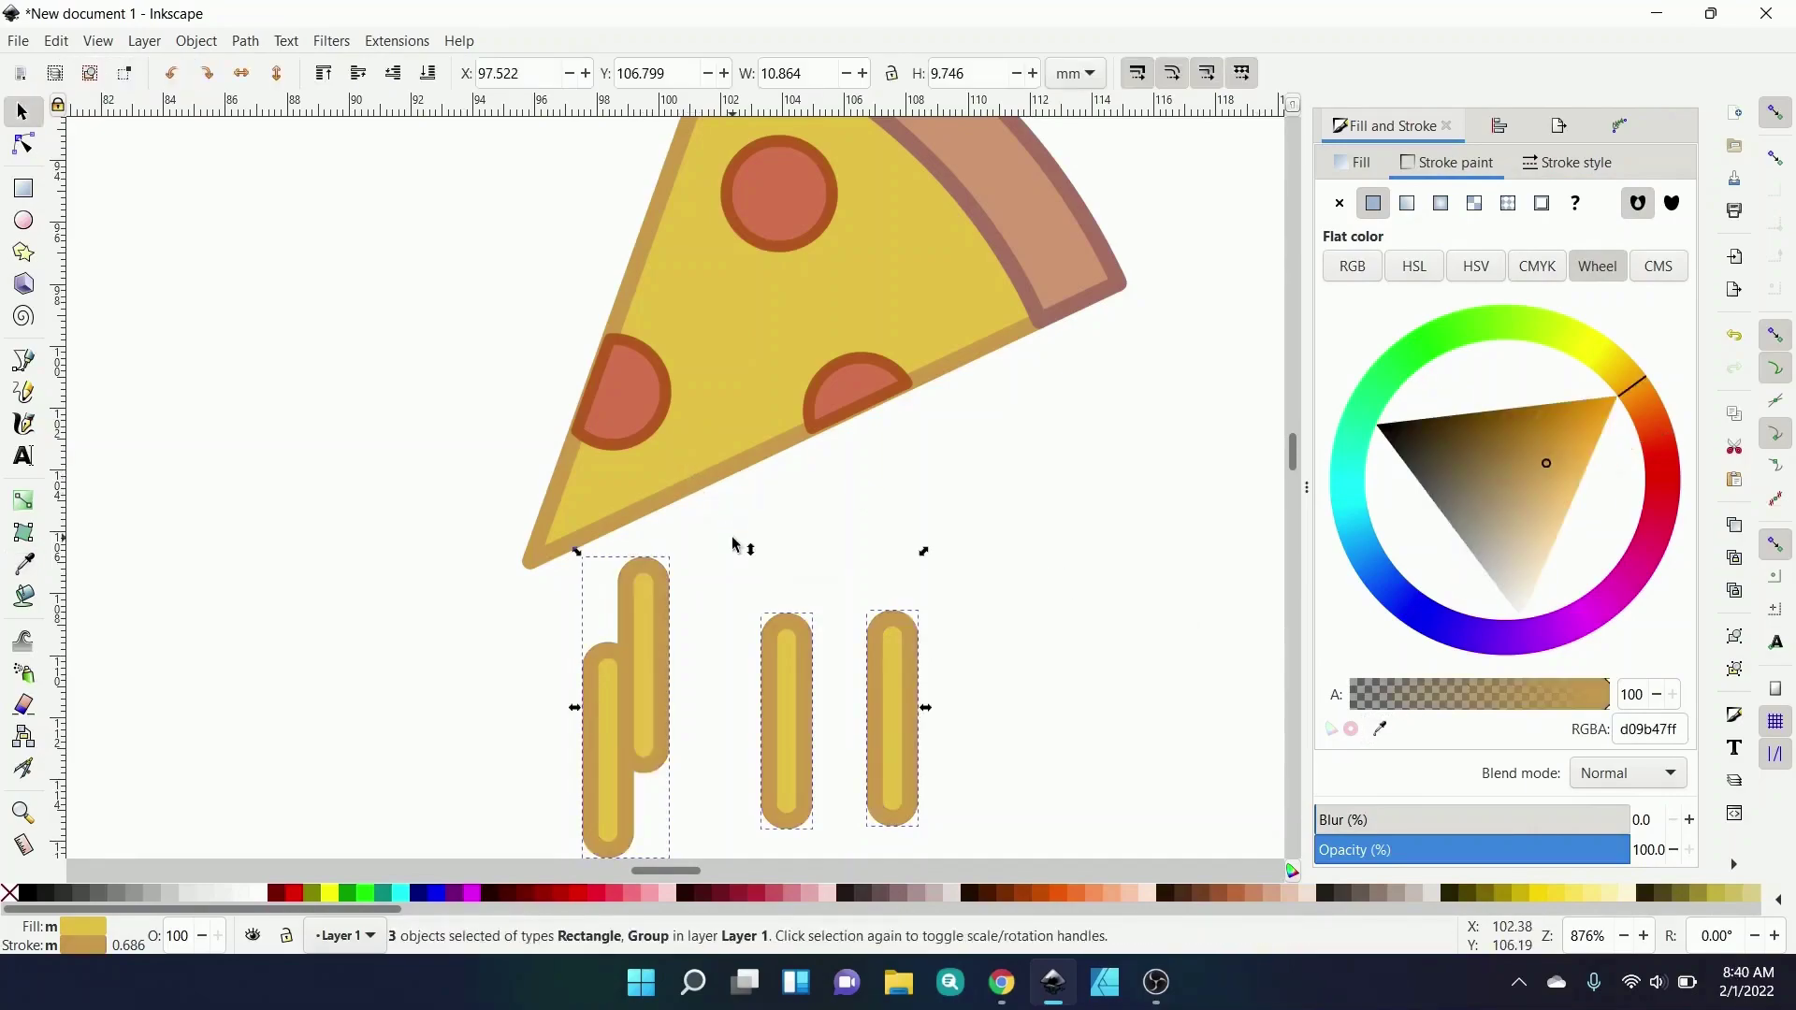
- Move the left pair, middle and right bars up onto the slice's lower edge
left_click(721, 551)
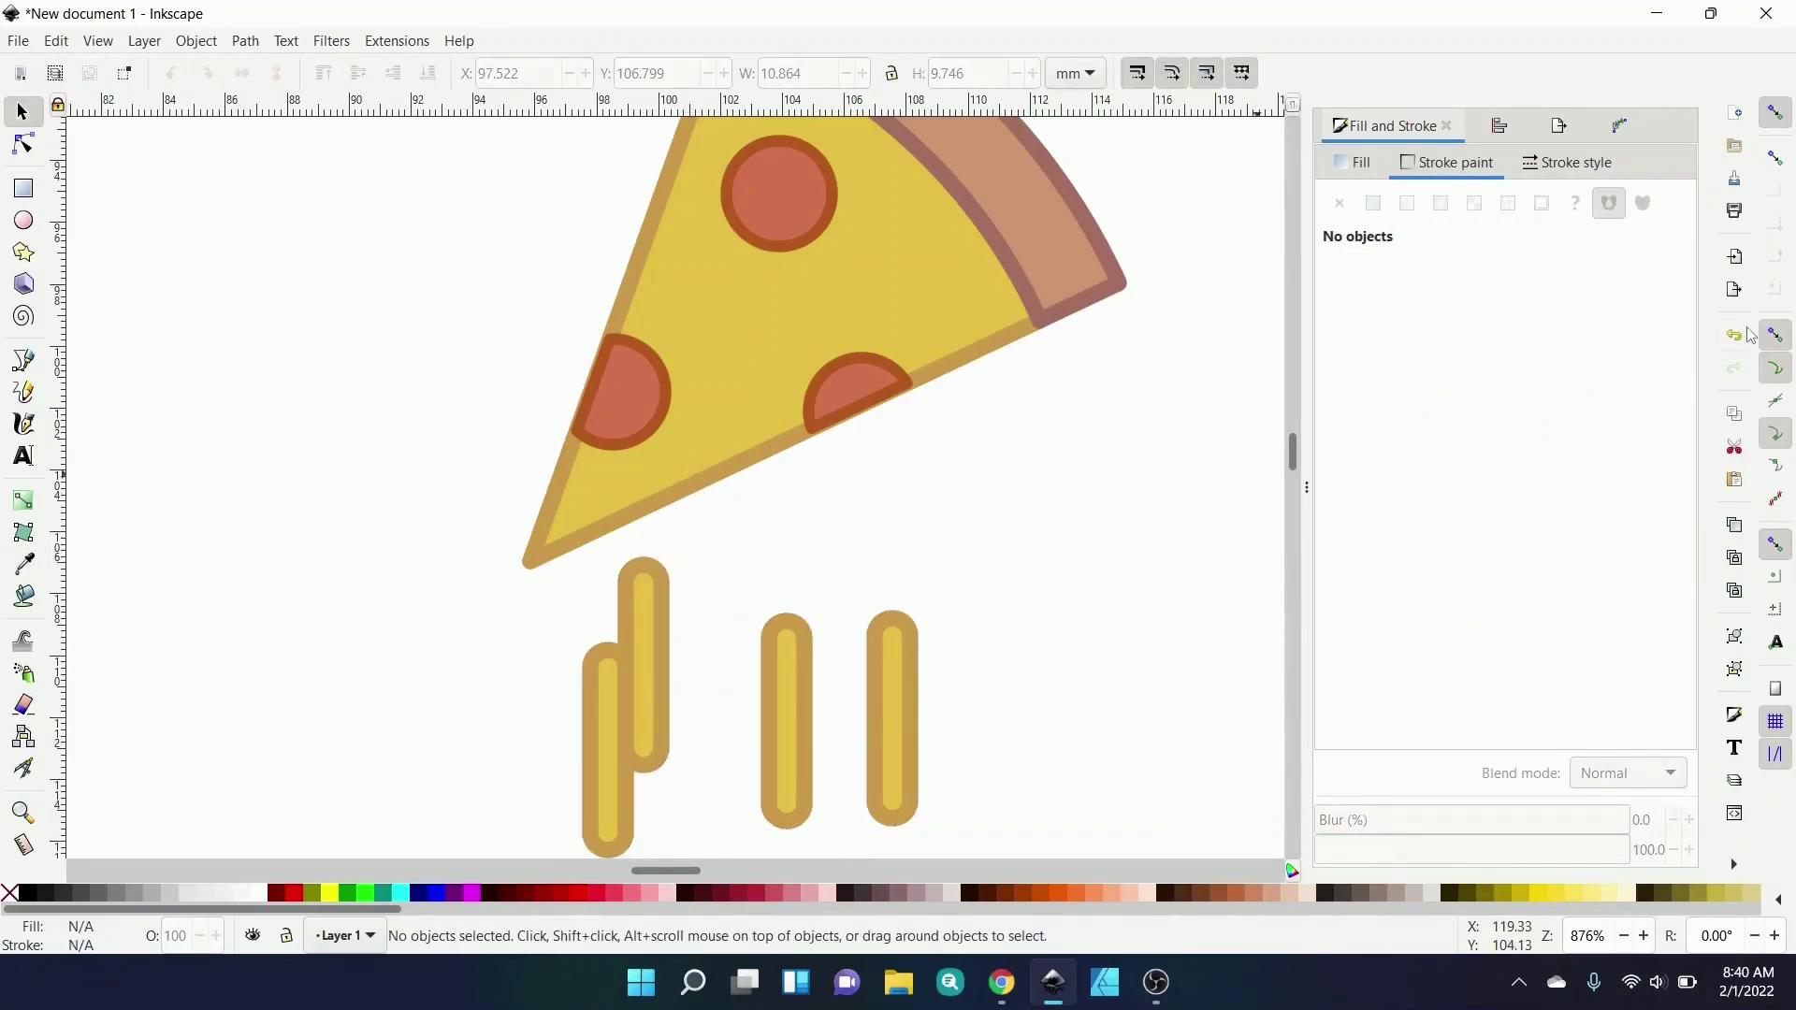
left_click_drag(643, 672, 646, 504)
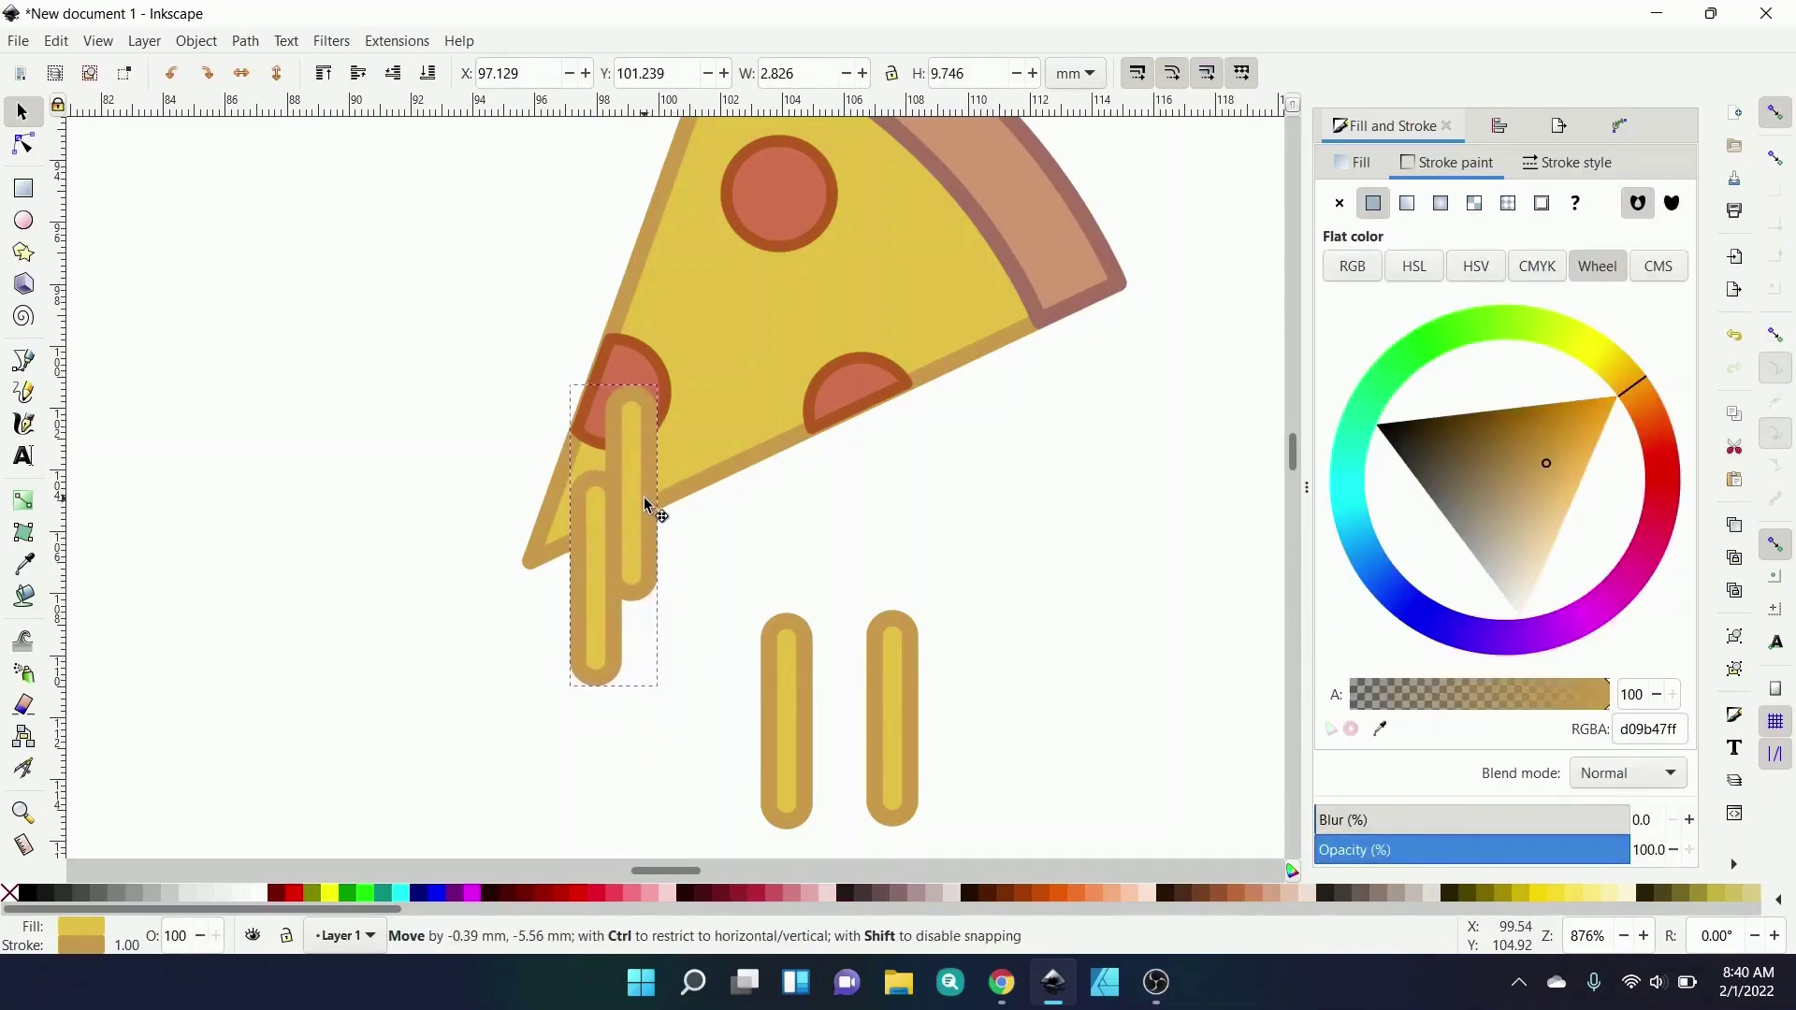
left_click_drag(803, 684, 773, 397)
mouse_move(917, 641)
left_mouse_down()
mouse_move(994, 381)
mouse_move(985, 328)
mouse_move(980, 346)
left_mouse_up()
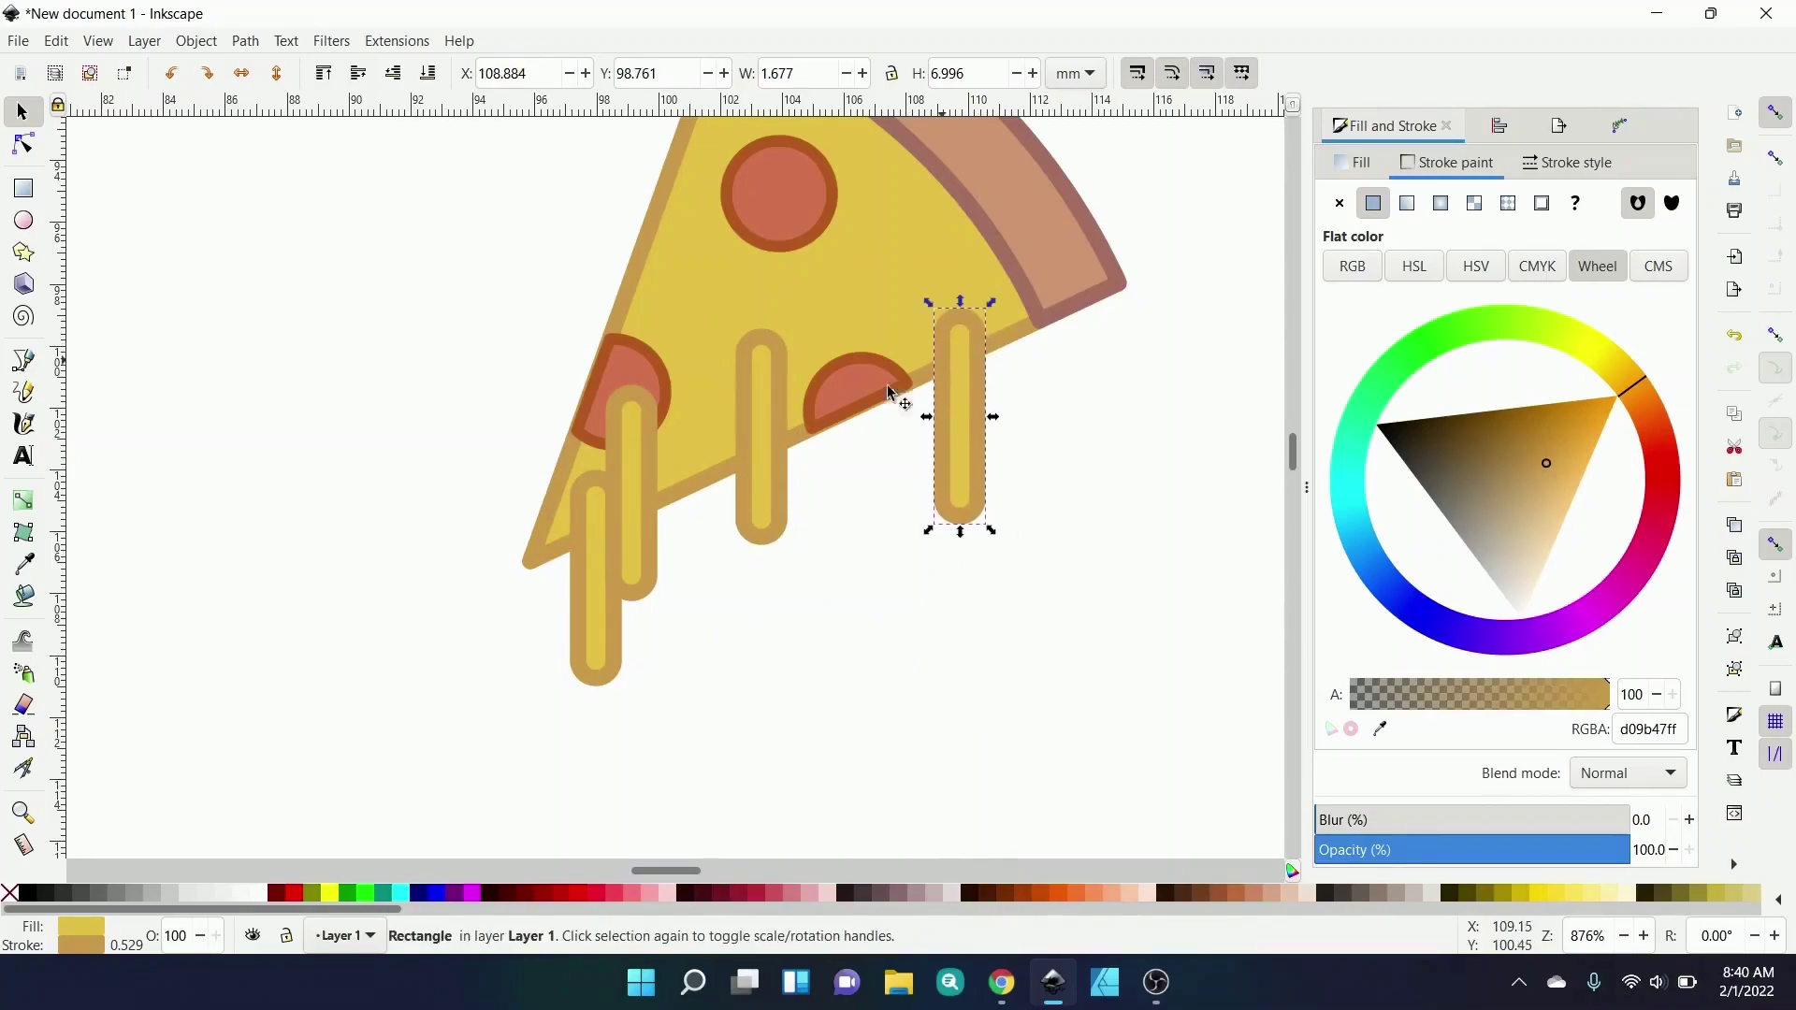
left_click_drag(773, 488, 775, 475)
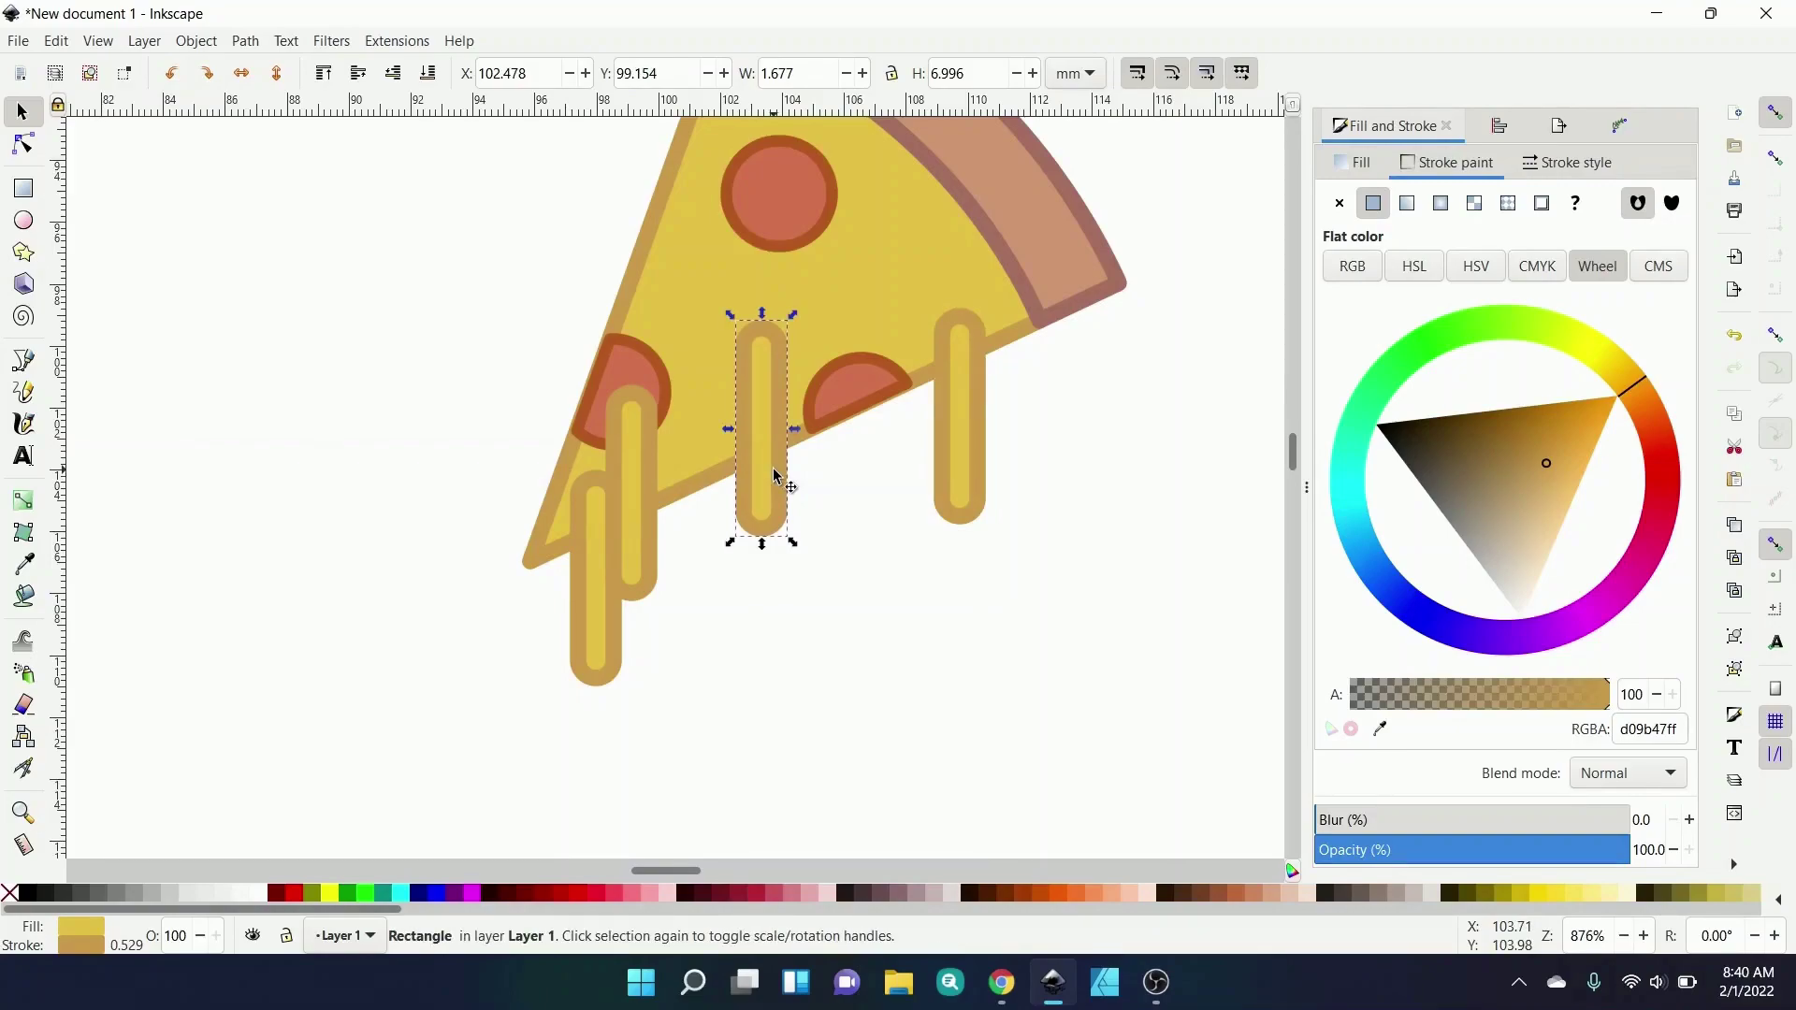
- Union the middle and right cheese bars into the slice
left_click(697, 402, "shift")
left_click(245, 41)
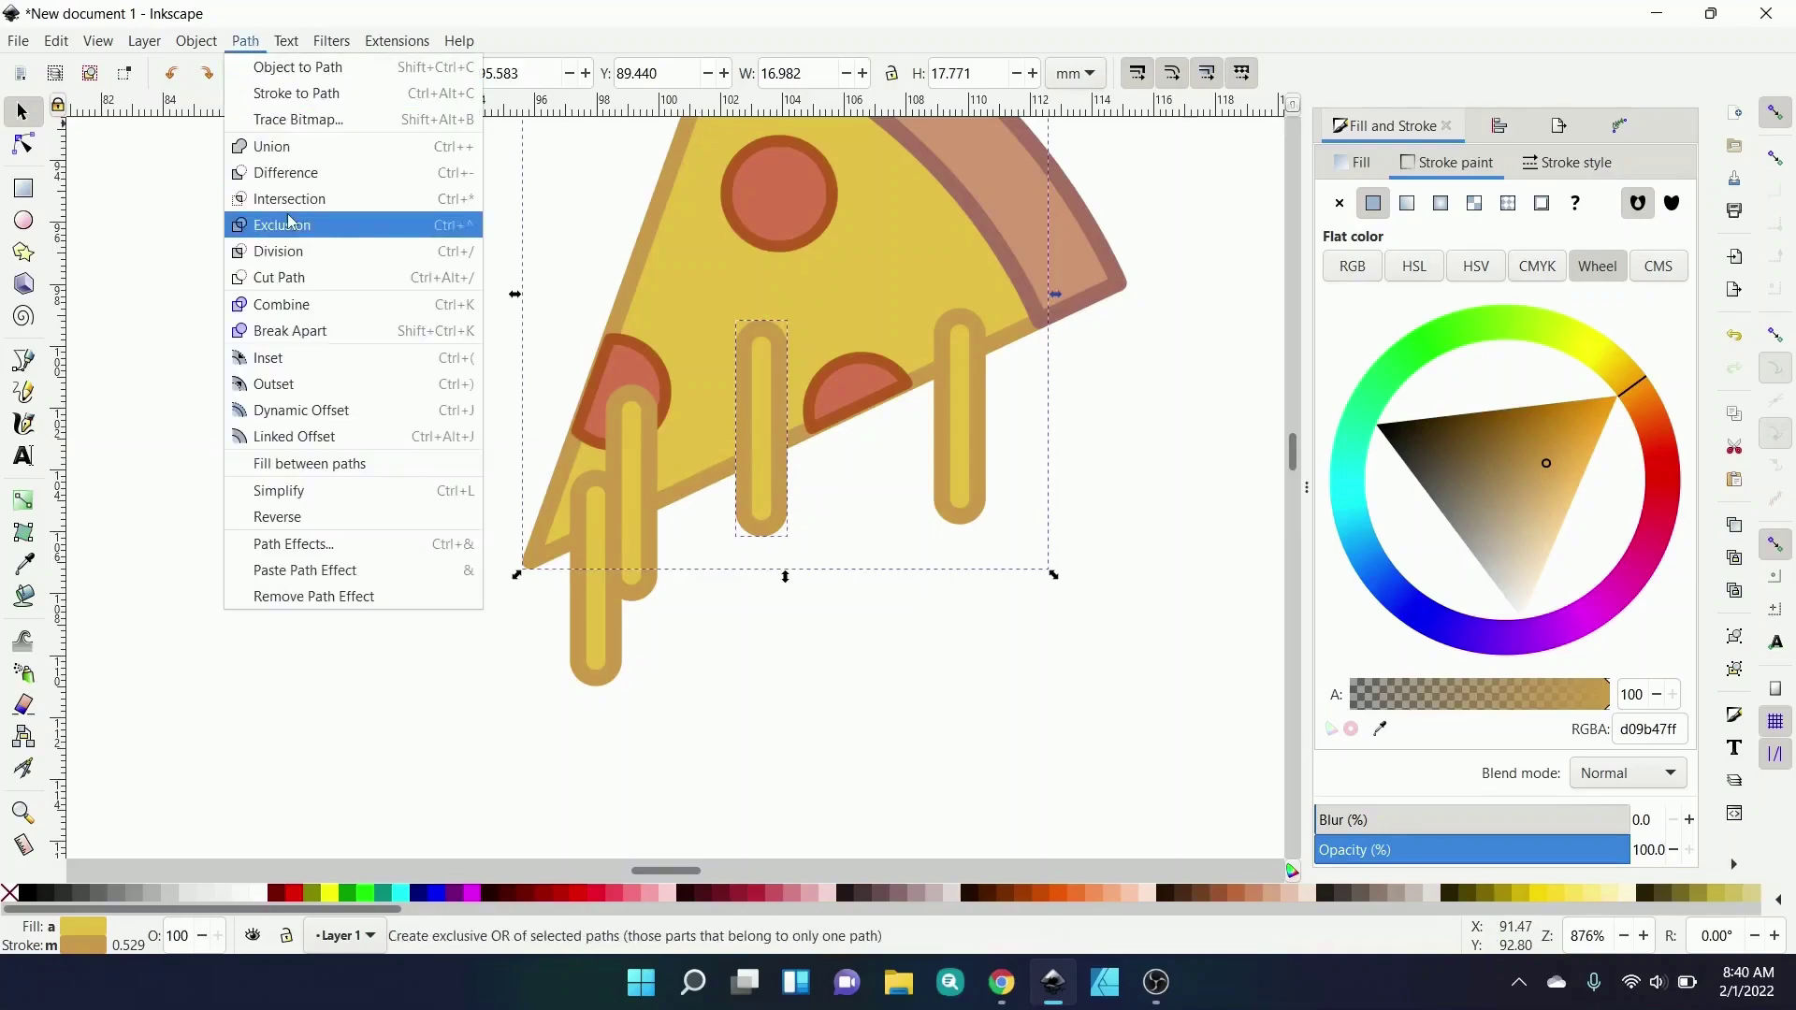
left_click(271, 148)
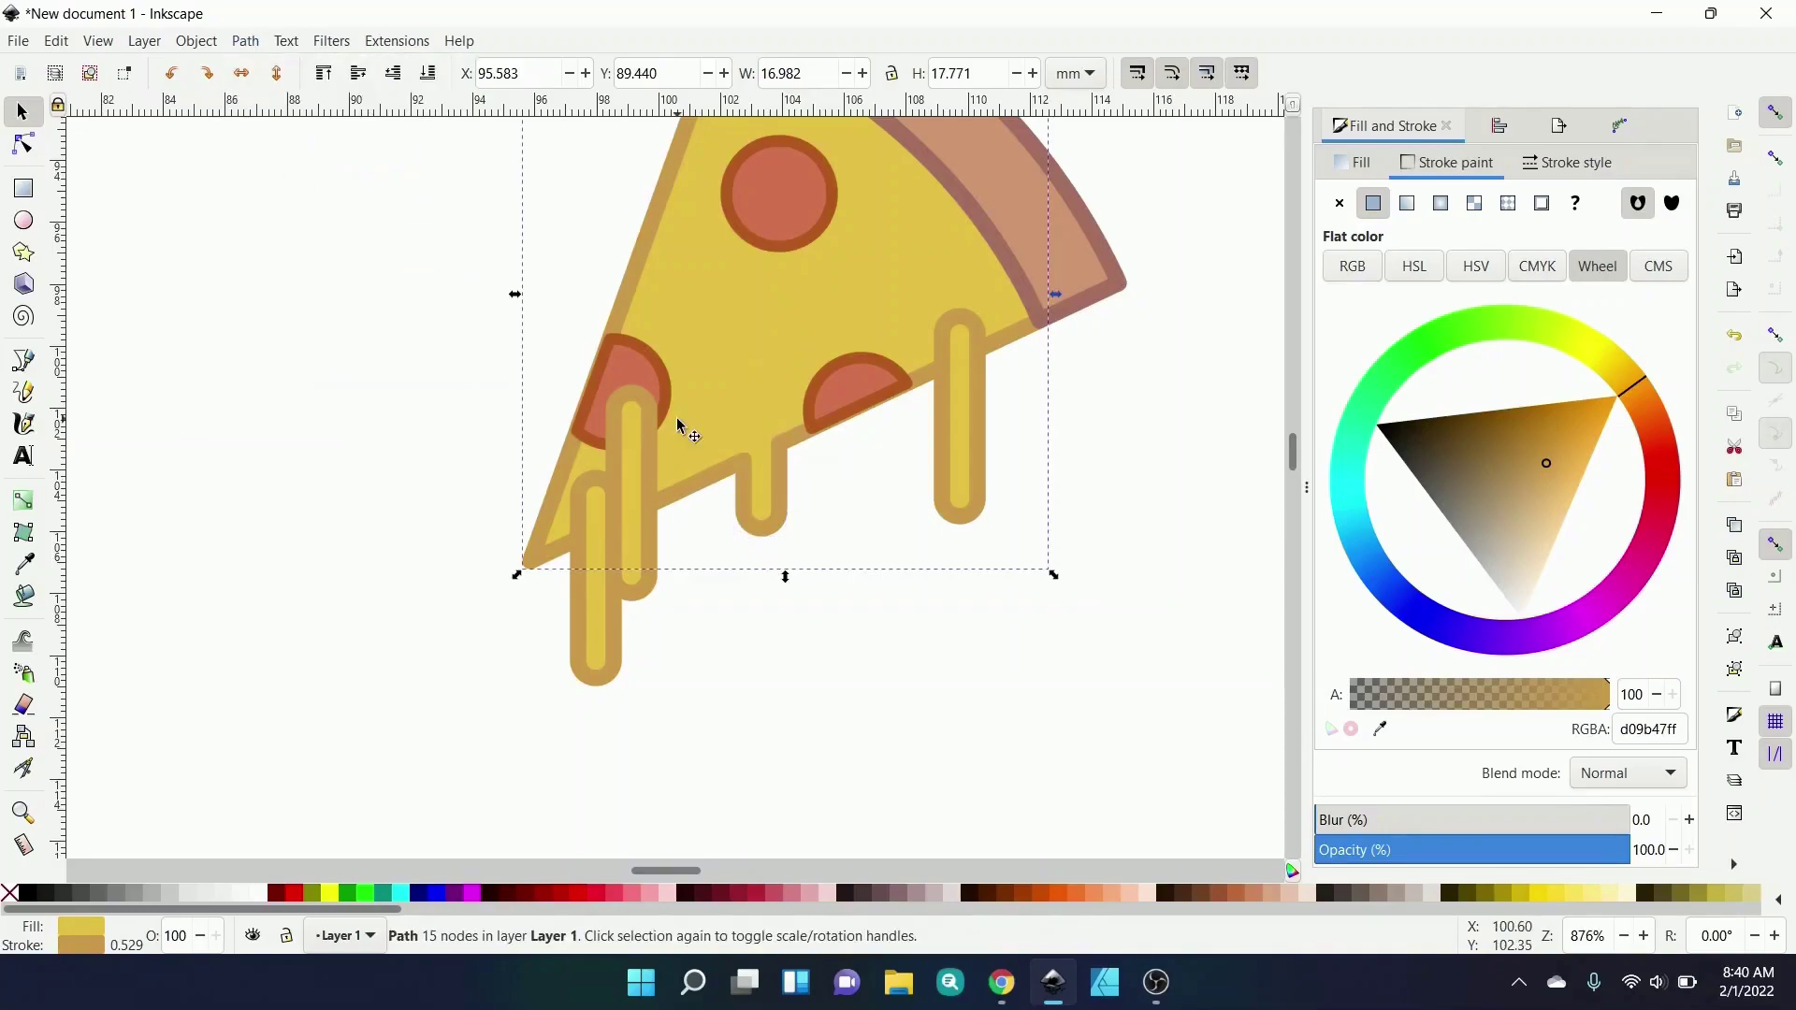
left_click(980, 405, "shift")
left_click(245, 41)
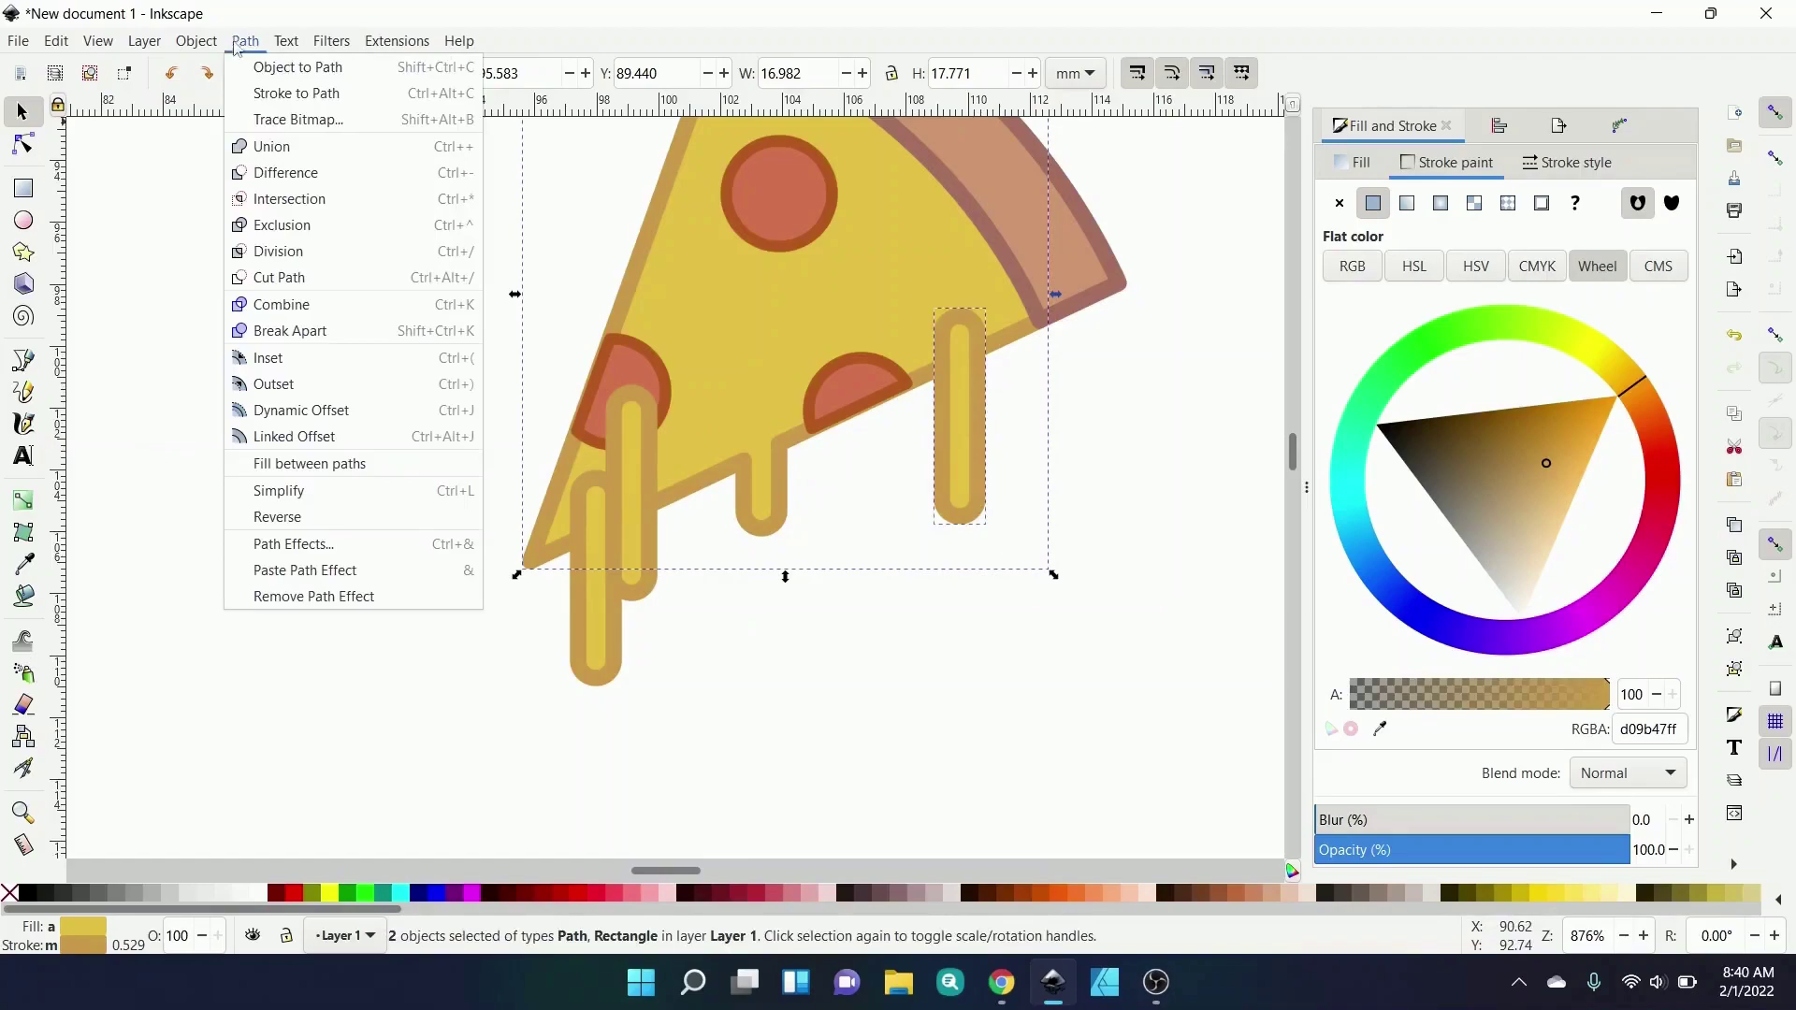
left_click(272, 148)
- Attempt a Union of the grouped left bars with the slice
left_click(645, 500, "shift")
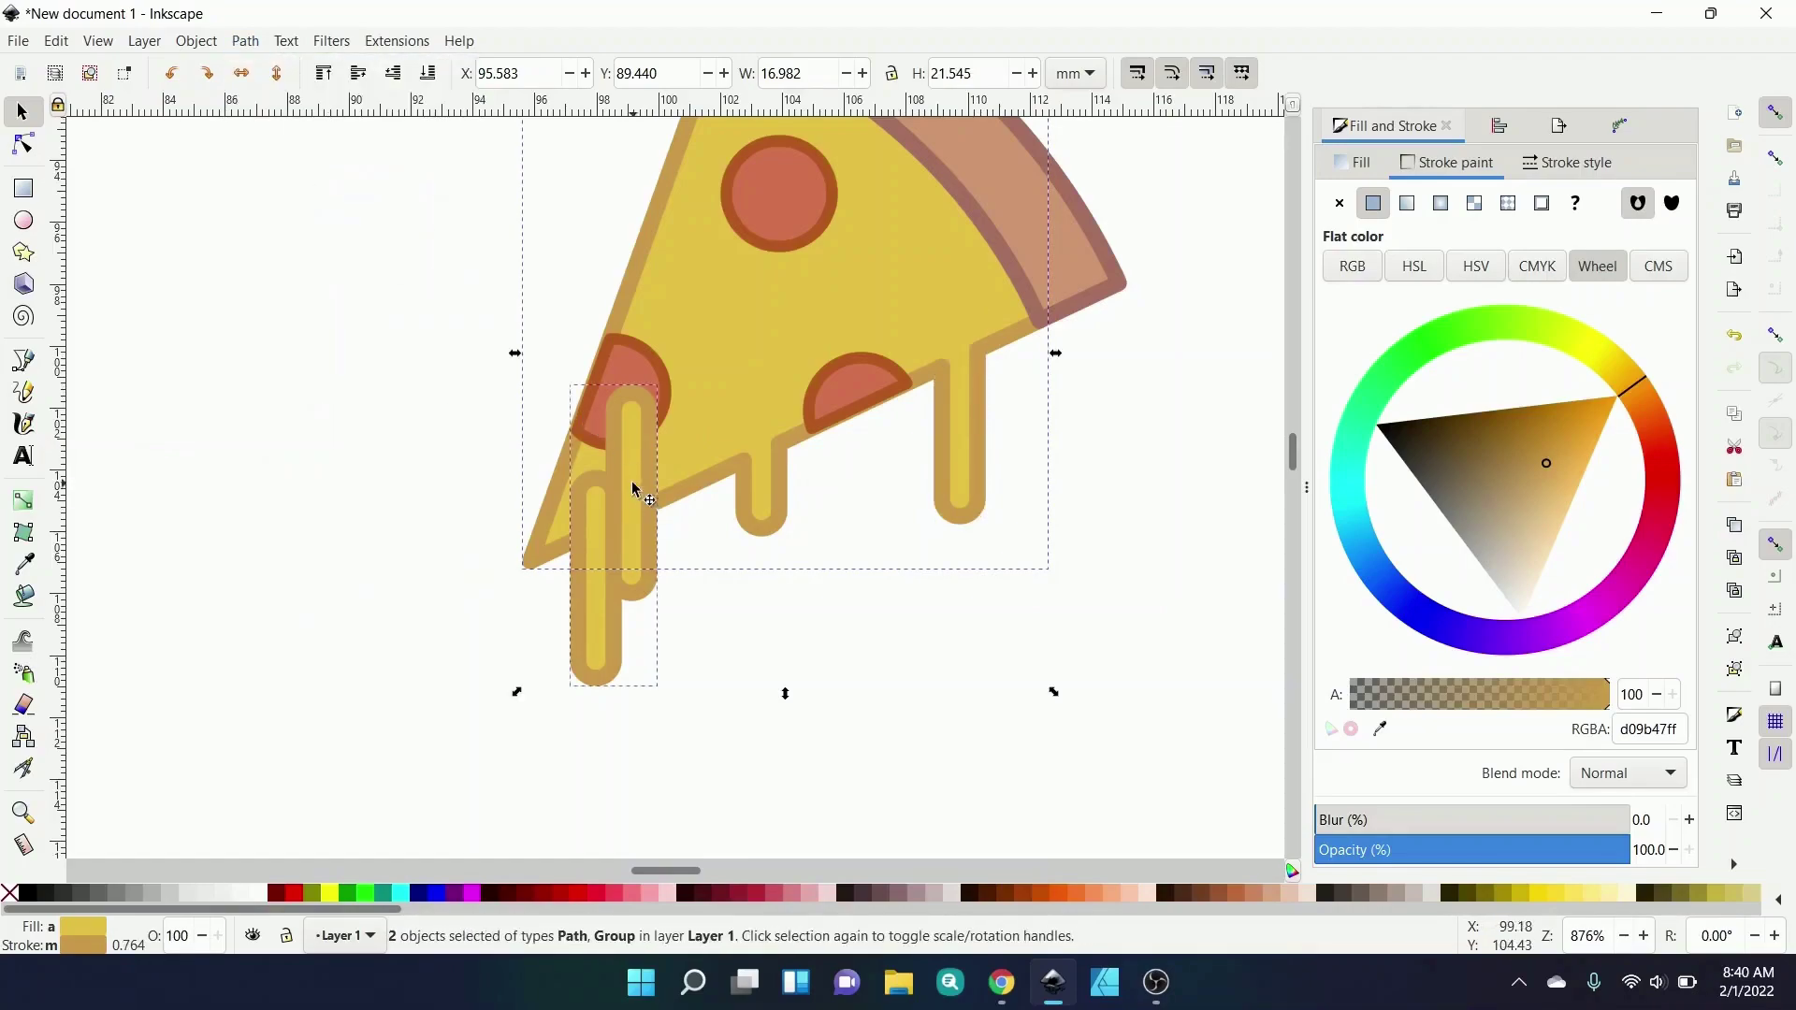
left_click(247, 42)
left_click(271, 146)
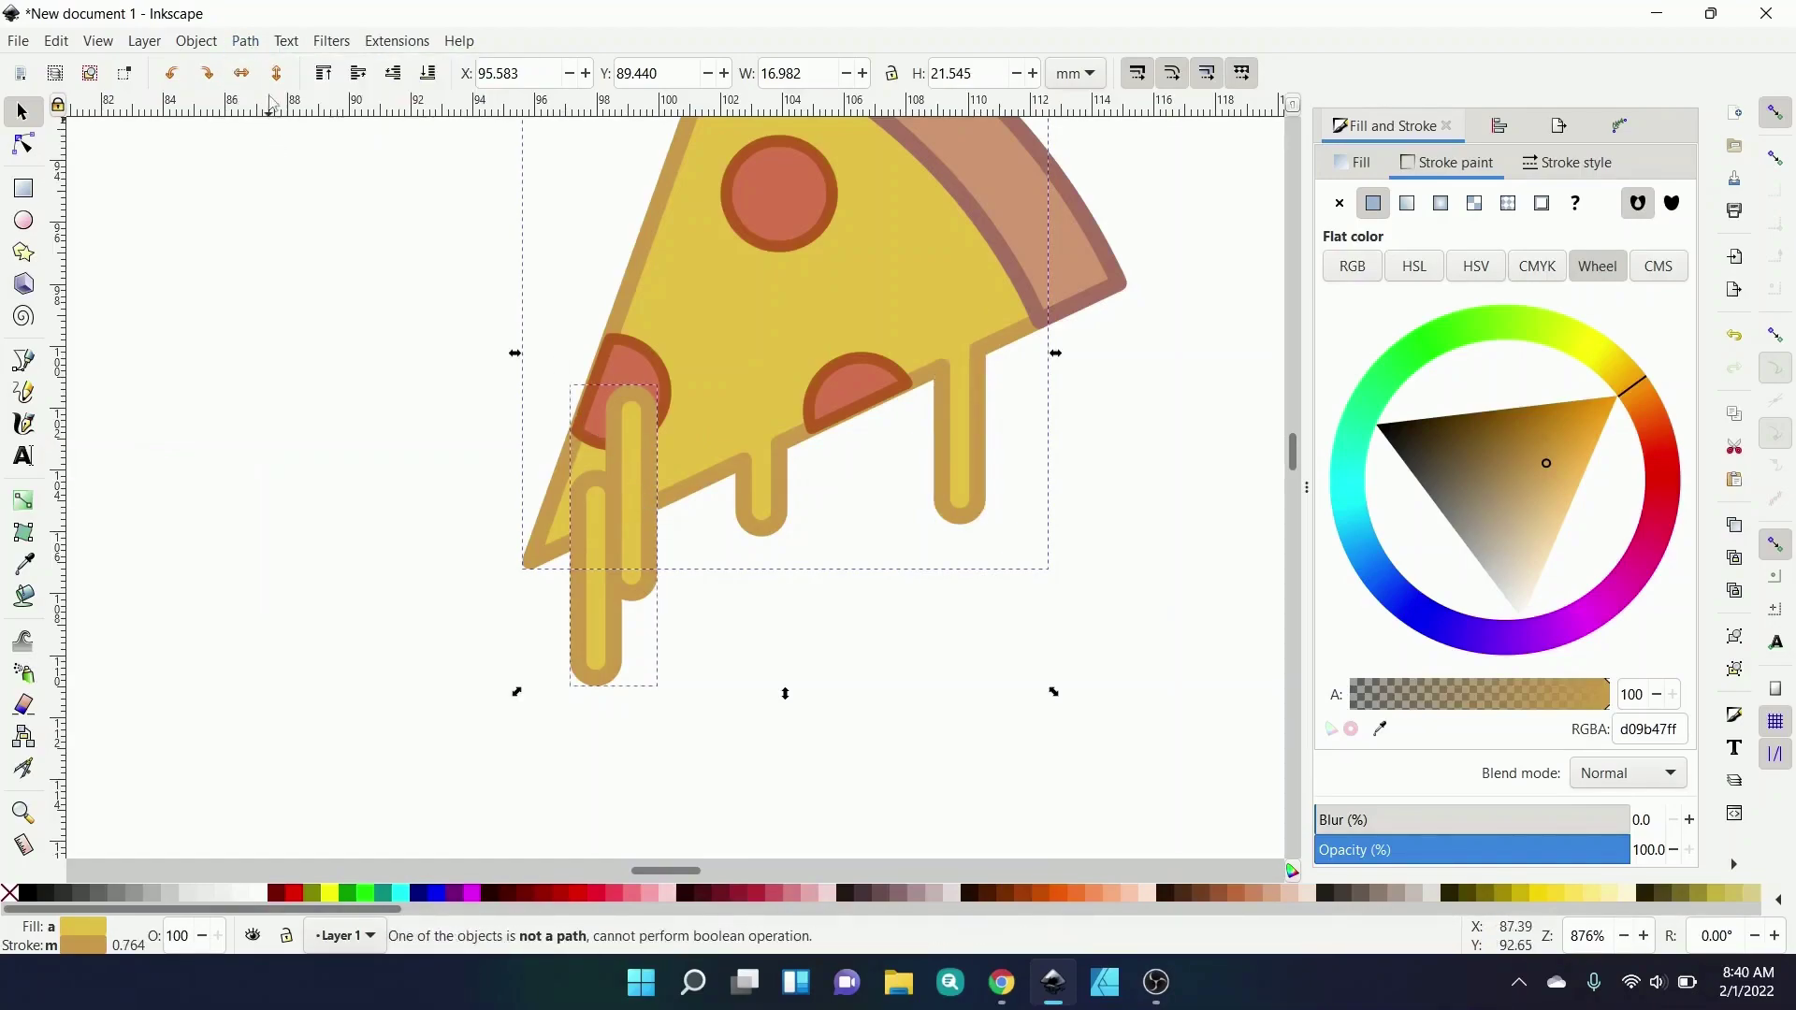
left_click(245, 42)
left_click(269, 144)
left_click(403, 345)
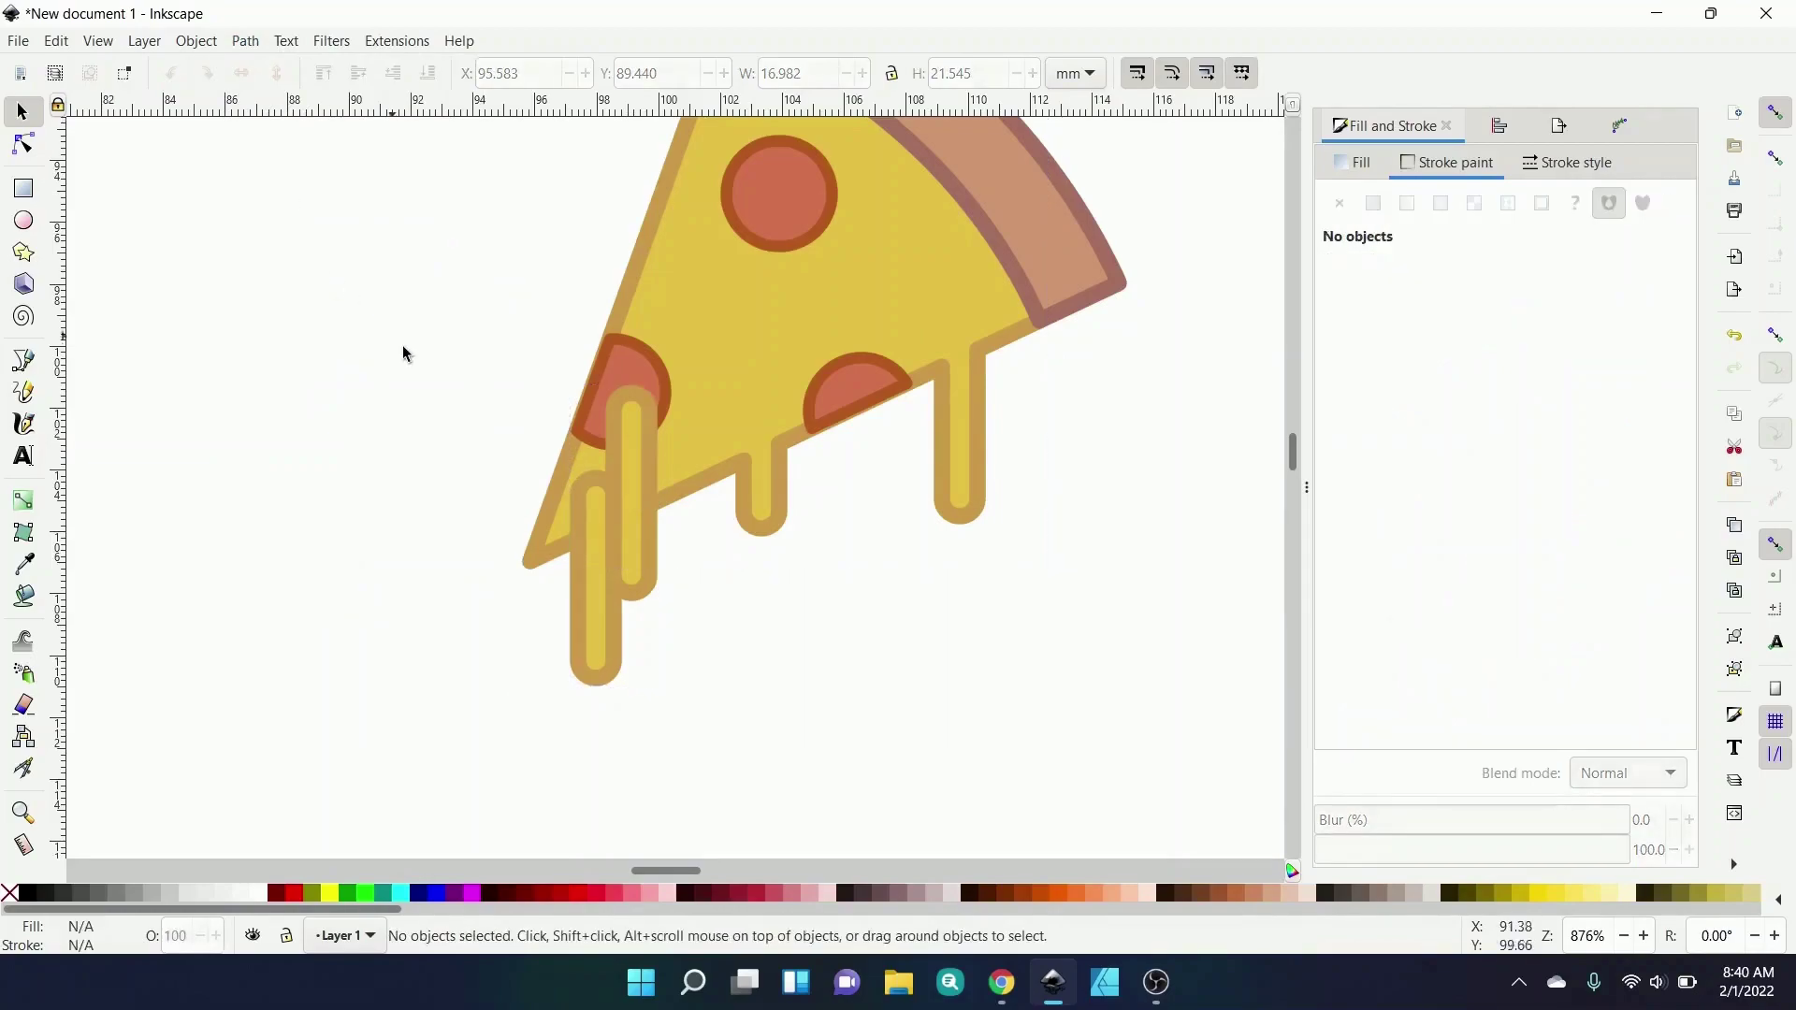
- Ungroup the left pair of bars and union both into the slice
left_click(606, 538)
key("ctrl+shift+g")
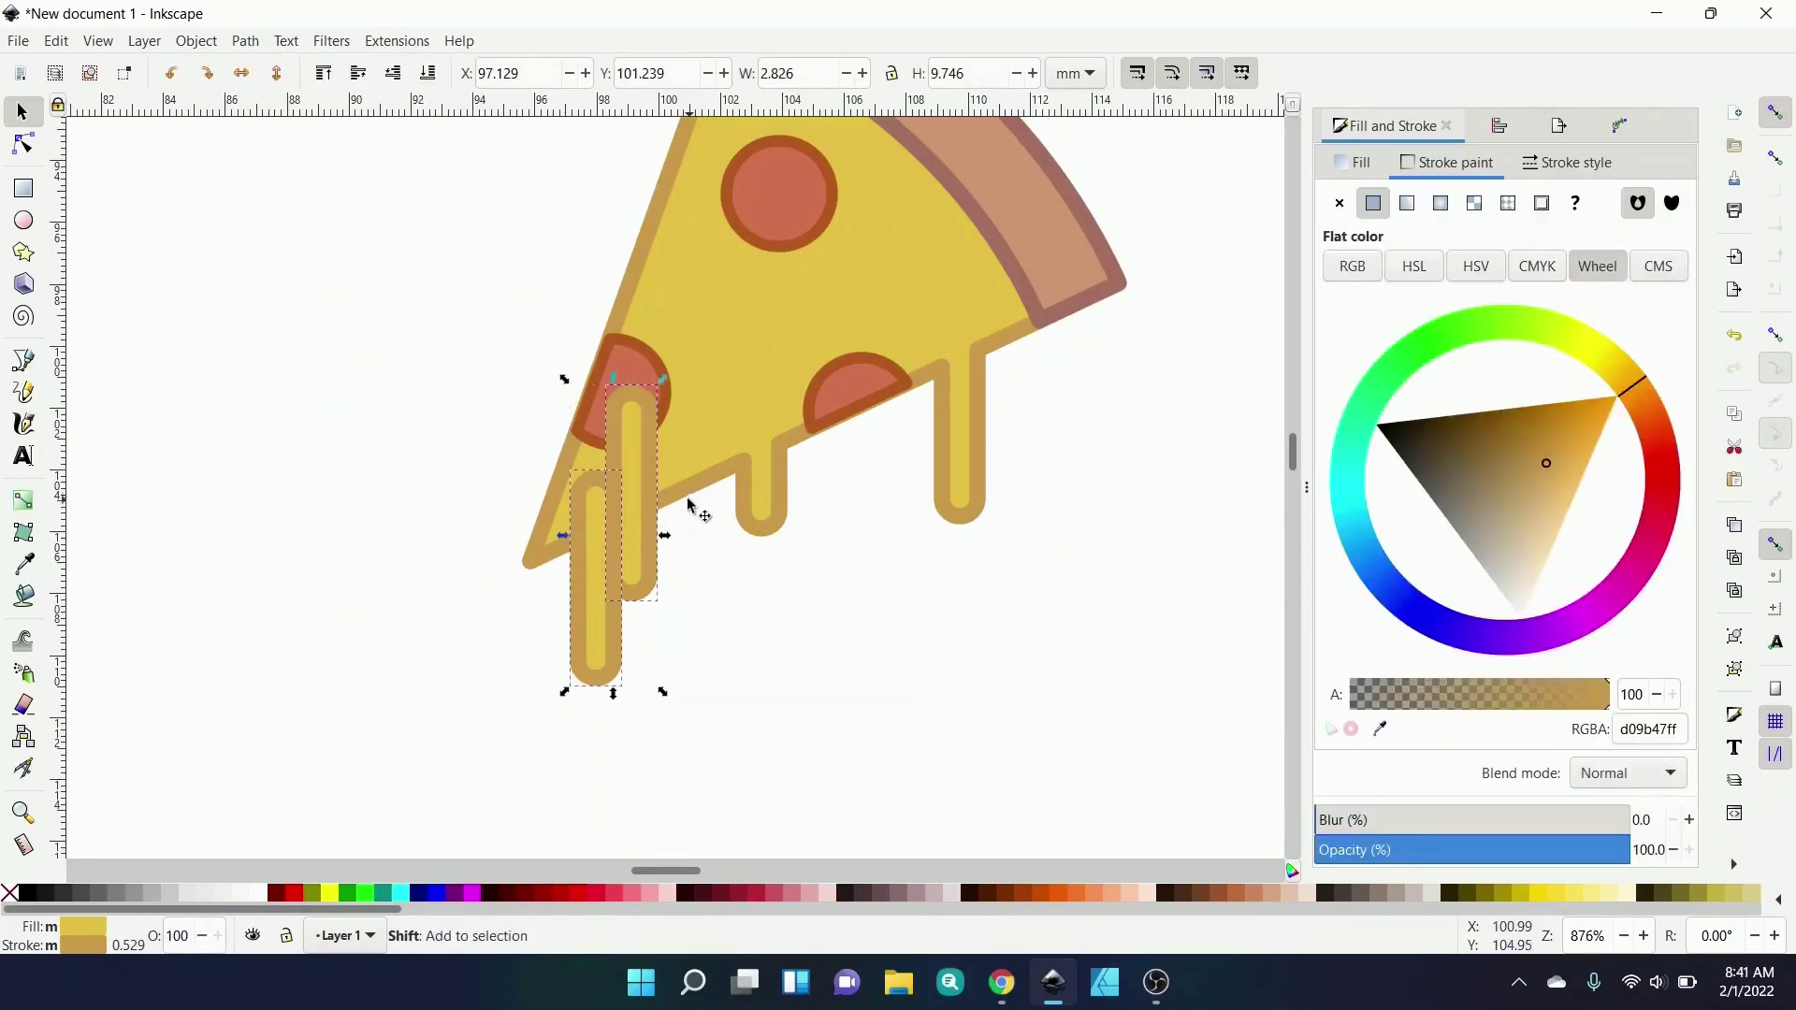
left_click(688, 500, "shift")
left_click(245, 41)
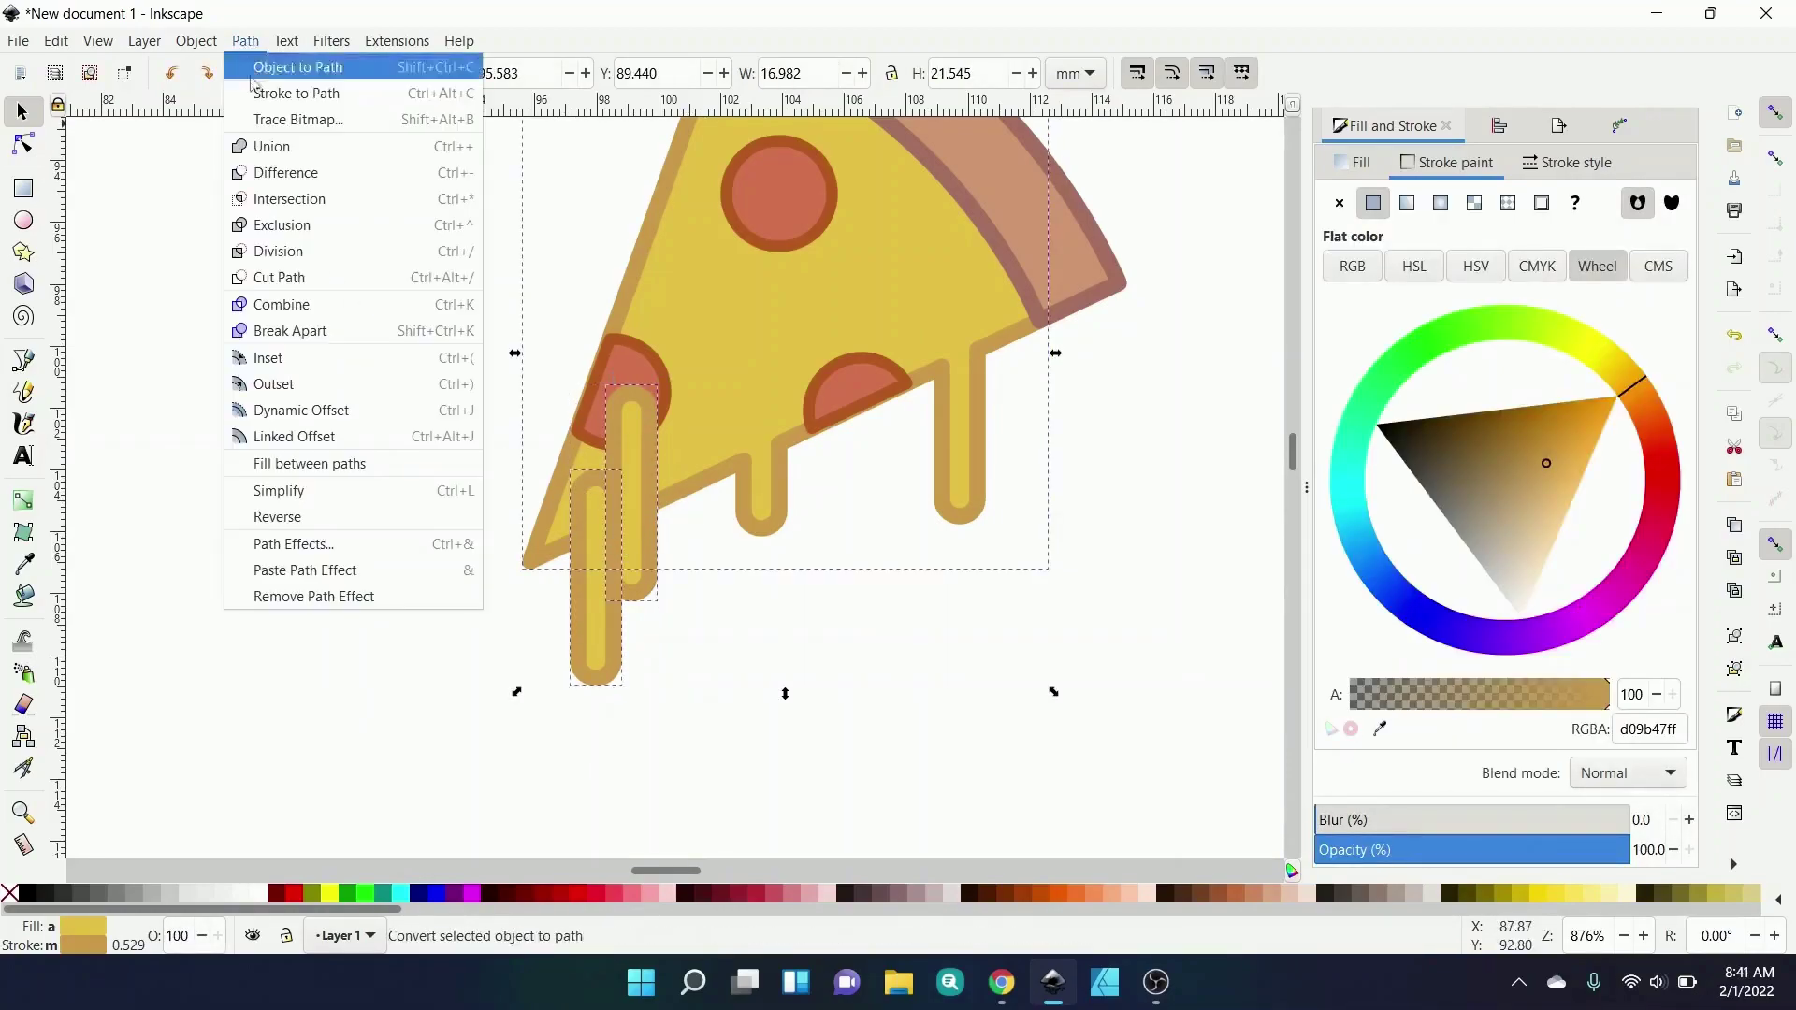
left_click(264, 145)
left_click(323, 266)
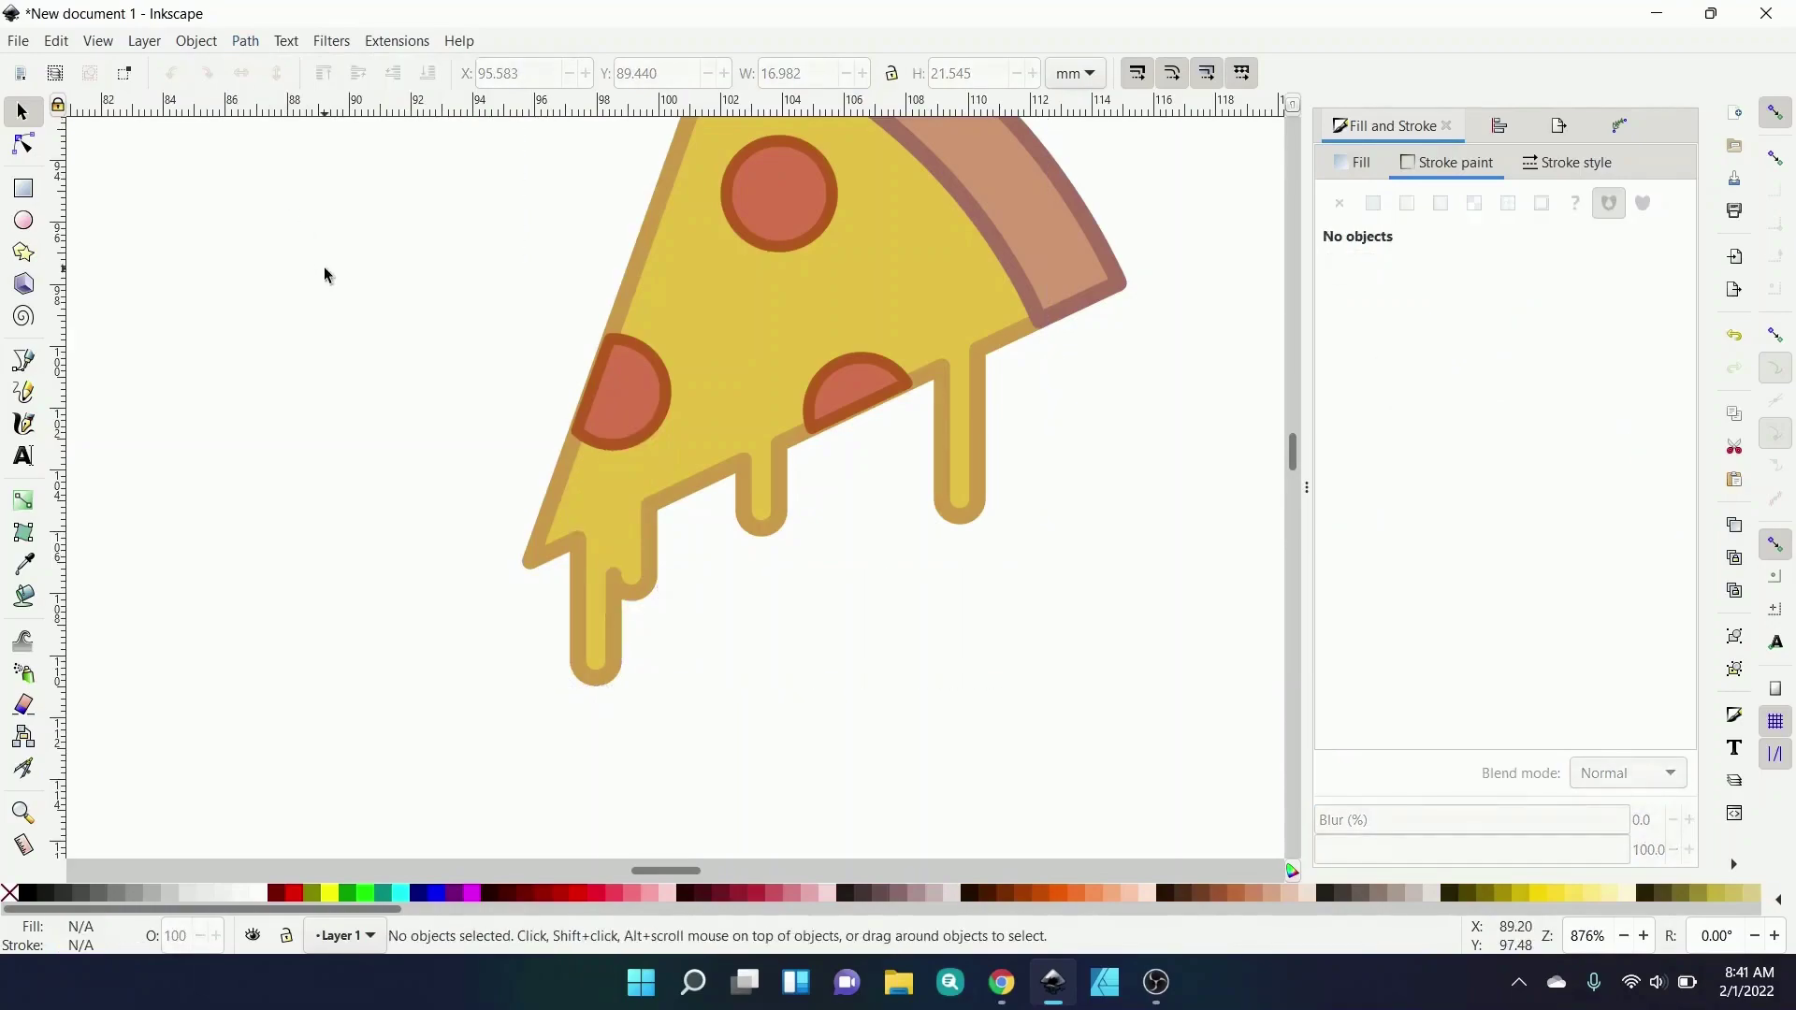
scroll(374, 620, "up", 5)
scroll(374, 620, "right", 2)
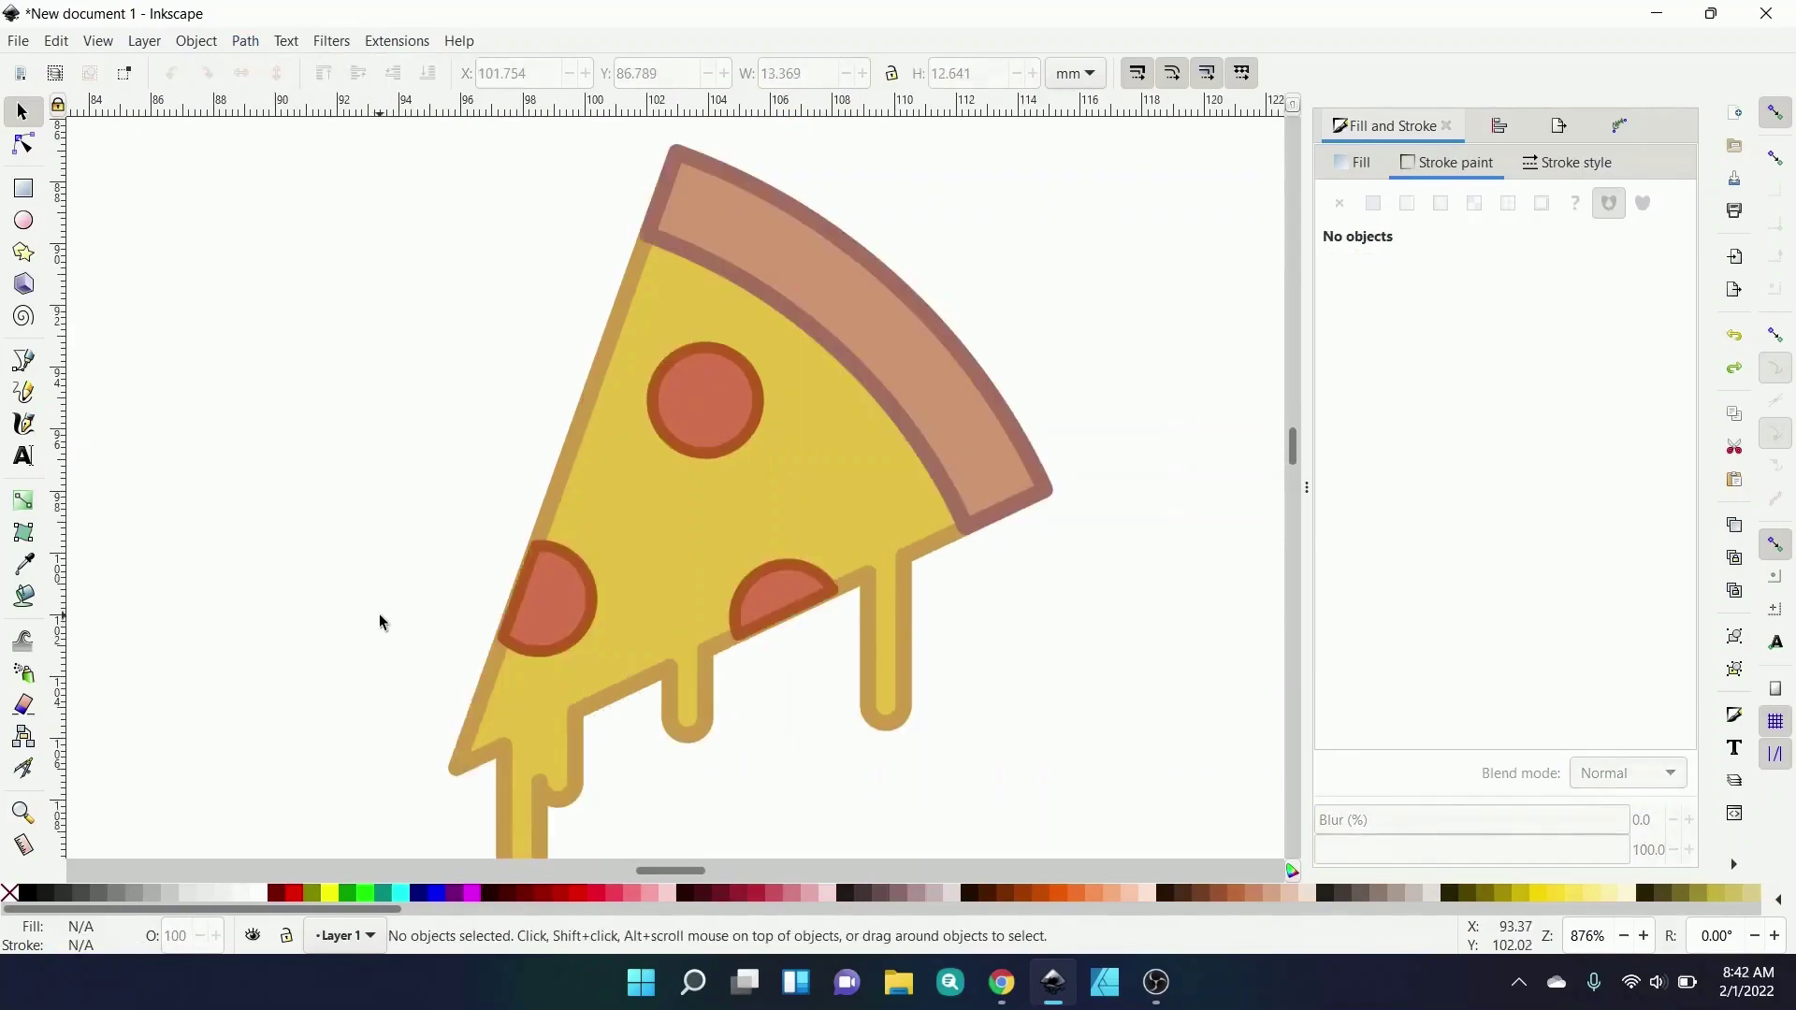
- Curve the crust's upper-left end with the Node tool
left_click(22, 145)
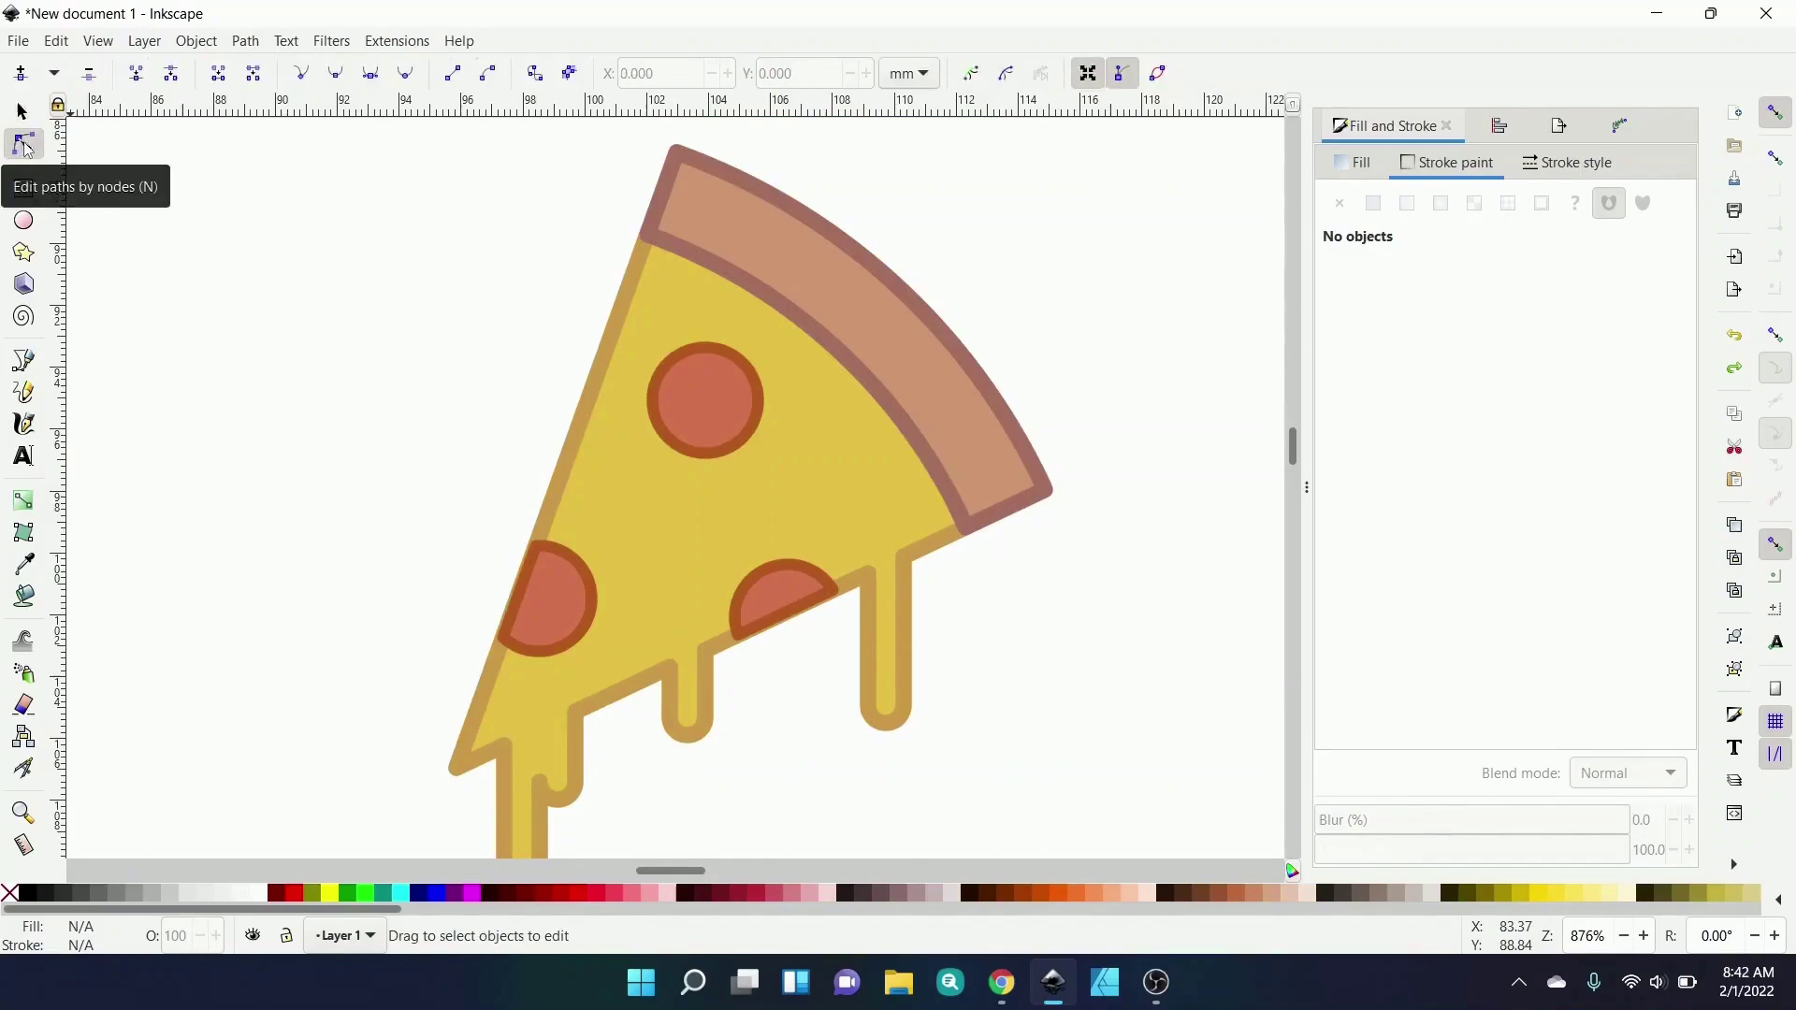
left_click(665, 196)
left_click_drag(664, 194, 645, 185)
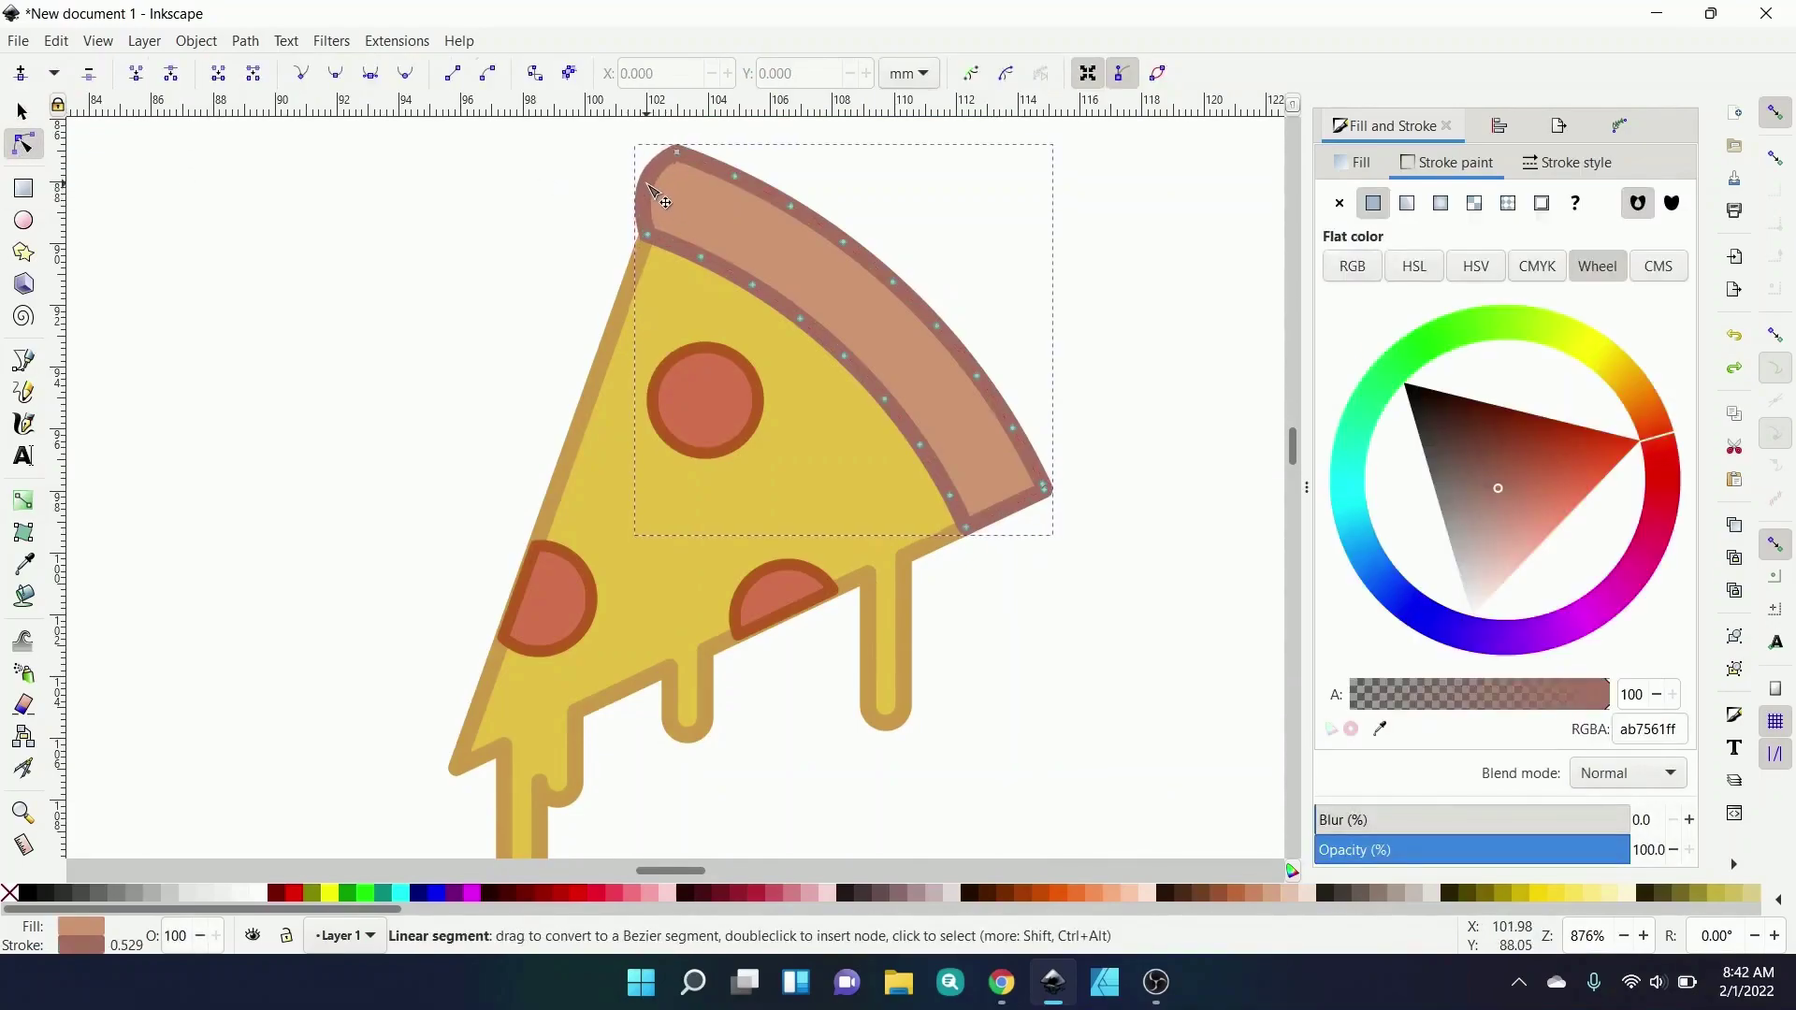
left_click(576, 234)
key("s")
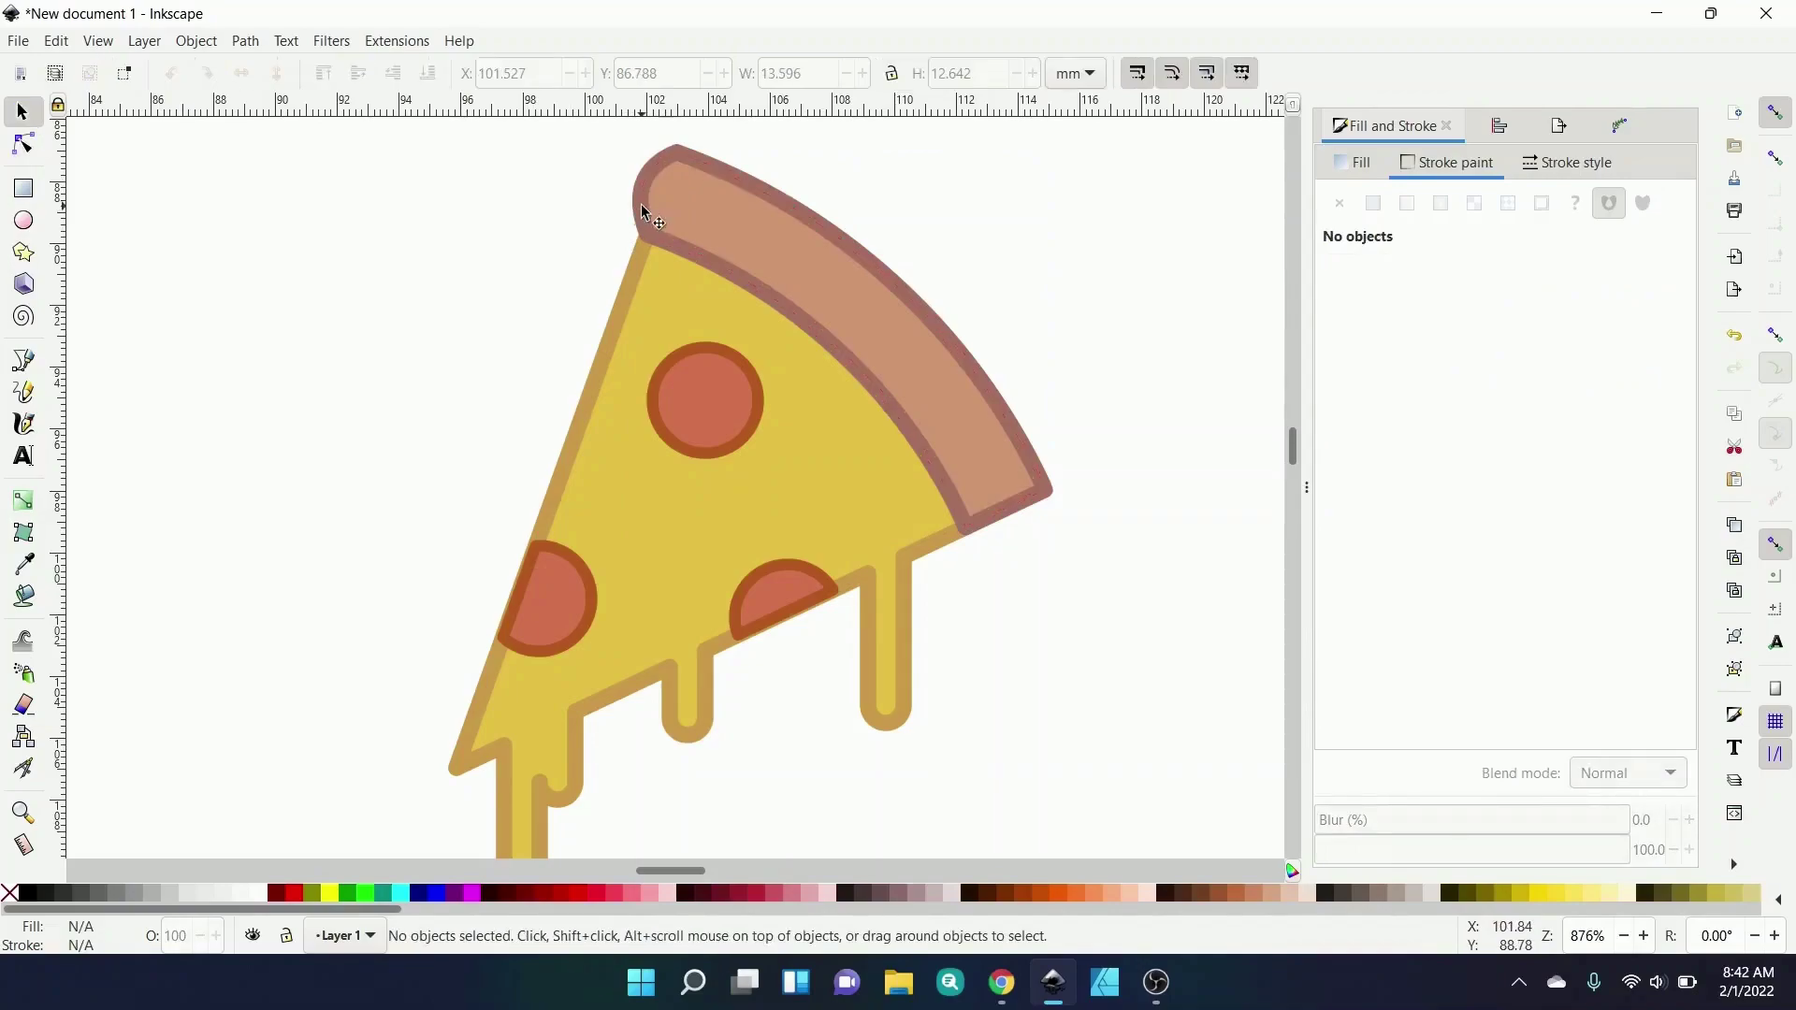
- Convert the crust's stroke to a path, ungroup, and curve its lower-right end
left_click(642, 211)
left_click(245, 41)
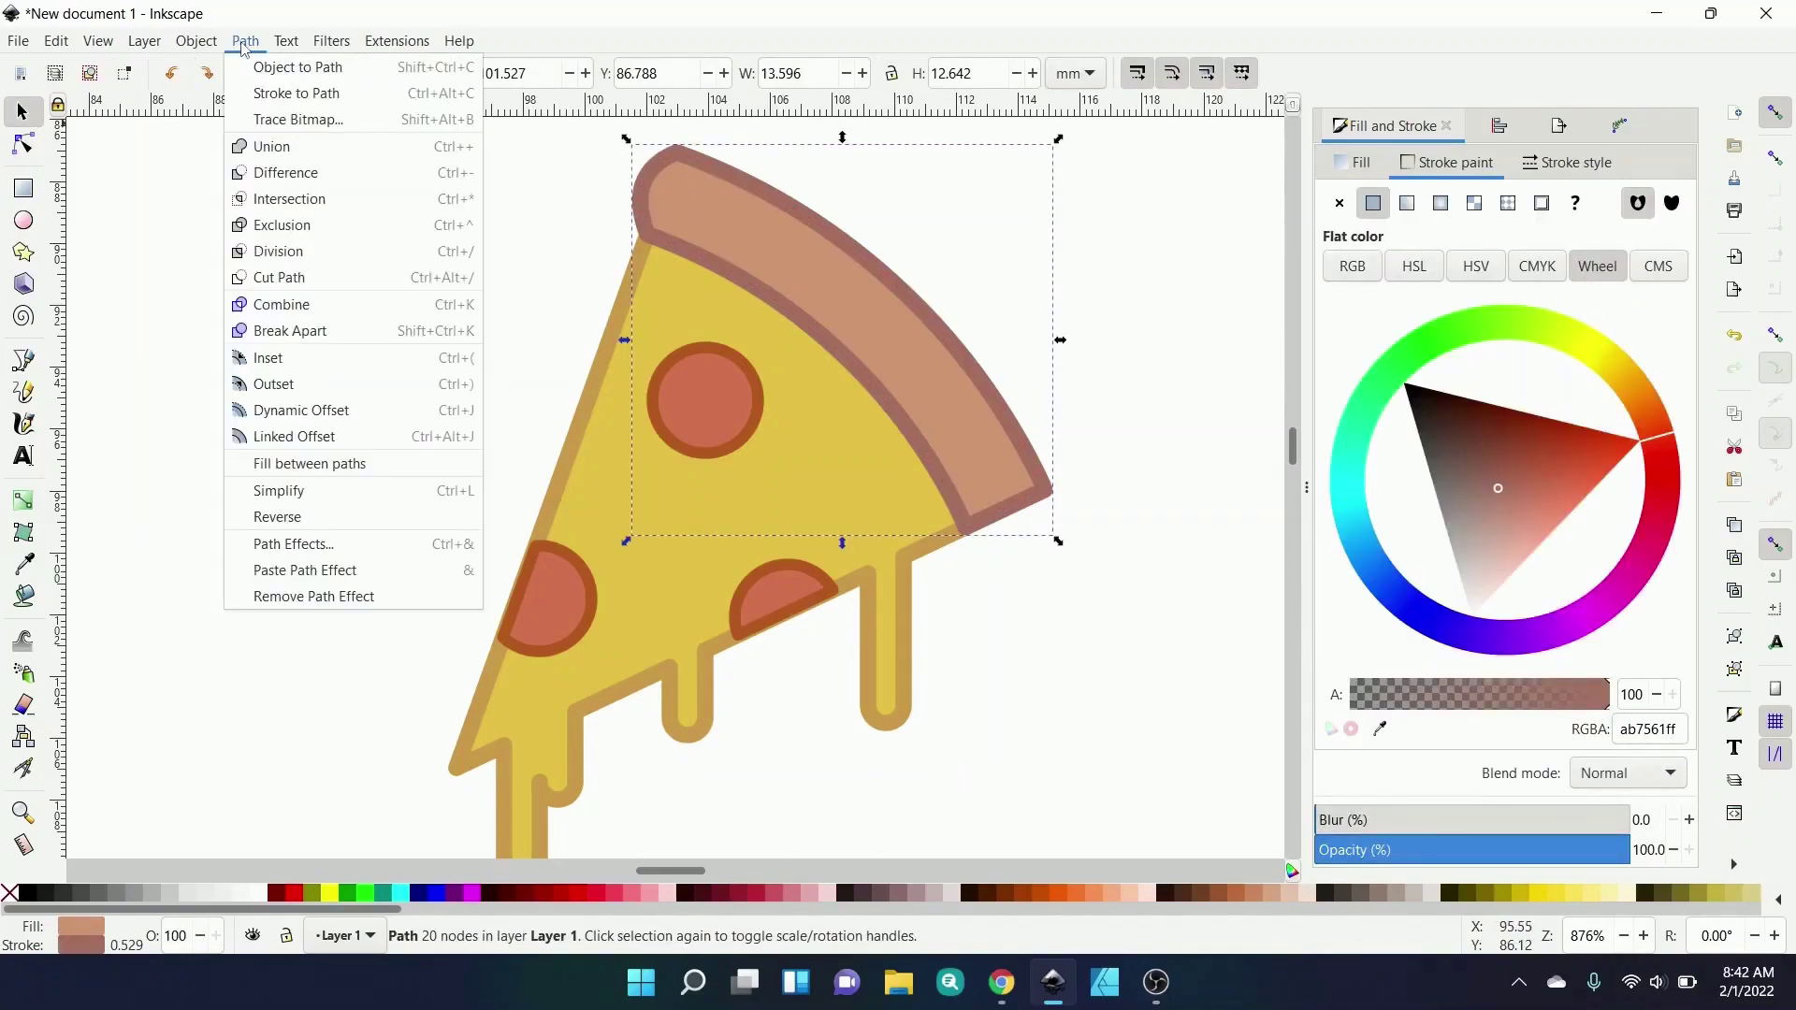
left_click(295, 94)
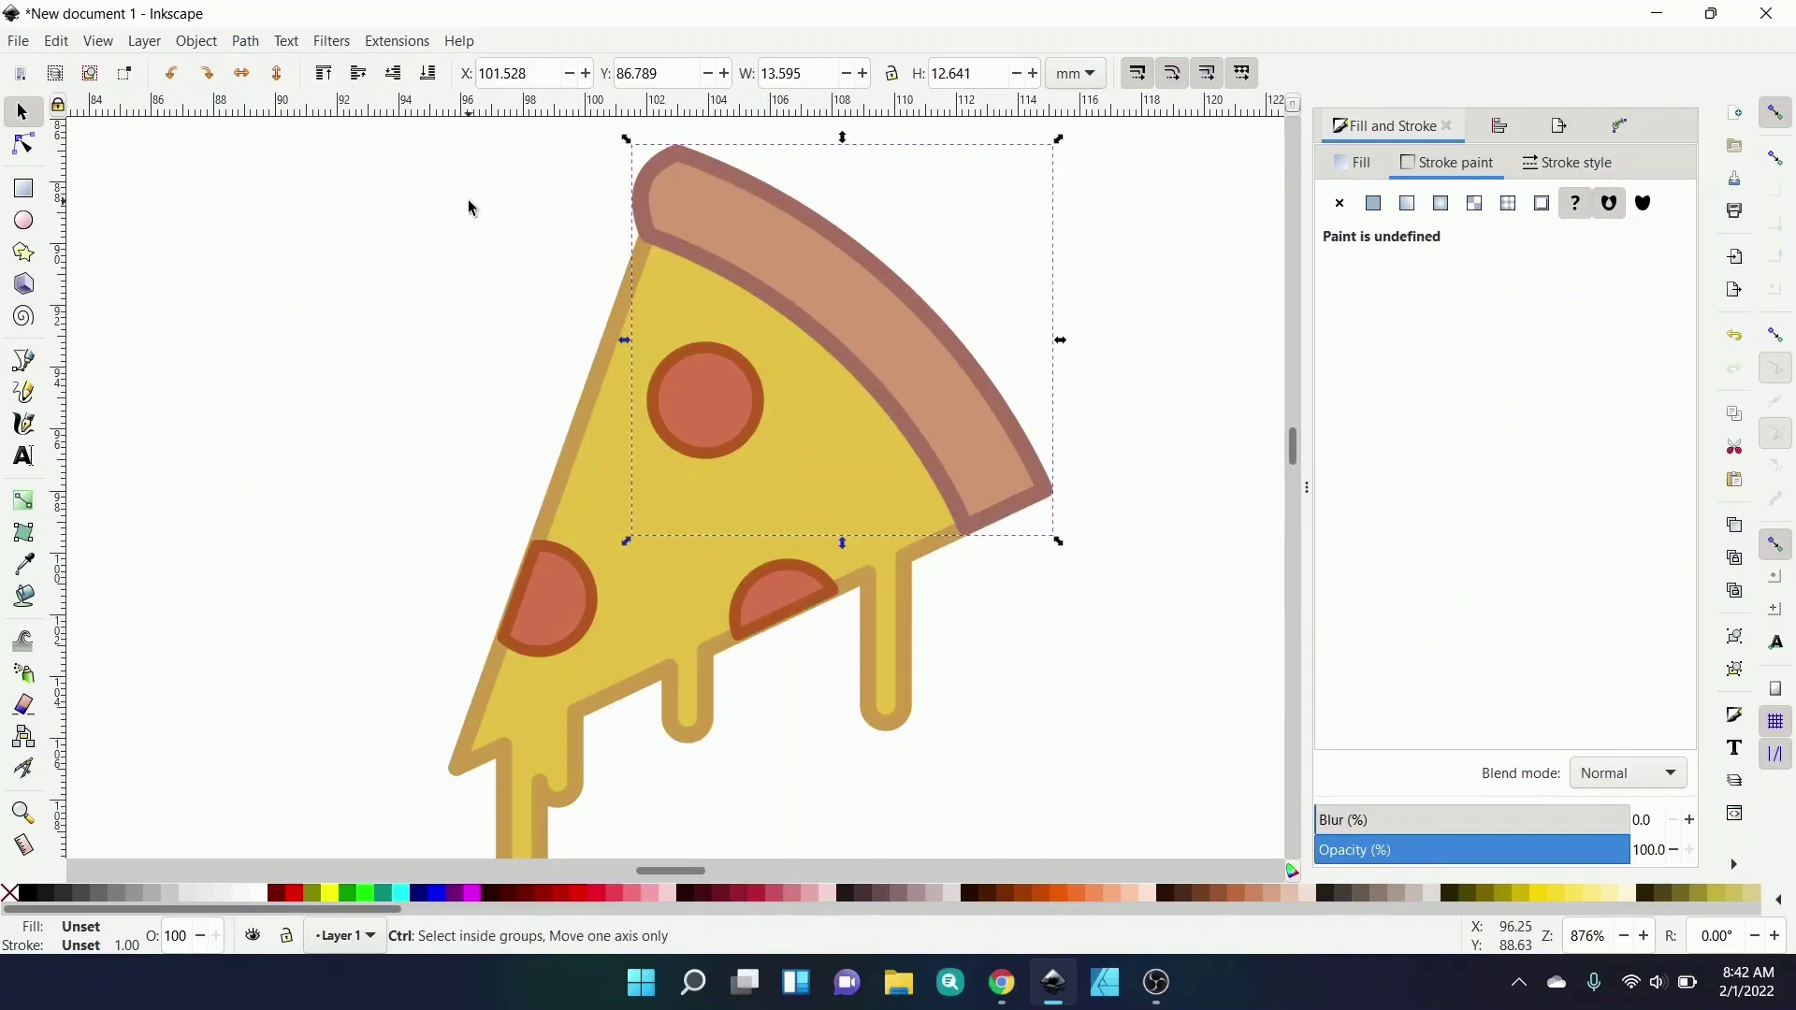
key("ctrl+shift+g")
left_click(522, 253)
left_click(1034, 514)
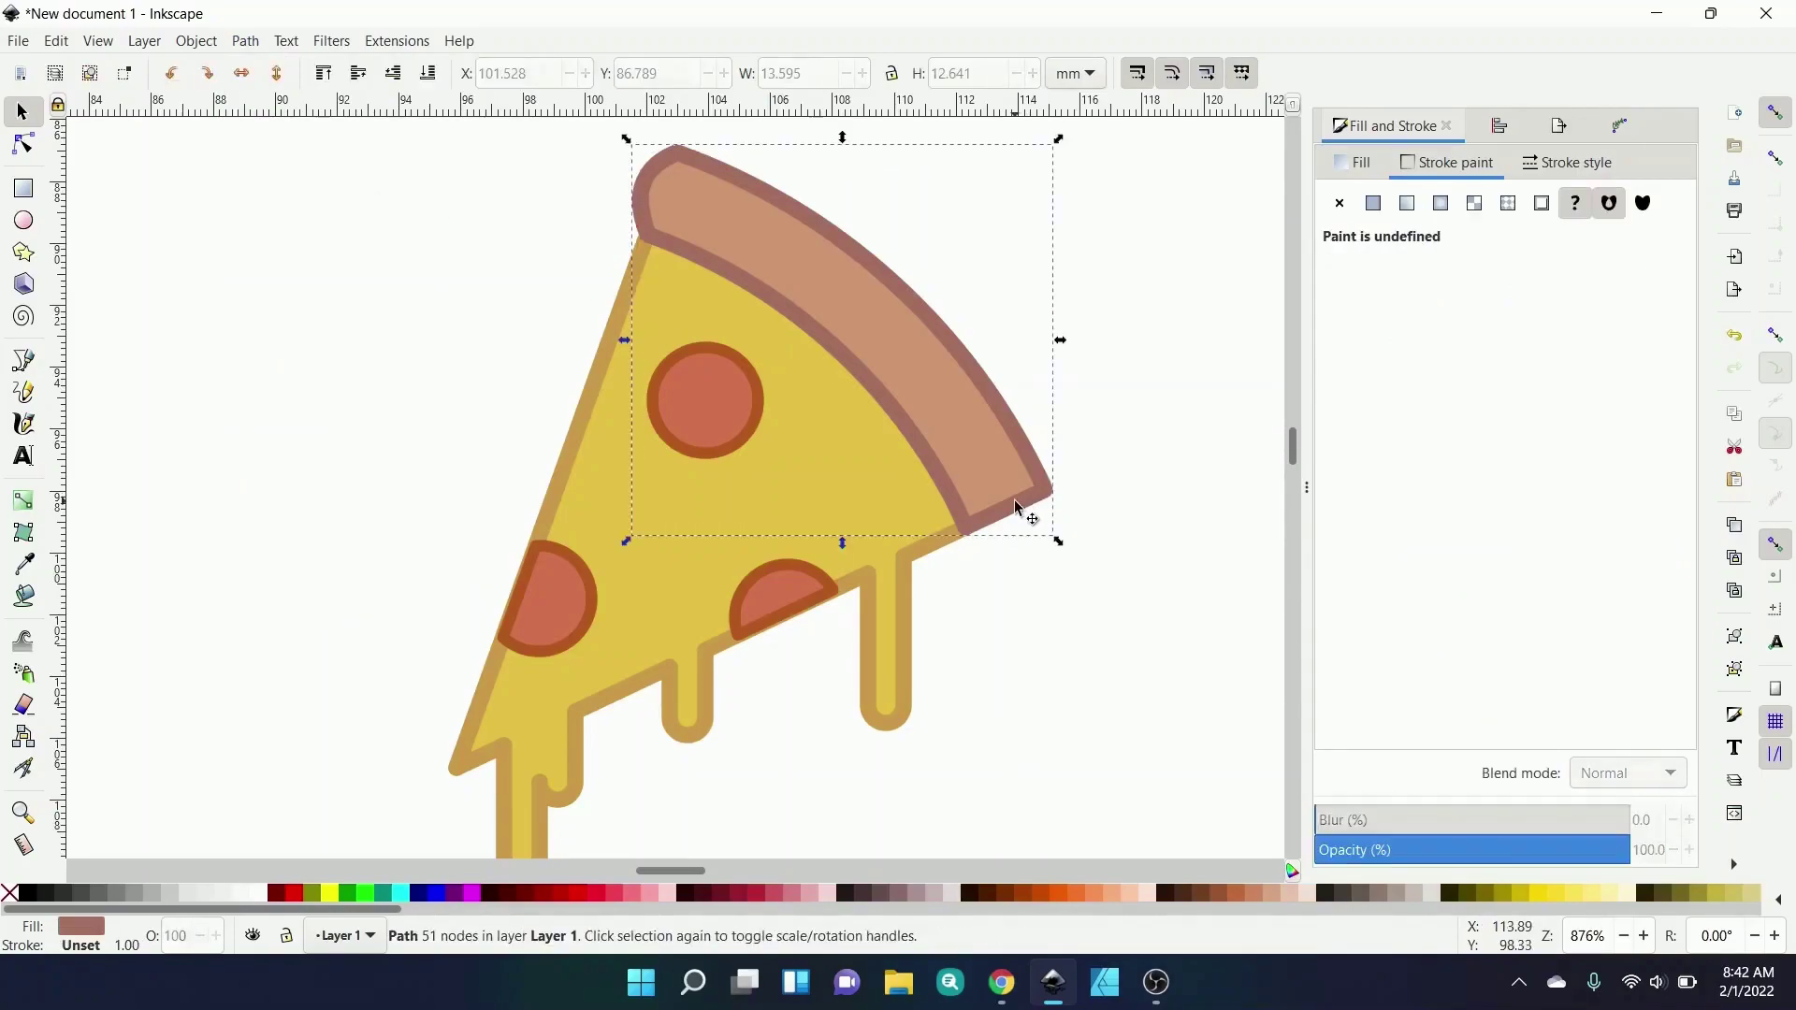
key("n")
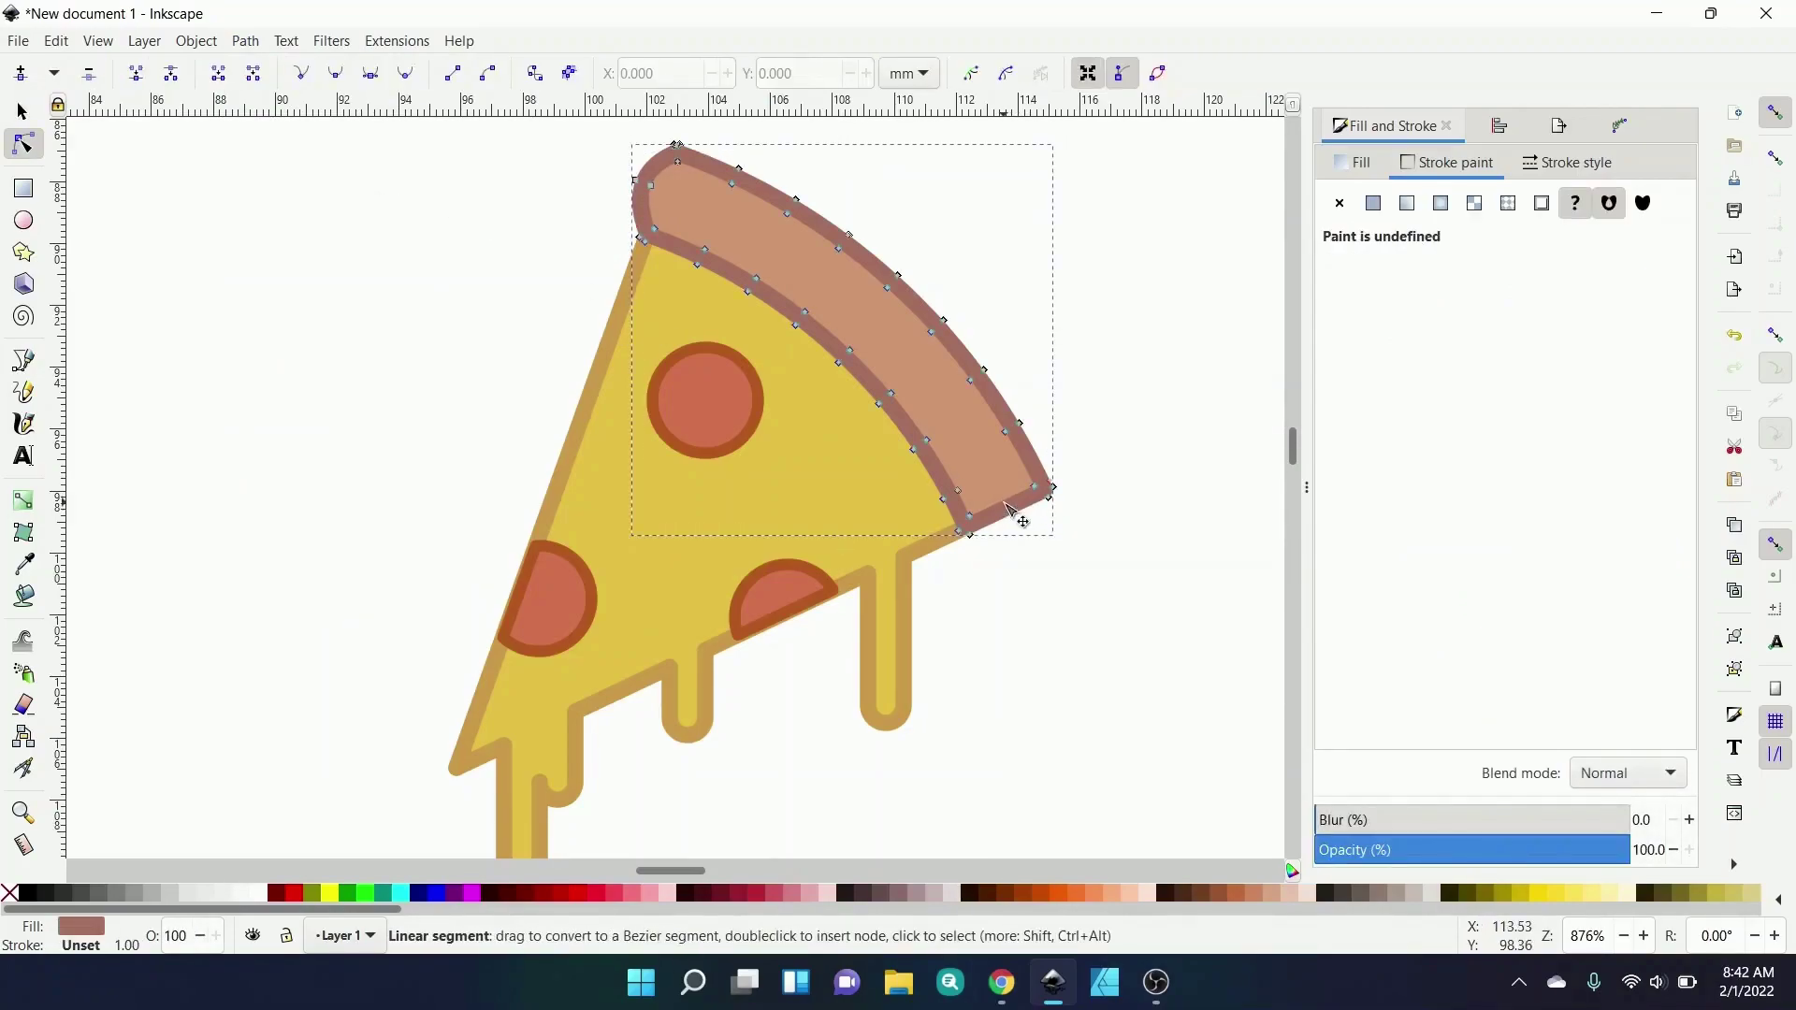
left_click_drag(1013, 505, 1008, 492)
left_click(1020, 617)
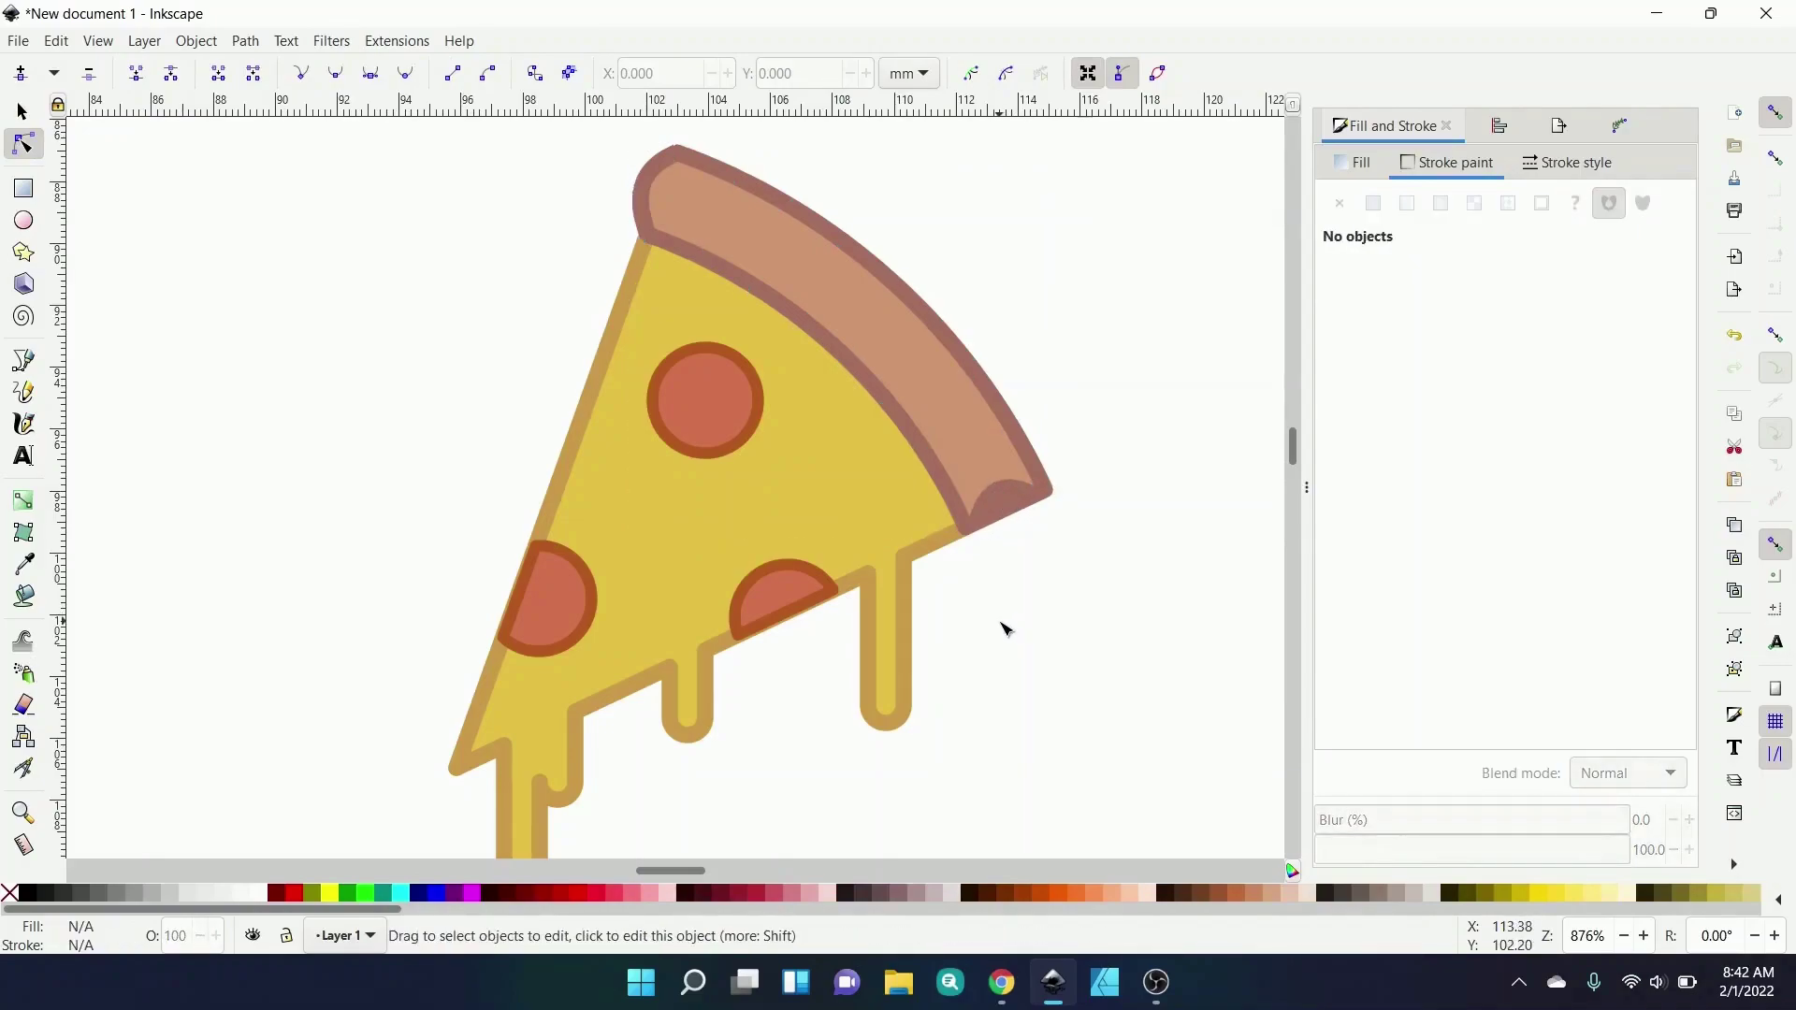